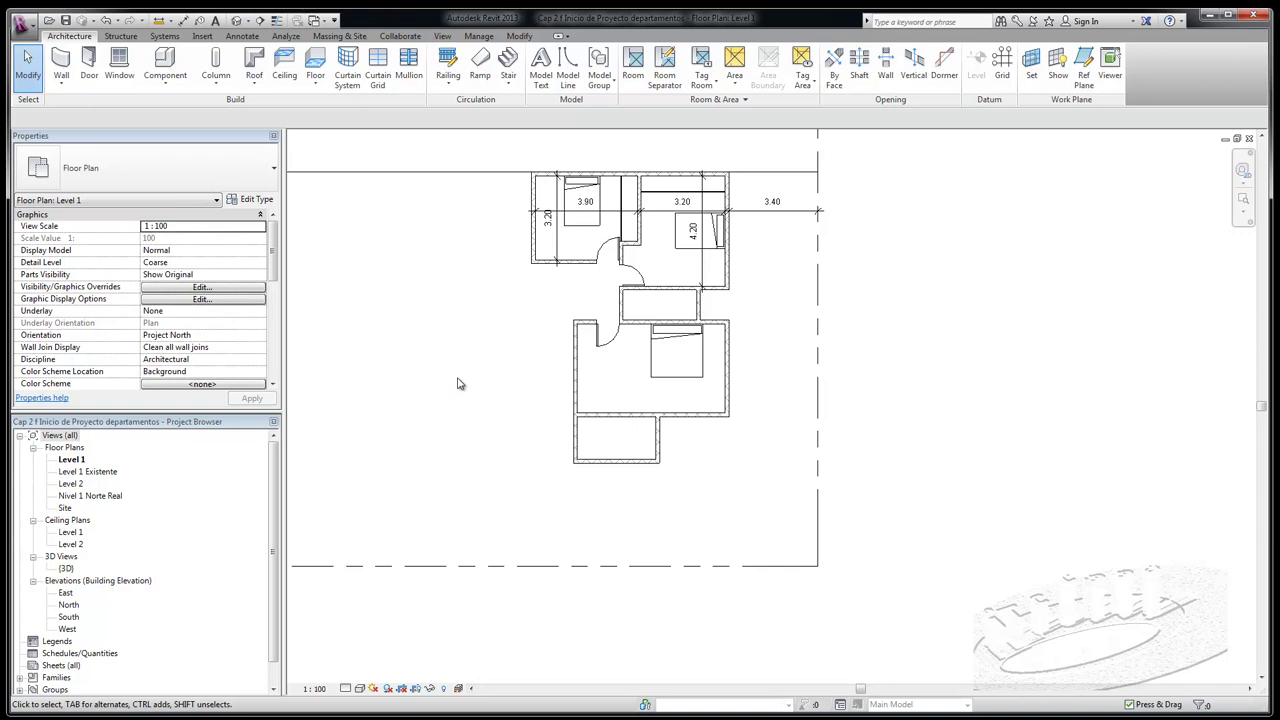
Check the model in the 3D view and North elevation, then return to the Level 1 plan
scroll(770, 466, down, 2)
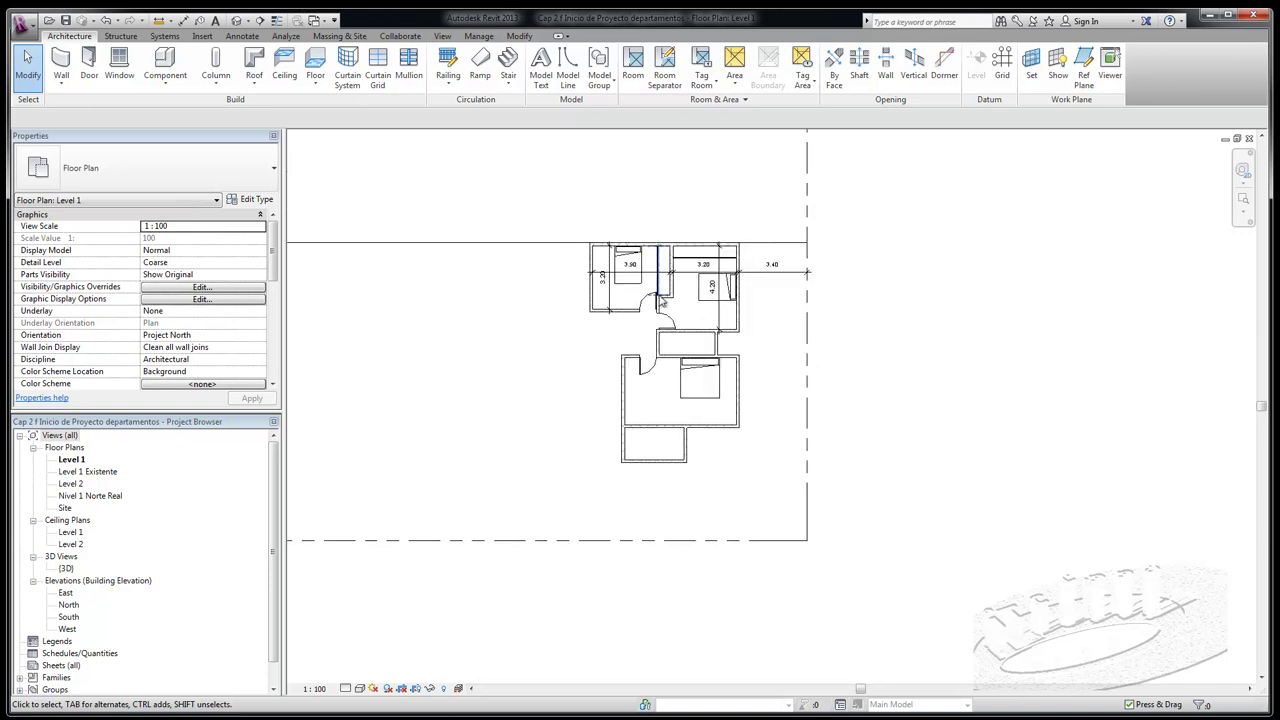
scroll(660, 300, up, 1)
scroll(640, 296, up, 1)
scroll(608, 291, up, 1)
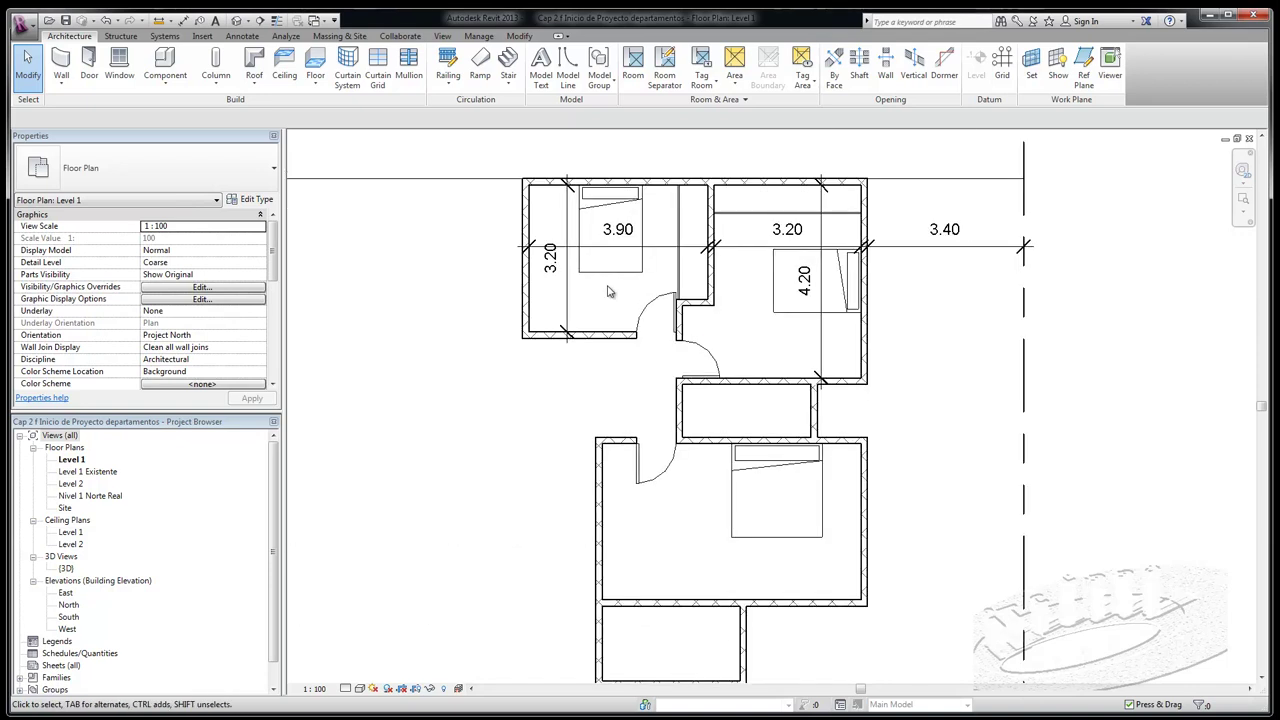
scroll(608, 291, down, 1)
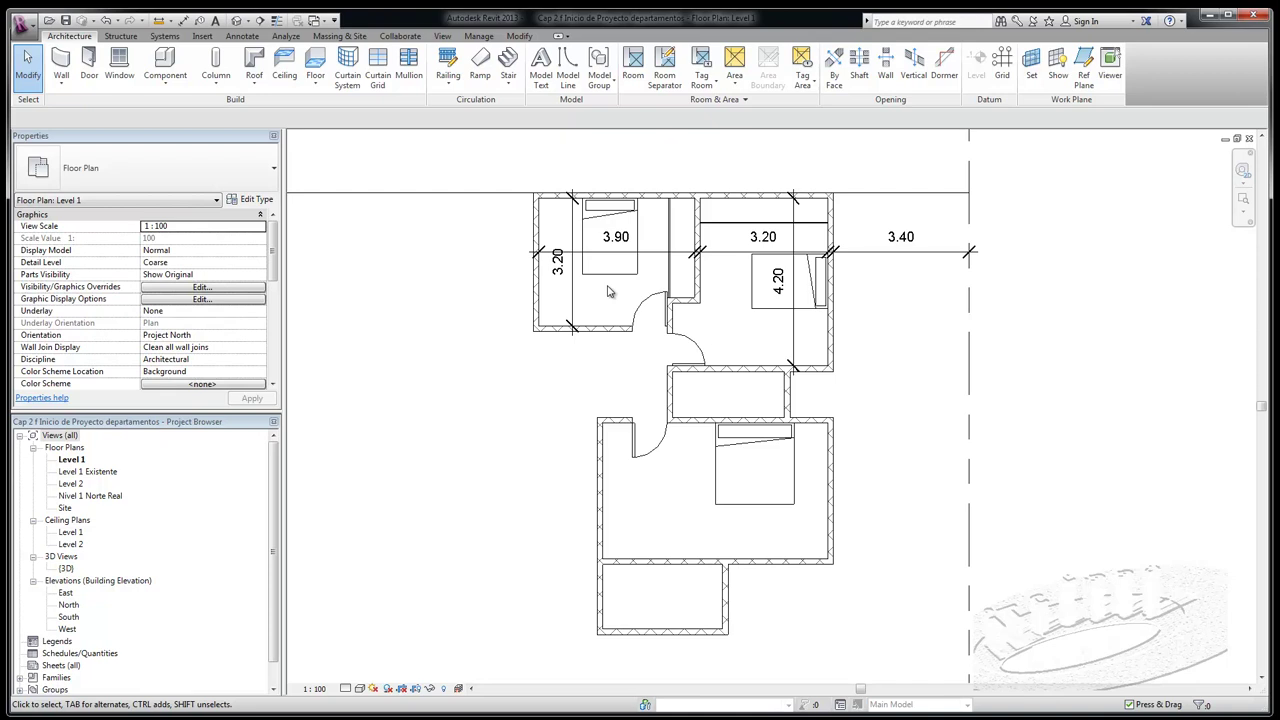
scroll(608, 291, down, 1)
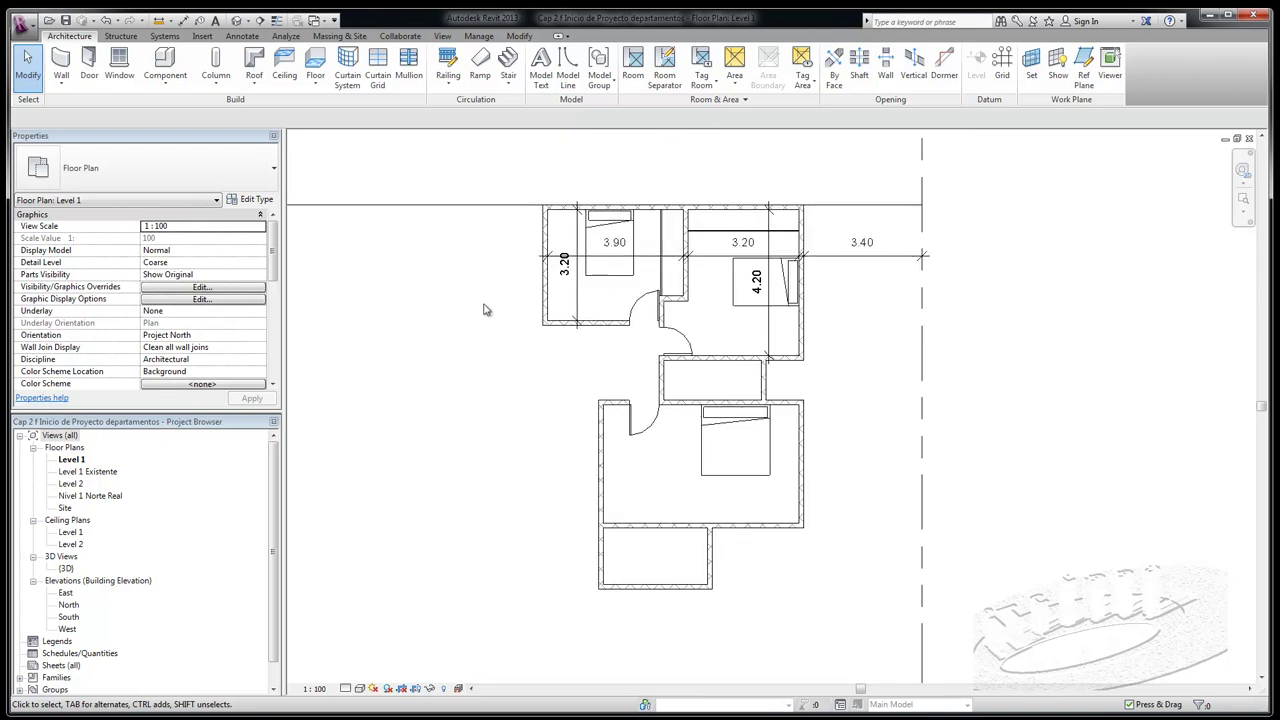
double_click(65, 569)
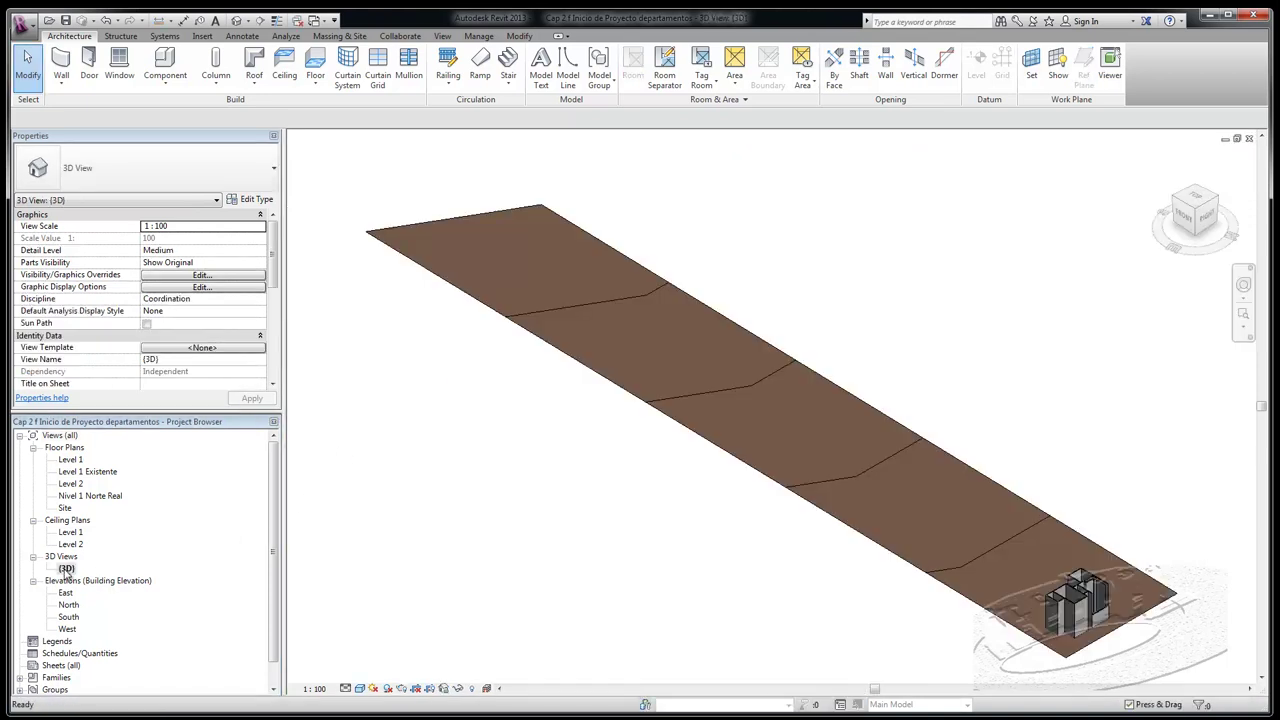
scroll(1085, 620, up, 3)
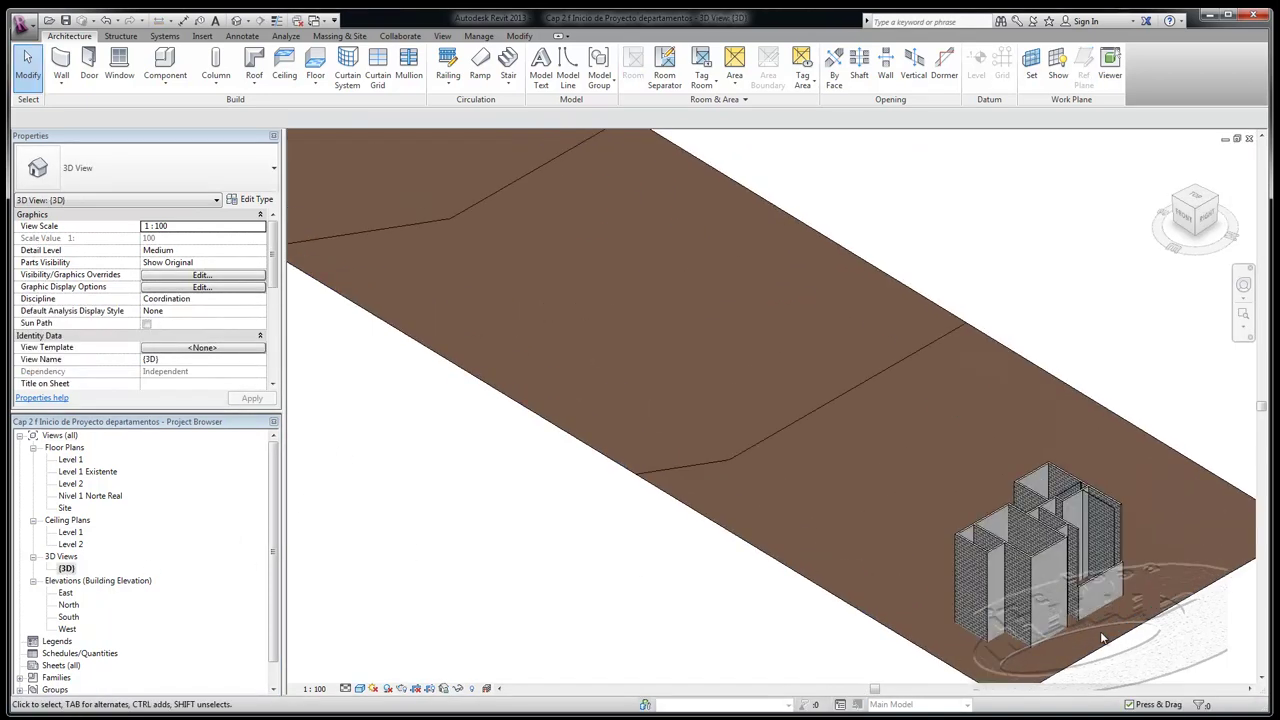
scroll(1091, 637, up, 1)
double_click(69, 604)
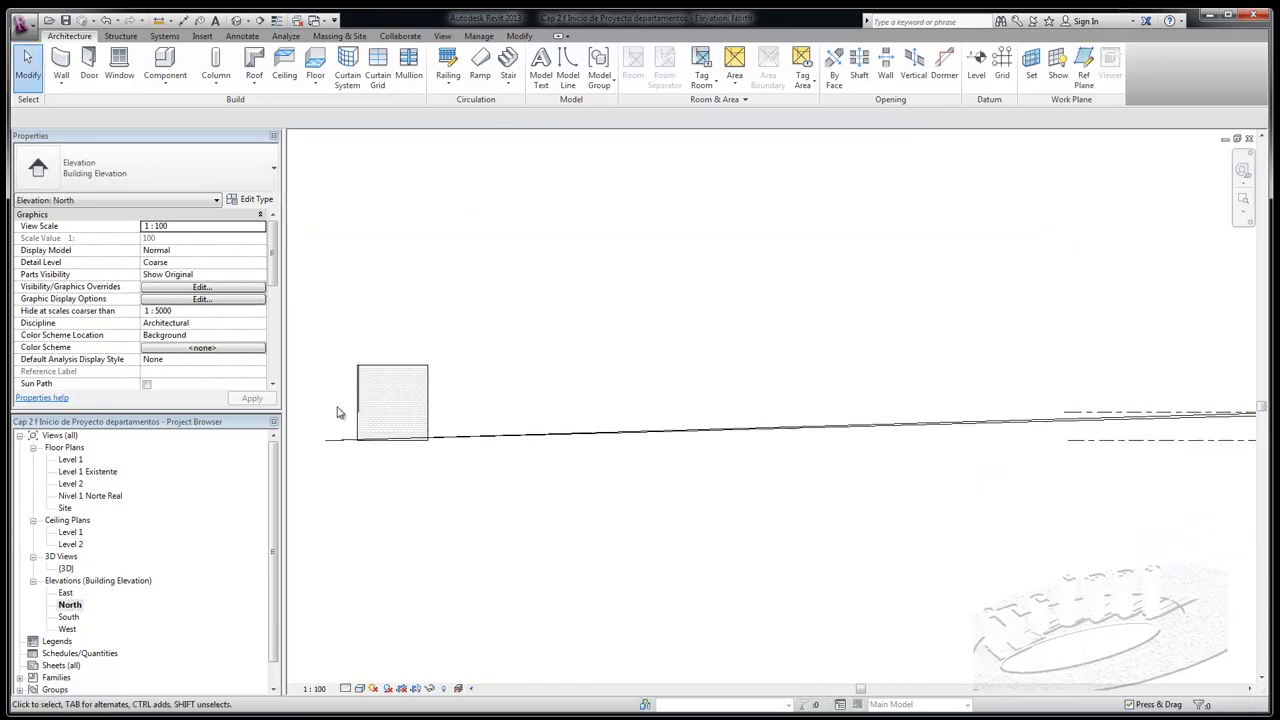
double_click(70, 459)
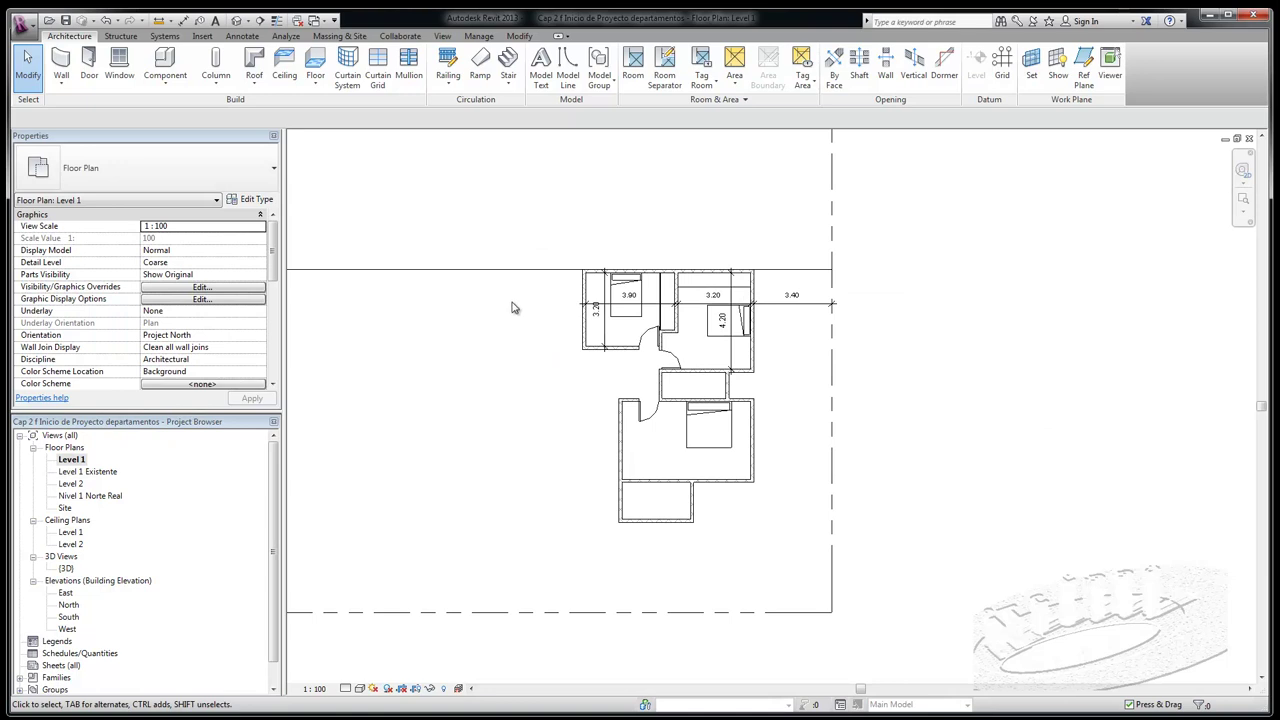
Start a wall with its top constraint set to Up to level: Level 2
click(61, 62)
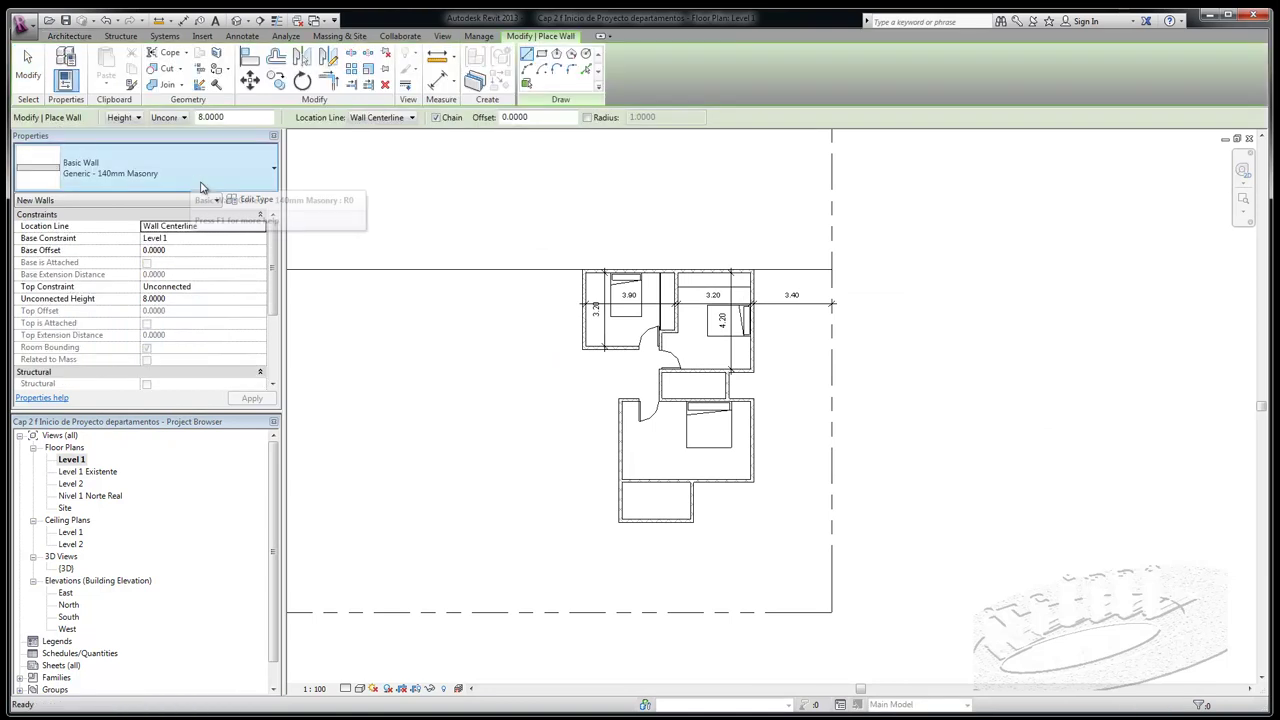
click(200, 287)
click(259, 288)
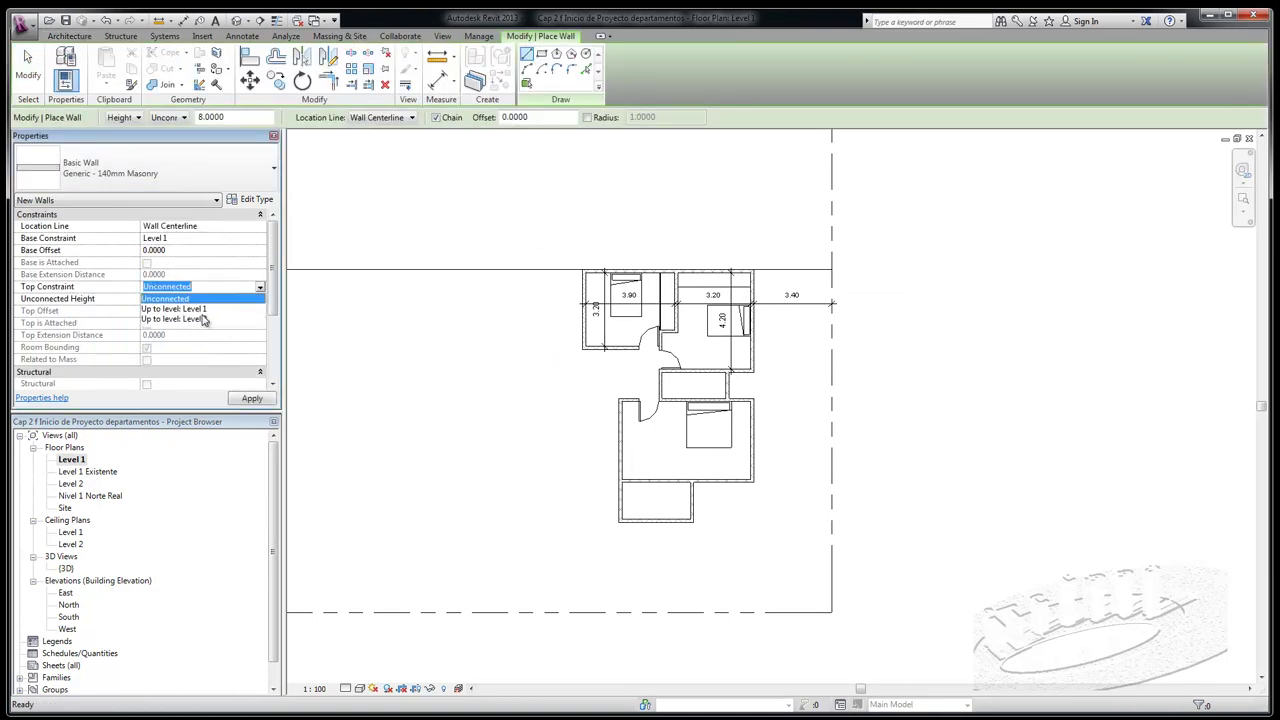
click(196, 319)
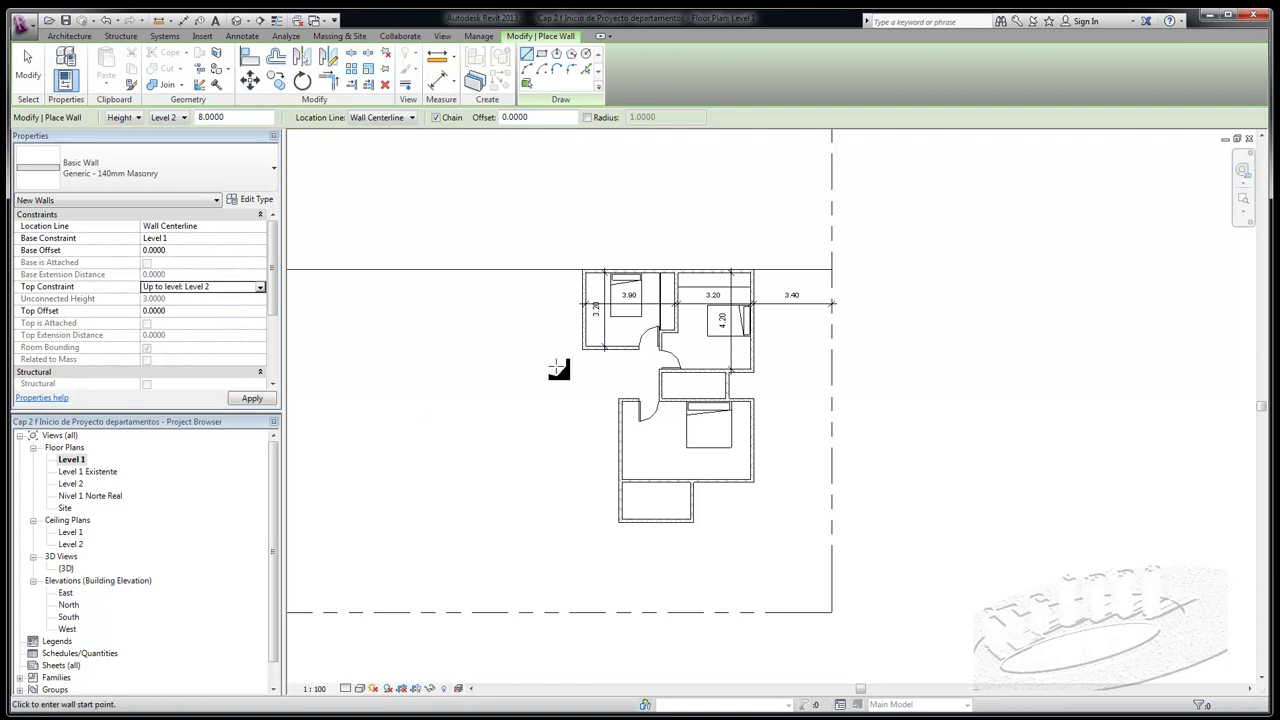
Draw three masonry walls off the top-left corner, enclosing a 3.00 × 2.40 m room beside the bedroom
scroll(585, 322, up, 1)
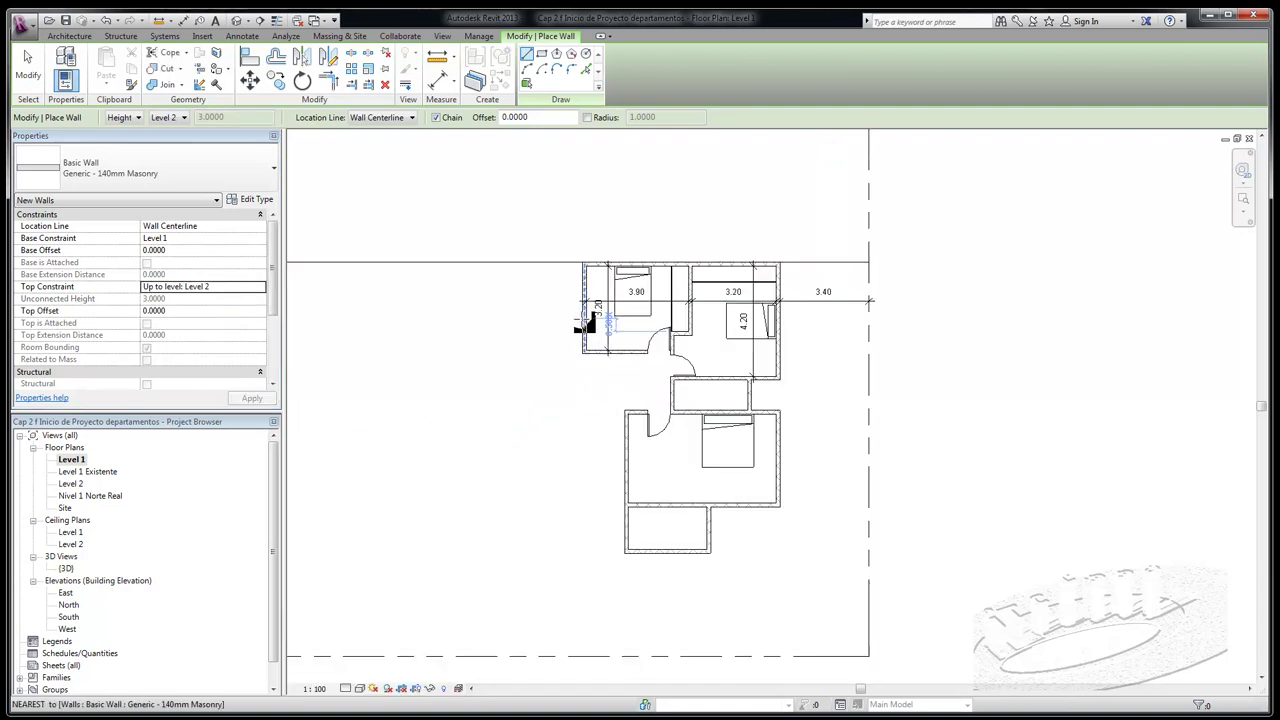
scroll(585, 325, up, 1)
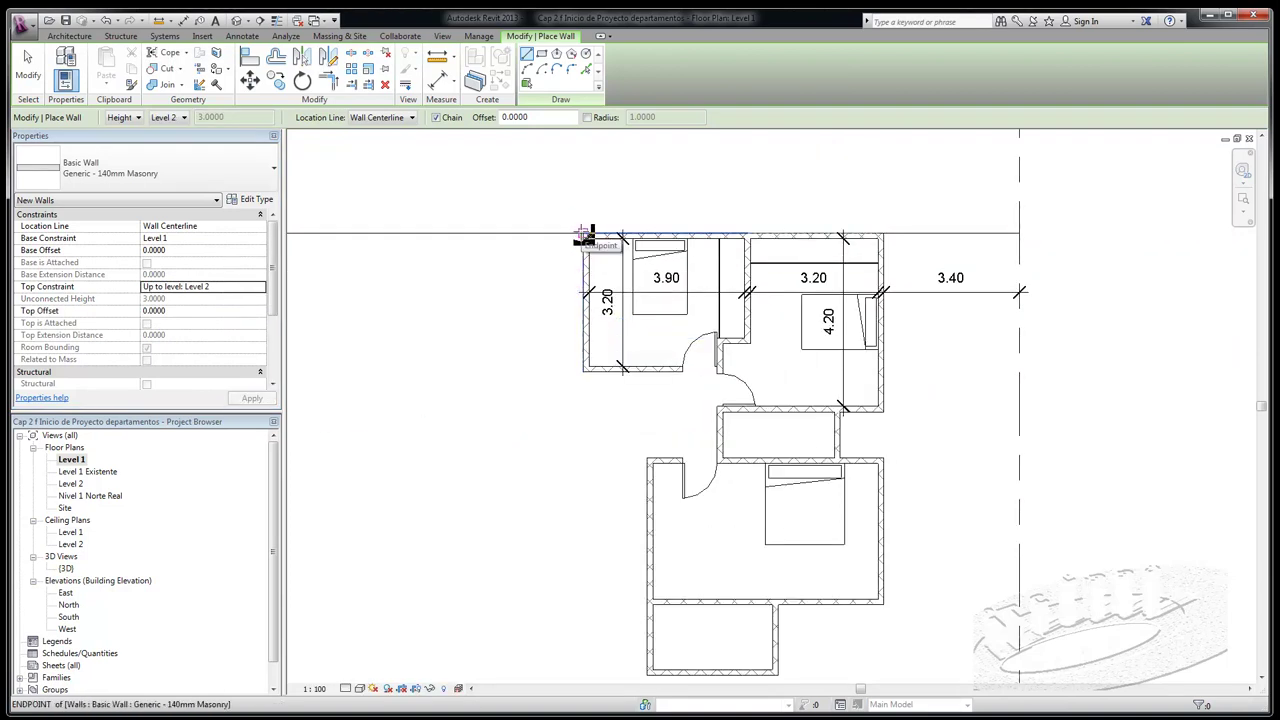
scroll(585, 240, up, 2)
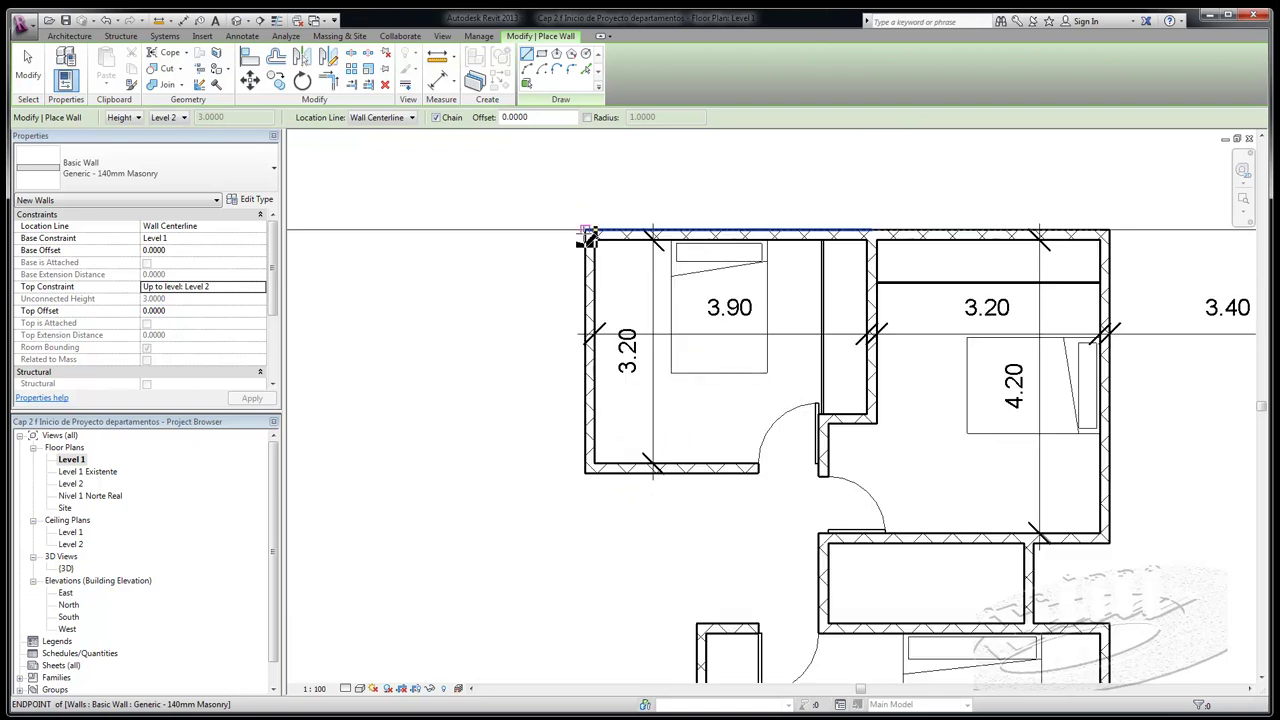
scroll(588, 238, up, 2)
scroll(588, 238, down, 3)
click(588, 238)
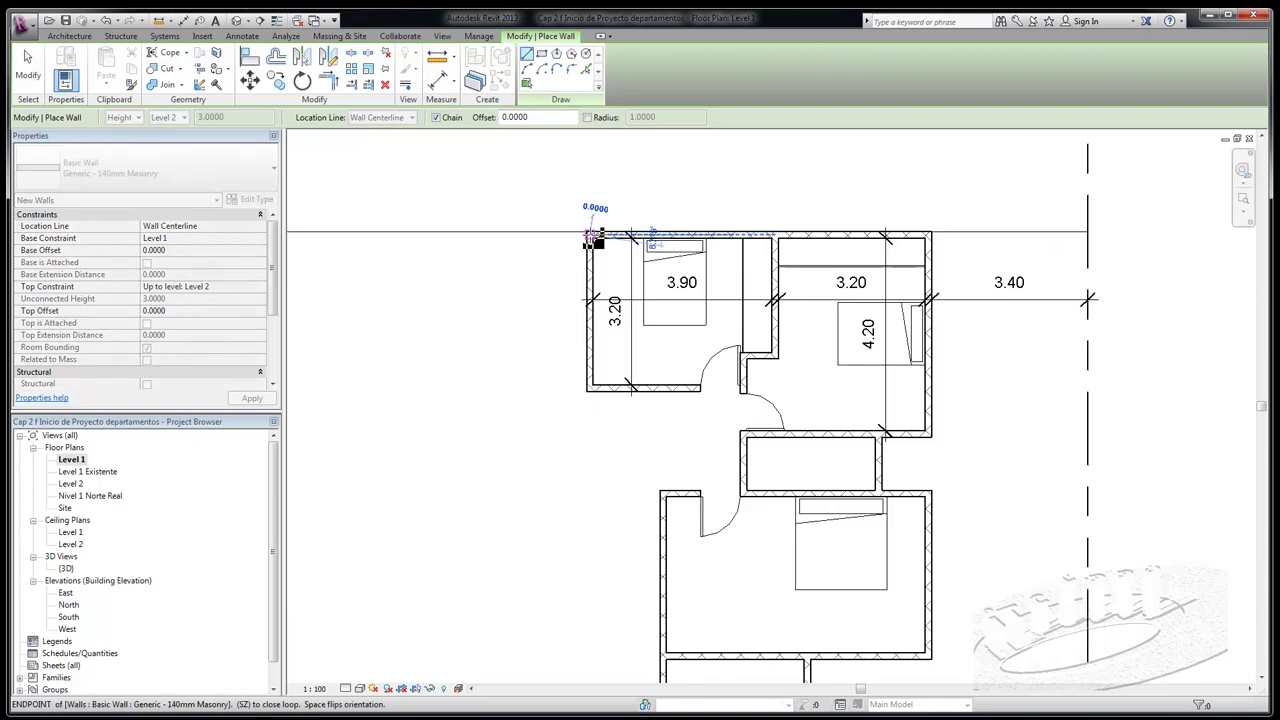
click(453, 237)
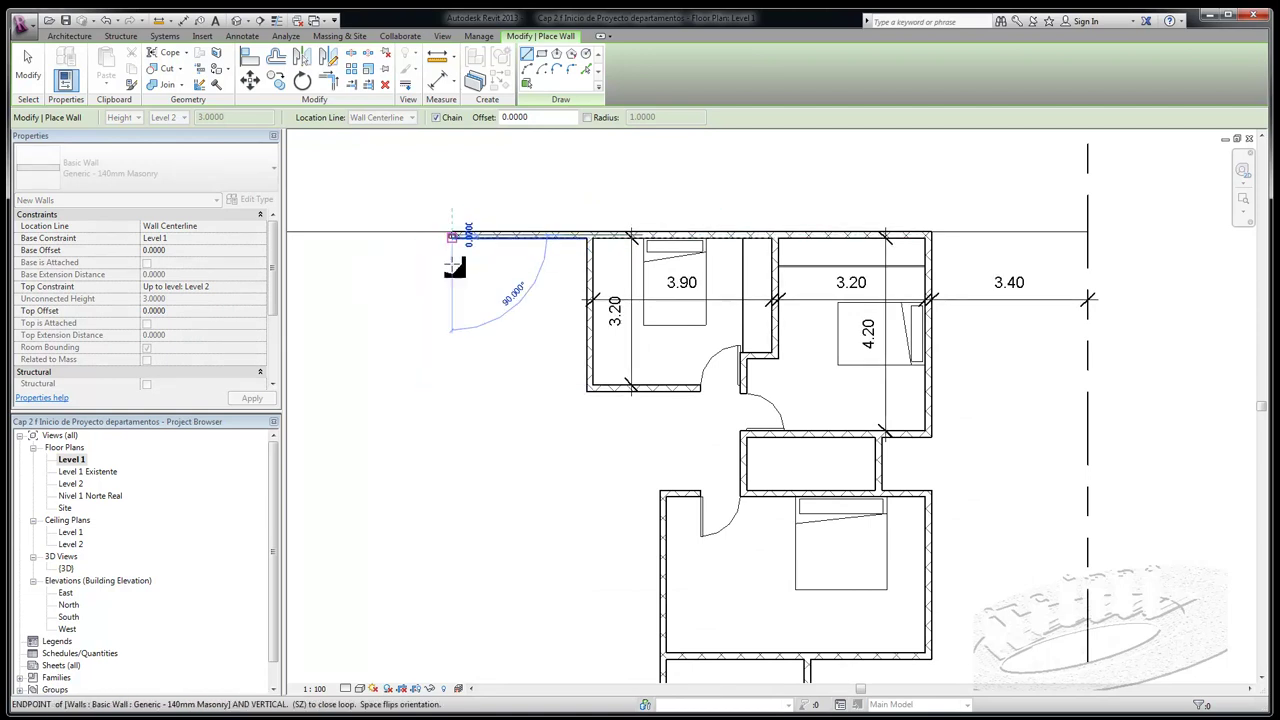
click(455, 346)
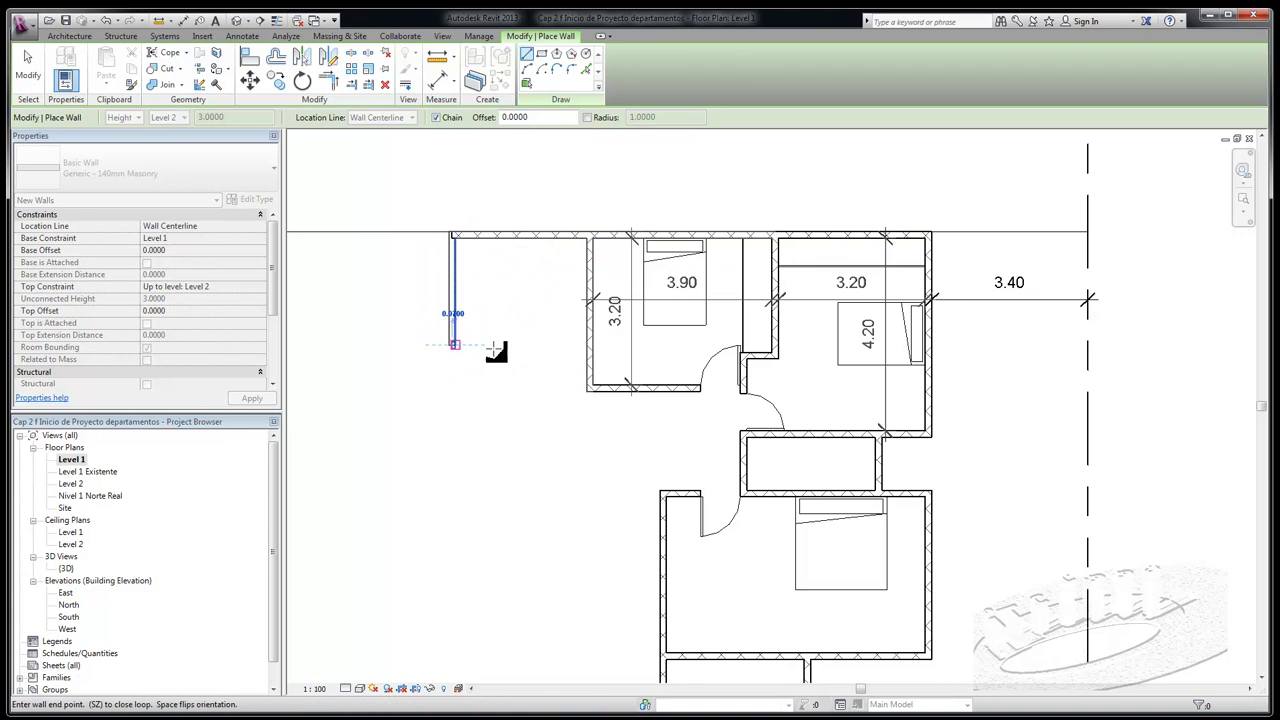
click(592, 348)
key(Escape)
key(Escape)
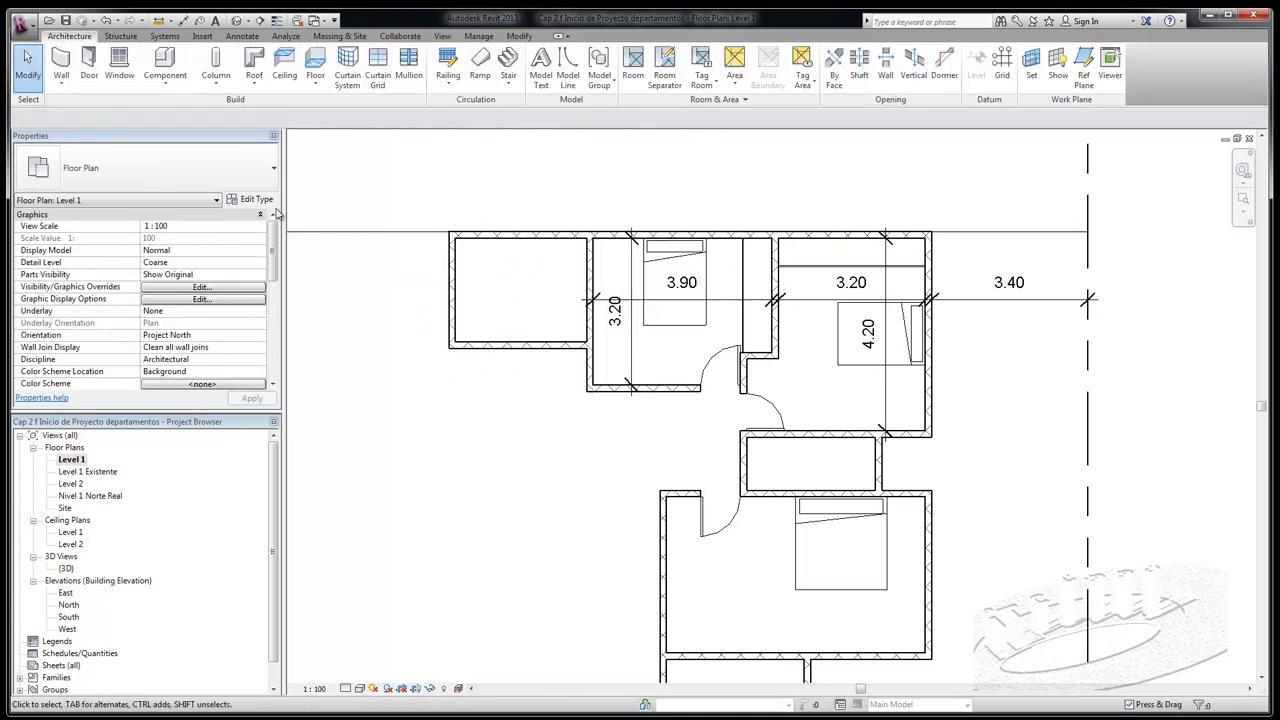
Start window placement, review the available window sizes, then bring up Load Family
click(122, 66)
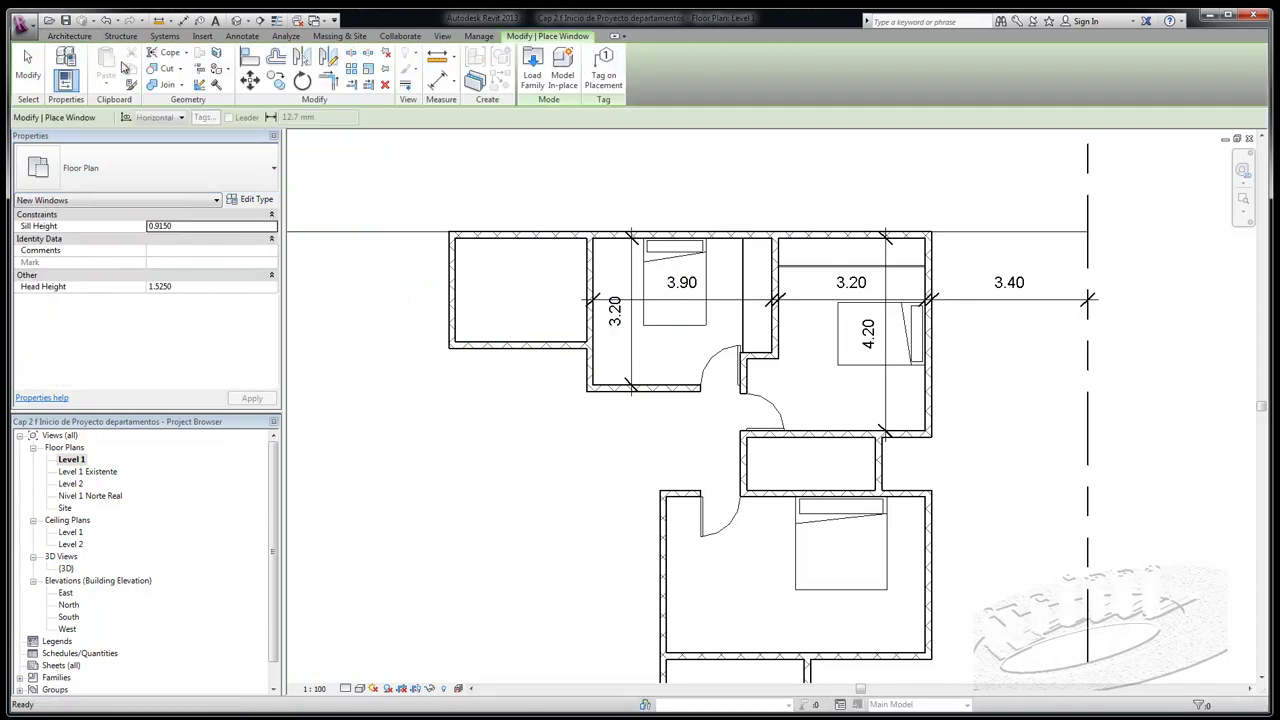
click(275, 173)
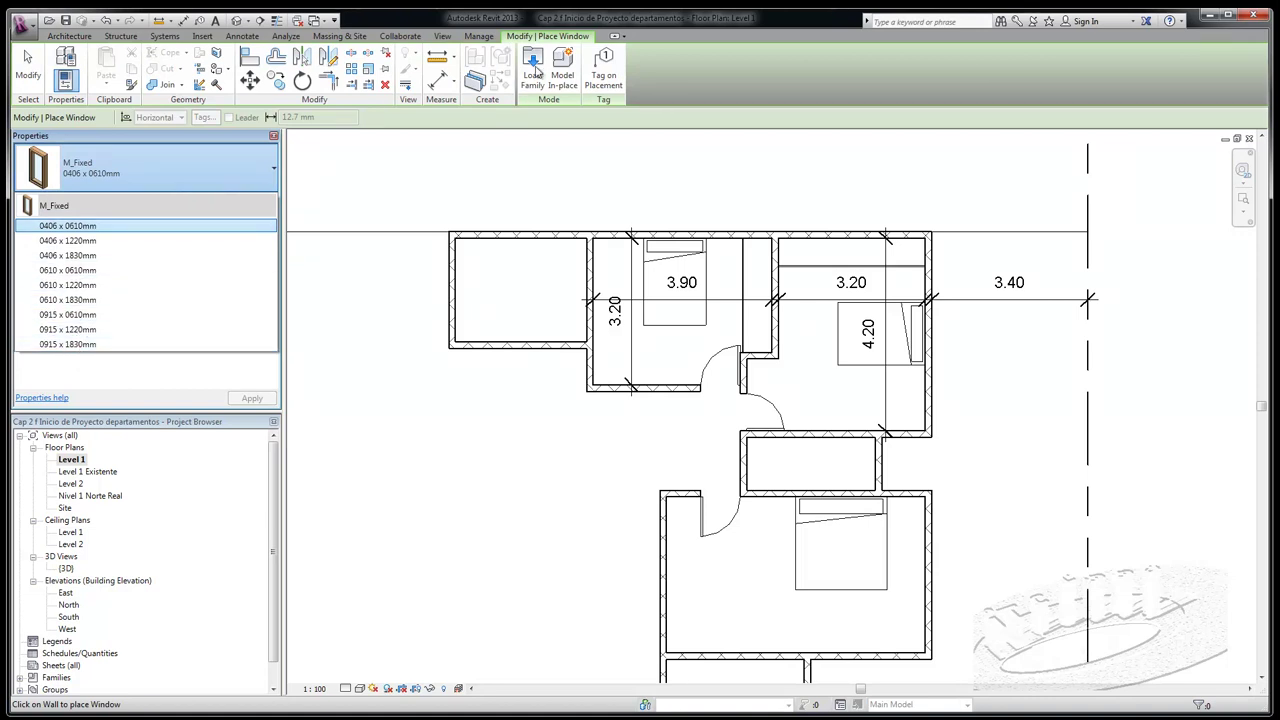
click(536, 72)
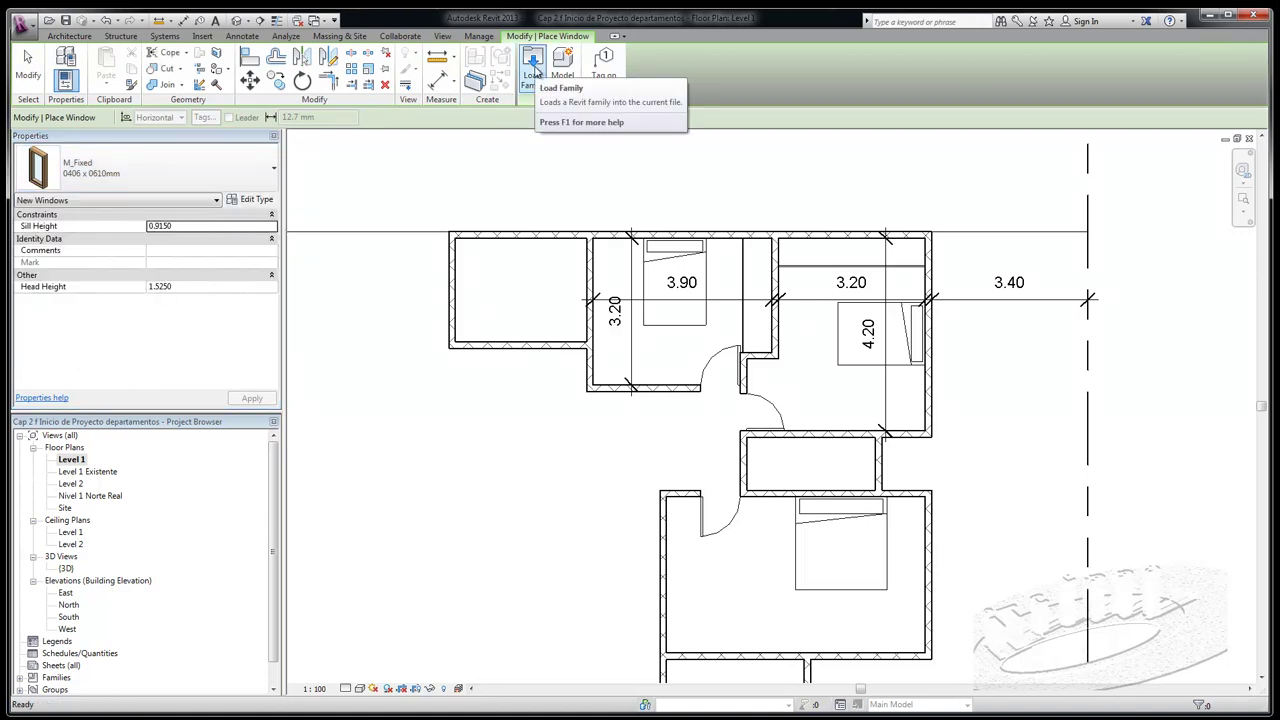
click(533, 70)
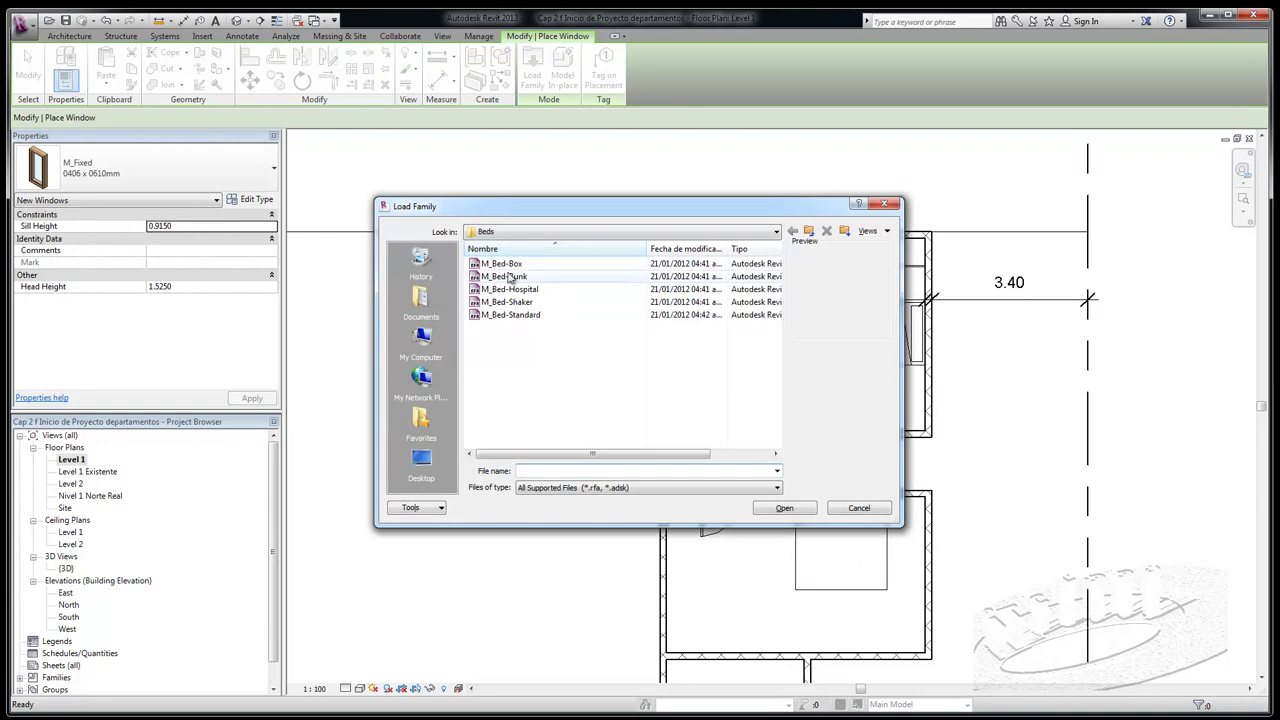
Navigate up to the US Metric library and into the Windows family folder
click(808, 231)
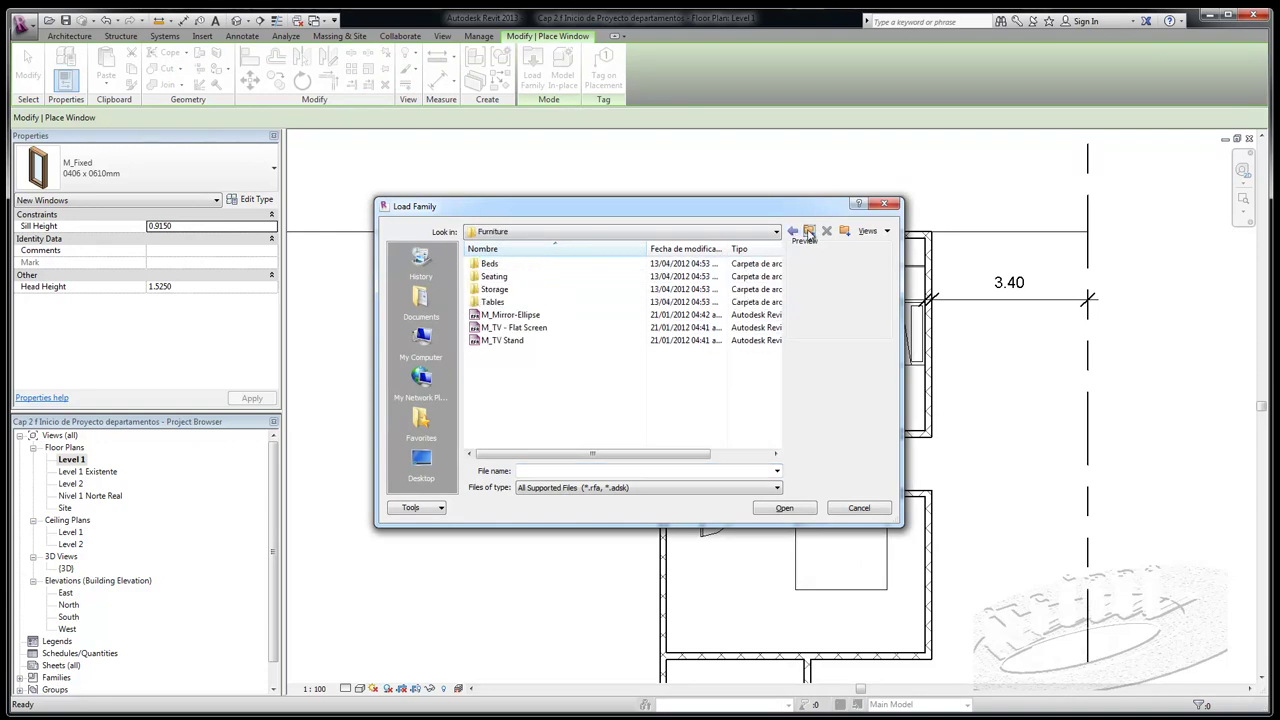
click(809, 231)
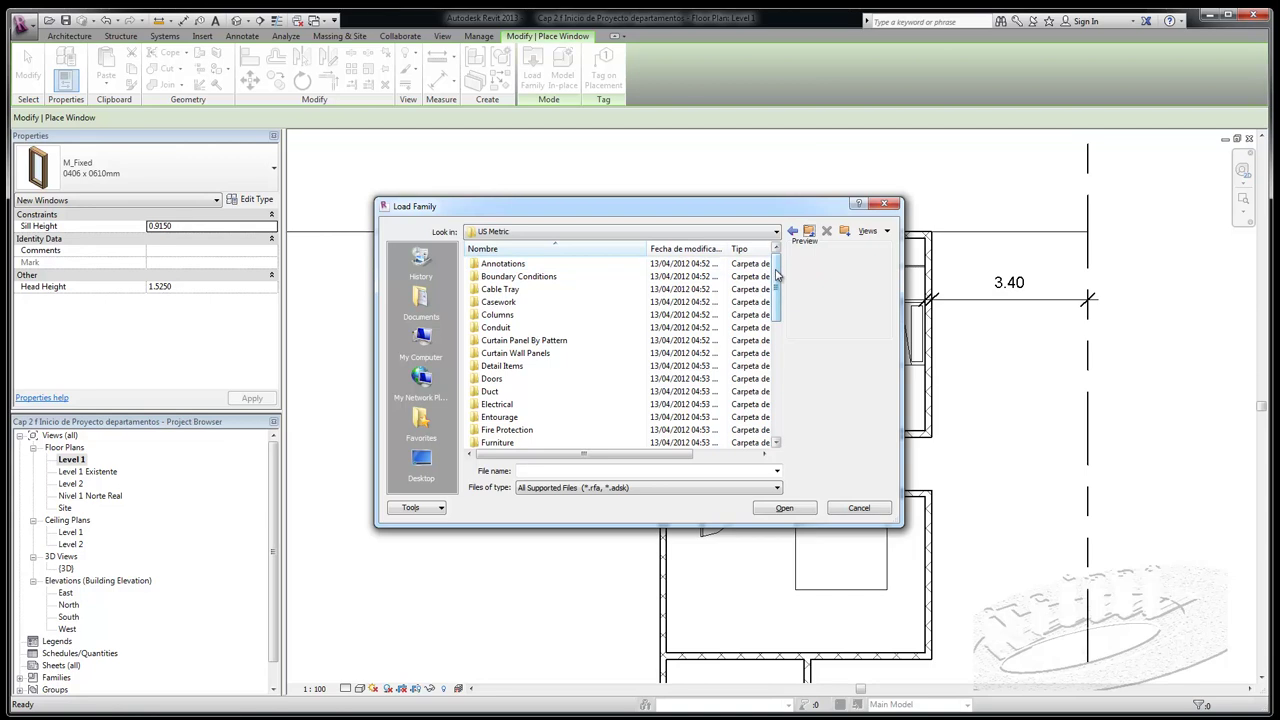
drag(778, 276, 777, 396)
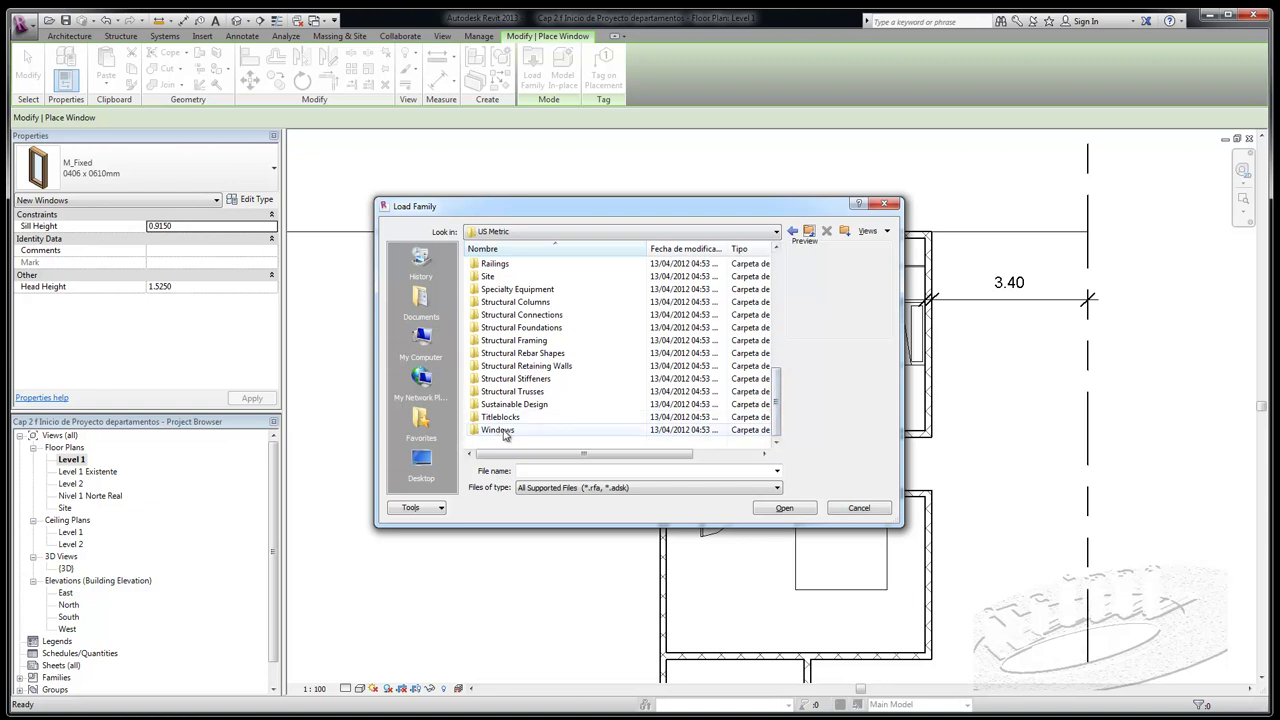
double_click(478, 432)
Preview the window families from M_Archtop down the list toward M_Sliding with Trim
click(512, 266)
key(Down)
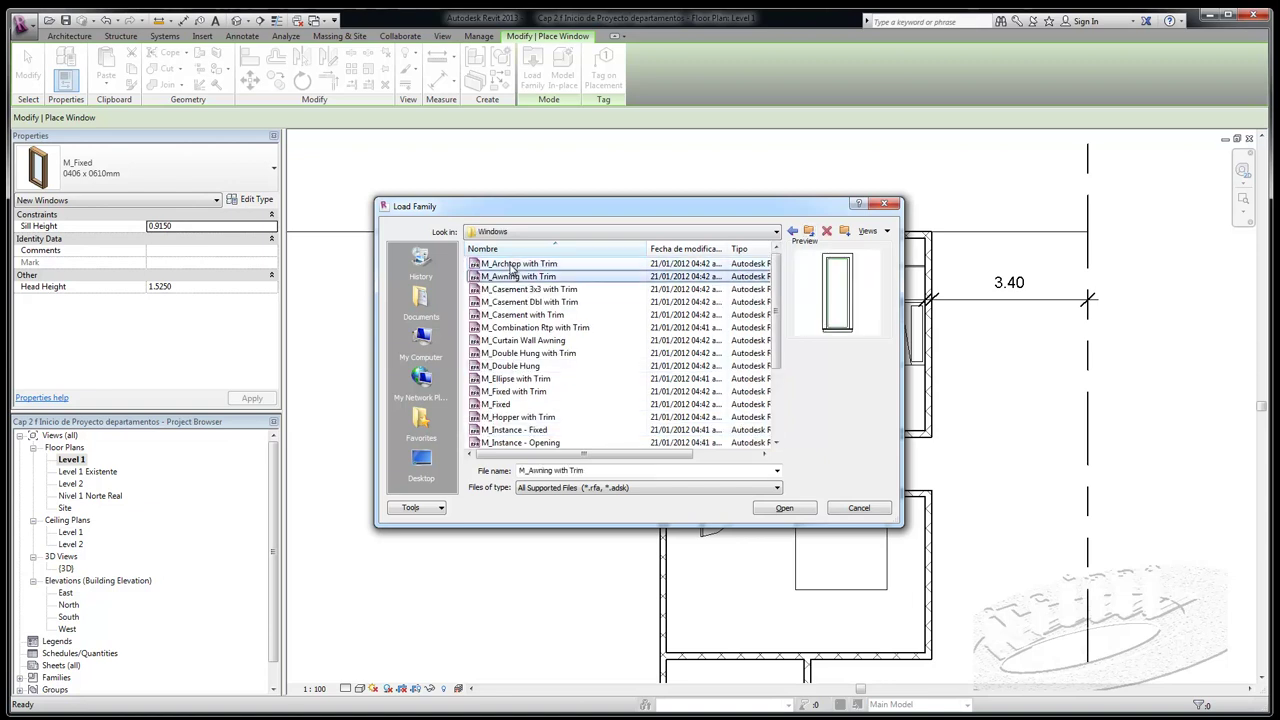
key(Down)
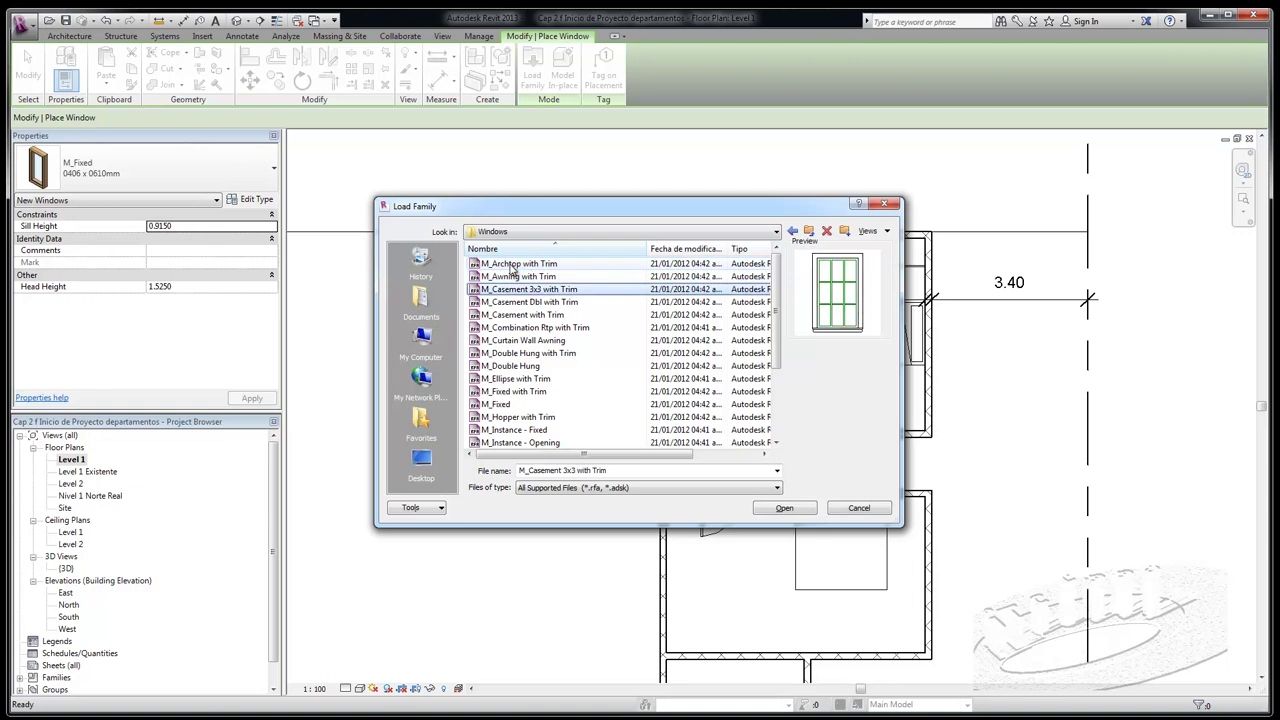
key(Down)
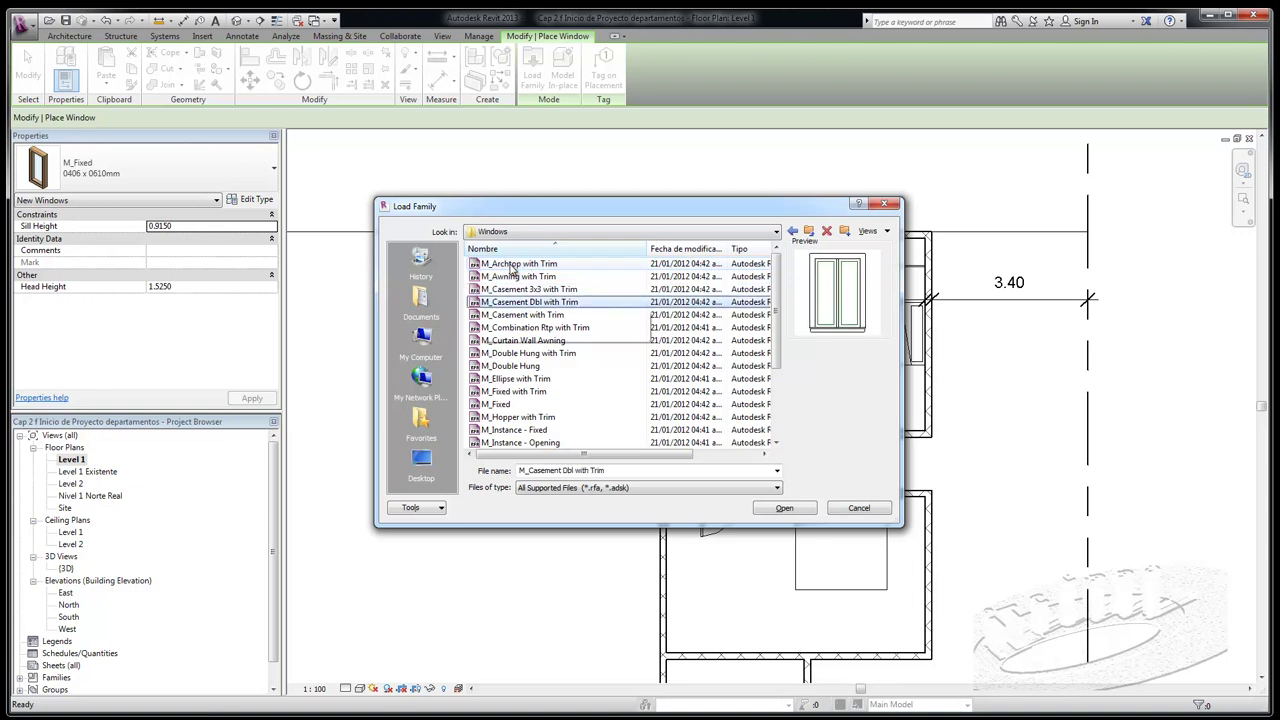
mouse_move(530, 302)
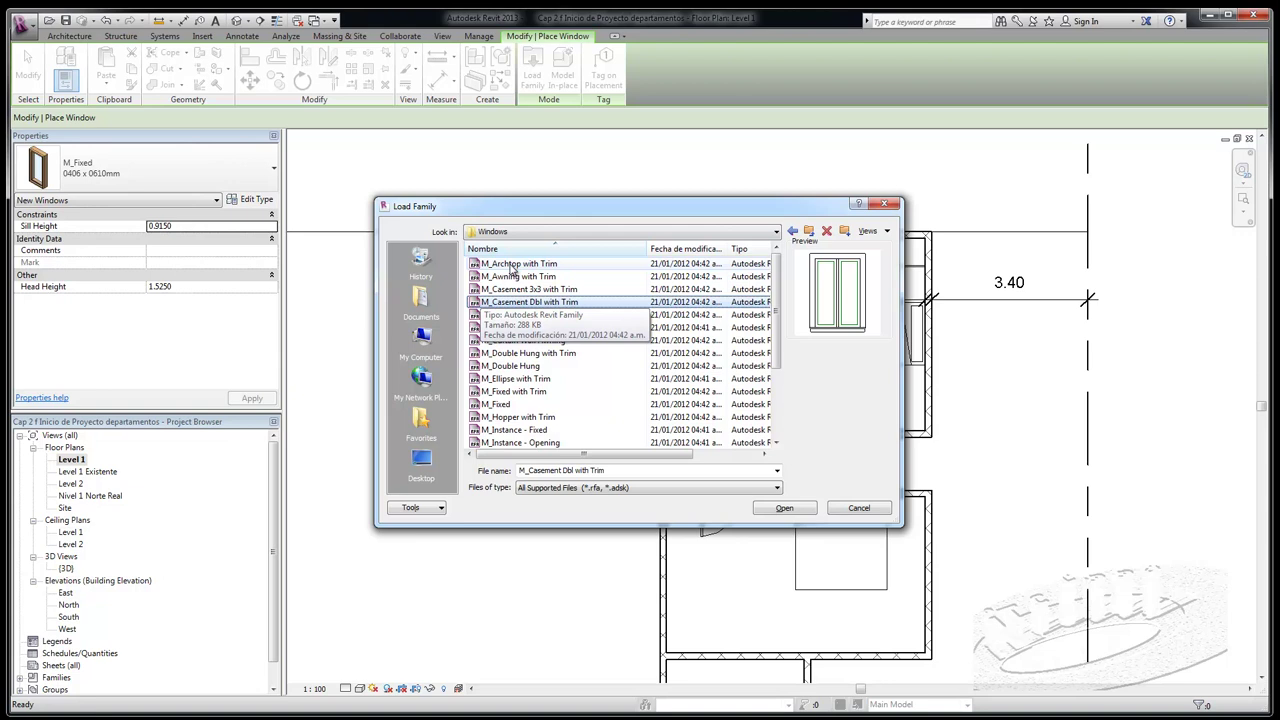
key(Down)
key(Down)
key(Down)
key(Down)
key(Down)
key(Down)
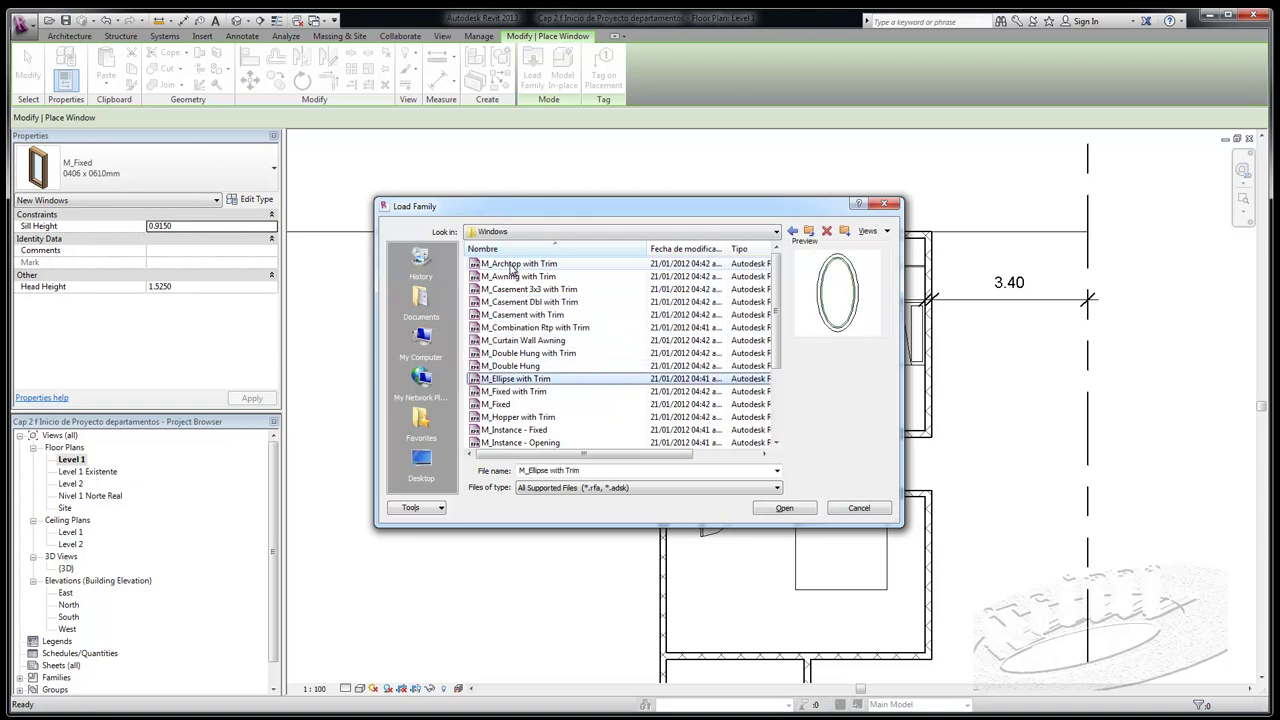
key(Up)
key(Down)
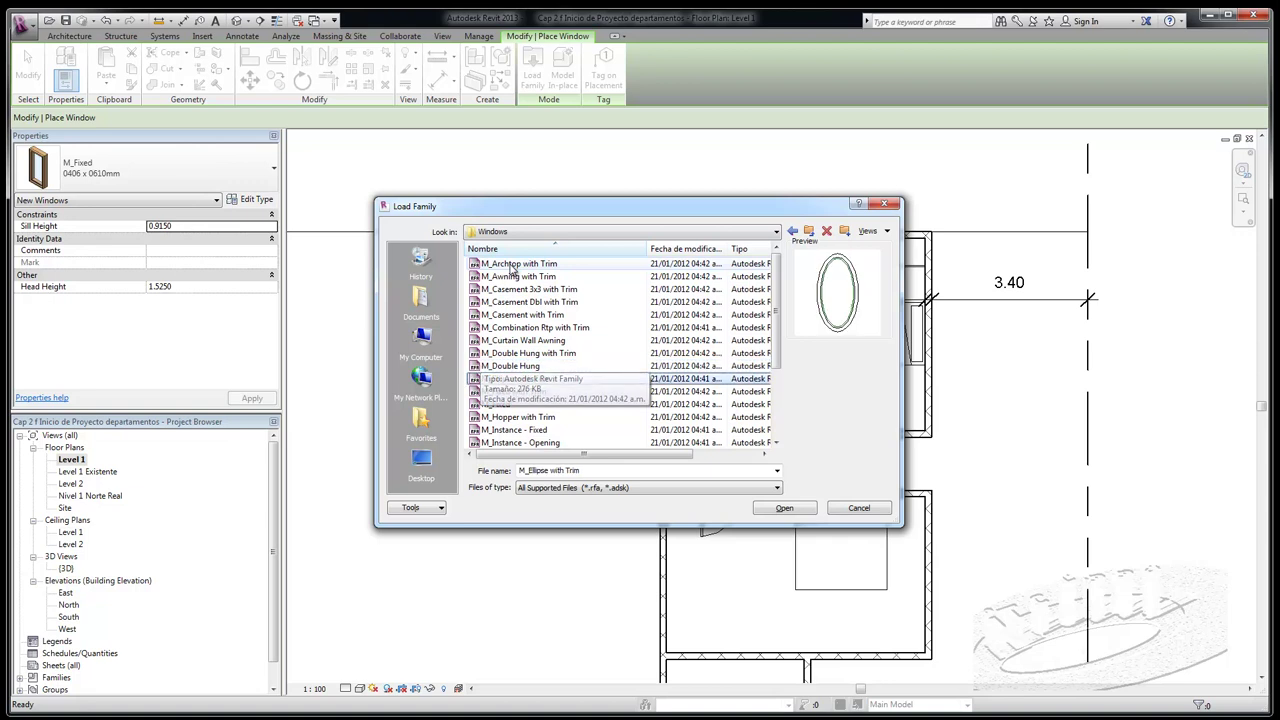
key(Down)
key(Down)
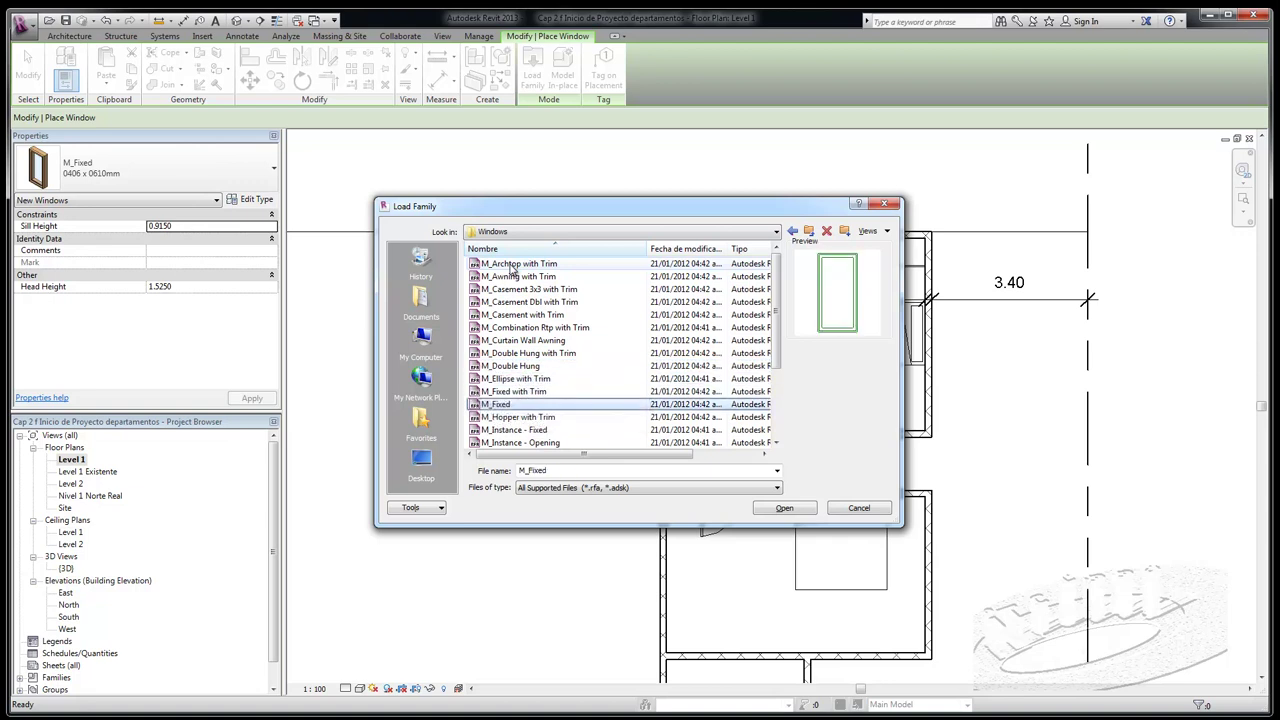
key(Down)
key(Down)
key(Down)
key(Down)
key(Down)
key(Down)
key(Down)
mouse_move(516, 430)
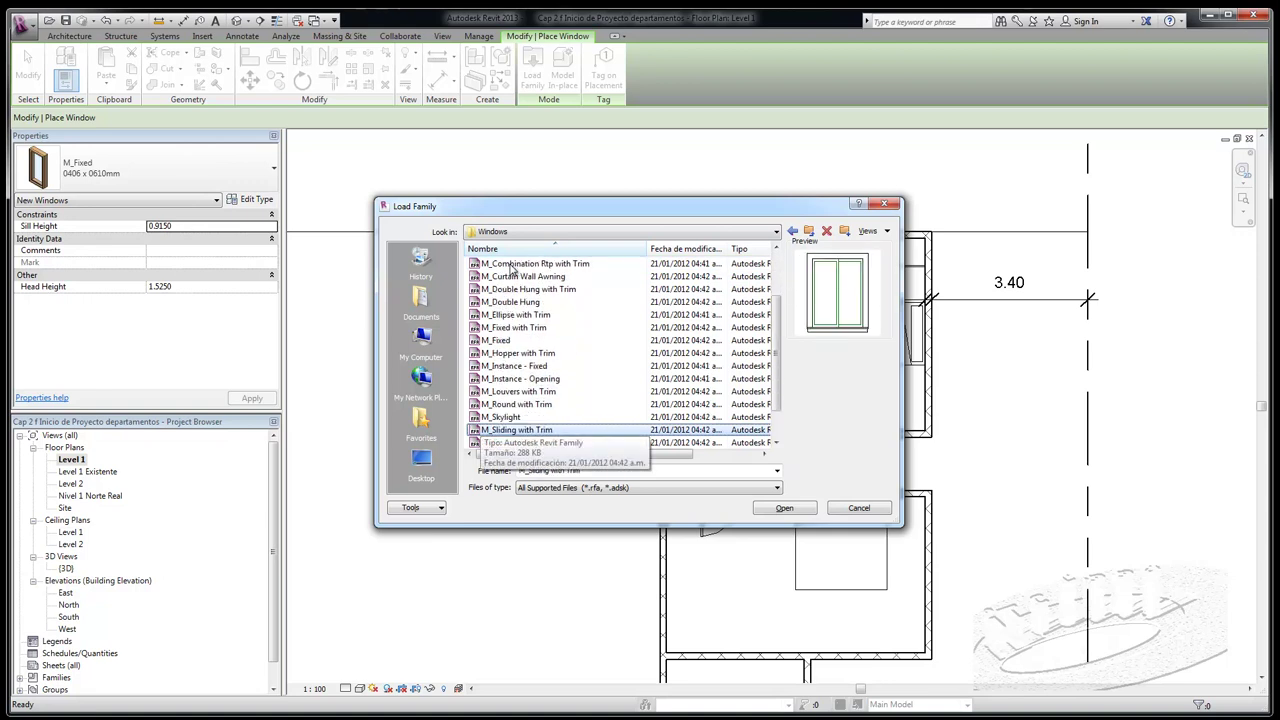
scroll(511, 268, down, 1)
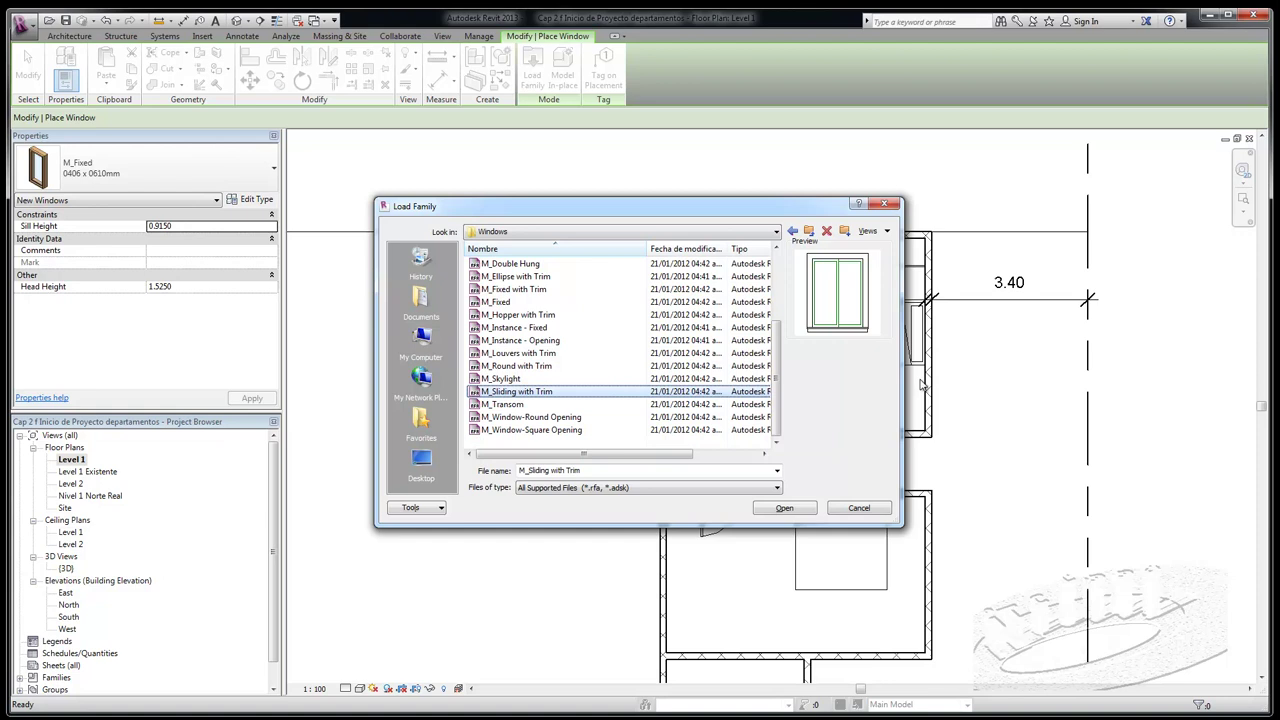
Load M_Sliding with Trim and place an 1830 x 1220mm window in the 3.90 bedroom's left wall
click(785, 509)
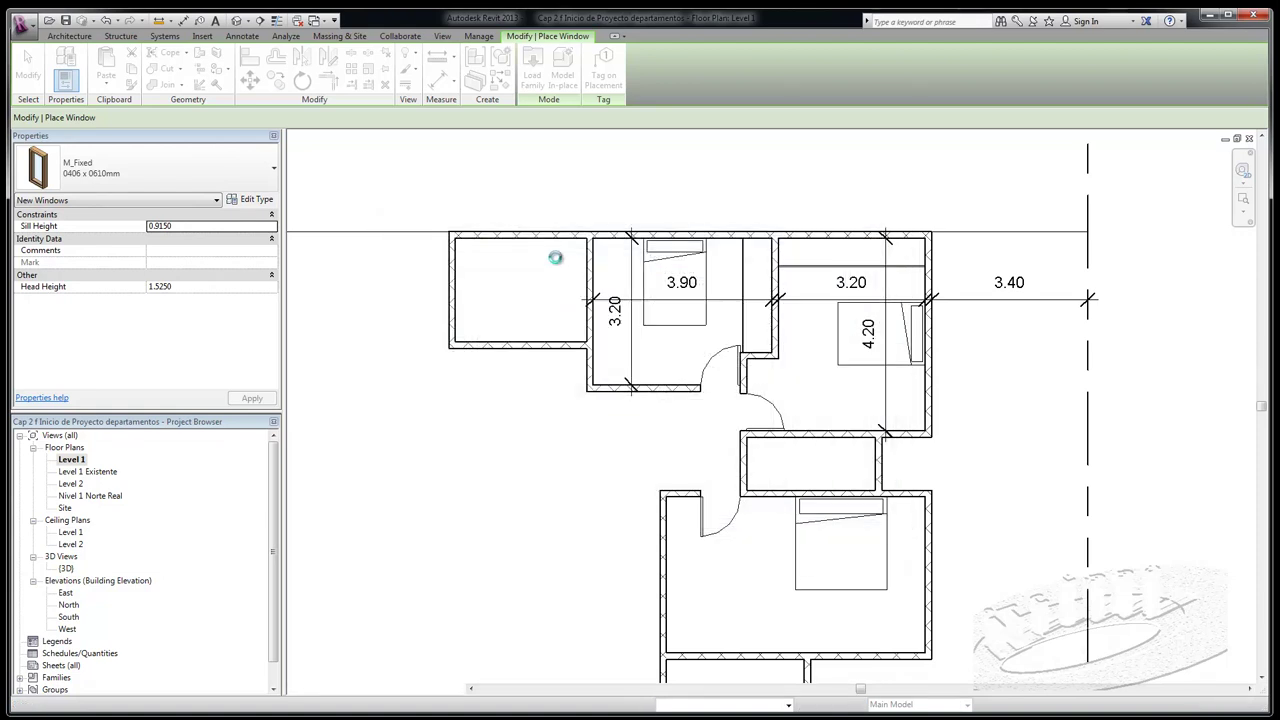
click(183, 180)
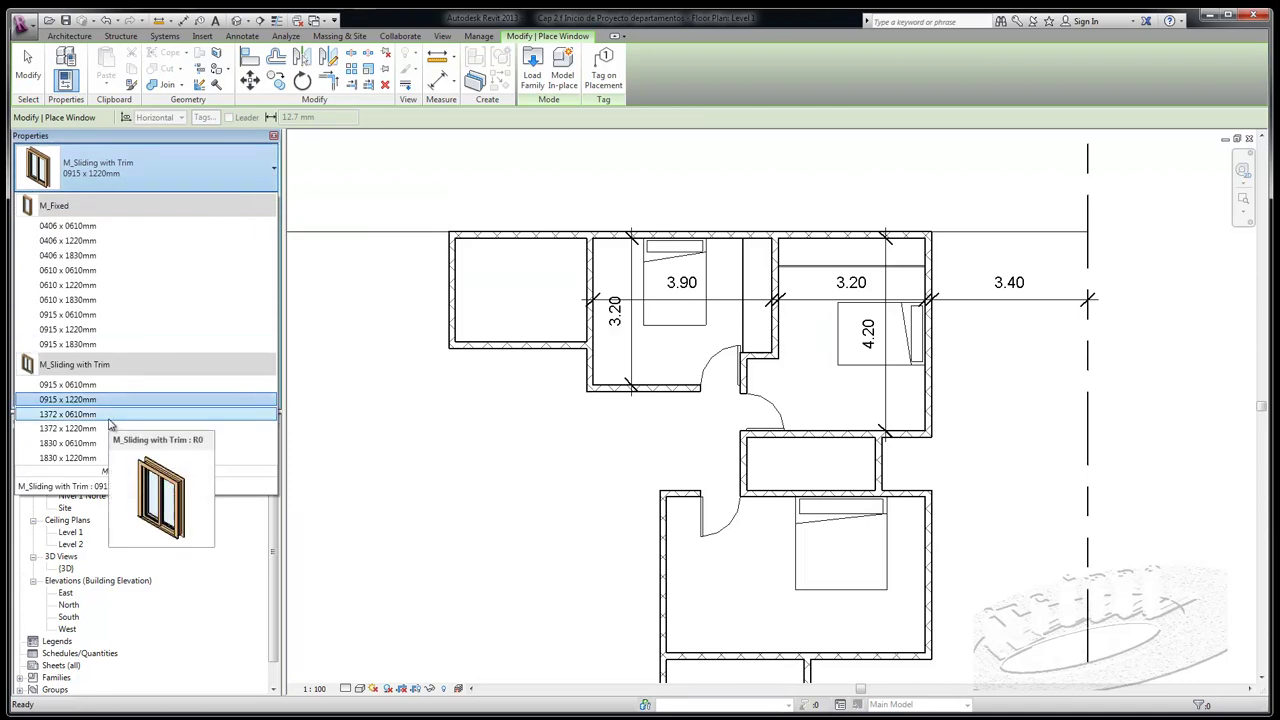
click(55, 458)
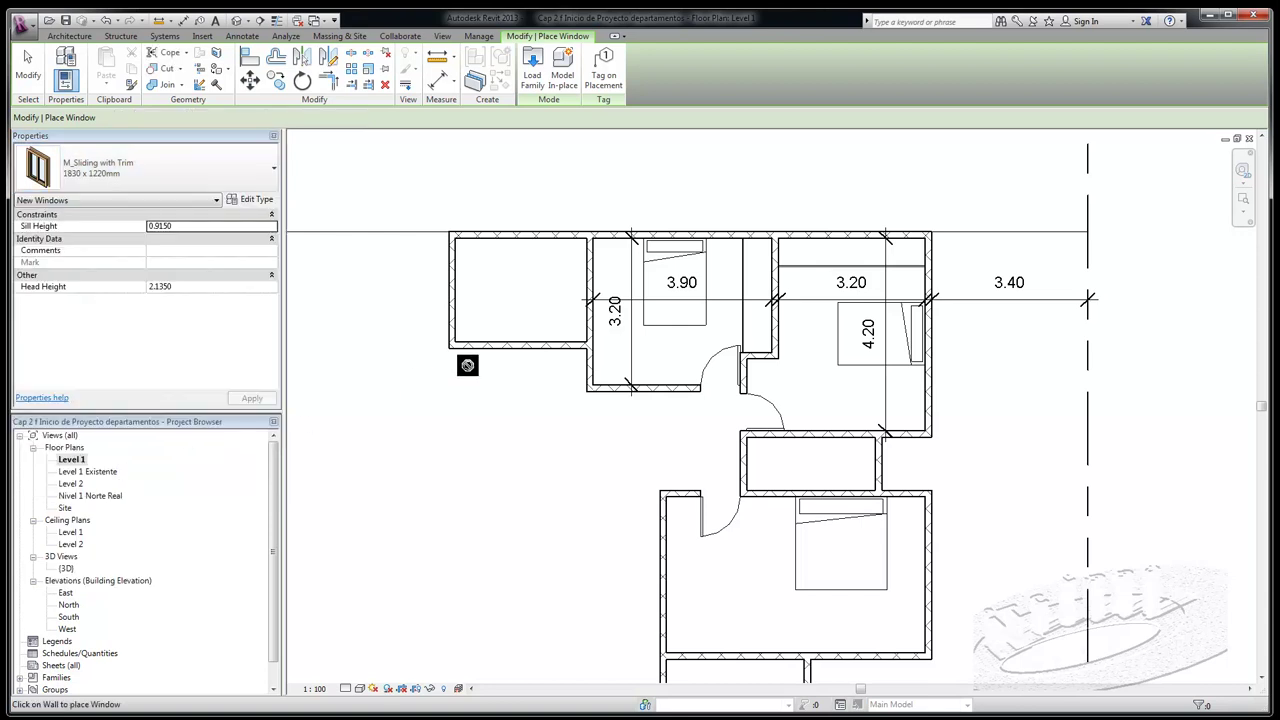
scroll(592, 300, up, 2)
scroll(590, 312, up, 2)
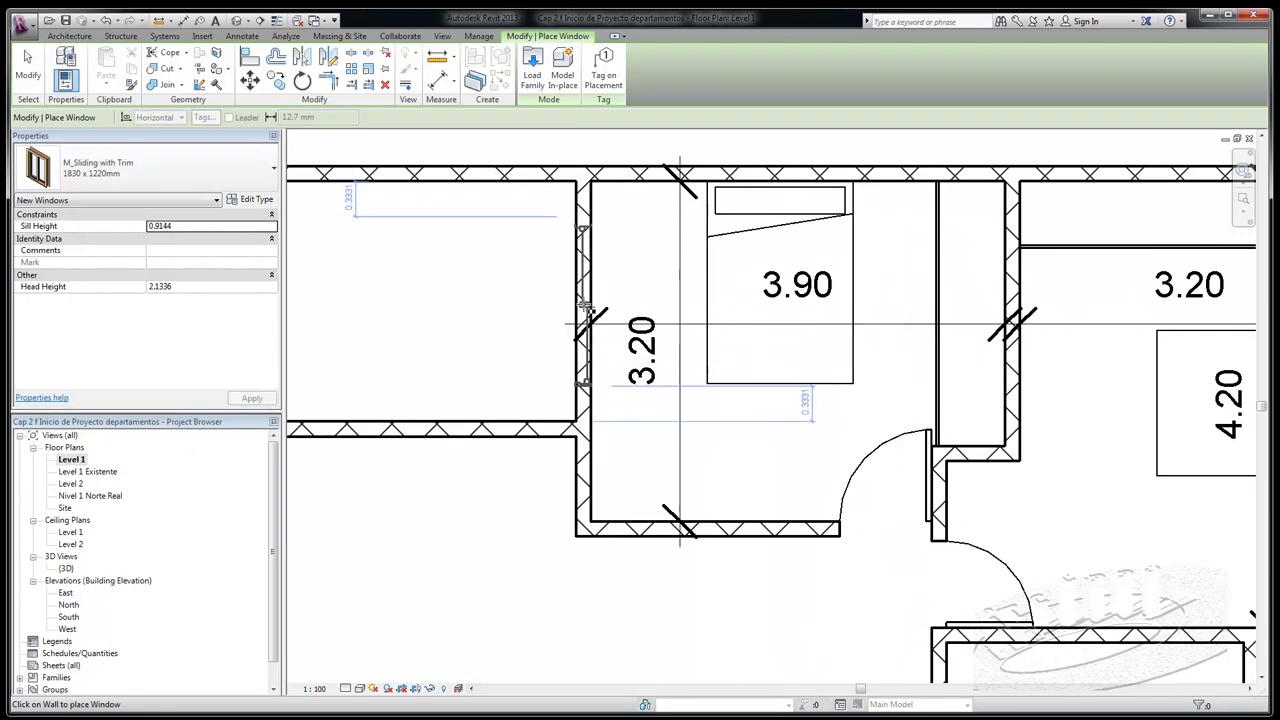
click(586, 336)
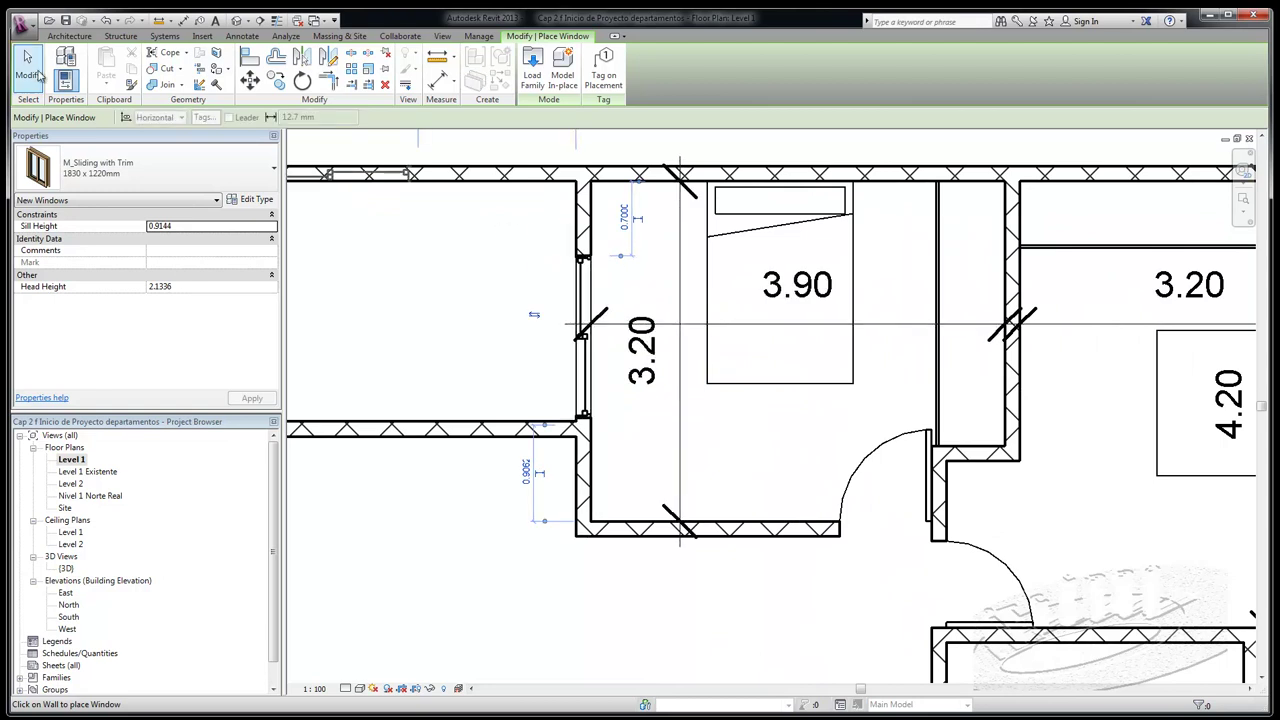
click(27, 62)
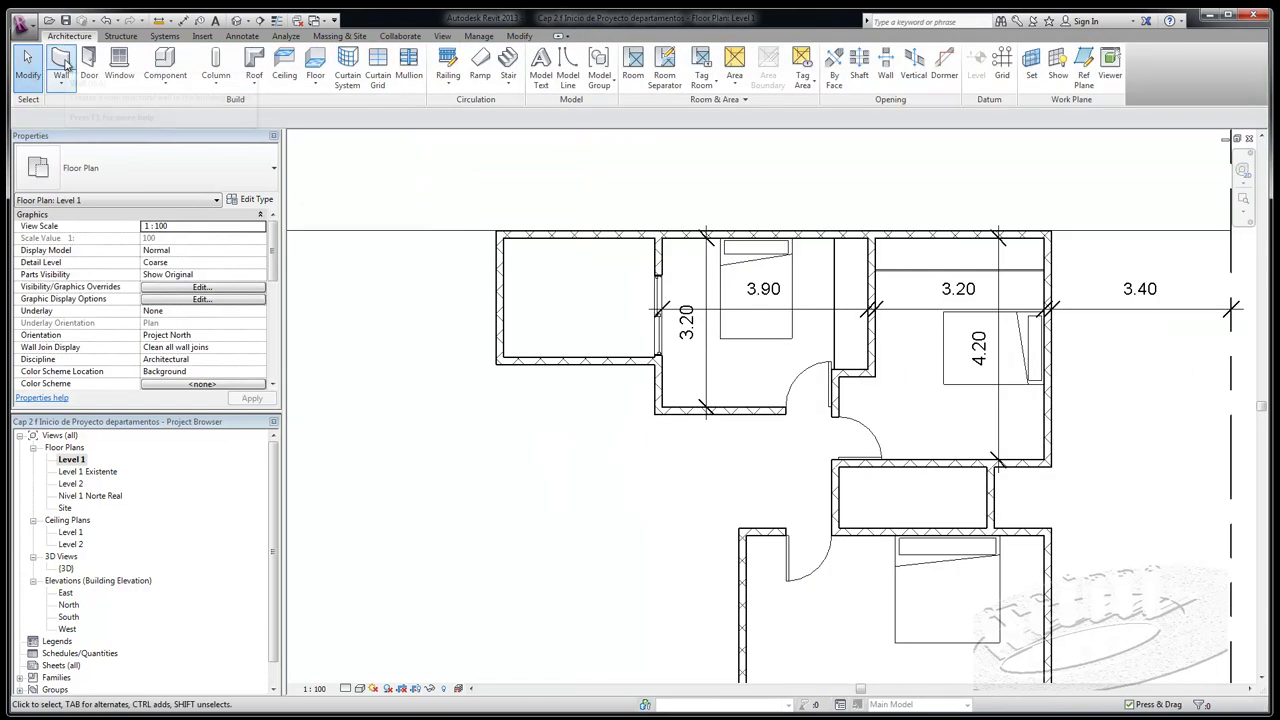
click(62, 64)
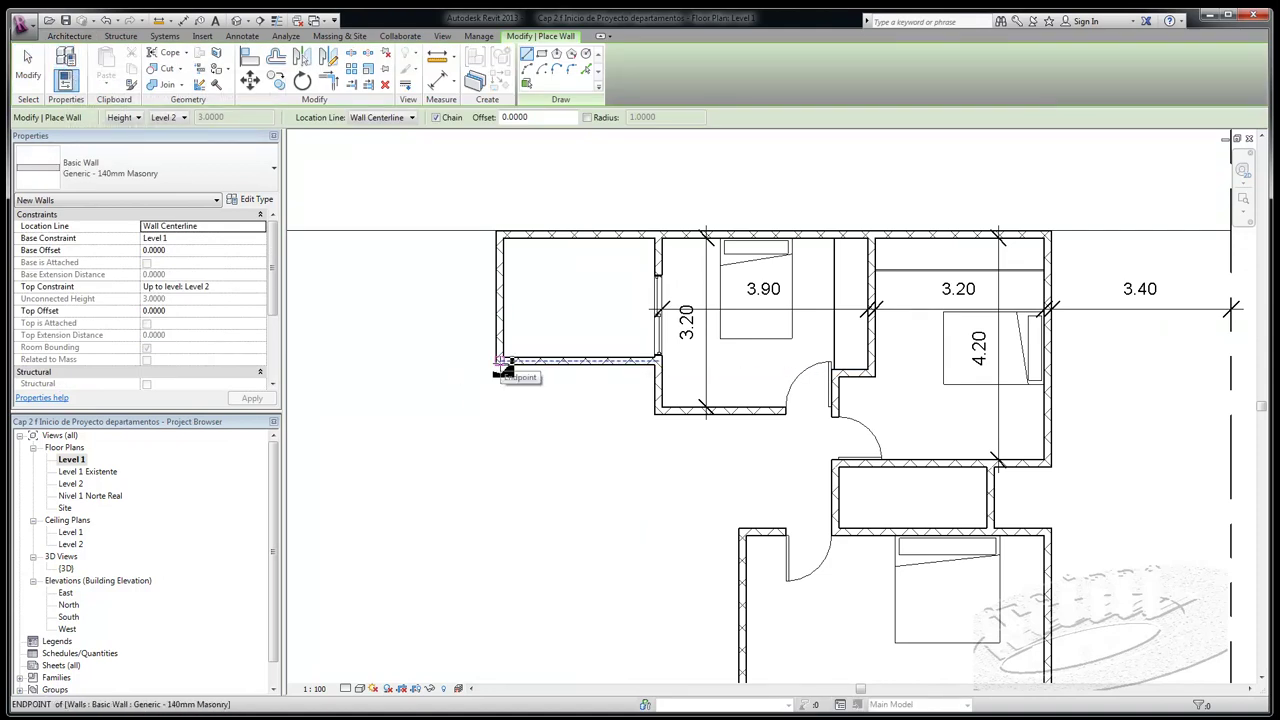
Drag the top-left room's left outer wall downward until it is 5.90 m long
click(502, 362)
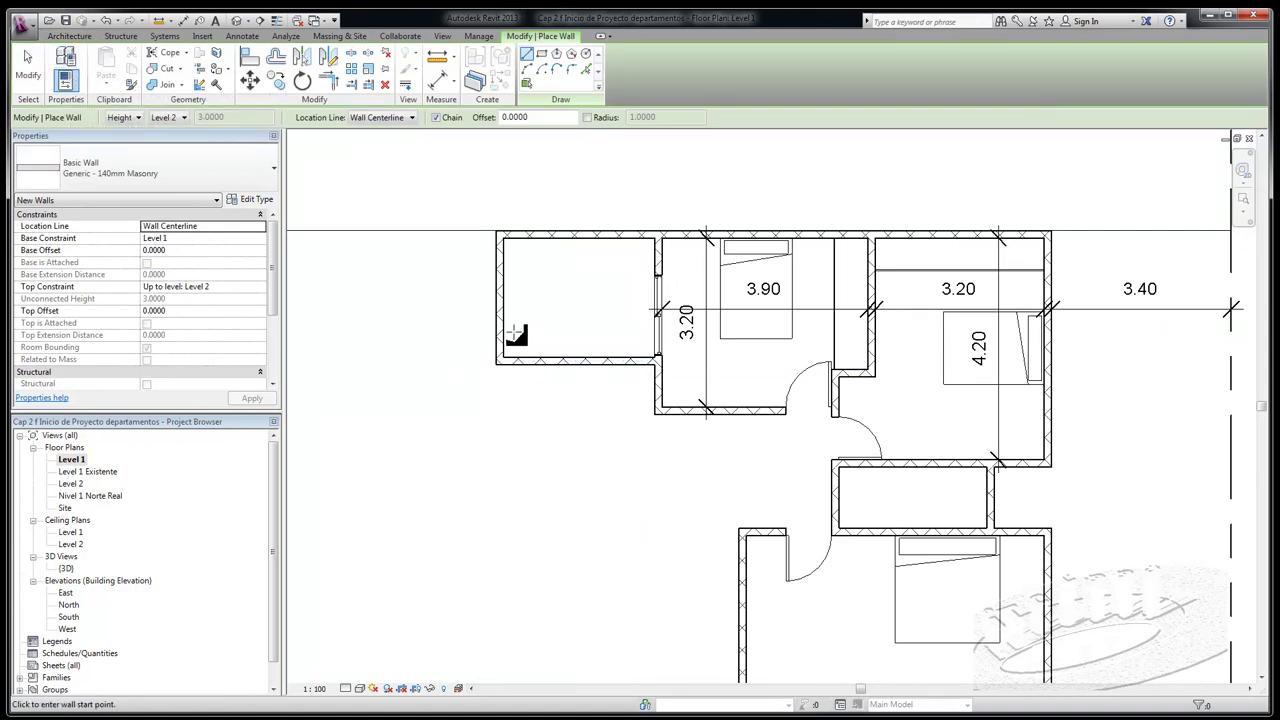
key(Escape)
key(Escape)
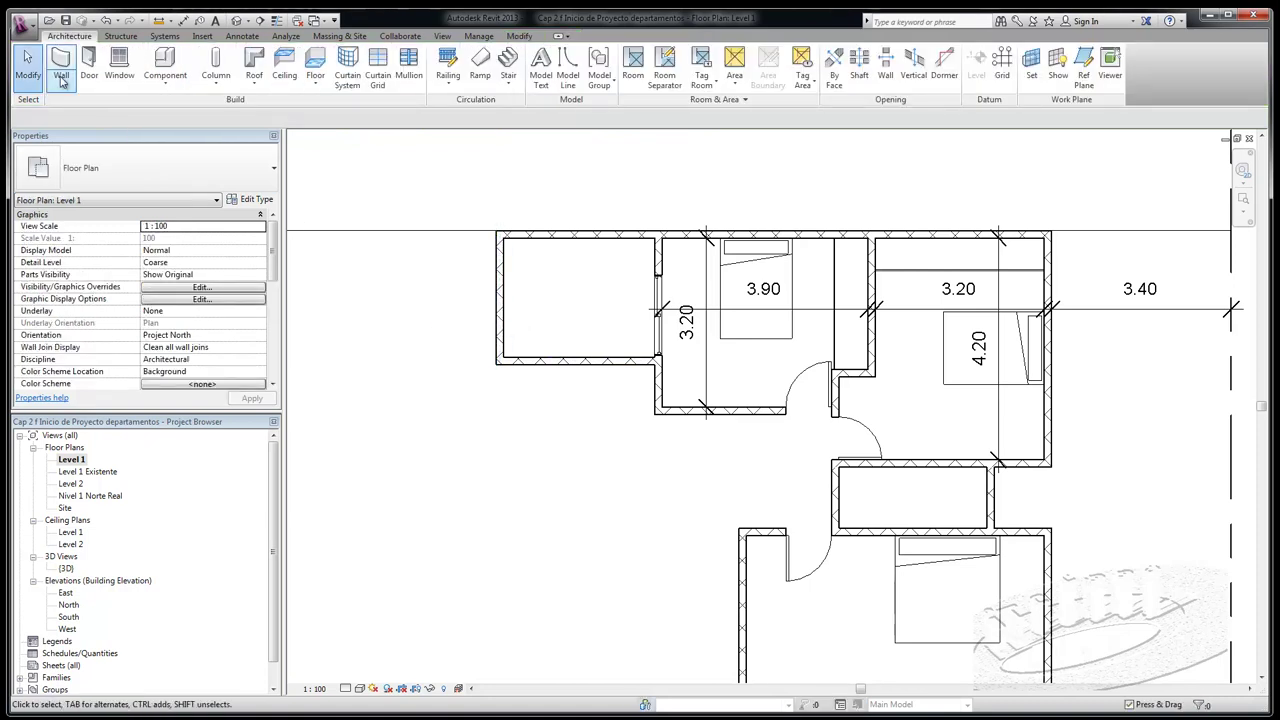
key(Escape)
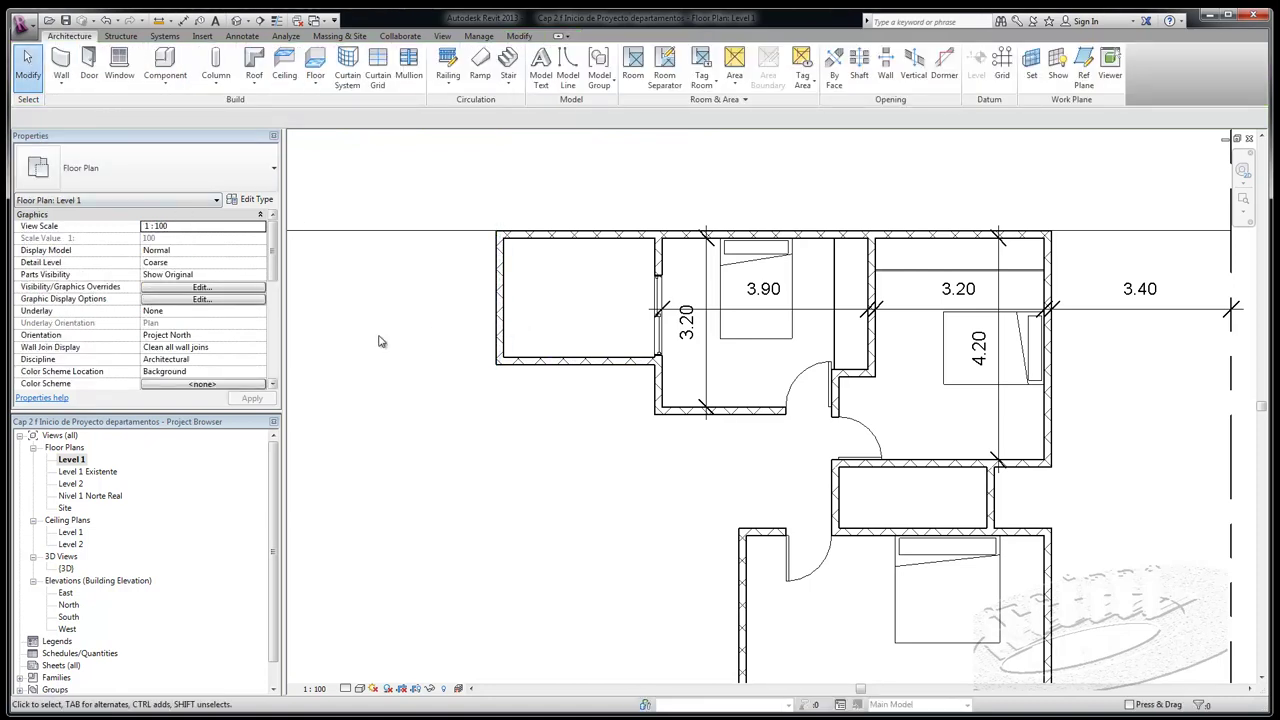
click(506, 313)
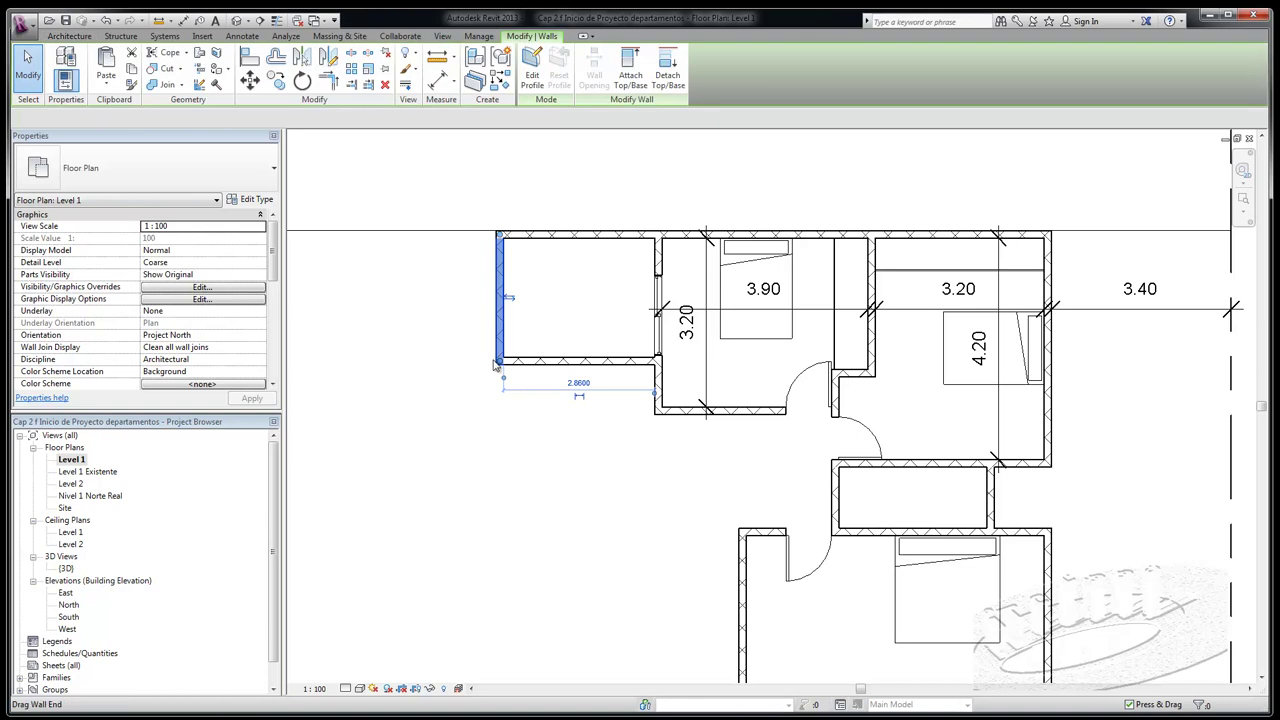
drag(499, 362, 503, 493)
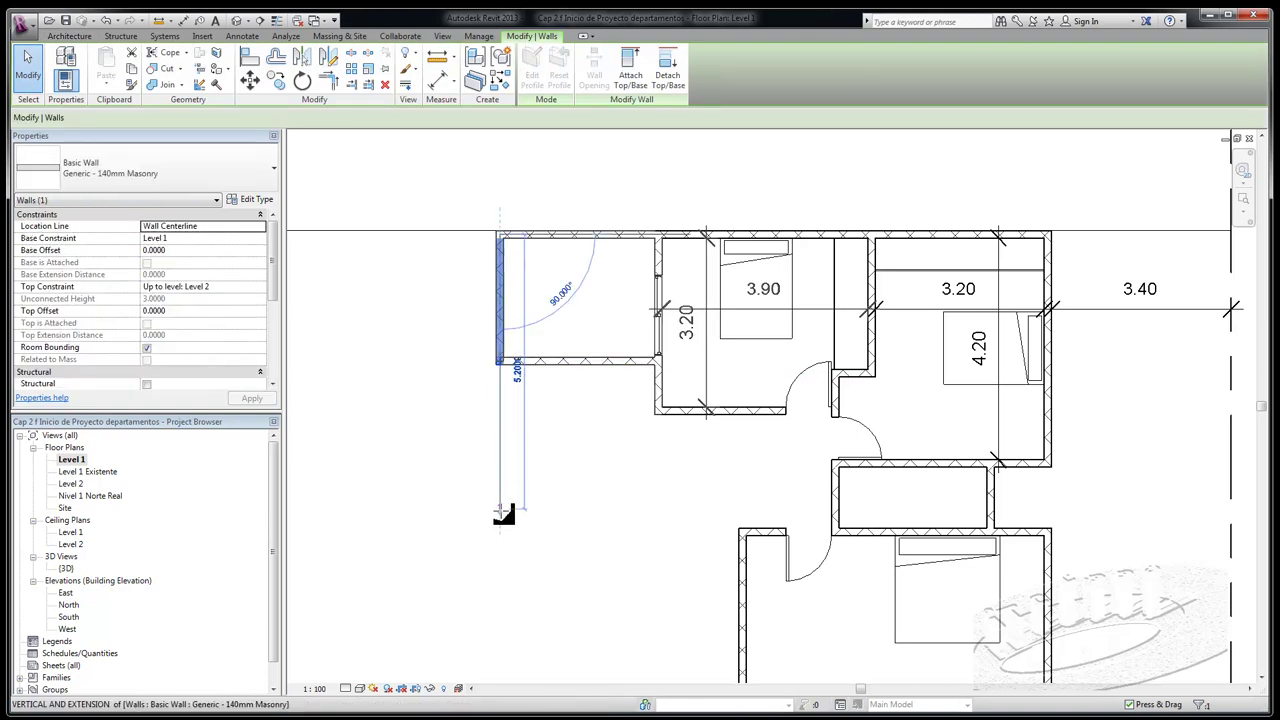
drag(503, 514, 499, 545)
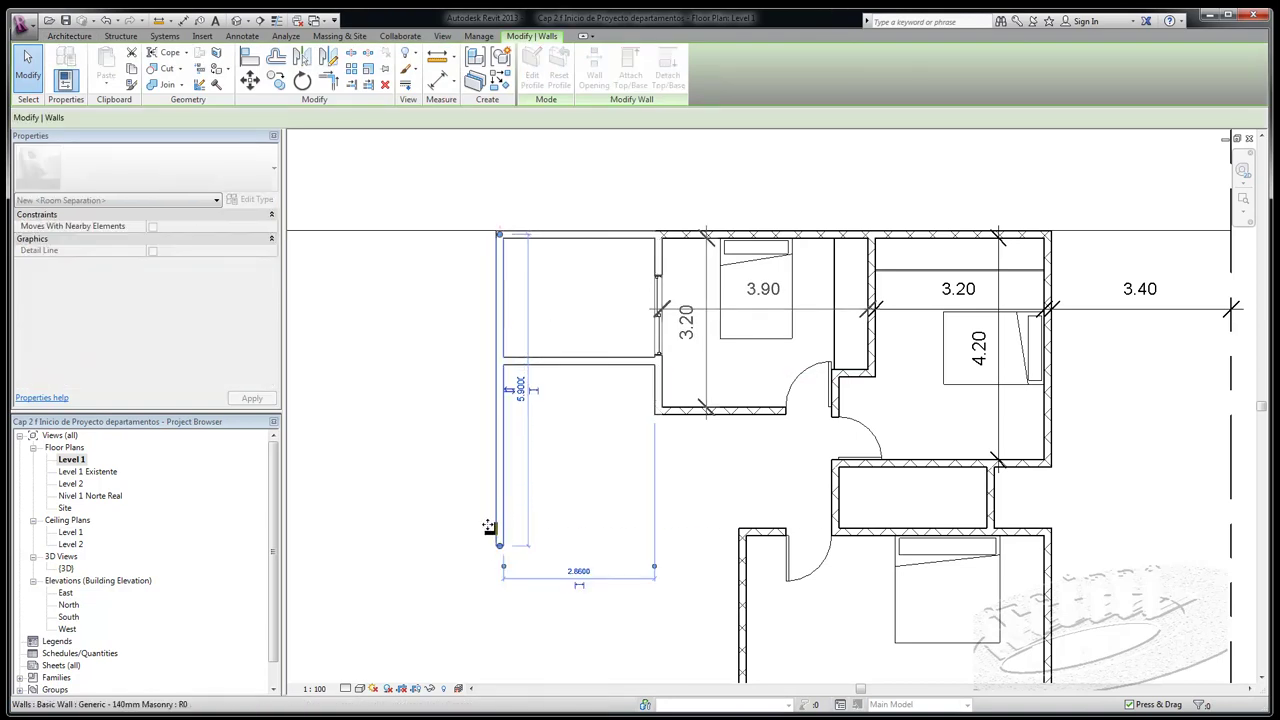
click(409, 437)
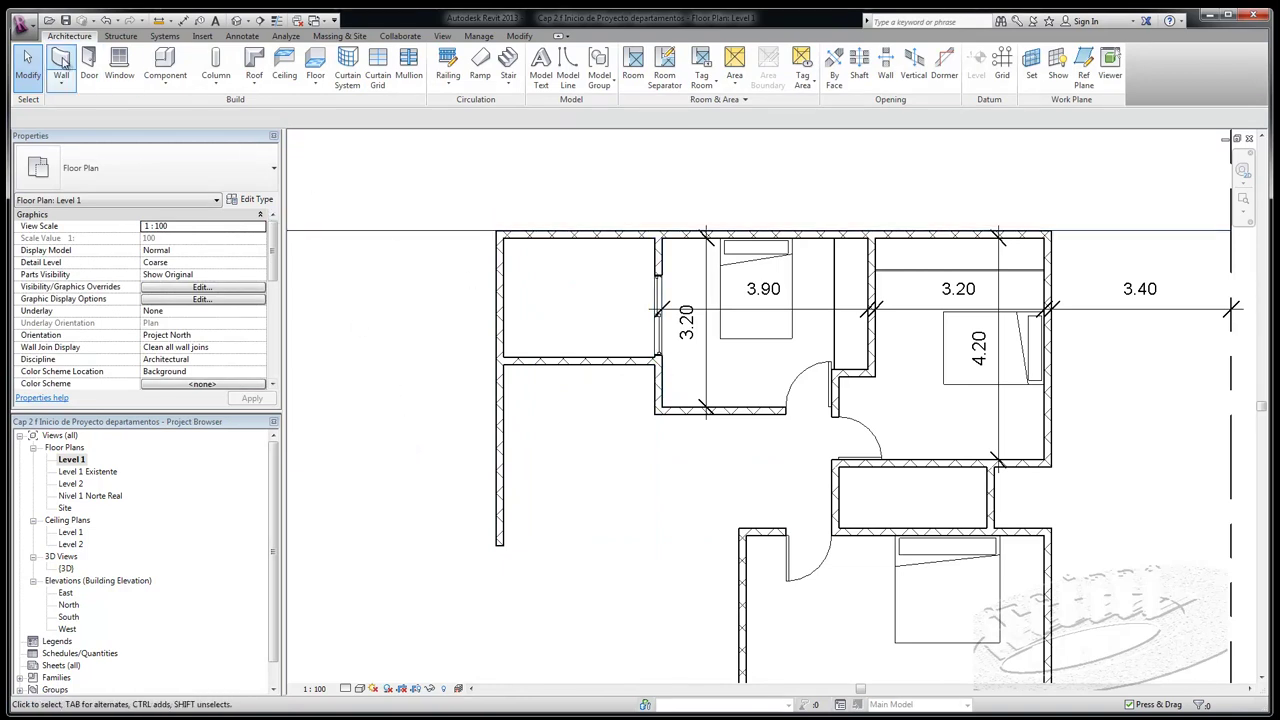
click(62, 62)
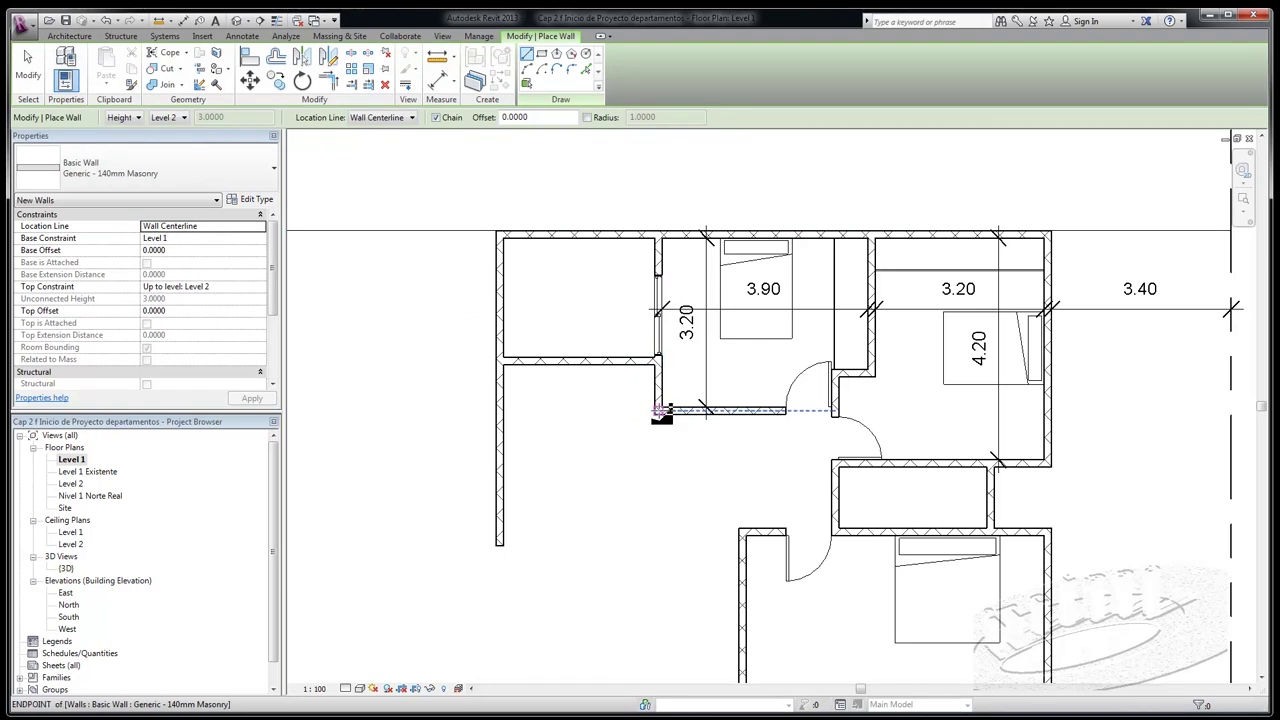
Draw a vertical wall down from the bedroom corner and a horizontal wall to the left wall
click(660, 411)
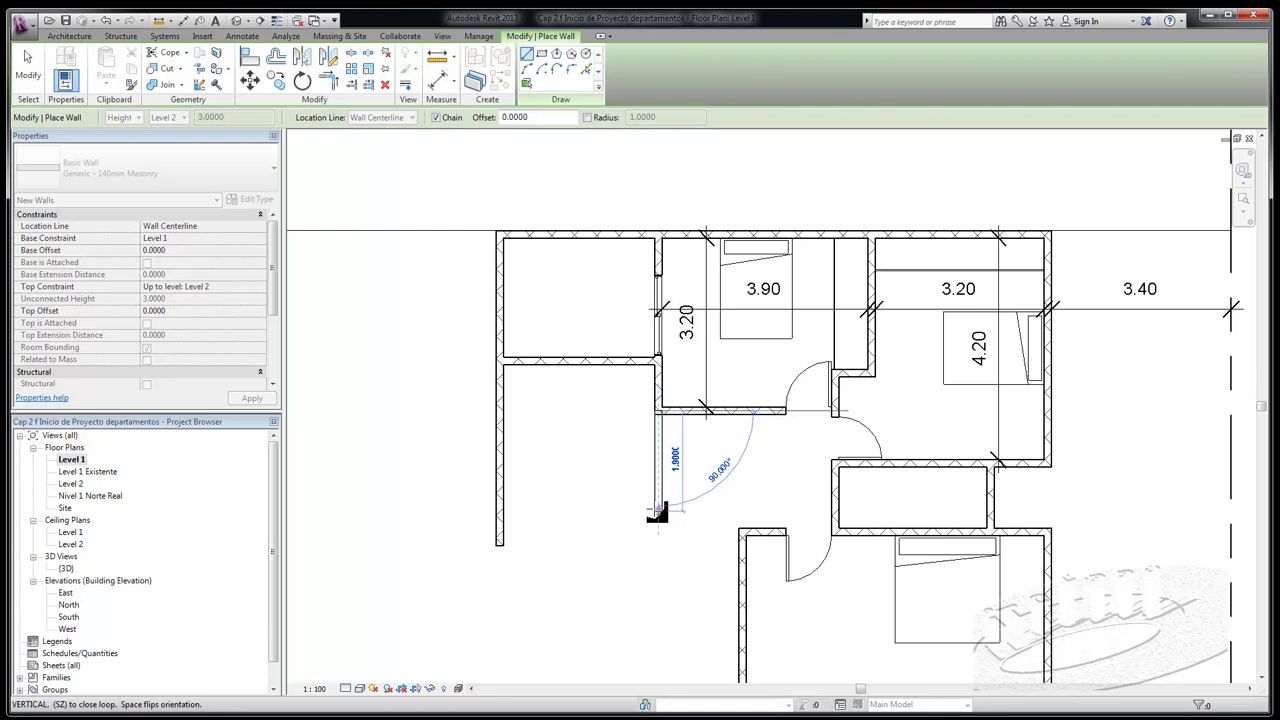
click(658, 496)
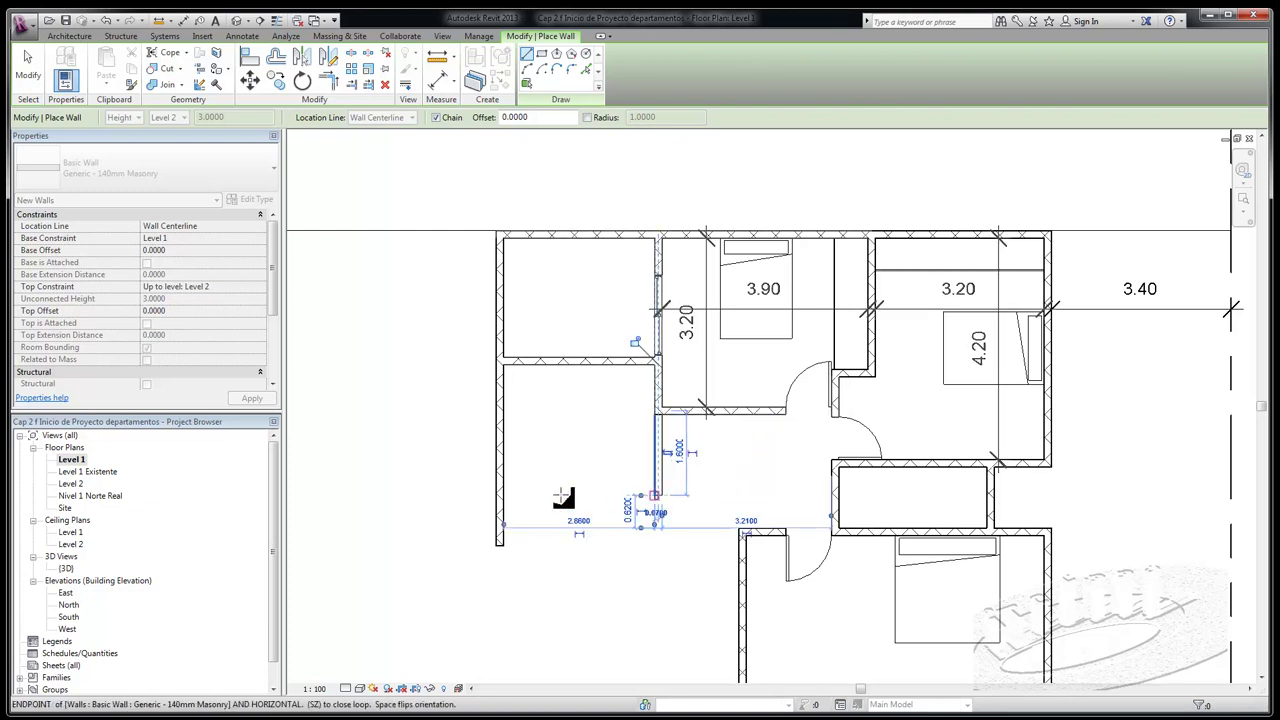
click(498, 496)
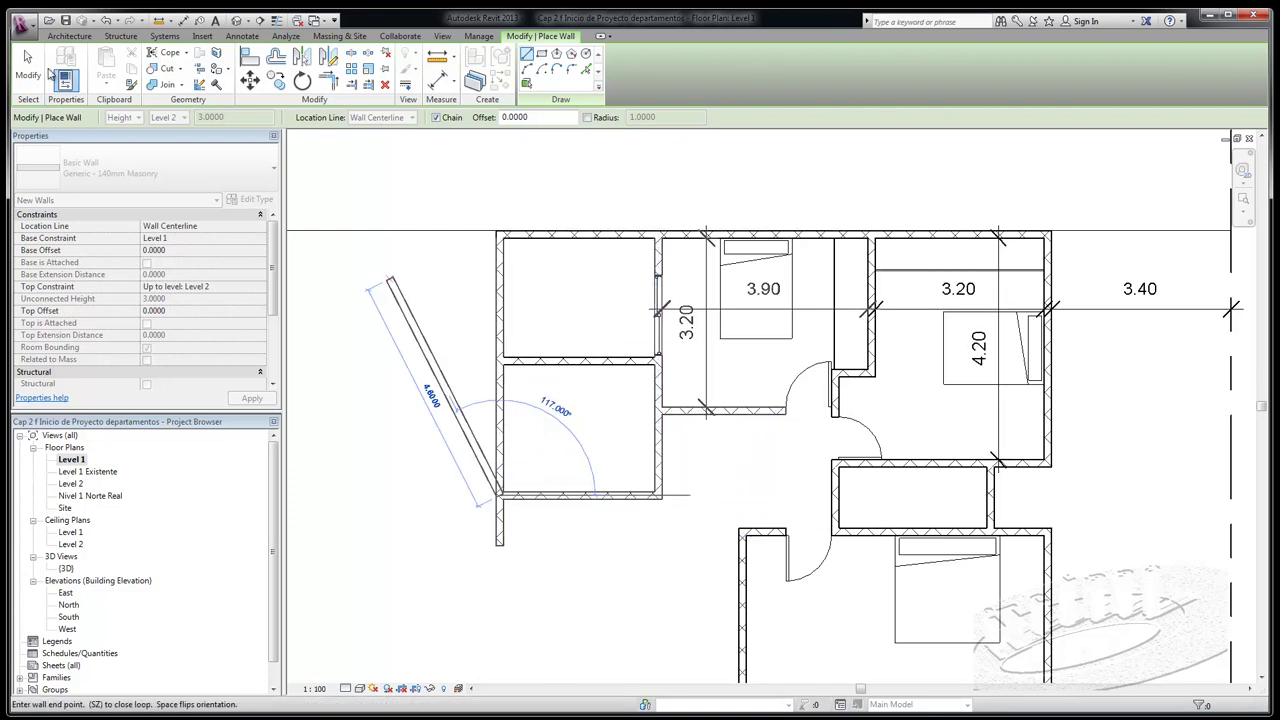
click(27, 72)
Move the new bottom wall to 2.3 m from the wall above
click(620, 495)
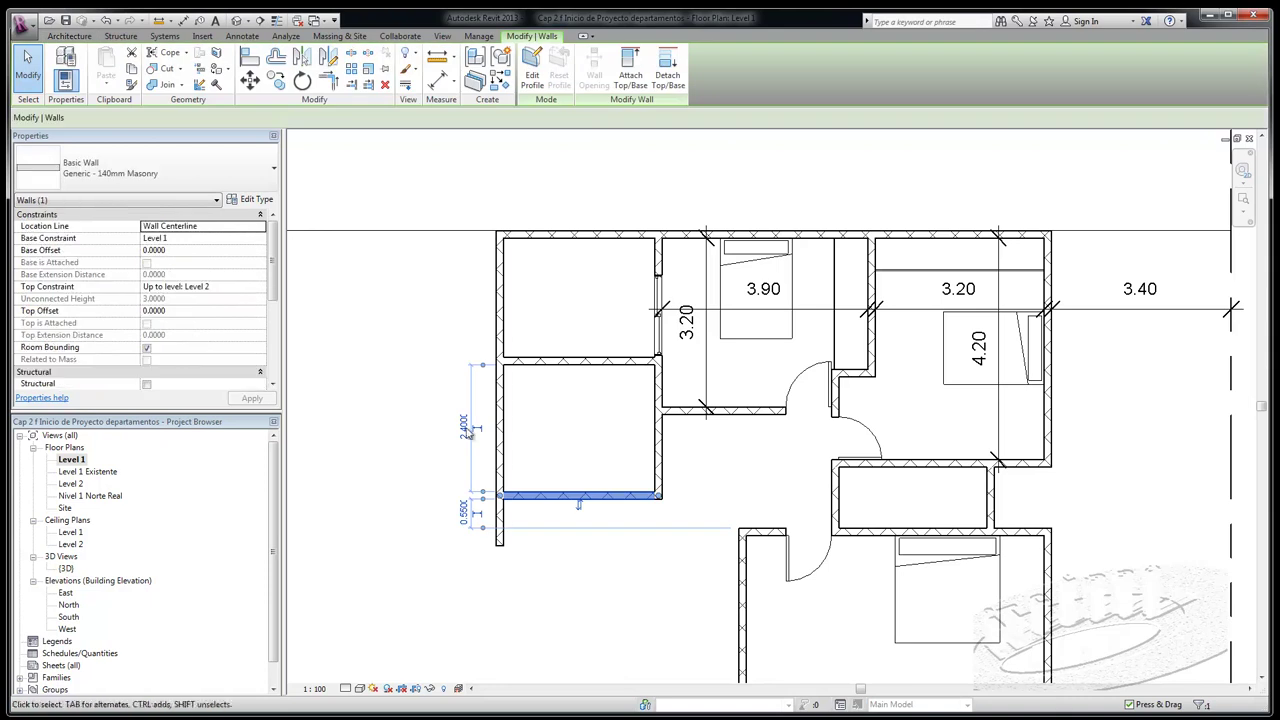
click(463, 427)
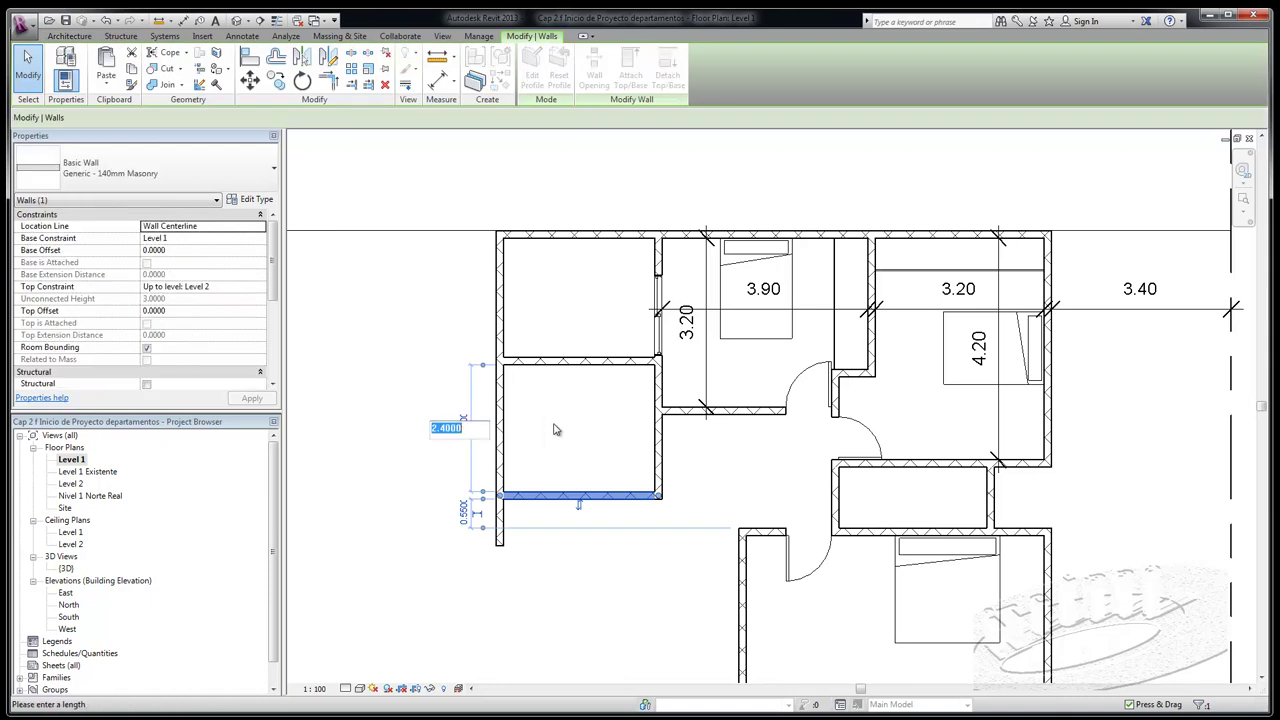
text(2.3)
key(Return)
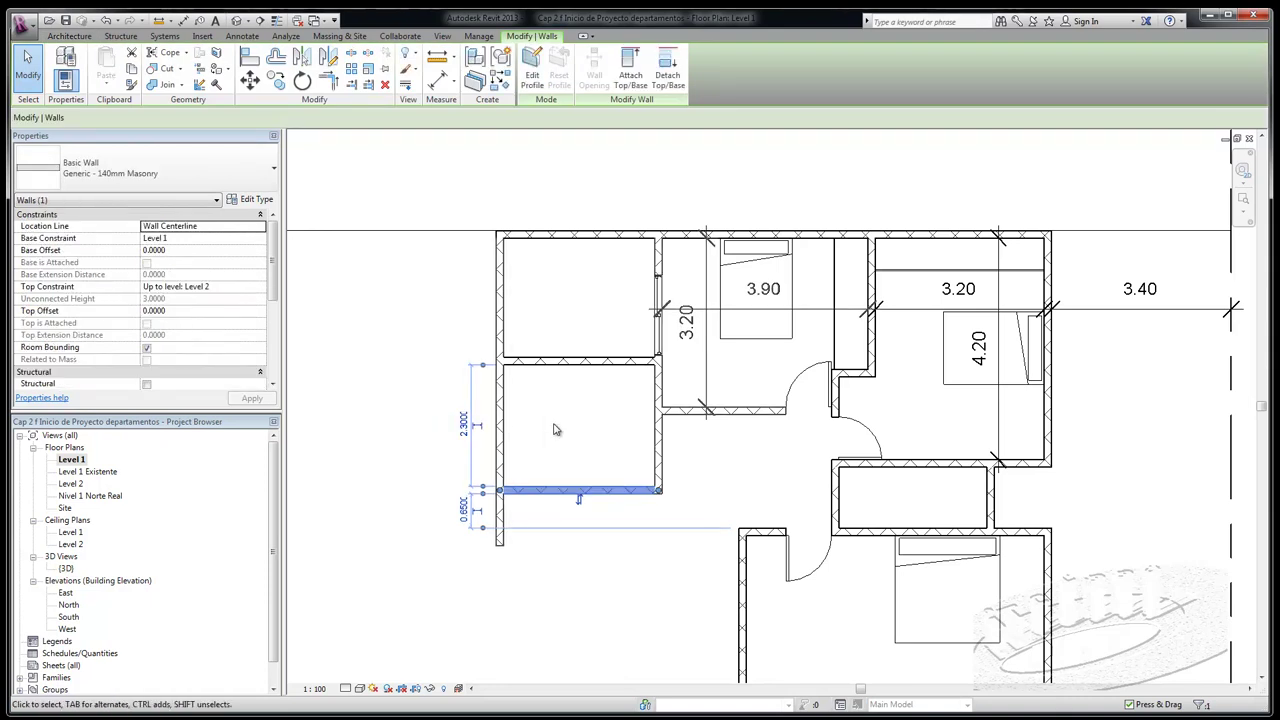
key(Escape)
scroll(592, 497, down, 2)
Relocate the long left outer wall's bottom end using MV
scroll(570, 338, down, 1)
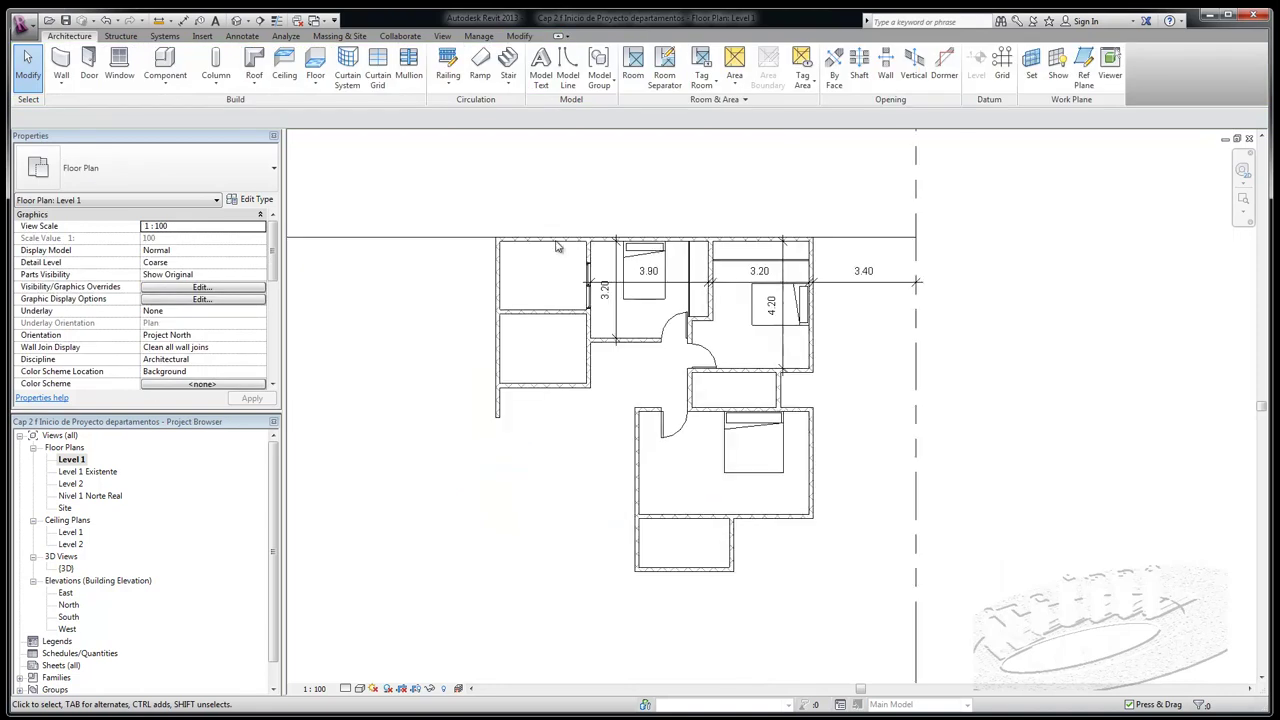
click(497, 400)
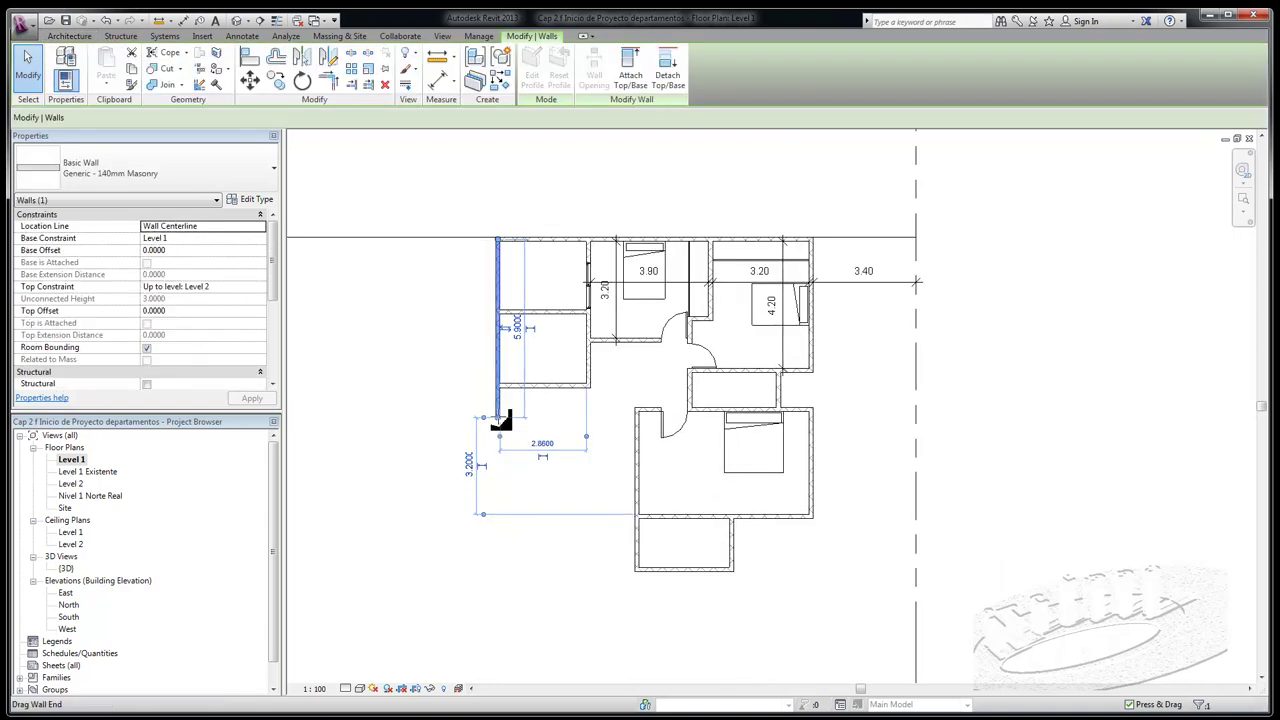
key(m)
key(v)
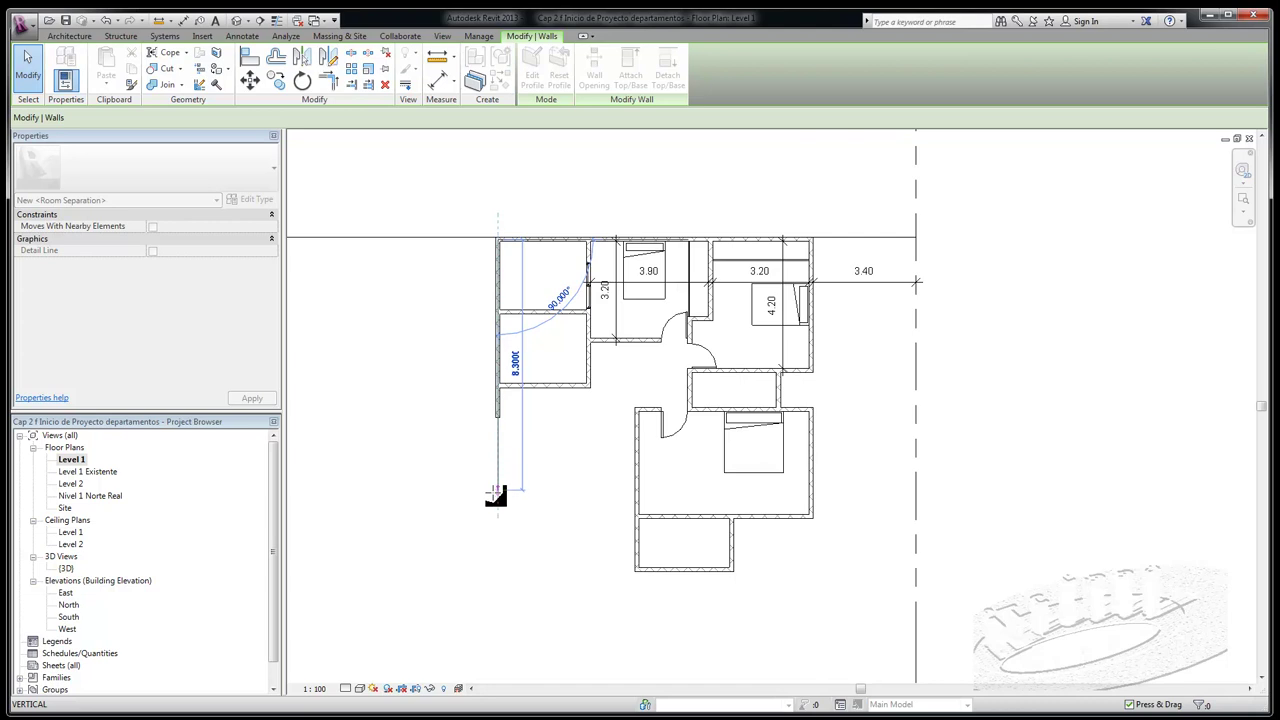
click(502, 487)
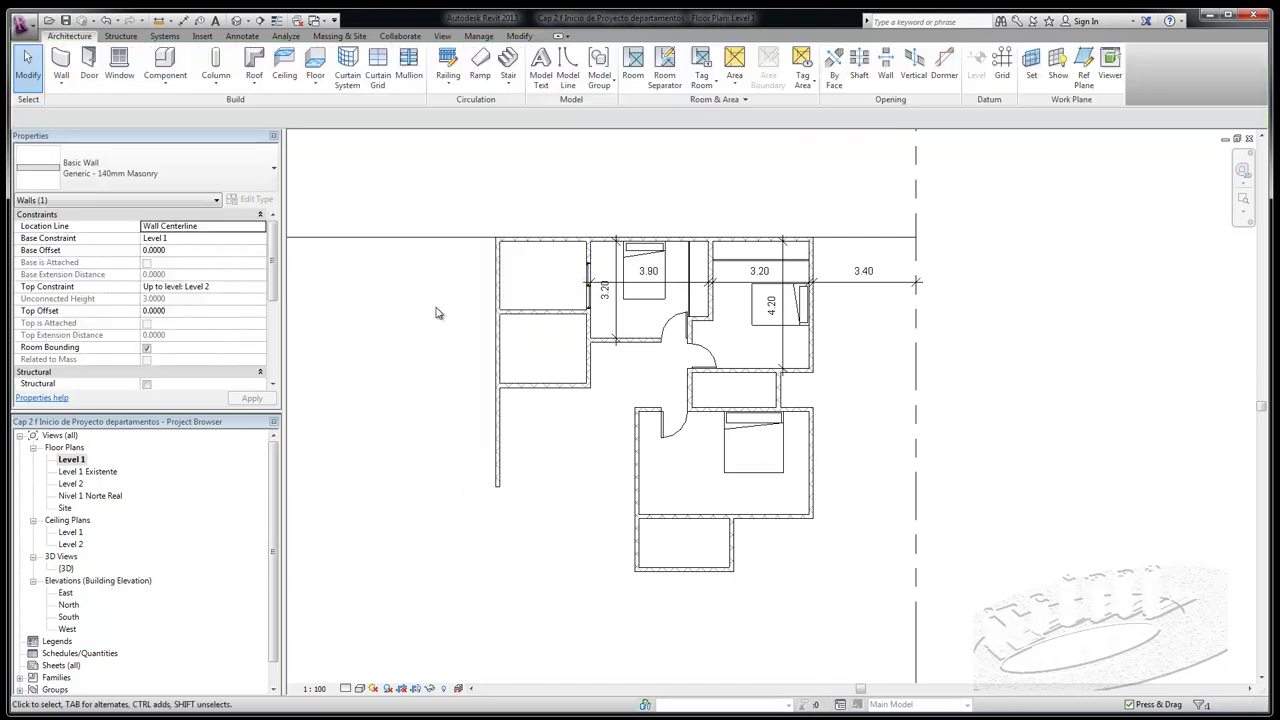
click(478, 189)
scroll(480, 175, down, 1)
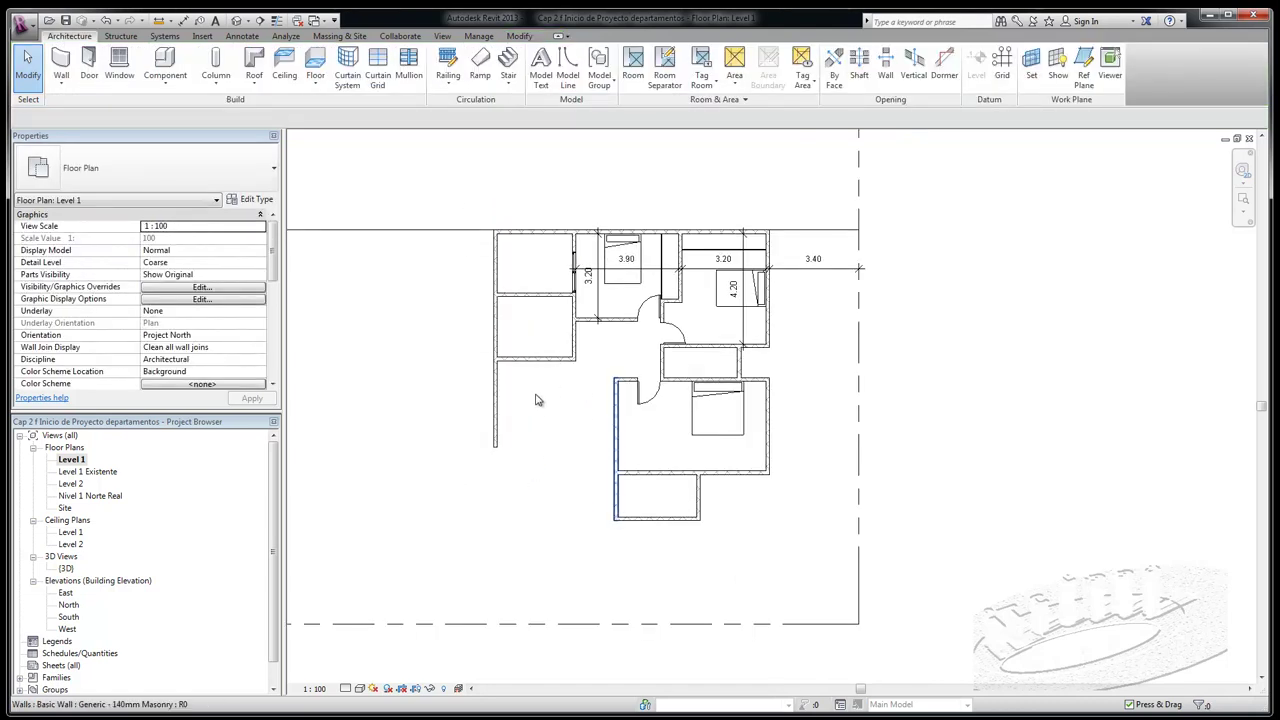
scroll(565, 263, down, 1)
scroll(608, 448, up, 1)
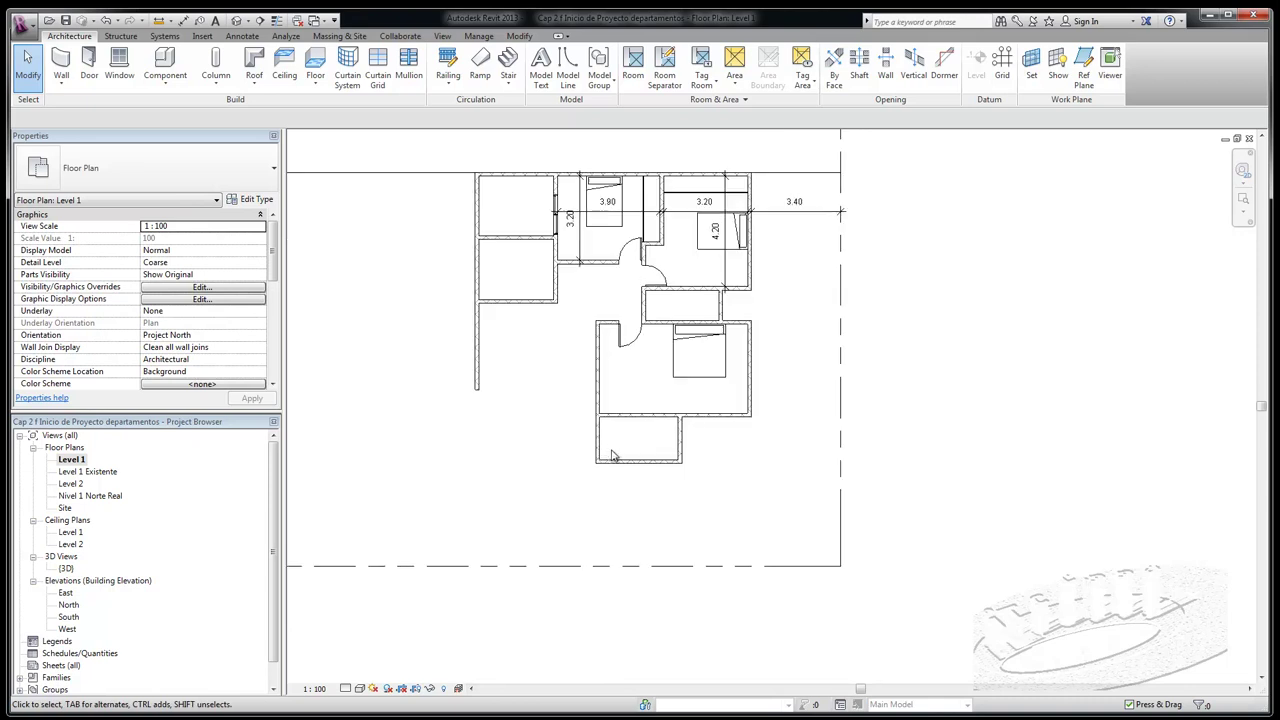
Shorten the bedroom's left wall, shift the short vertical wall right, and trim the bottom wall's left end
click(600, 456)
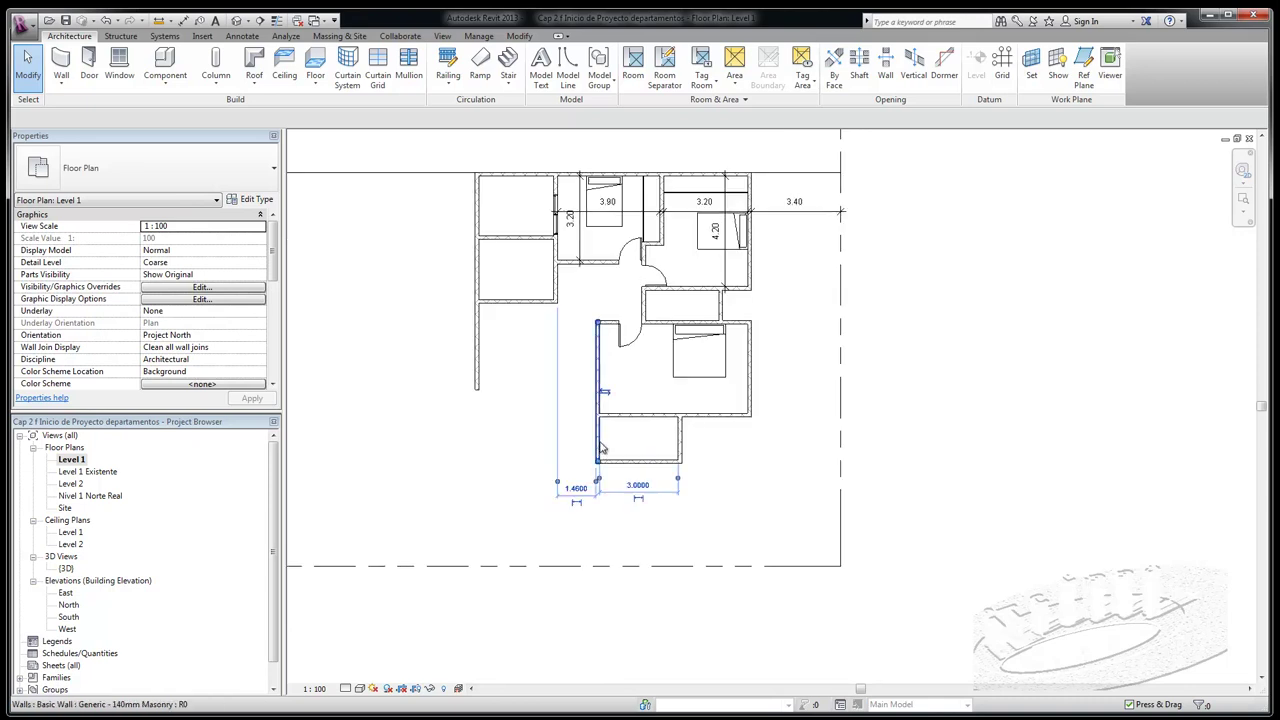
drag(598, 464, 598, 416)
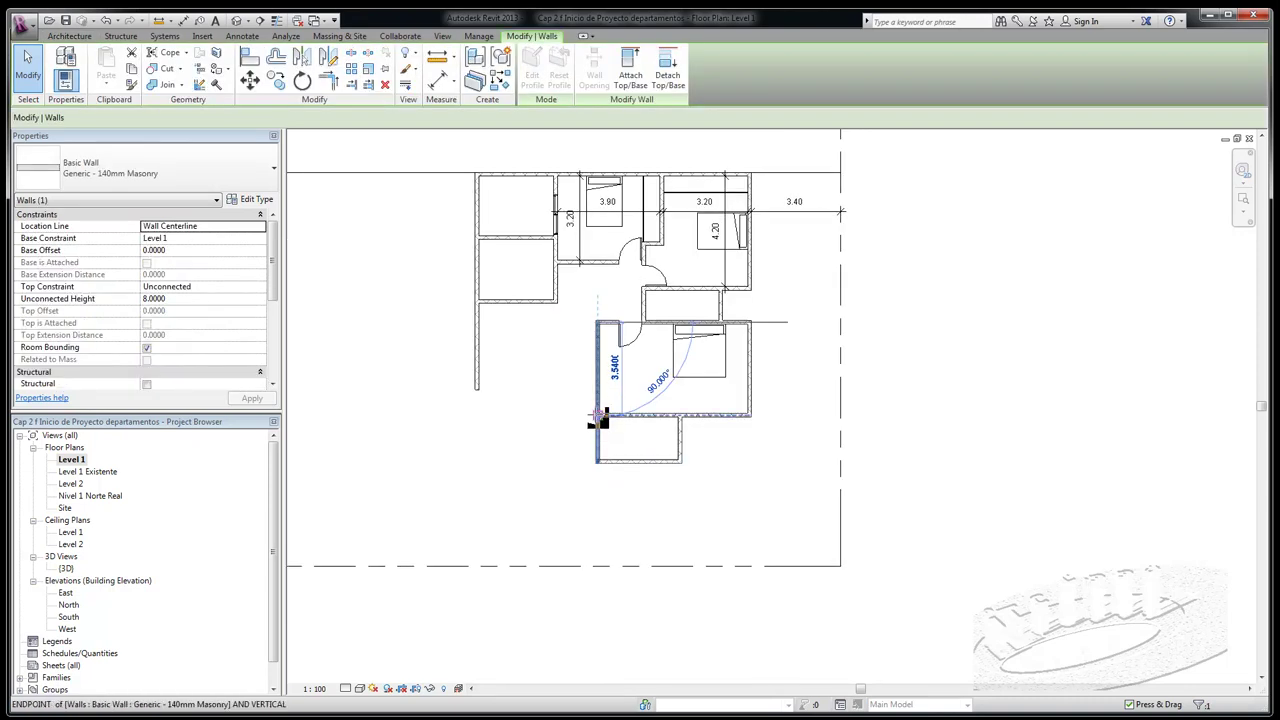
click(702, 455)
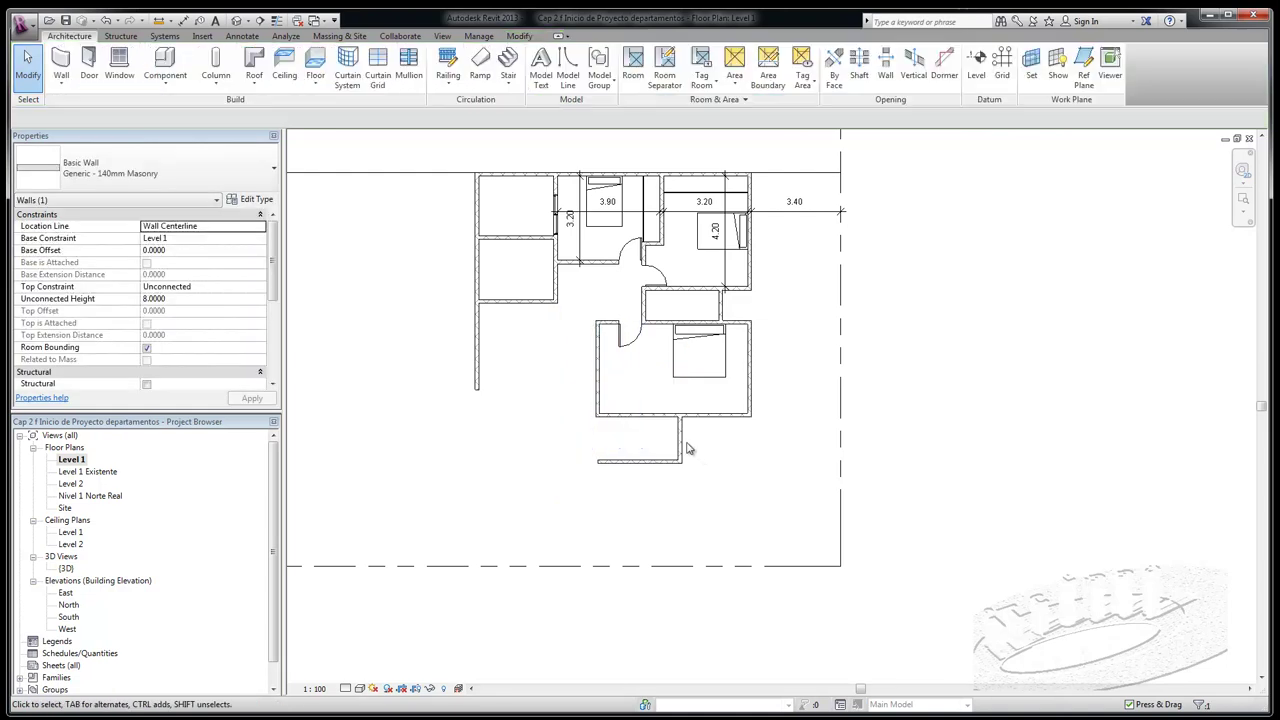
click(684, 447)
click(681, 440)
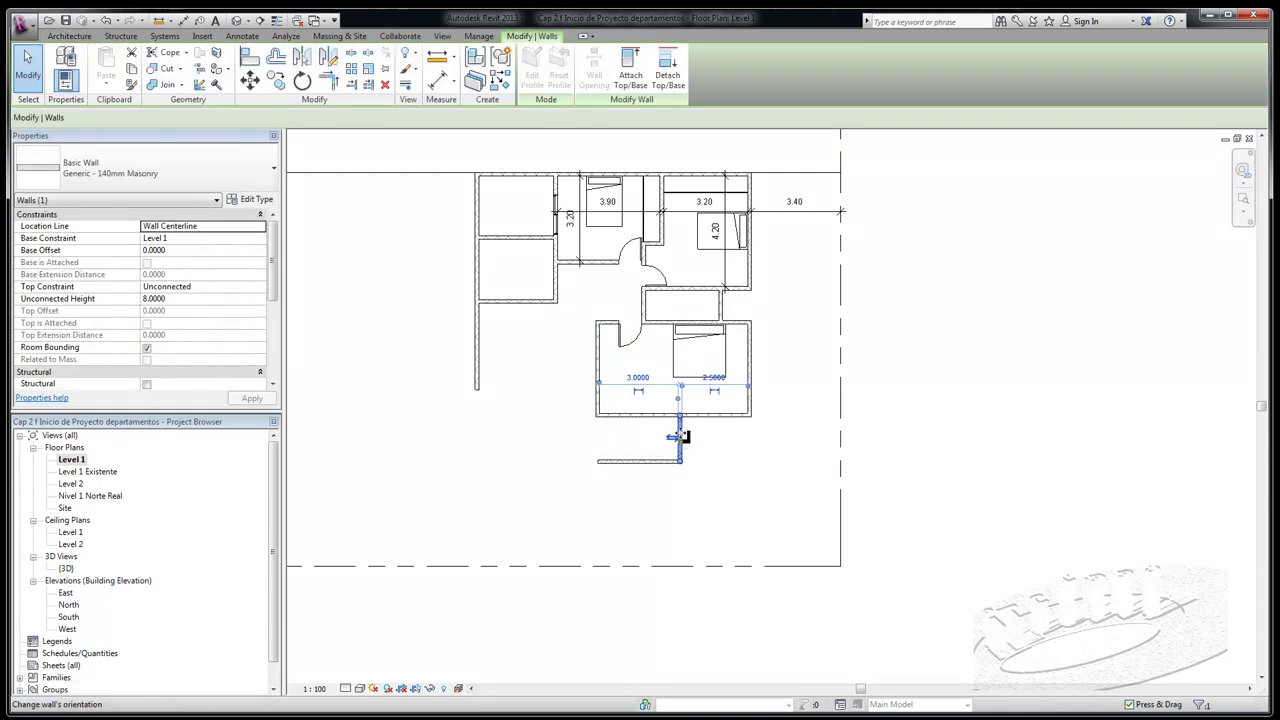
drag(681, 437, 710, 437)
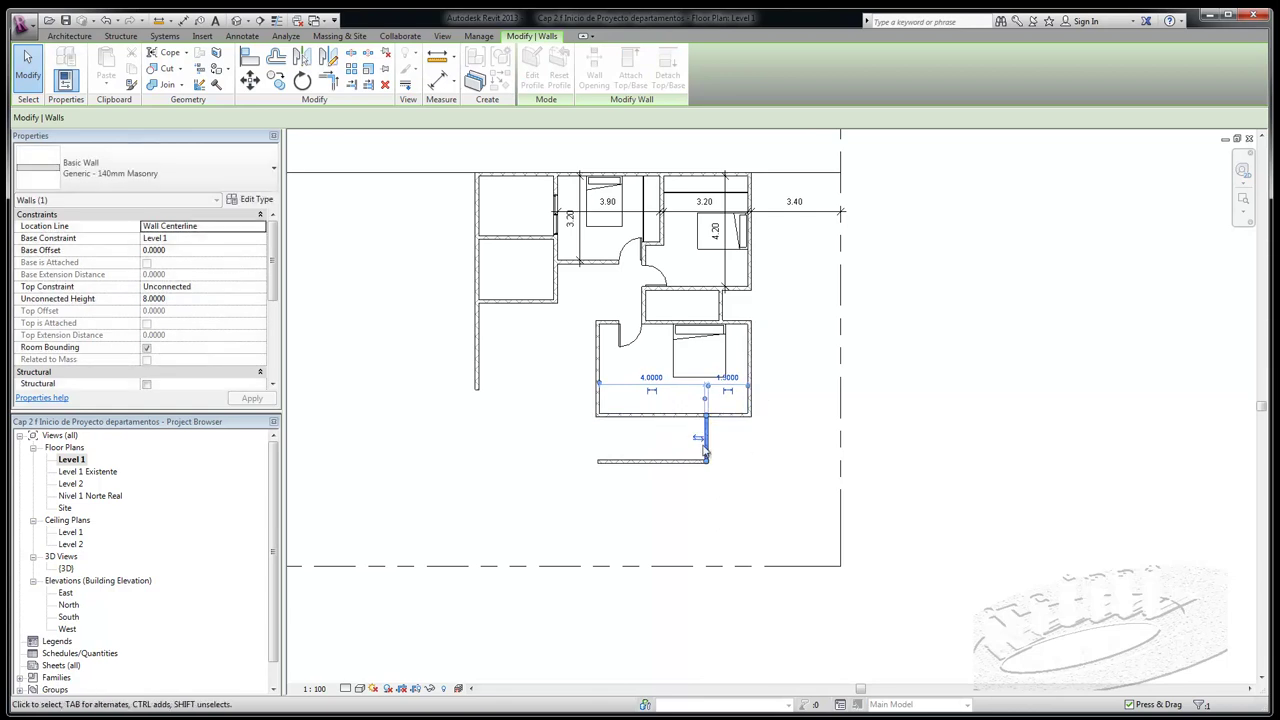
click(655, 460)
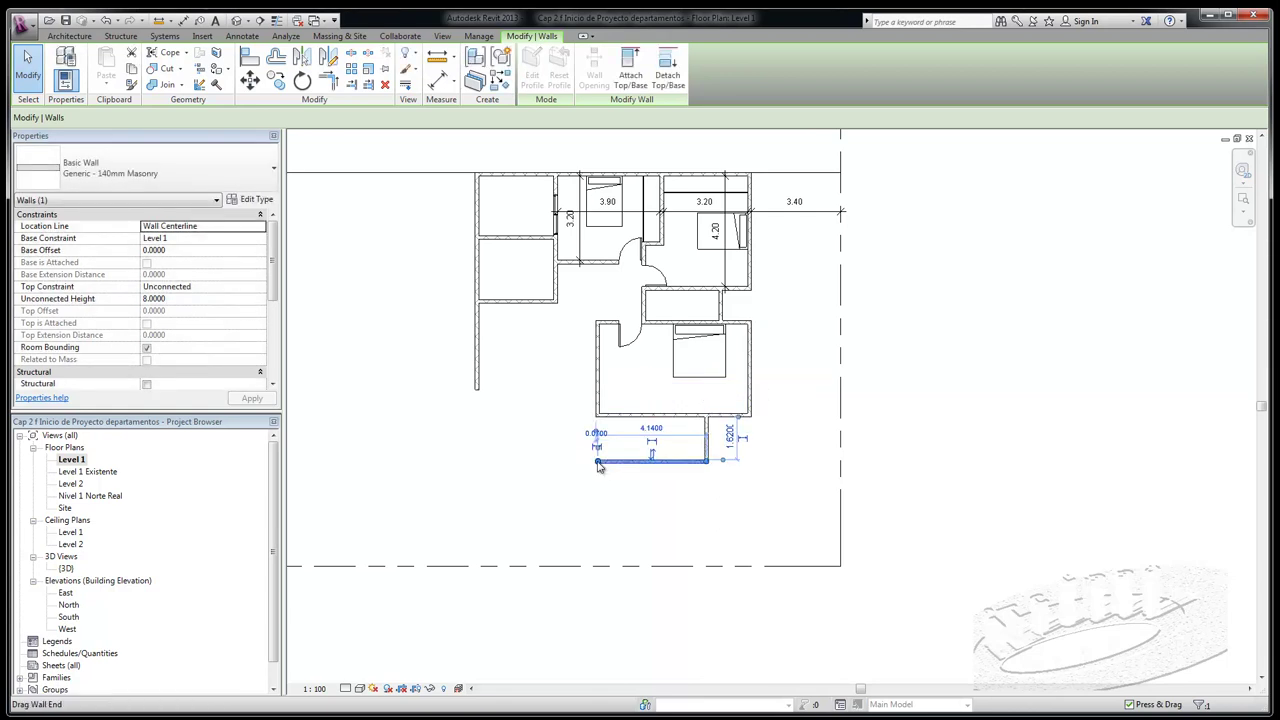
drag(611, 461, 627, 462)
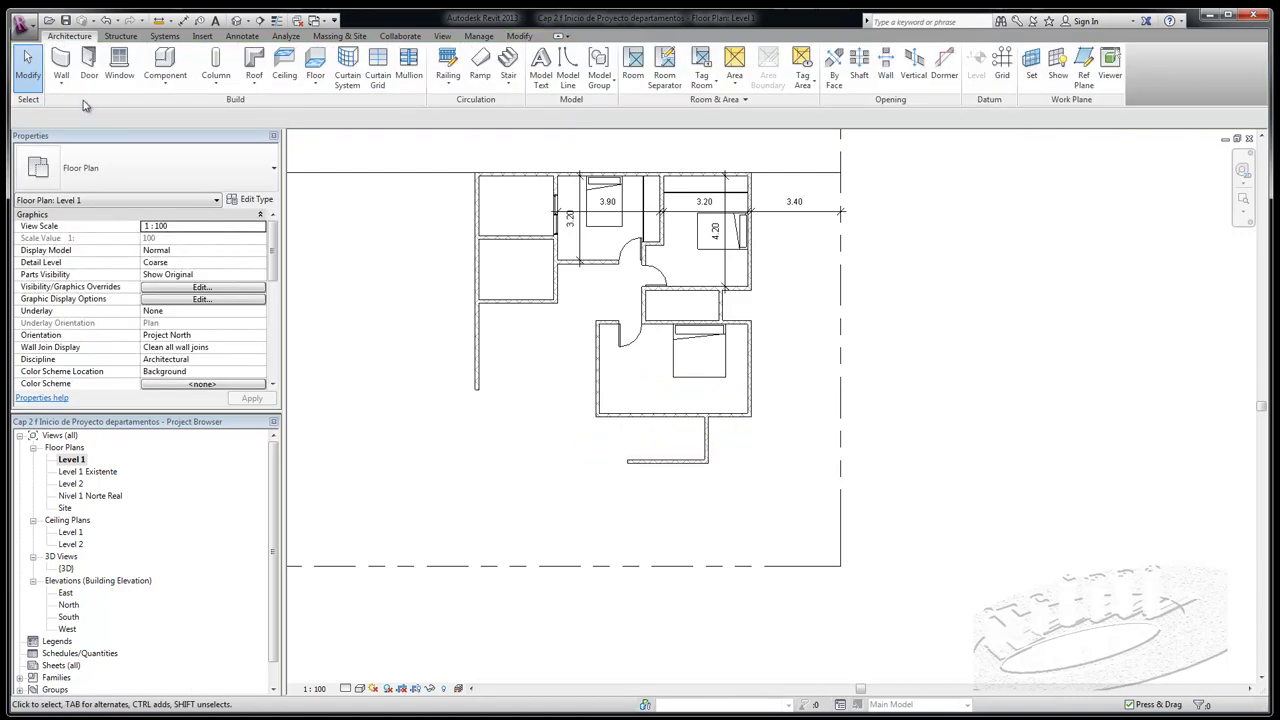
Draw a wall up the small room's left side, then extend it downward to 4.00 m
click(61, 65)
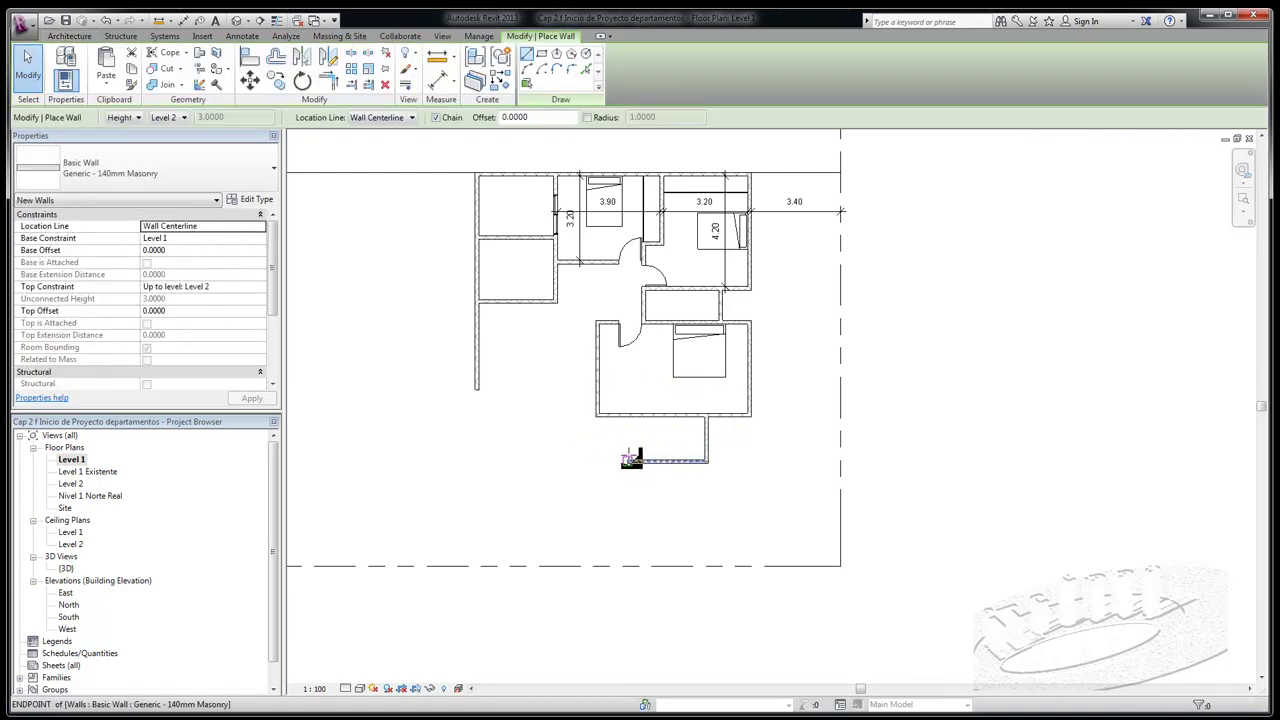
click(632, 465)
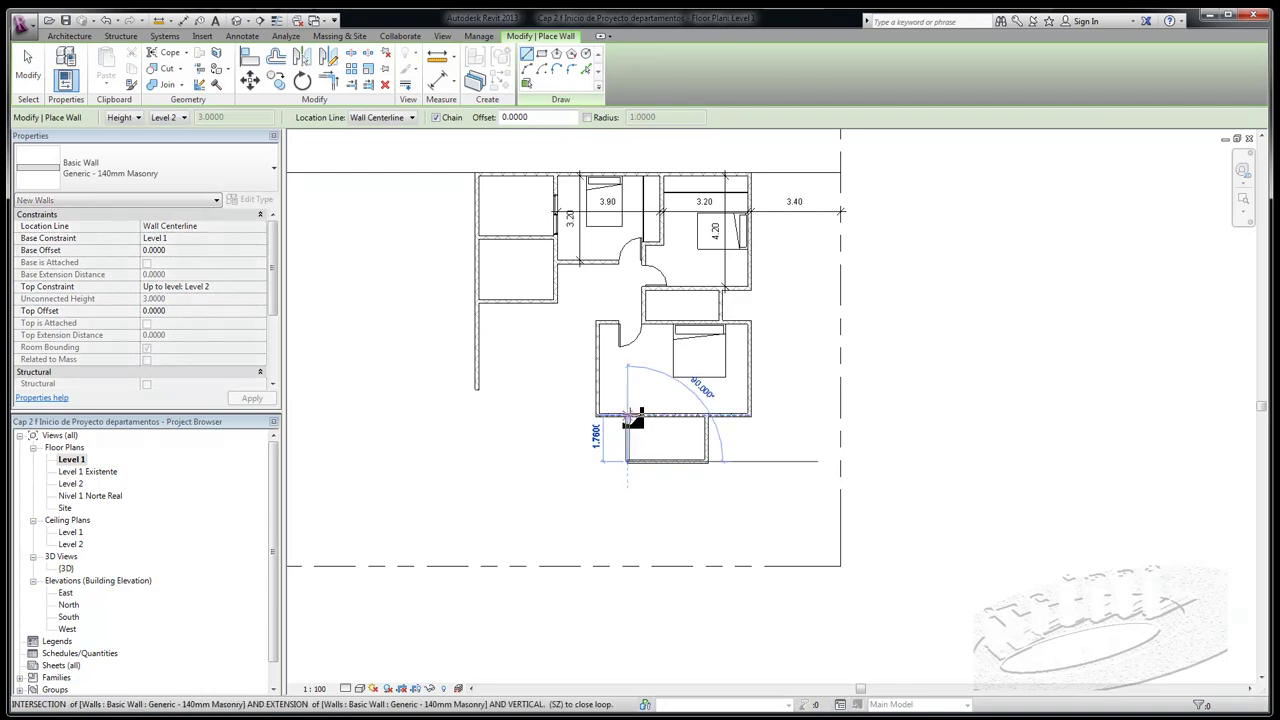
click(628, 418)
key(Escape)
key(Escape)
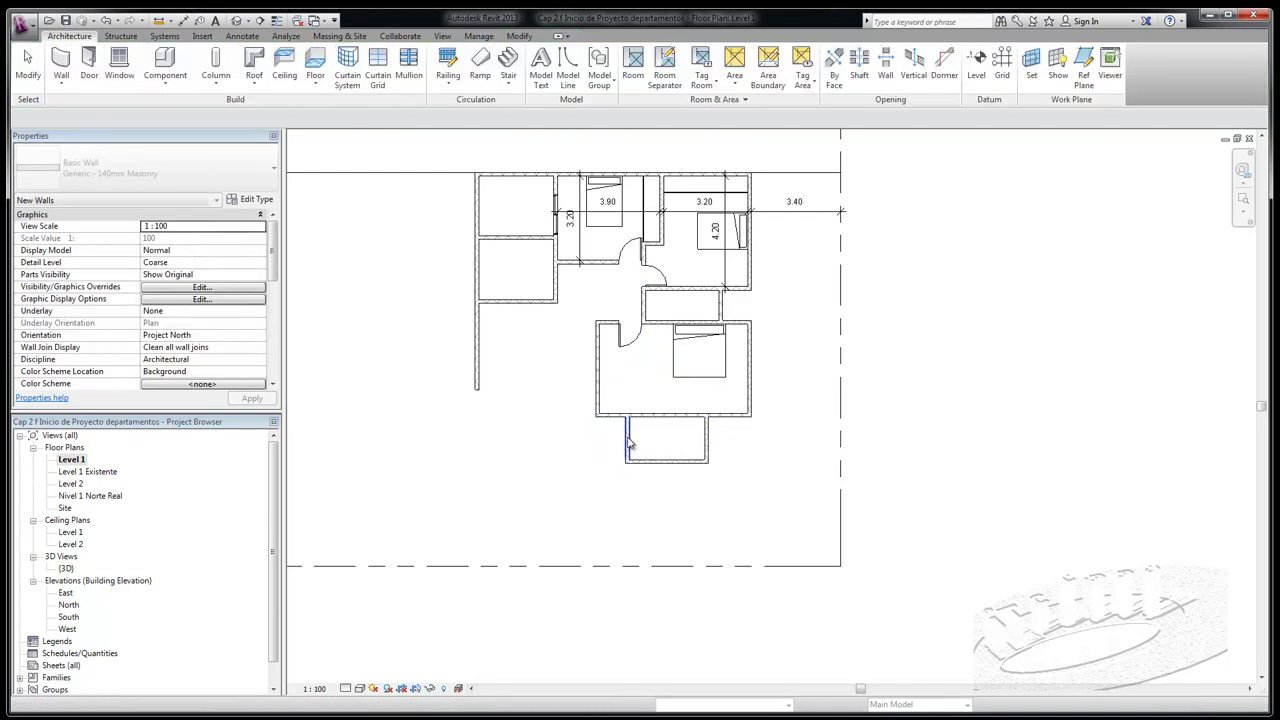
click(628, 440)
drag(628, 465, 628, 520)
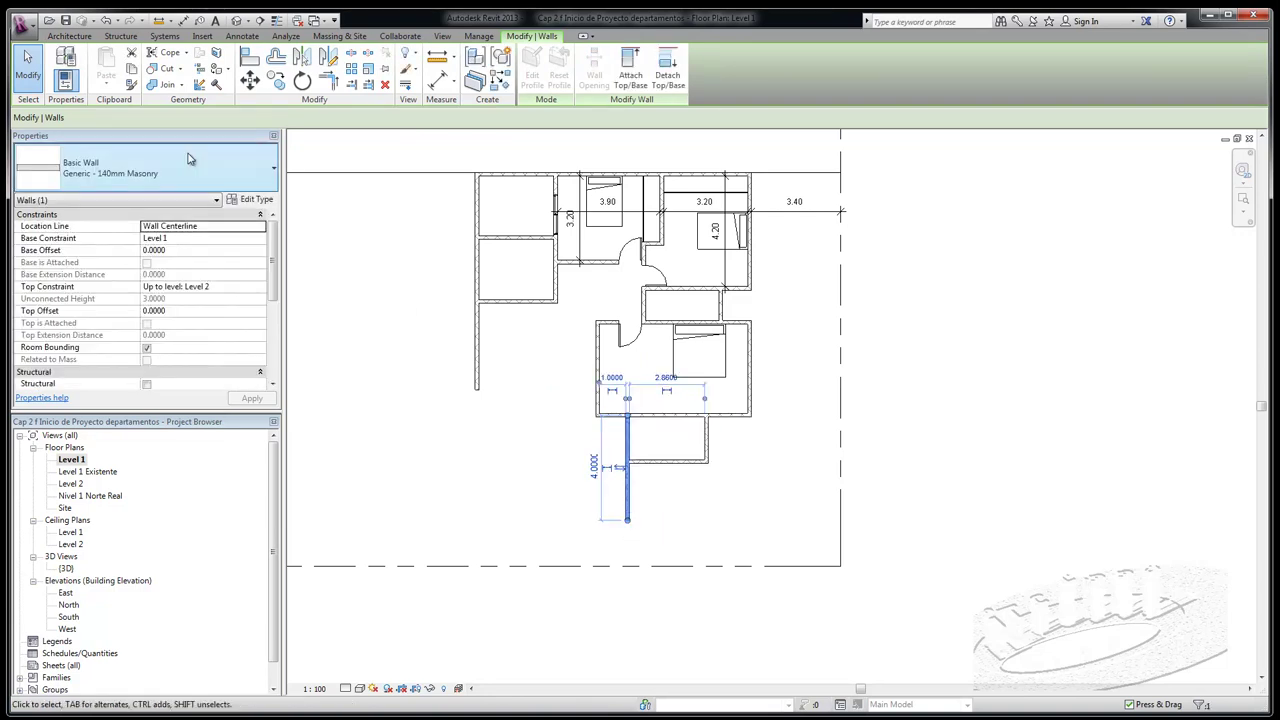
click(69, 36)
Chain straight walls from the extended wall's lower end: bottom, vertical, then two short segments
click(62, 62)
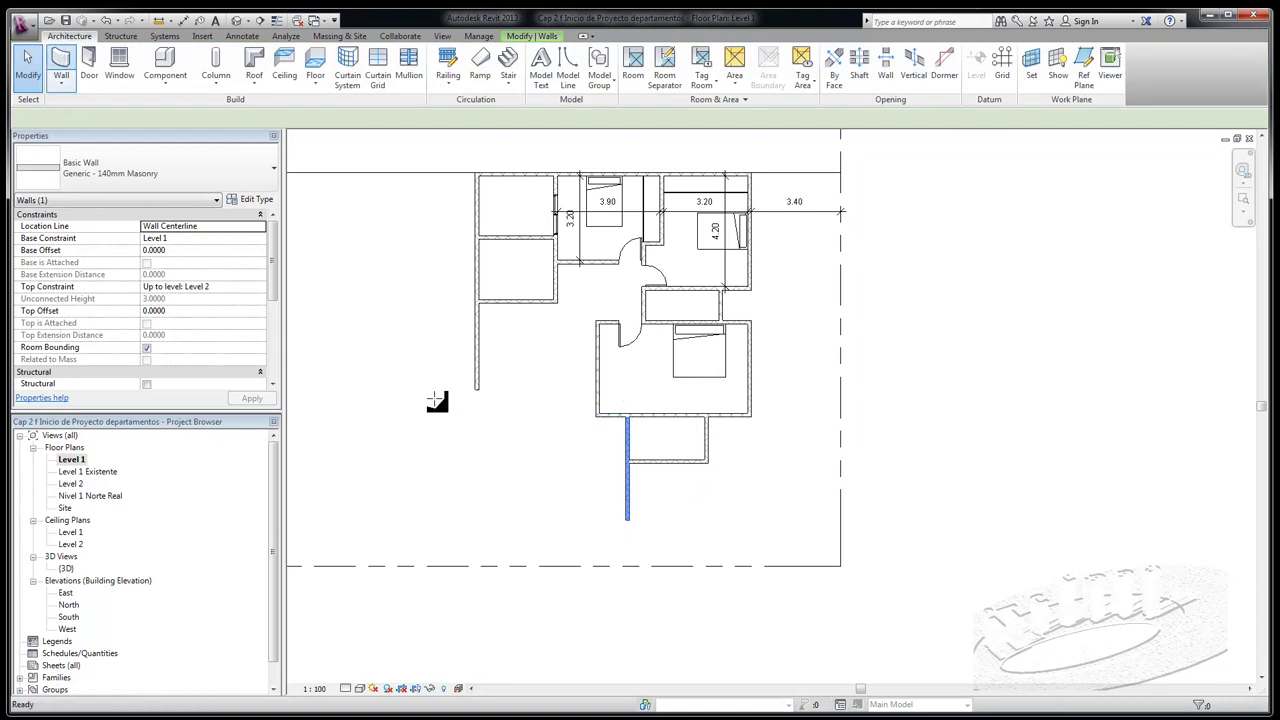
click(628, 520)
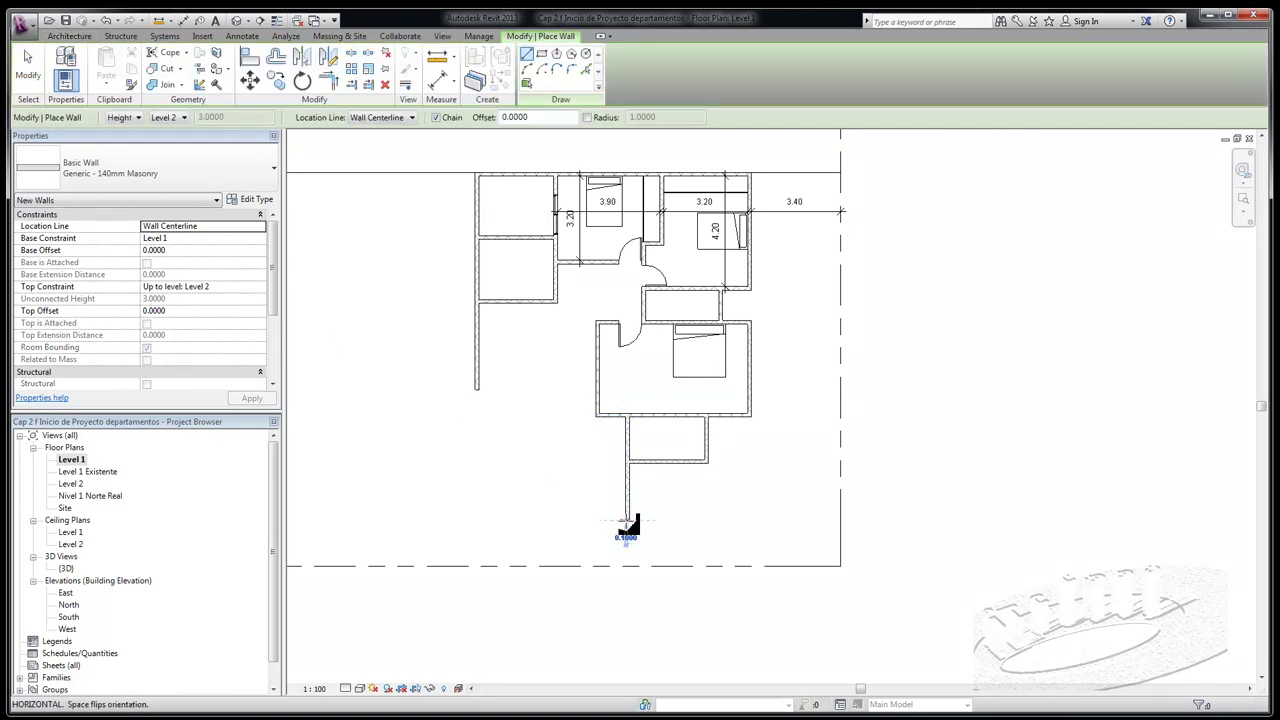
click(530, 520)
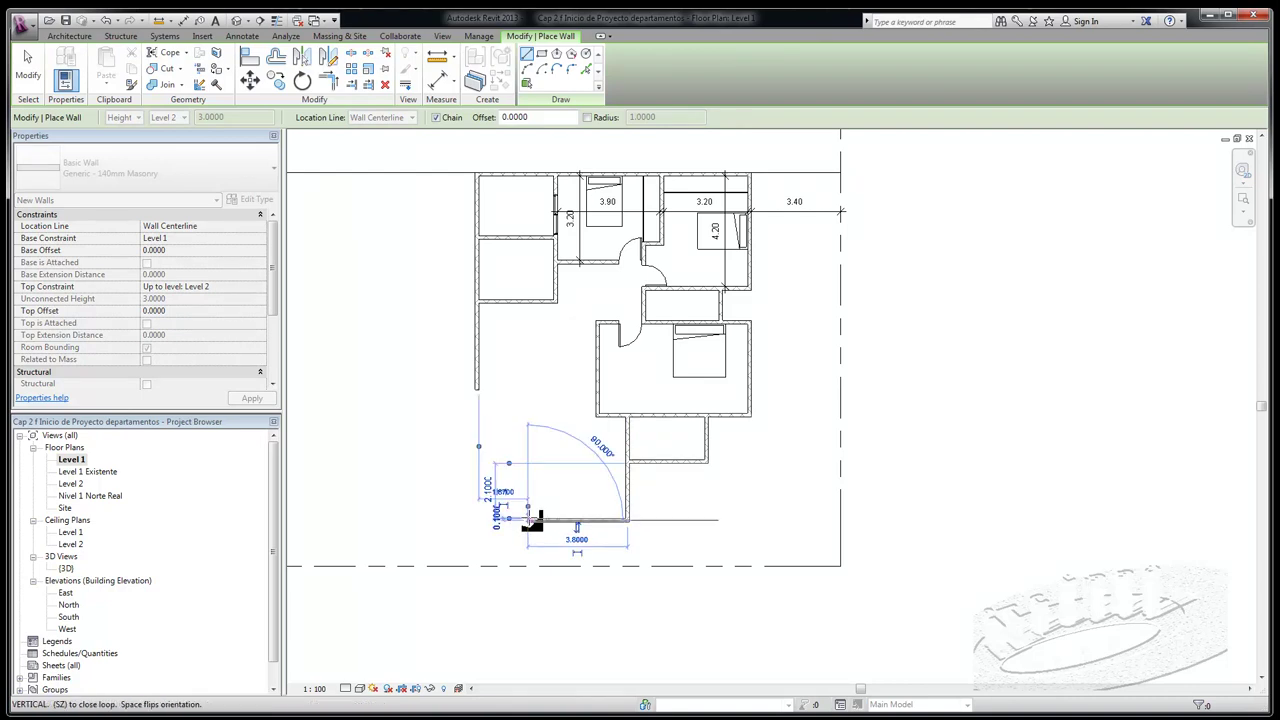
click(528, 462)
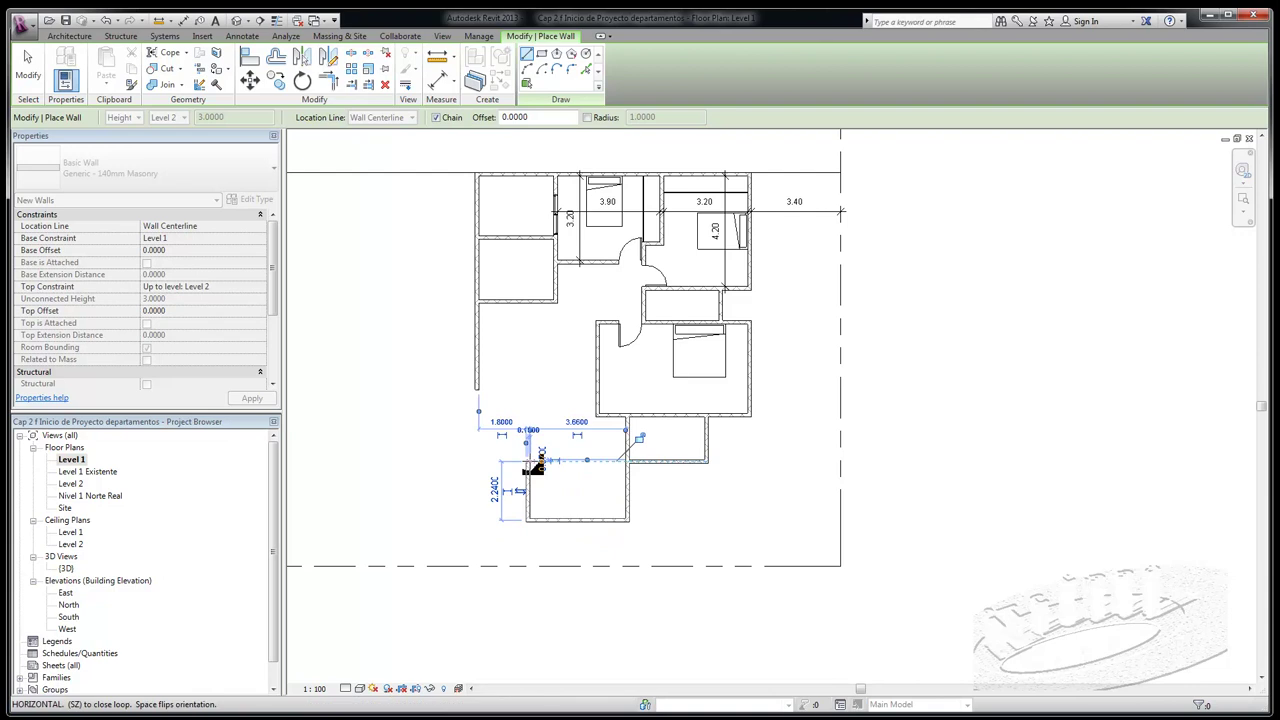
click(537, 433)
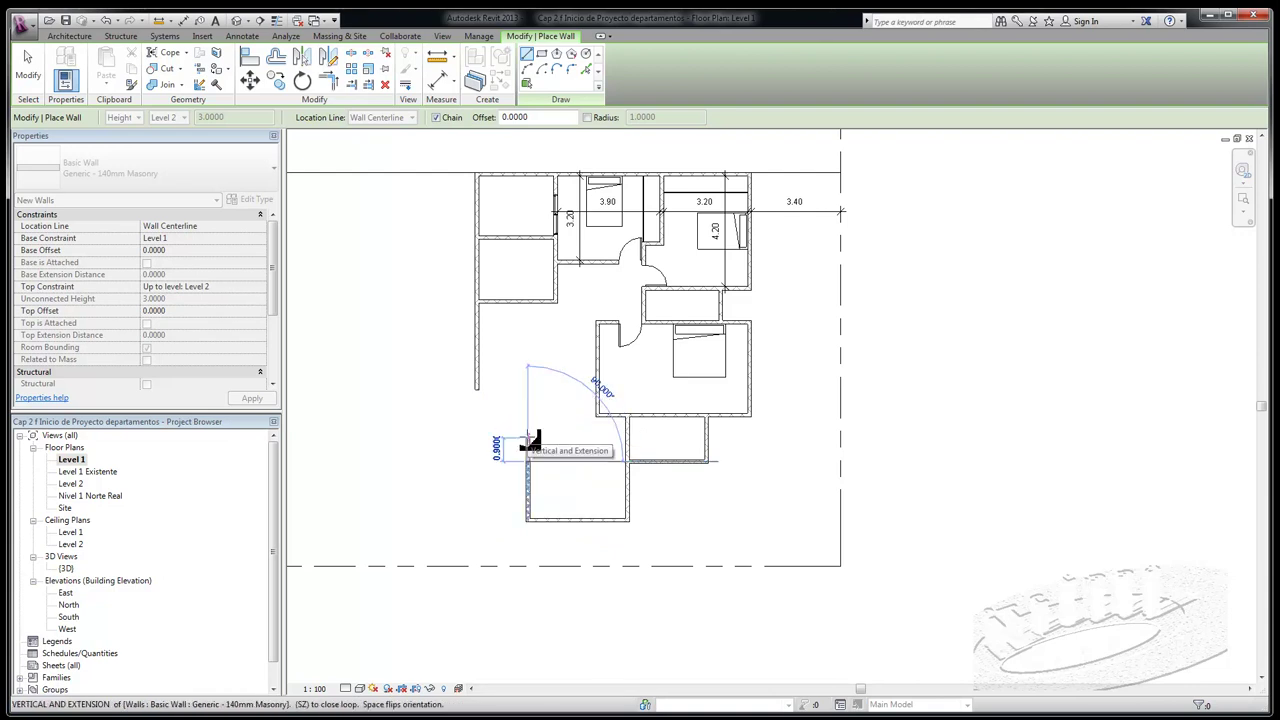
click(504, 440)
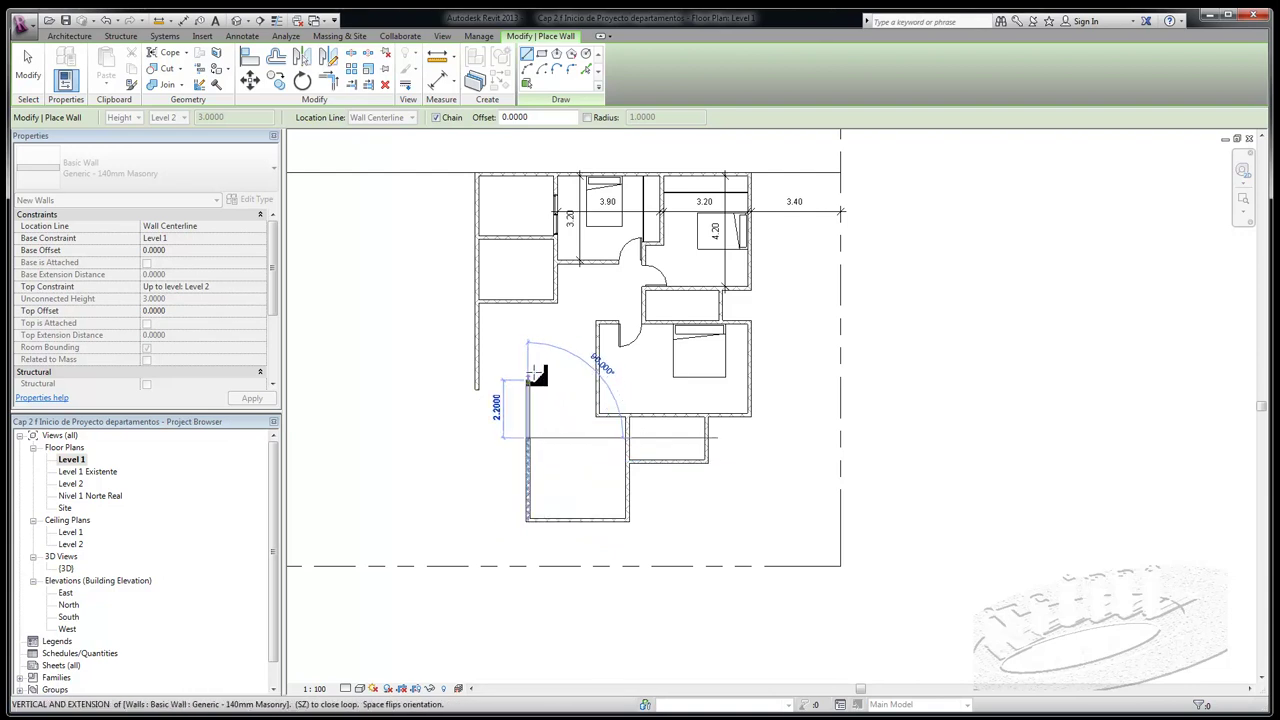
Add a Start-End-Radius Arc wall tangent to the left exterior wall, then select the wall above it
click(527, 69)
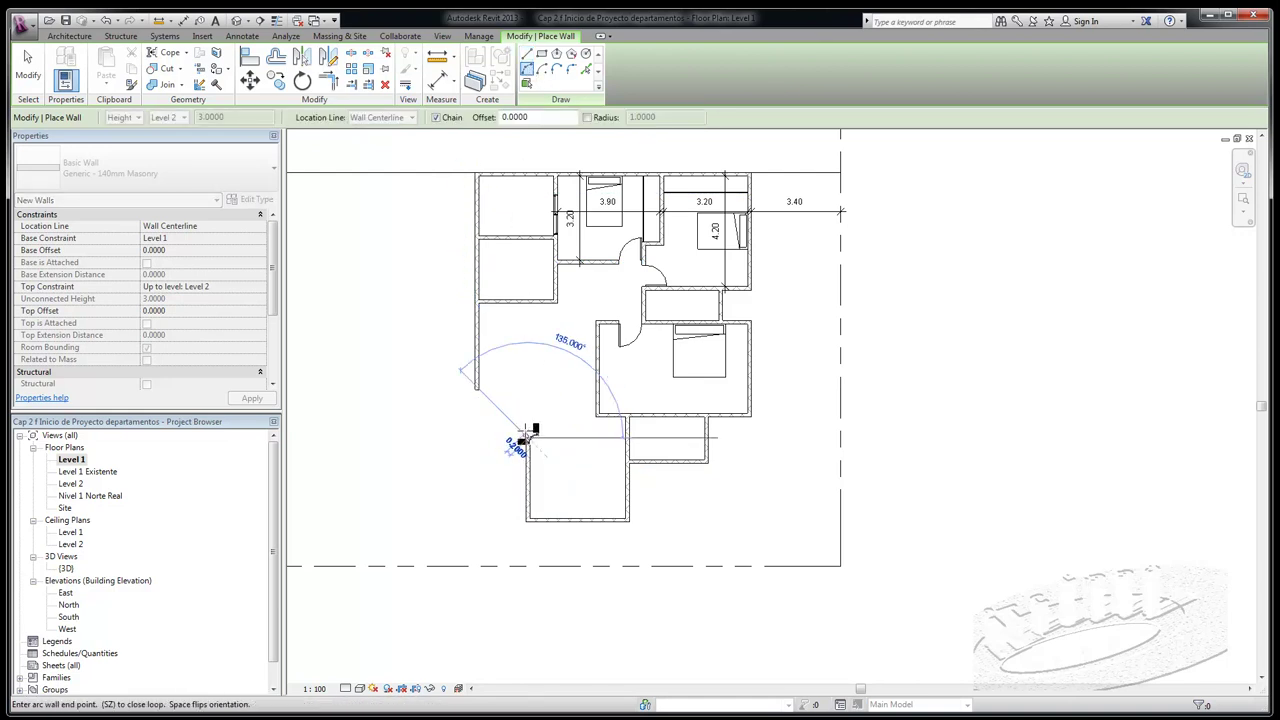
click(479, 382)
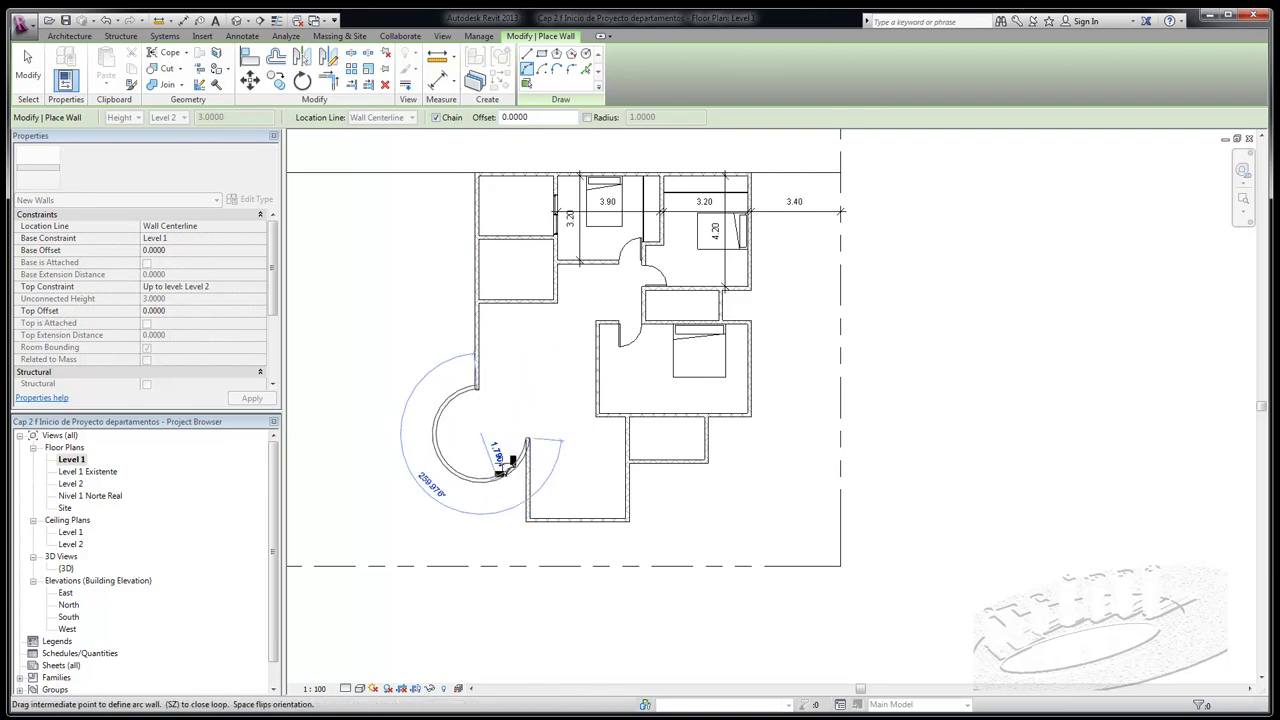
click(521, 410)
key(Escape)
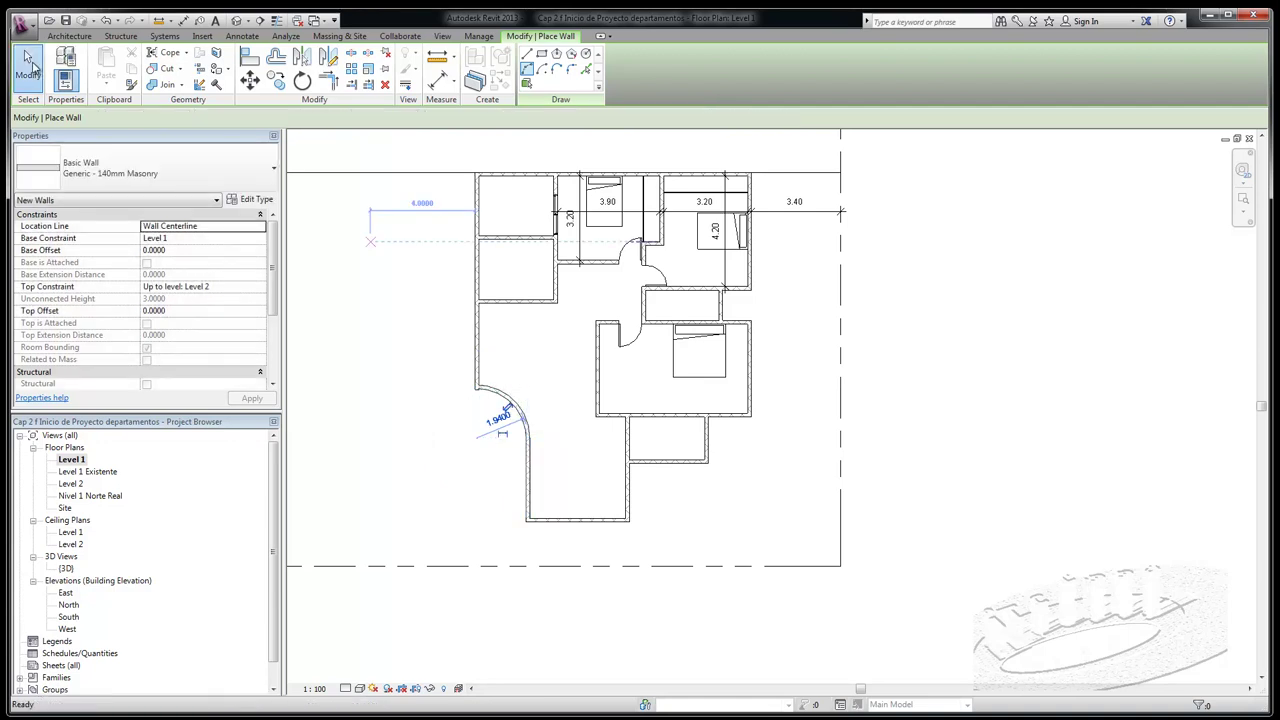
key(Escape)
scroll(488, 413, up, 5)
click(452, 293)
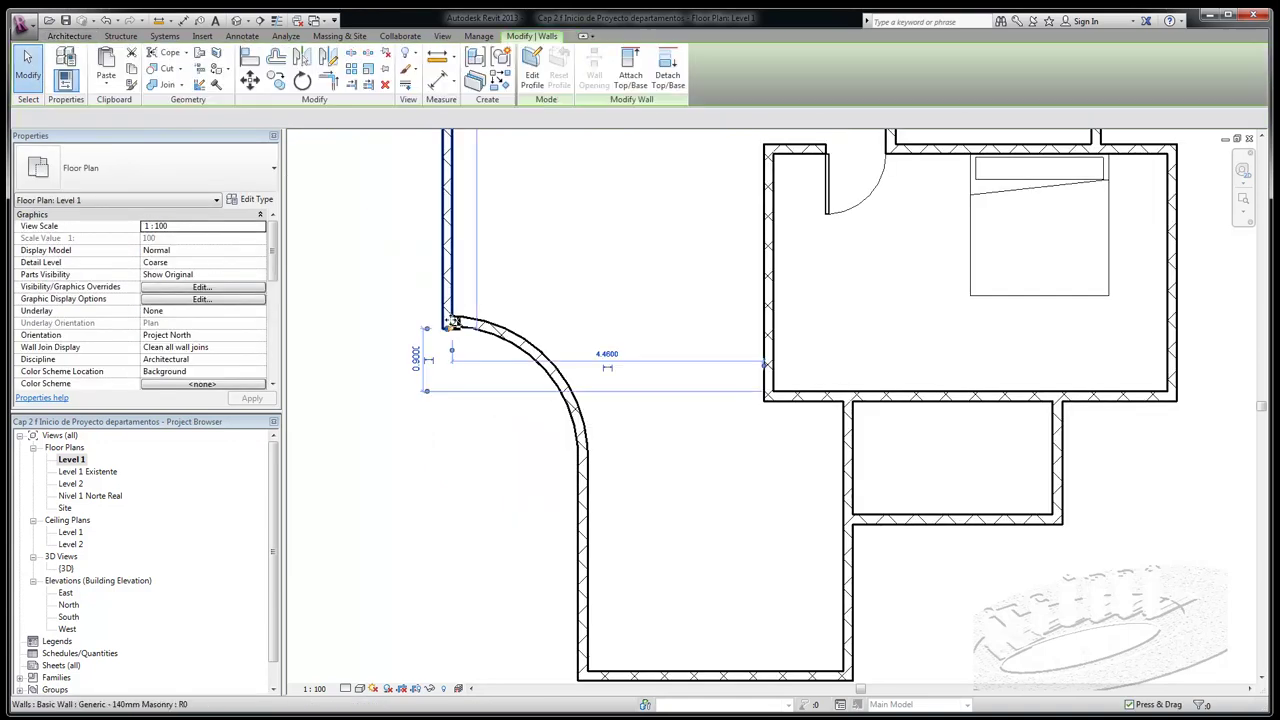
click(445, 318)
Clear the wall selection and bring the upper rooms' dimensions into view
click(447, 316)
click(371, 328)
scroll(506, 431, down, 2)
scroll(506, 431, down, 2)
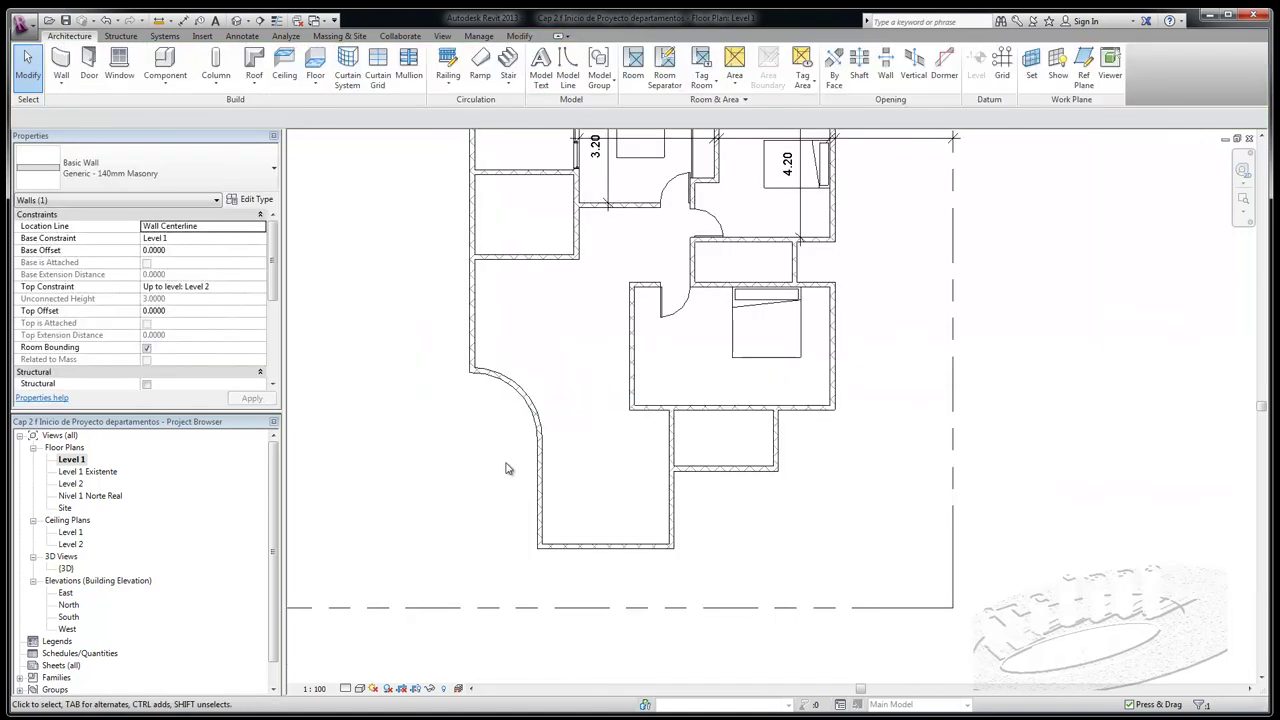
scroll(517, 488, down, 1)
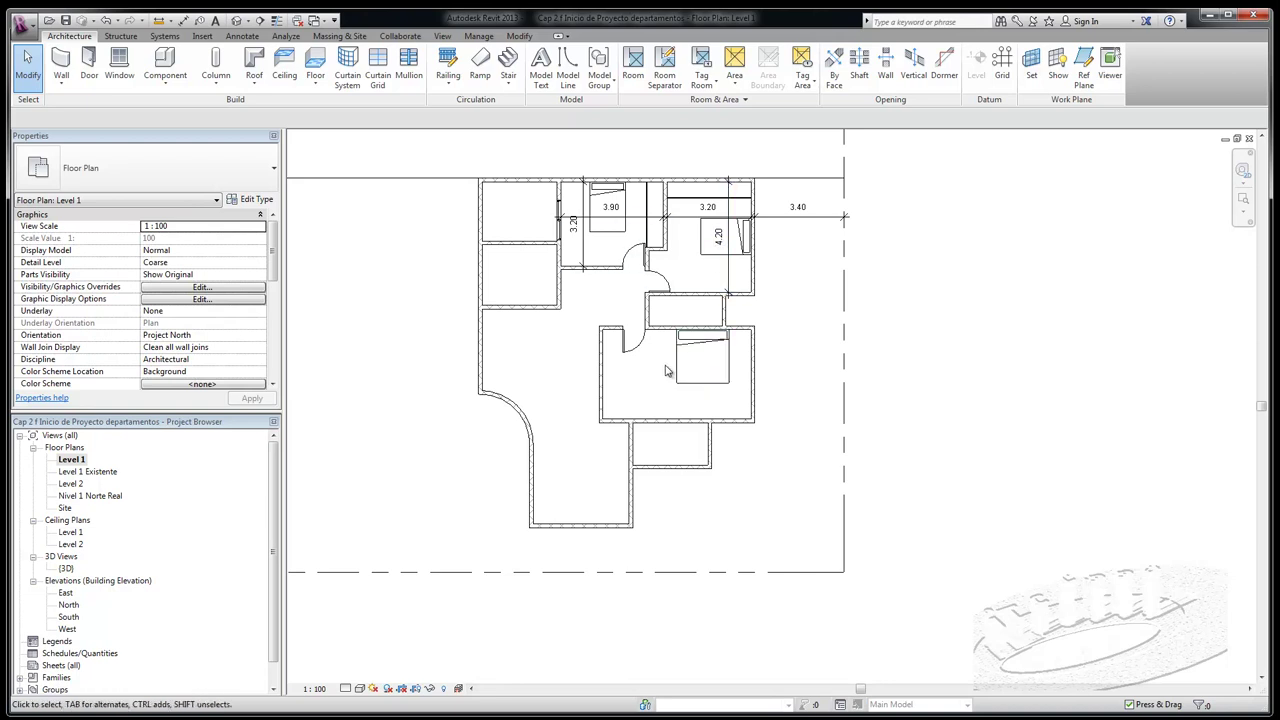
scroll(760, 206, up, 2)
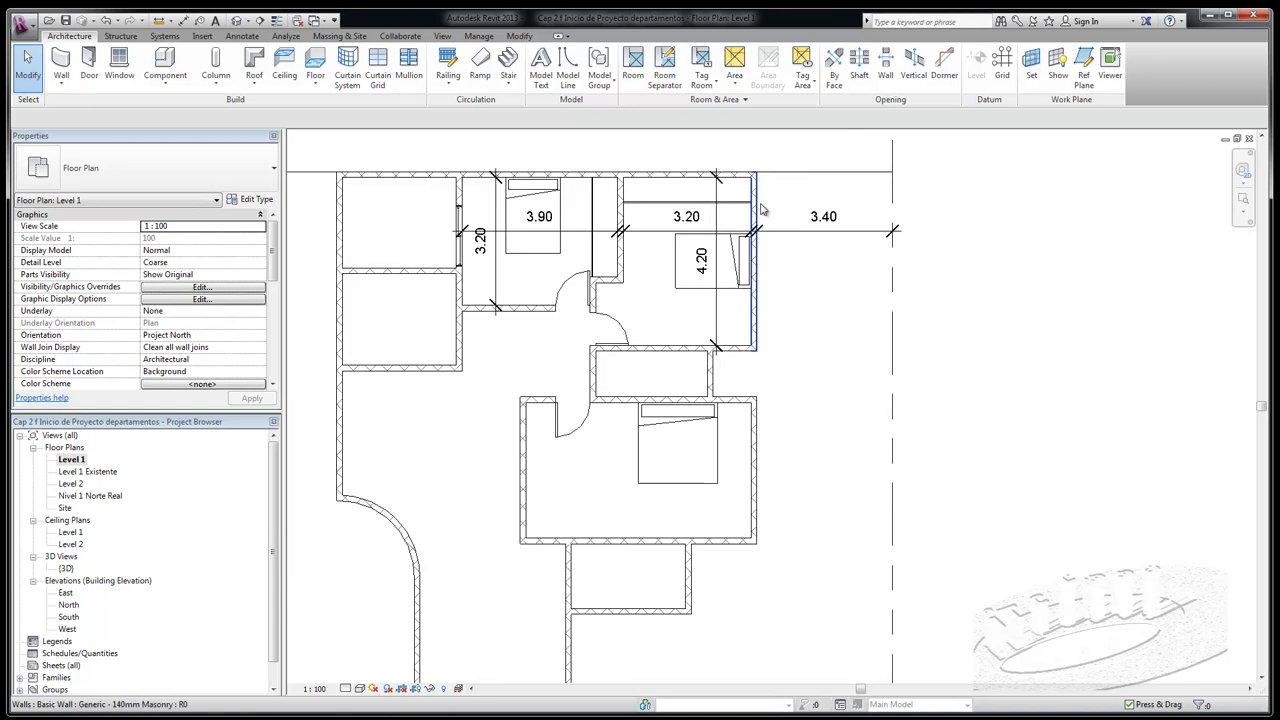
scroll(752, 206, up, 2)
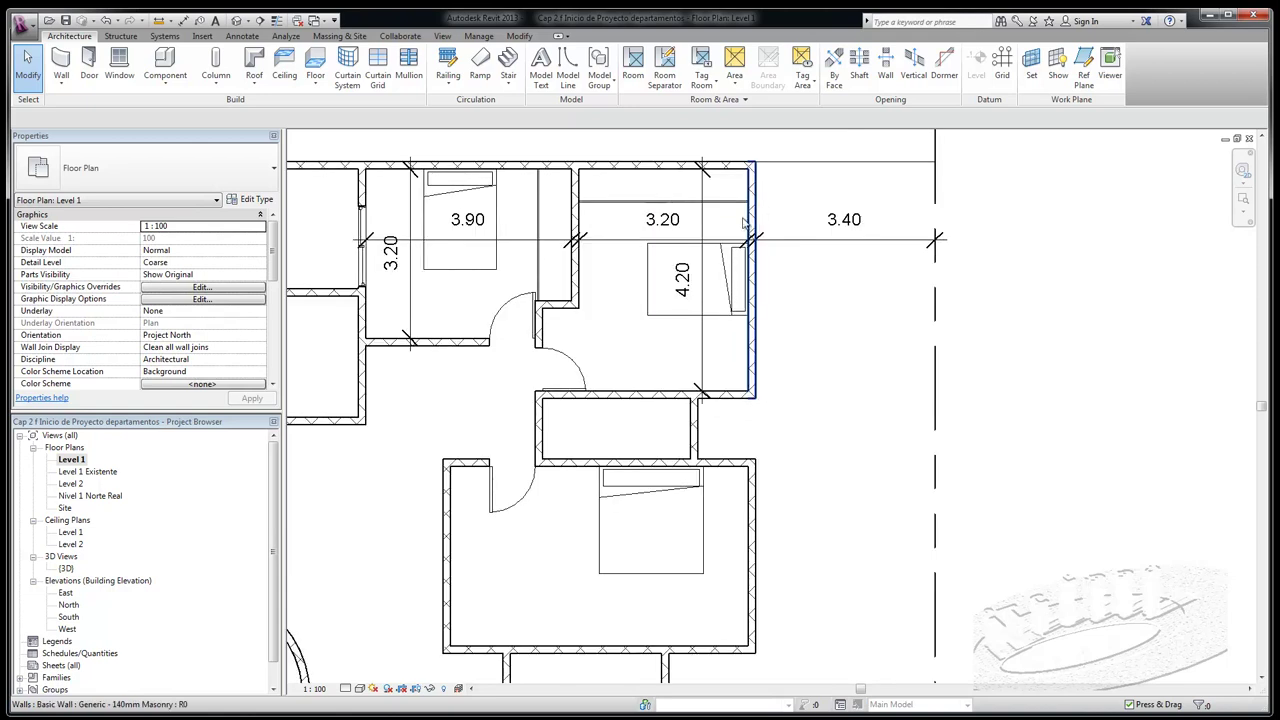
Delete the 4.20, 3.20, 3.40, 3.90 and vertical 3.20 dimension strings
click(705, 343)
key(Delete)
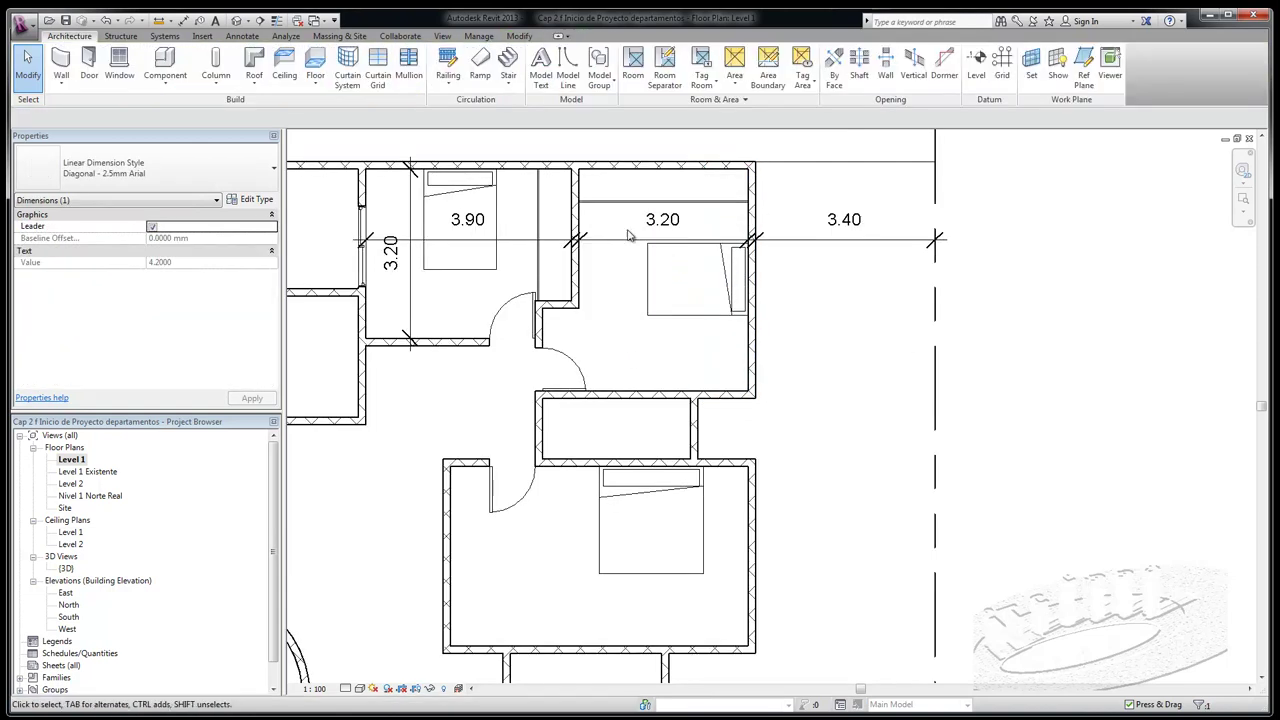
click(625, 220)
key(Delete)
click(840, 255)
key(Delete)
click(508, 245)
key(Delete)
click(408, 289)
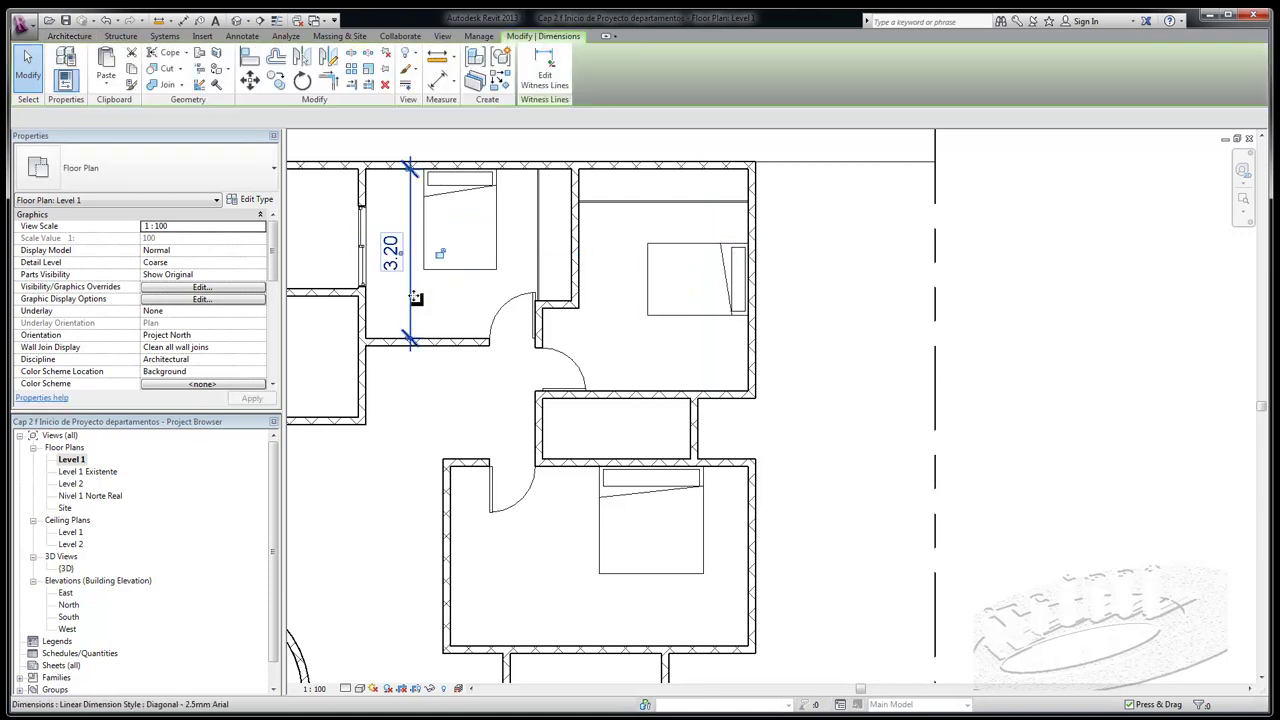
key(Delete)
scroll(615, 215, down, 1)
scroll(657, 137, down, 1)
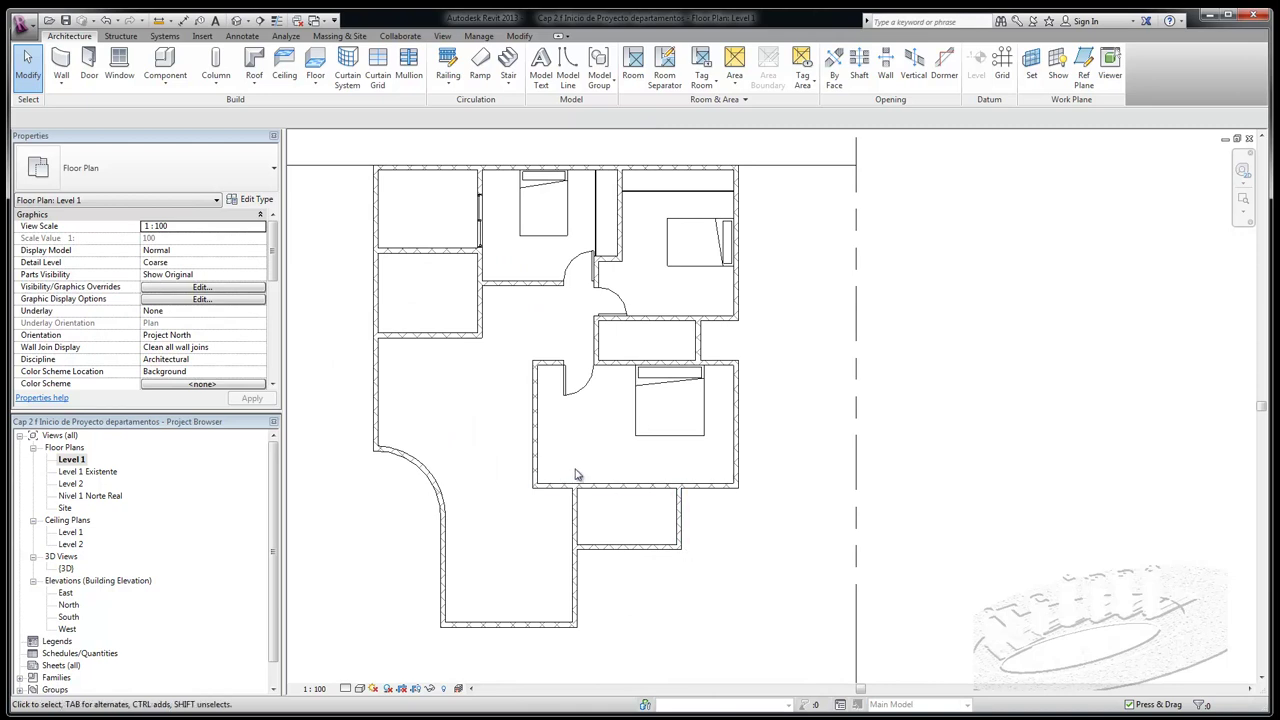
Draw a 3.40 m Curtain Wall inside the lower bedroom's left side, top wall to bottom wall
click(62, 62)
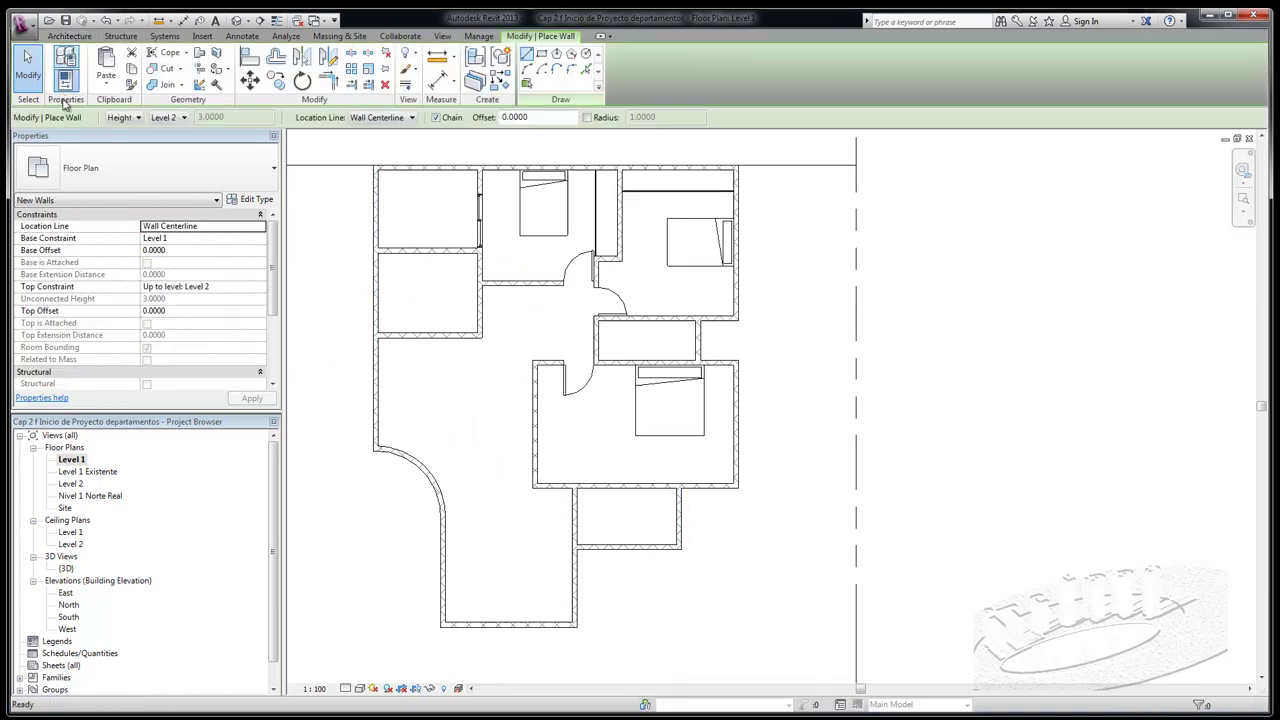
click(274, 170)
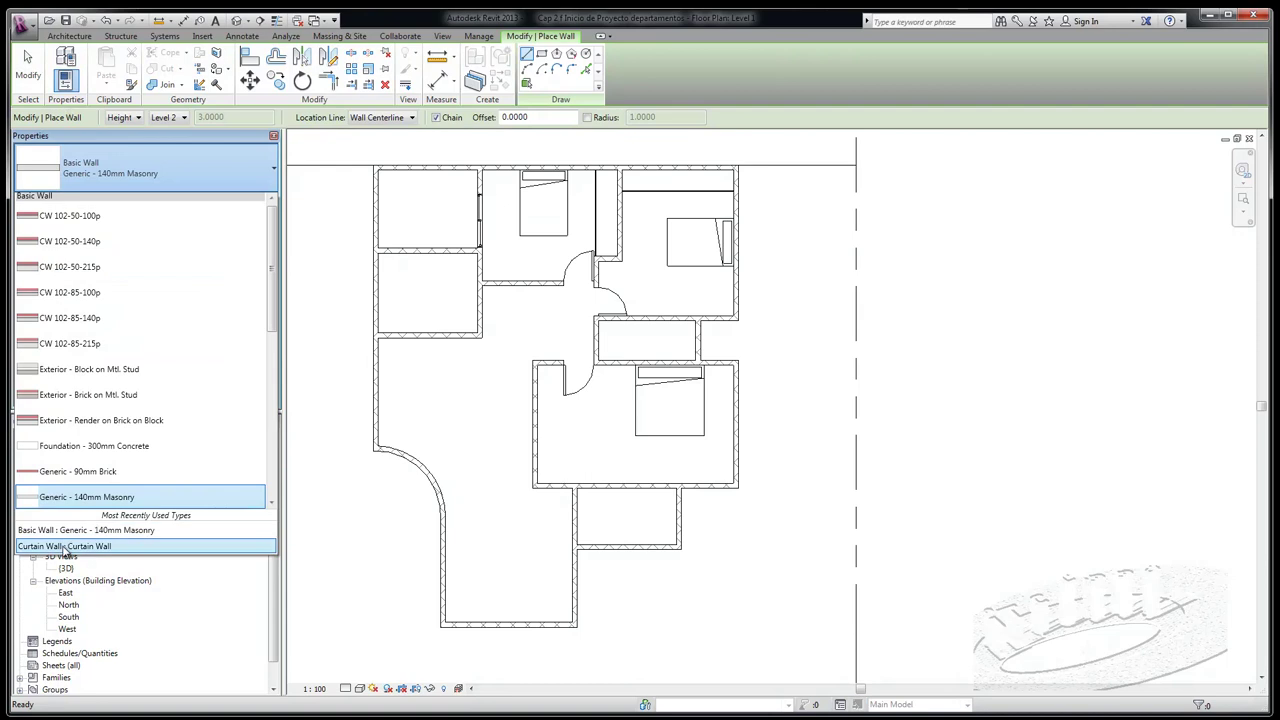
click(65, 548)
scroll(503, 367, up, 5)
click(571, 368)
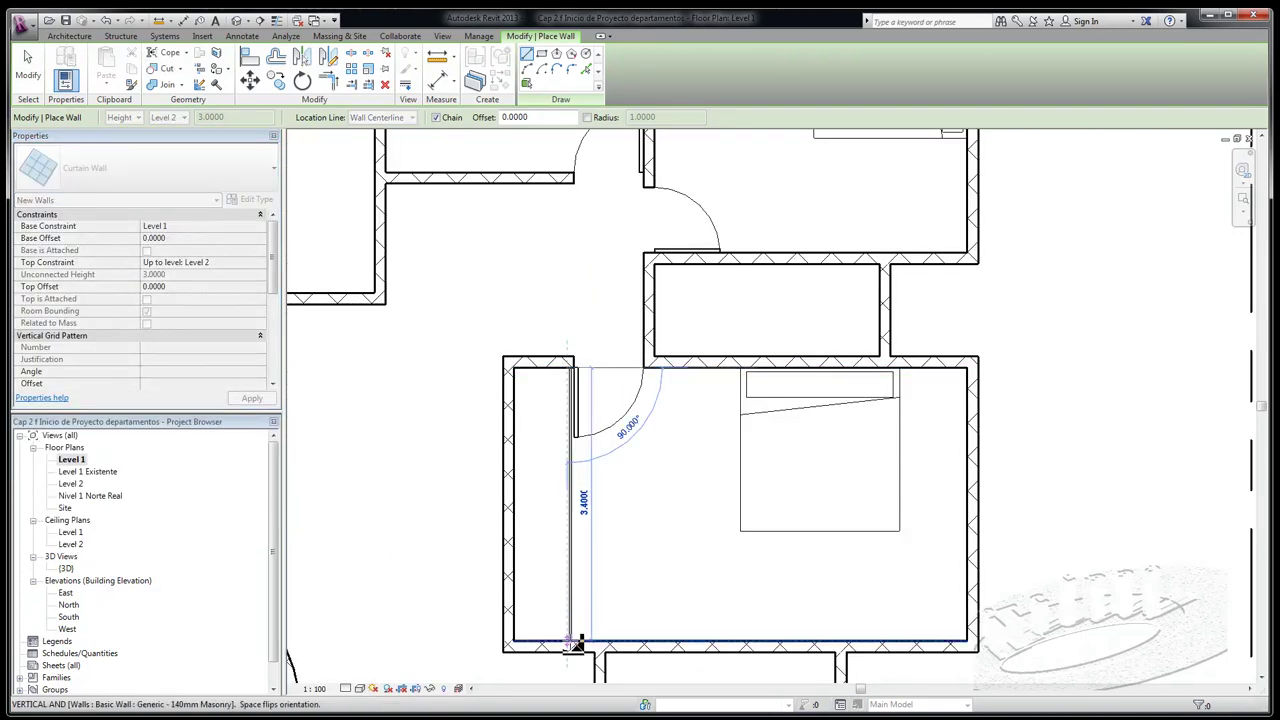
click(571, 640)
click(27, 60)
Zoom out to the whole Level 1 plan and switch to the Systems tools
scroll(450, 228, down, 1)
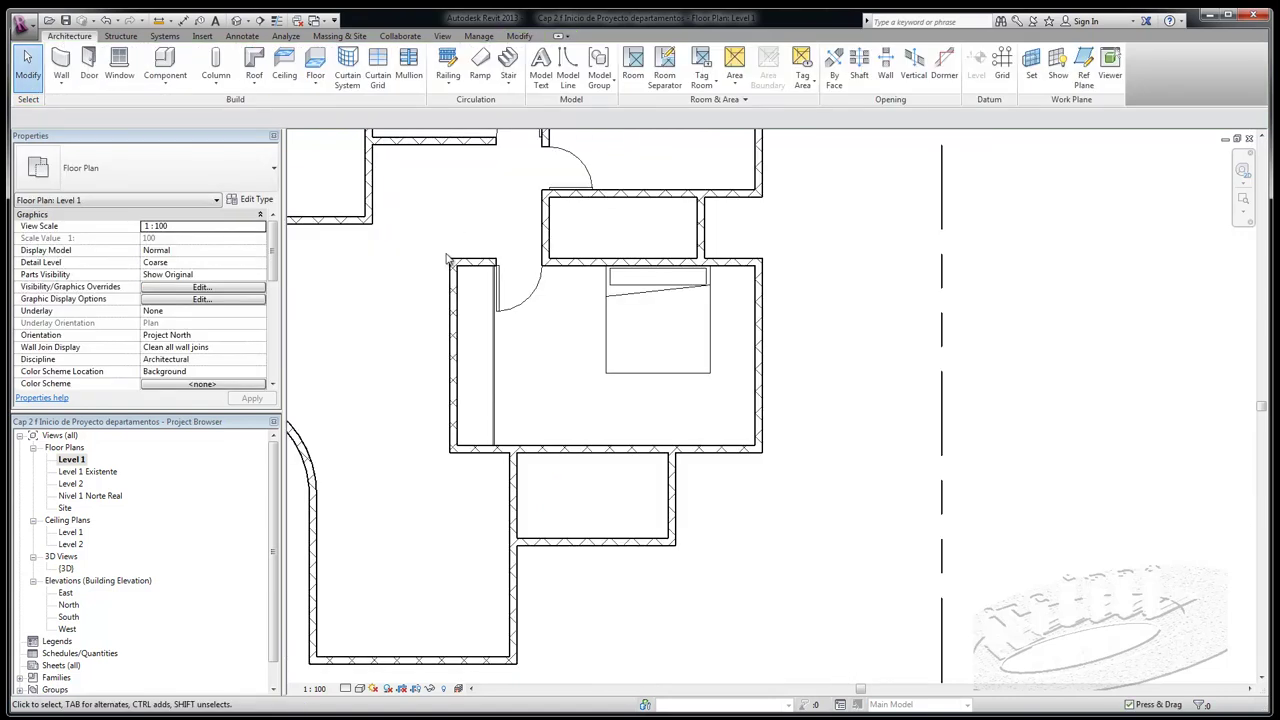
scroll(561, 443, down, 1)
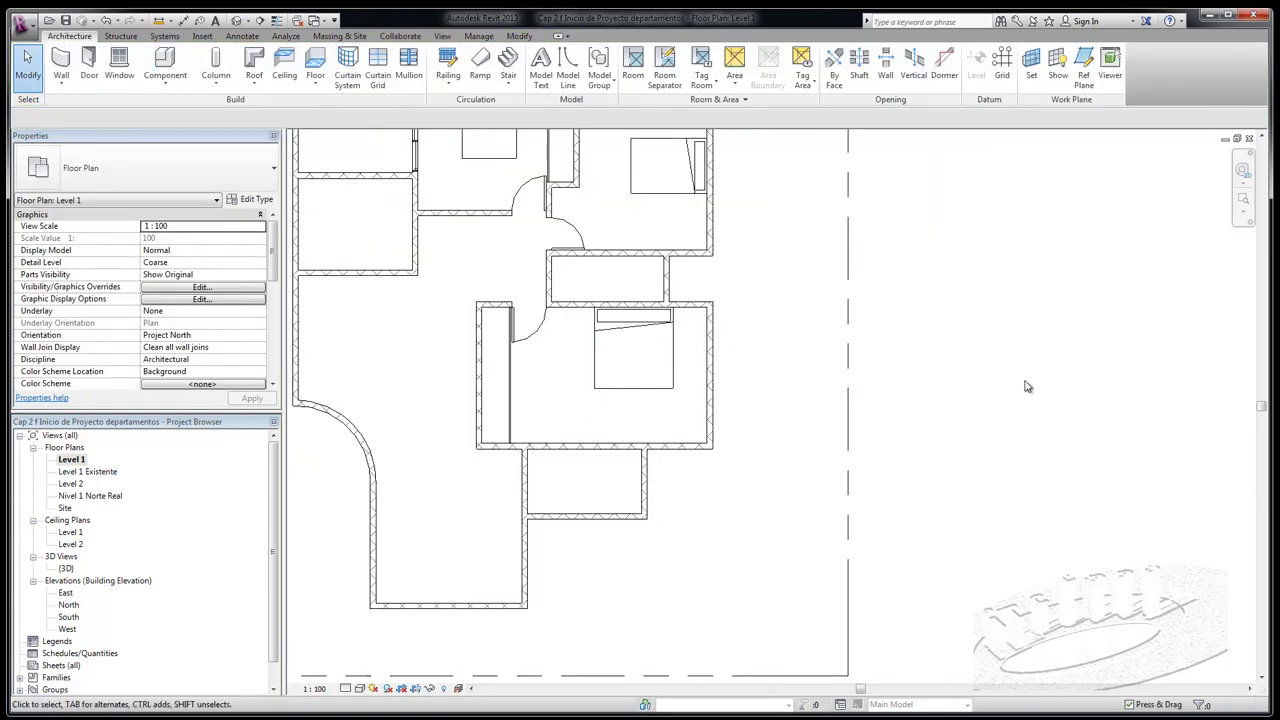
scroll(951, 464, down, 1)
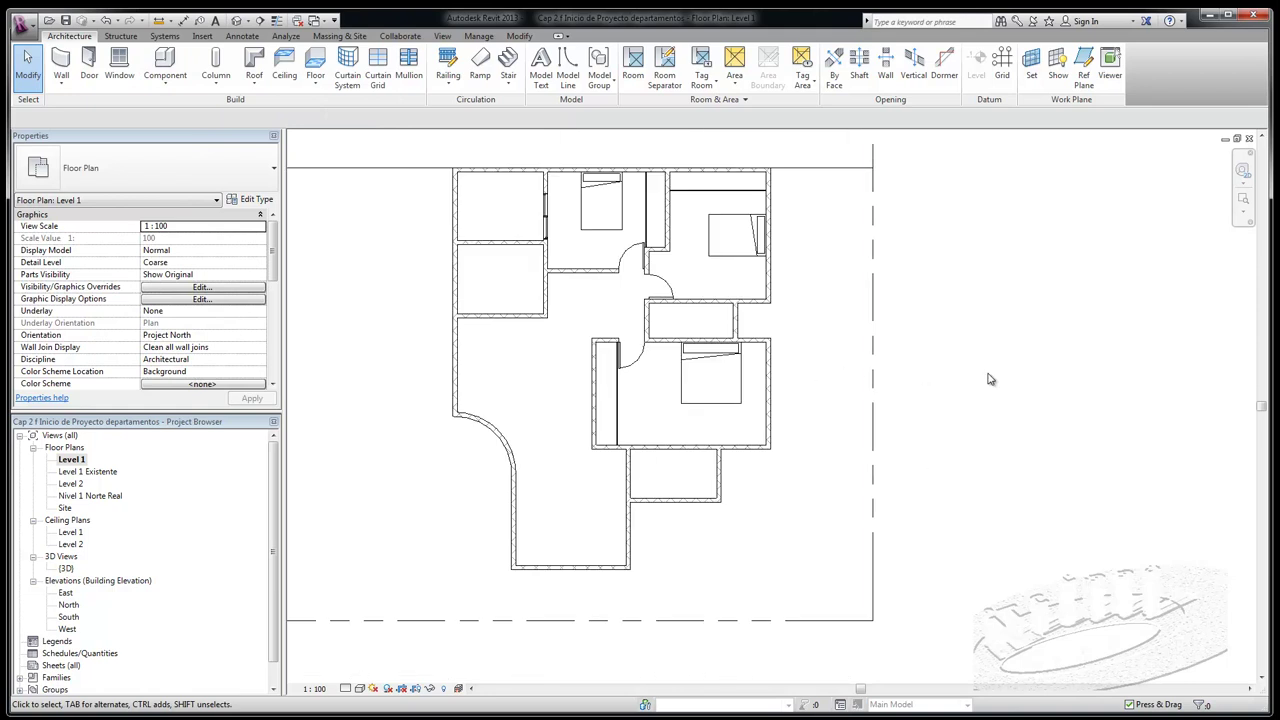
scroll(951, 446, down, 1)
click(165, 36)
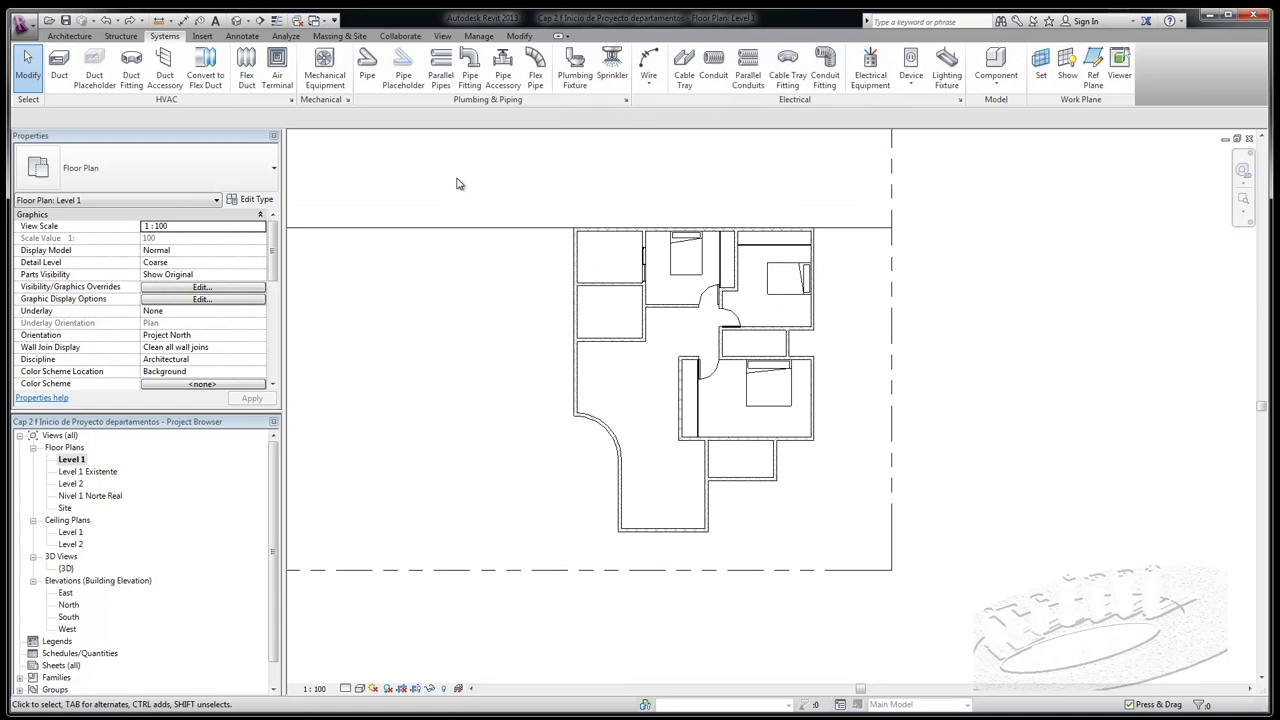
Start the Architecture Component tool, dismiss the save reminder, and review the available furniture types
click(72, 36)
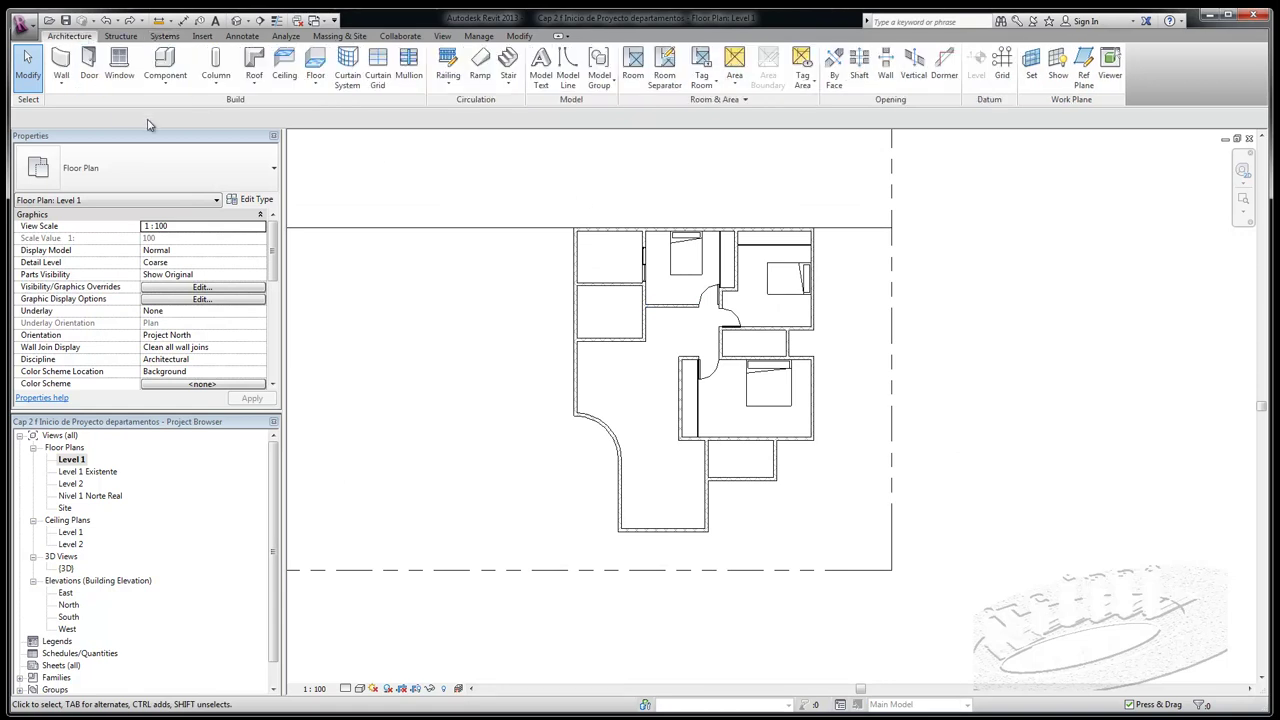
click(168, 63)
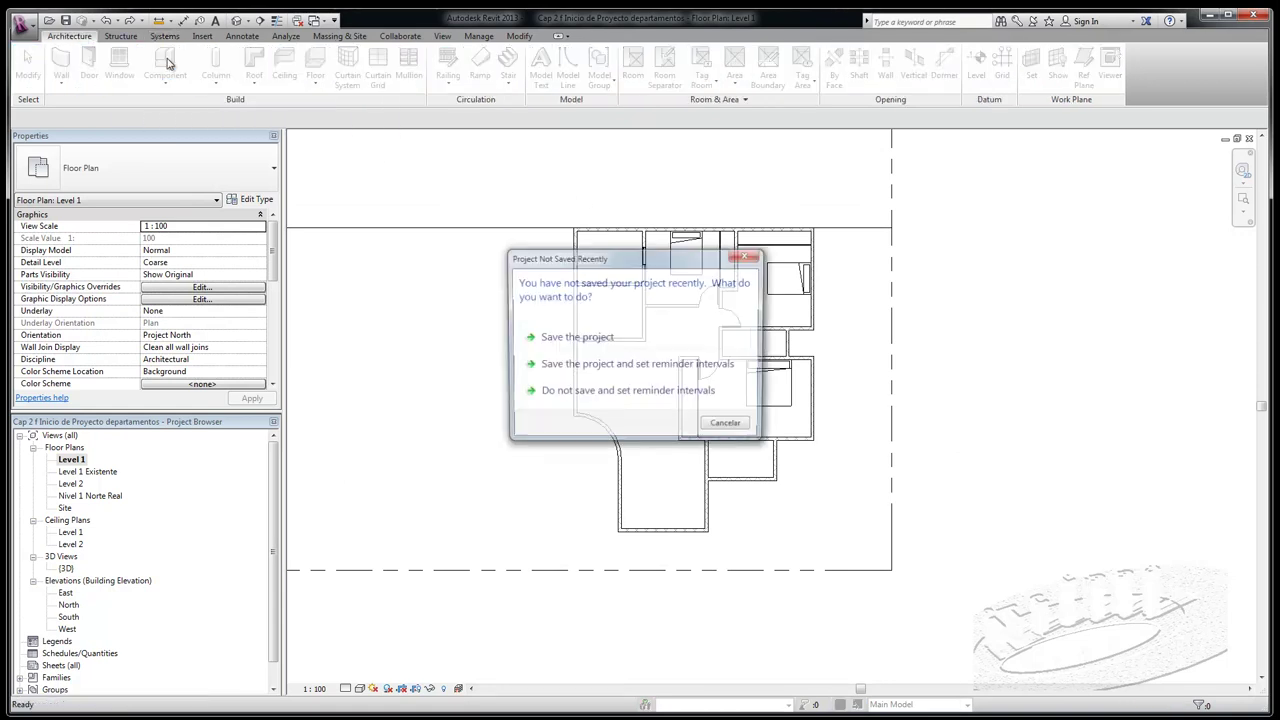
click(729, 427)
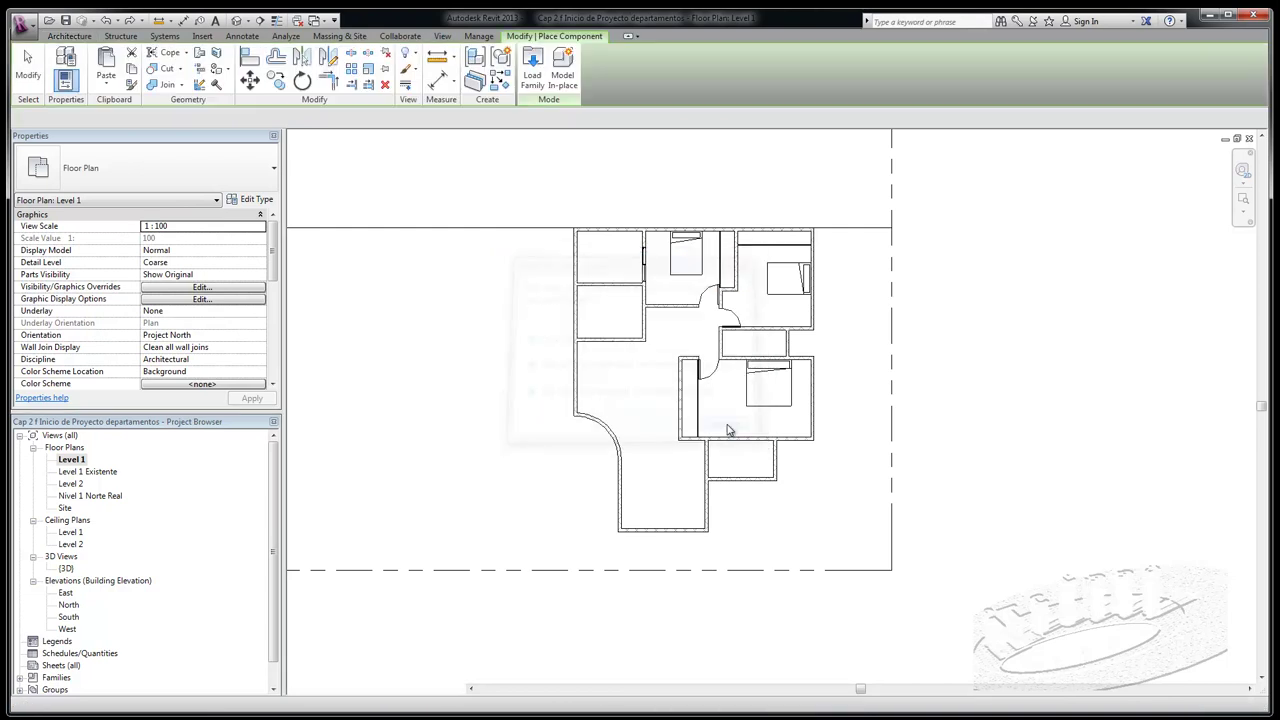
click(274, 172)
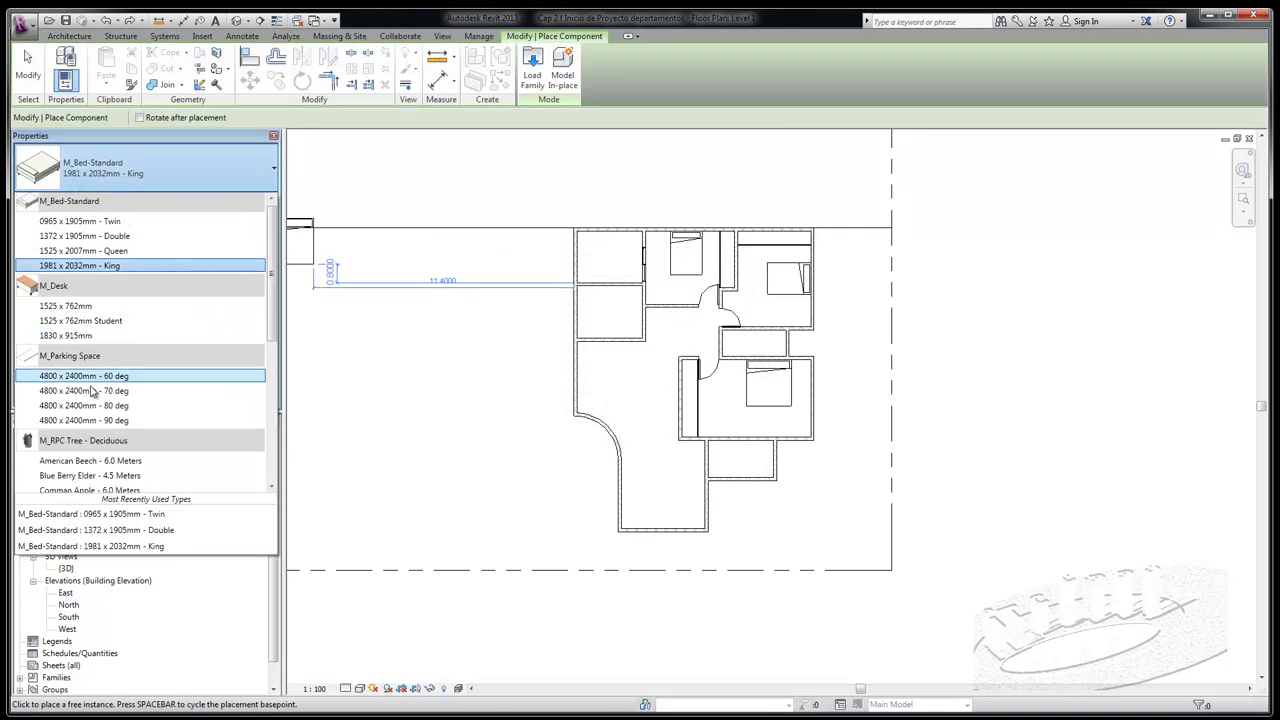
mouse_move(66, 306)
click(533, 65)
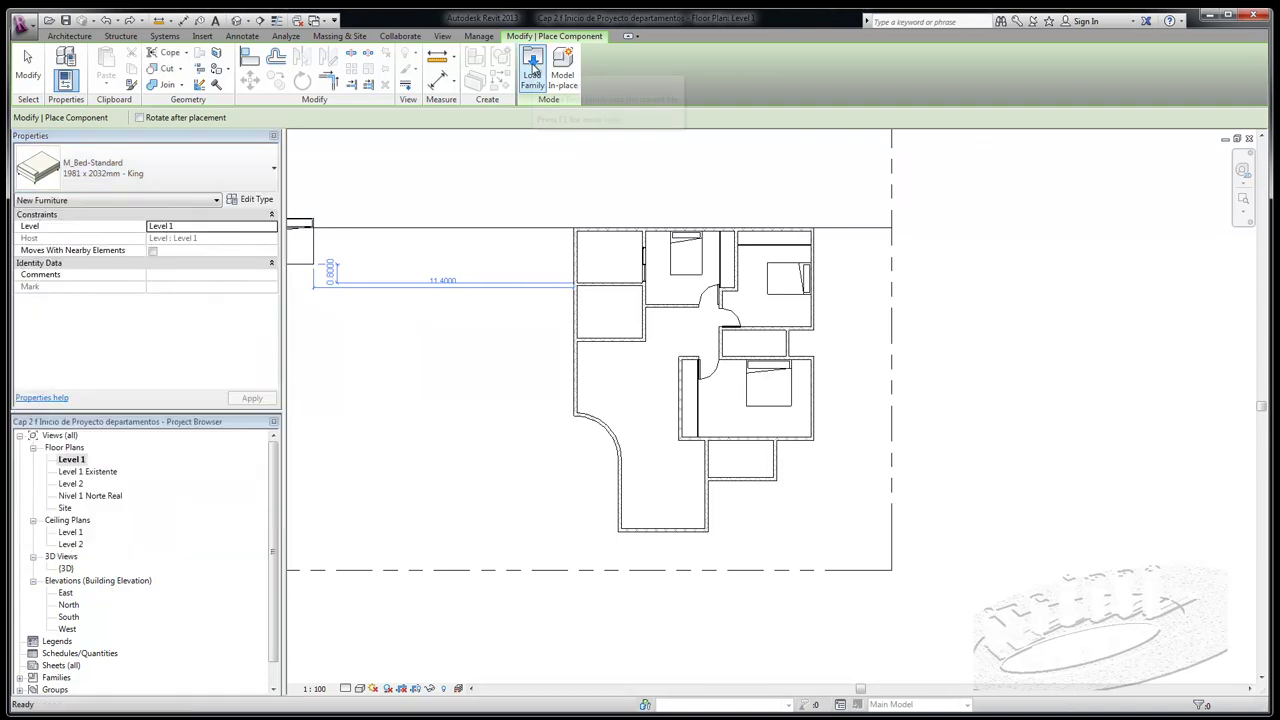
In Load Family, browse US Metric > Plumbing > Architectural > Fixtures > Water Closets
click(533, 65)
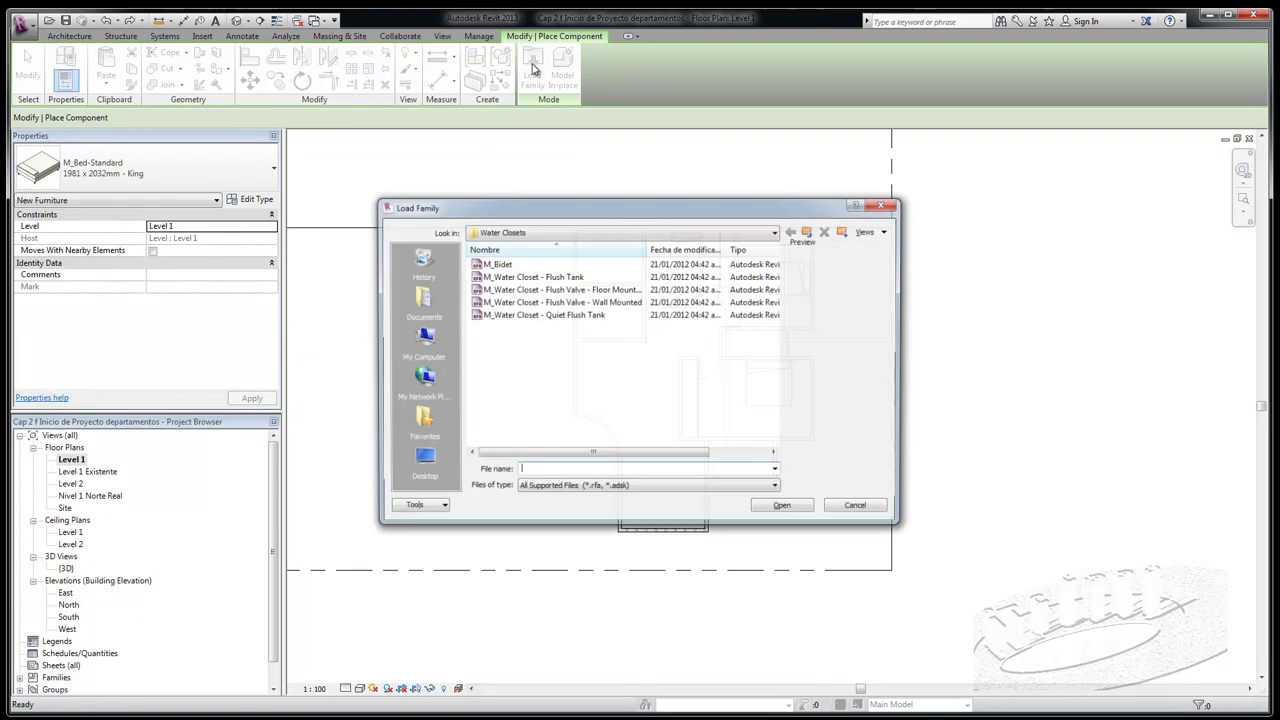
click(810, 232)
click(810, 232)
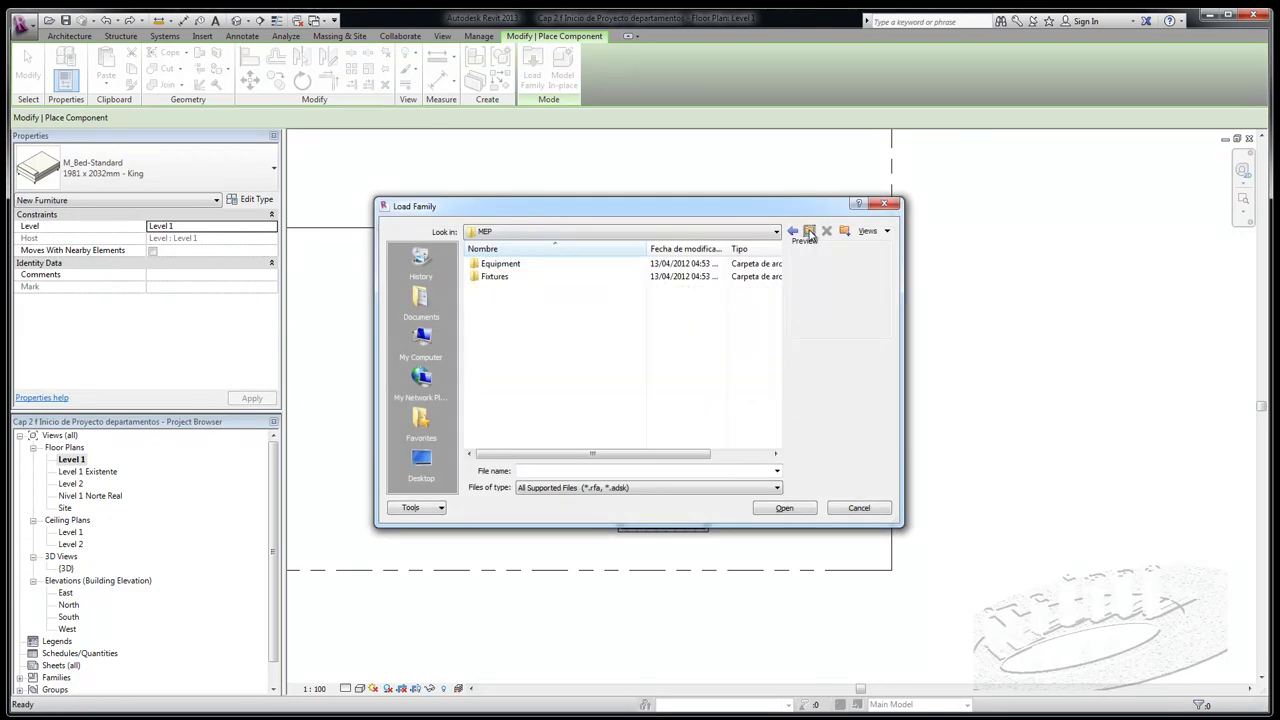
click(808, 231)
scroll(773, 300, down, 1)
drag(773, 300, 773, 330)
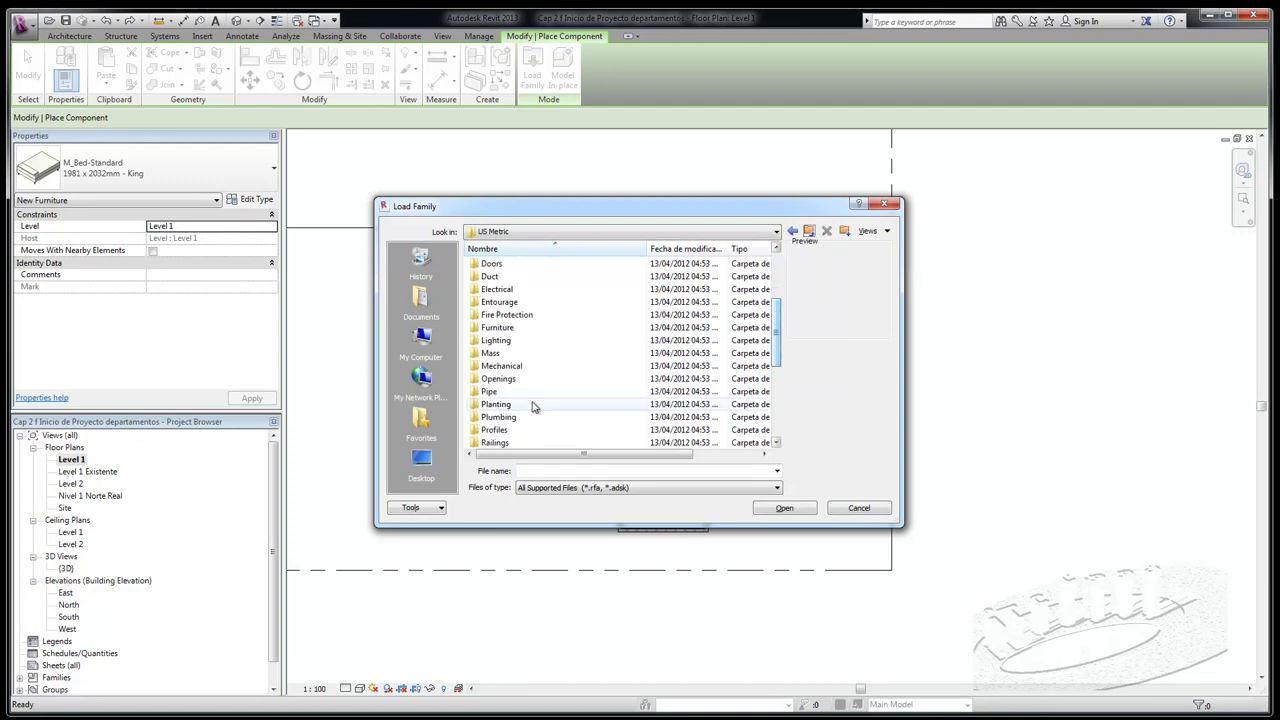
double_click(480, 418)
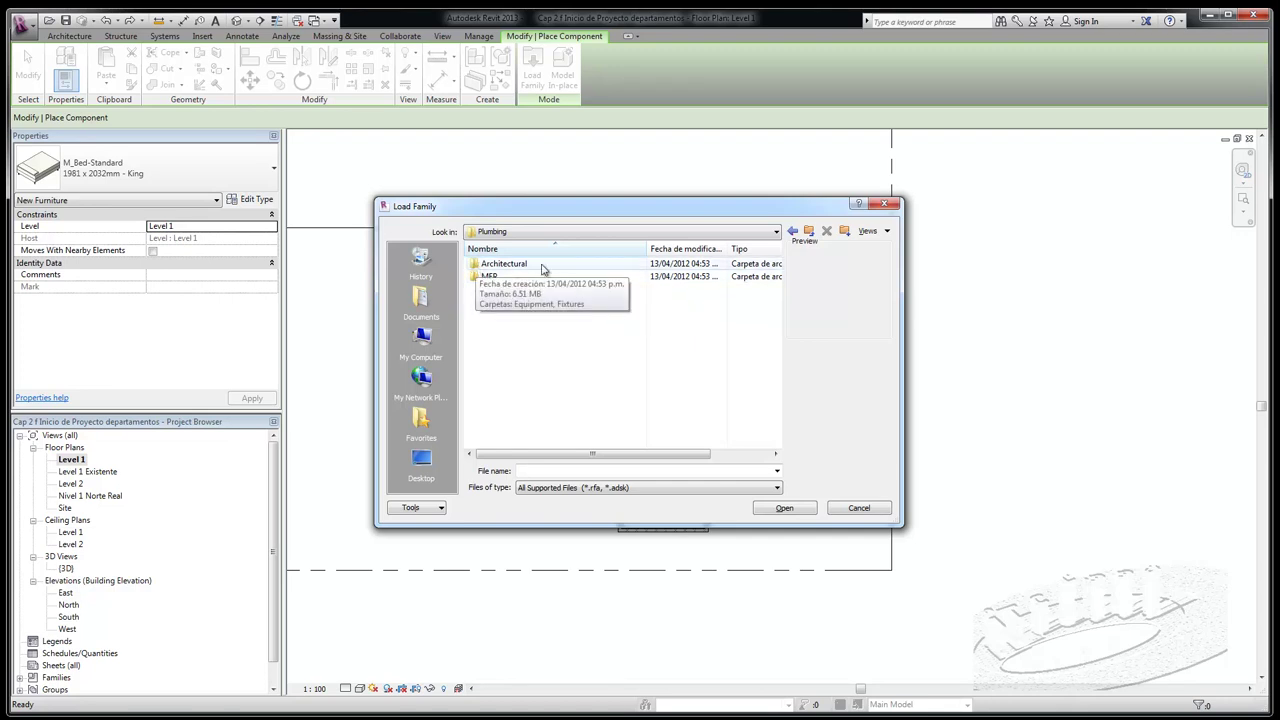
double_click(477, 266)
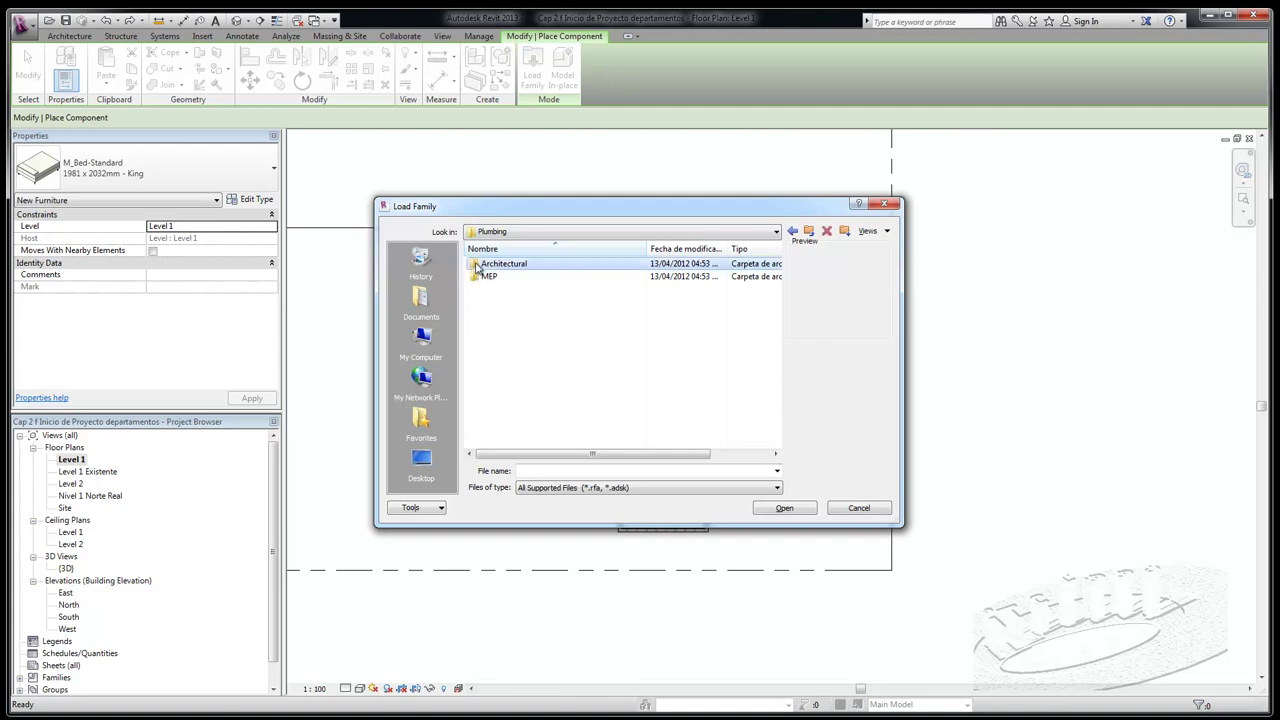
double_click(476, 279)
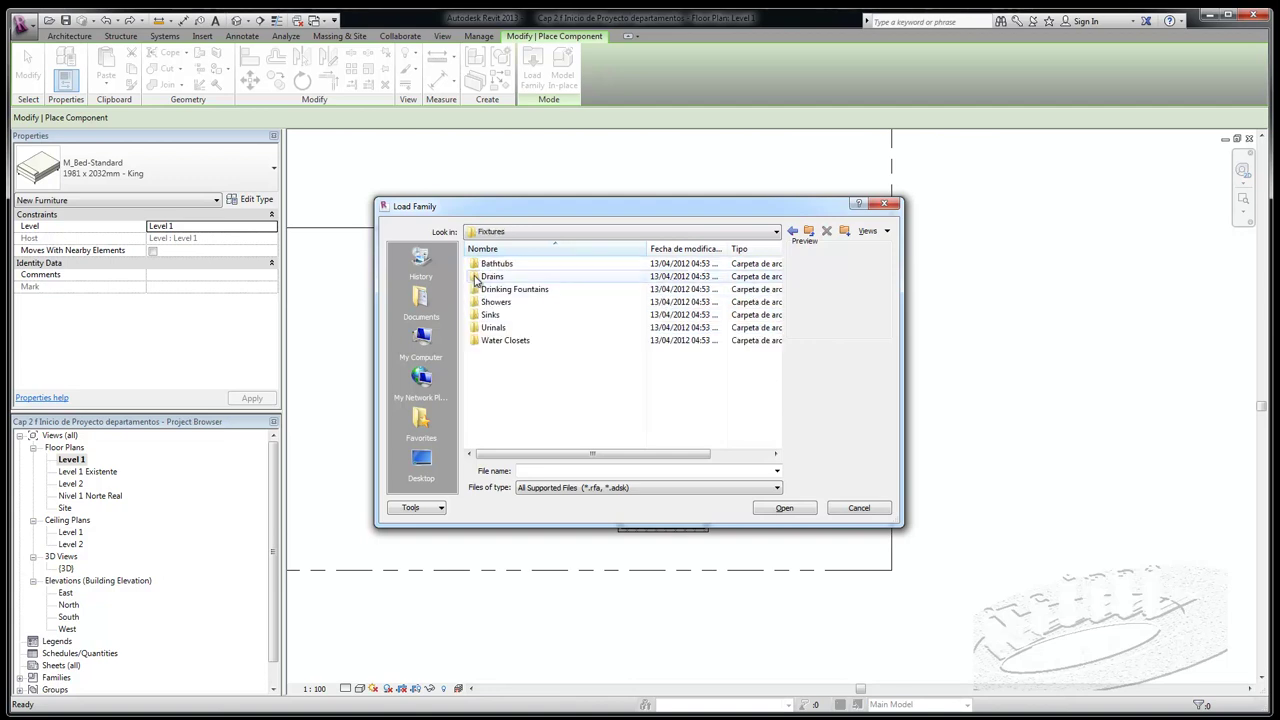
double_click(475, 341)
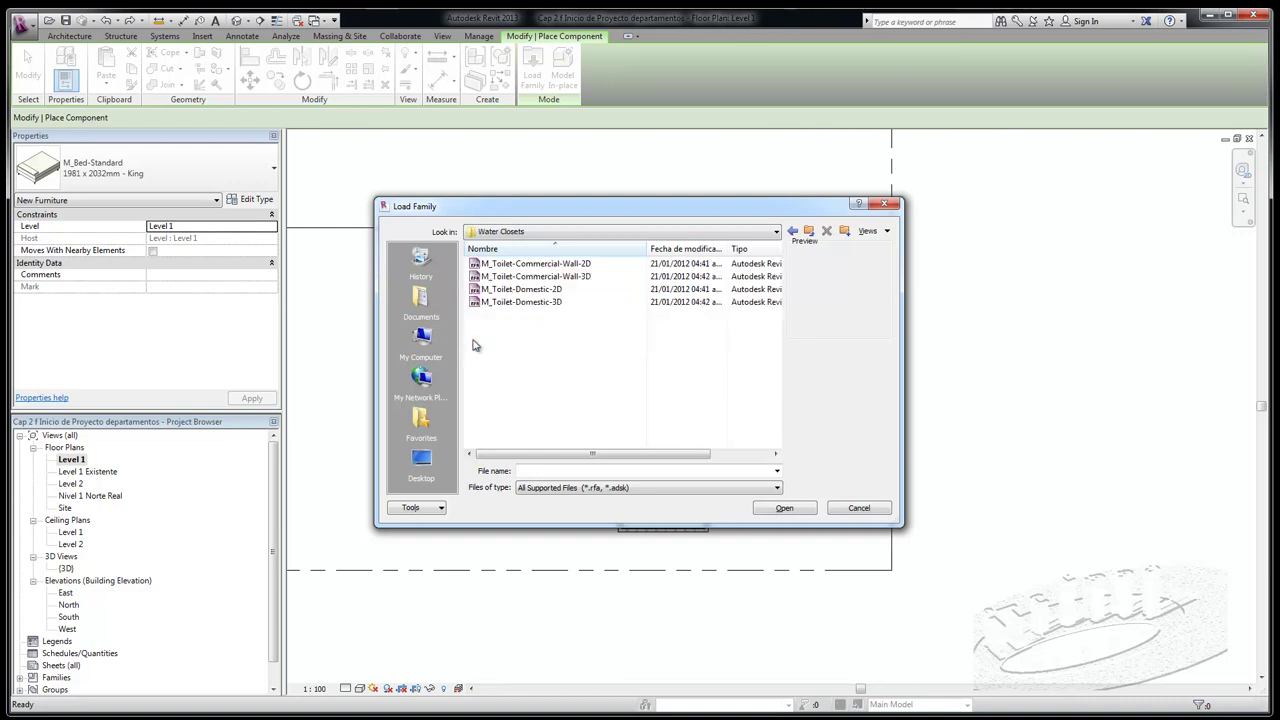
Preview the toilet families and load M_Toilet-Domestic-3D into the project
click(477, 307)
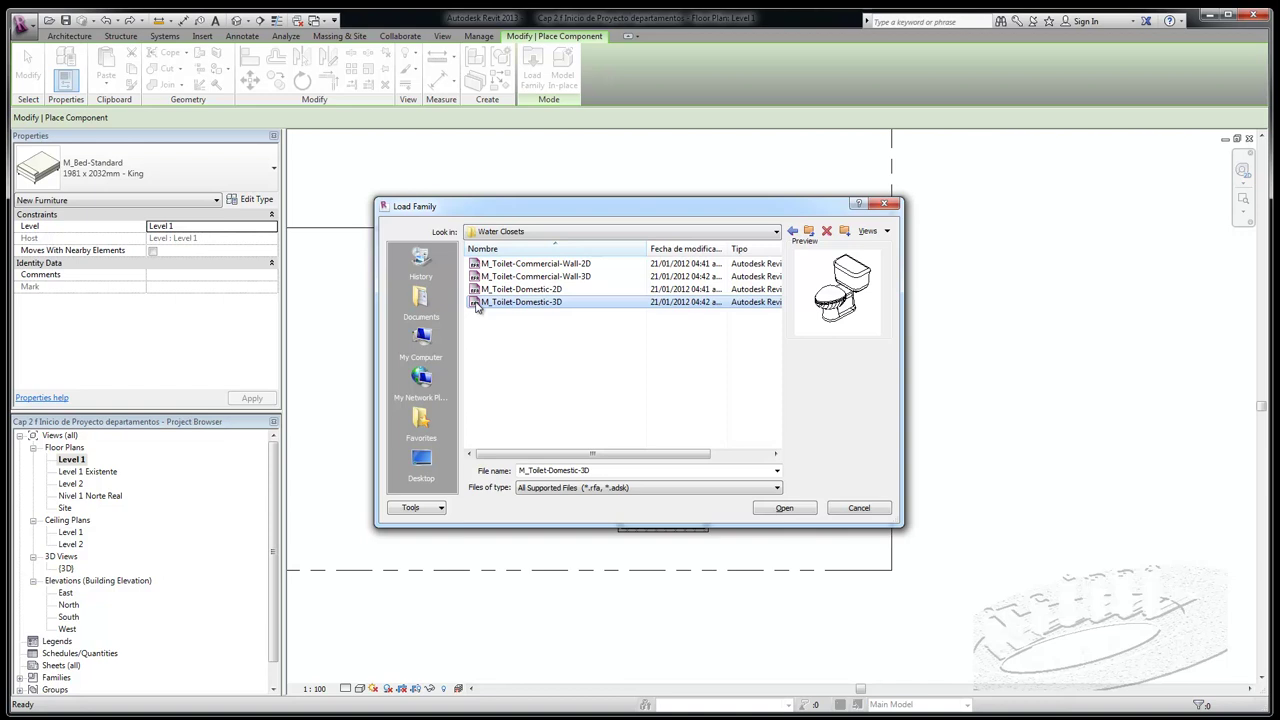
key(Up)
key(Up)
key(Up)
key(Down)
key(Down)
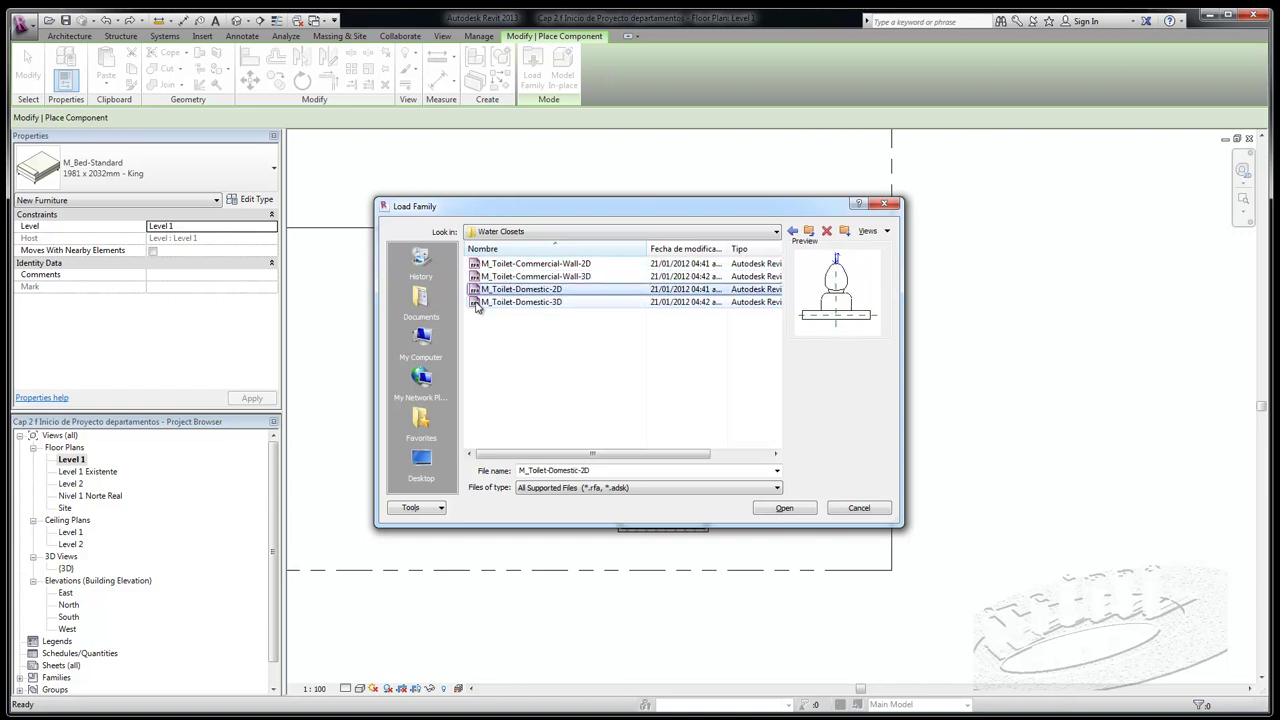
key(Down)
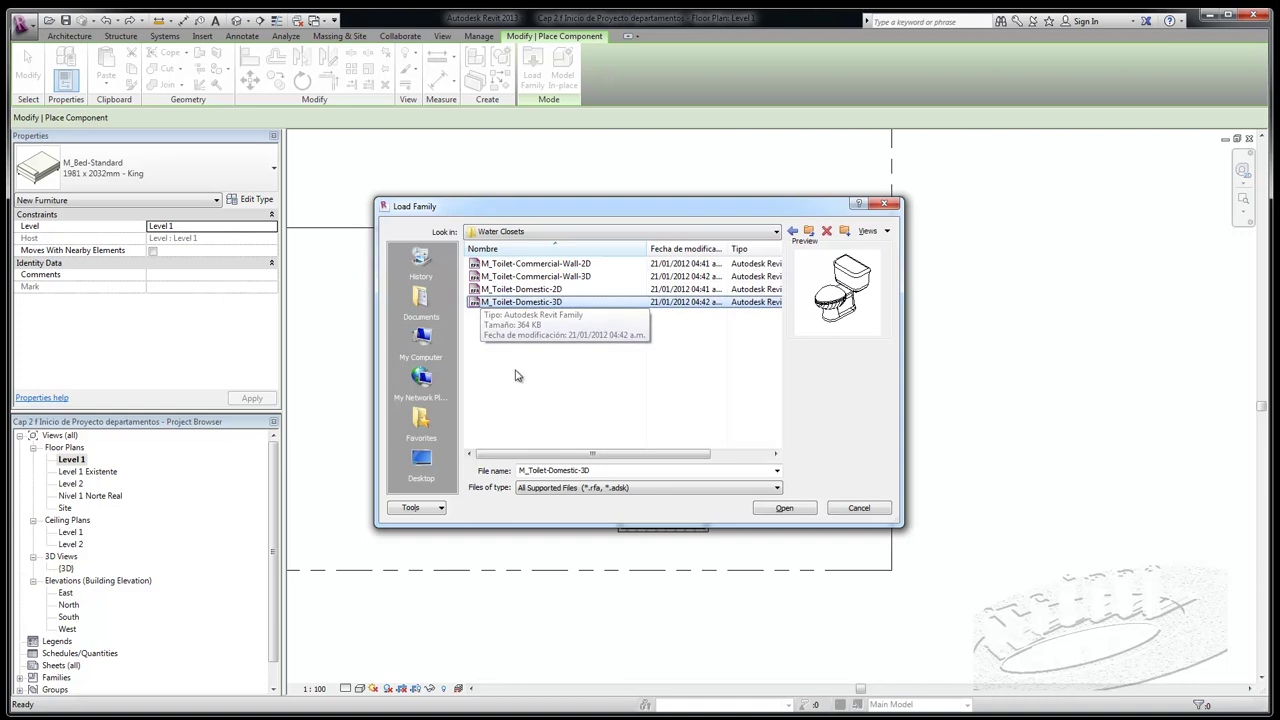
click(785, 509)
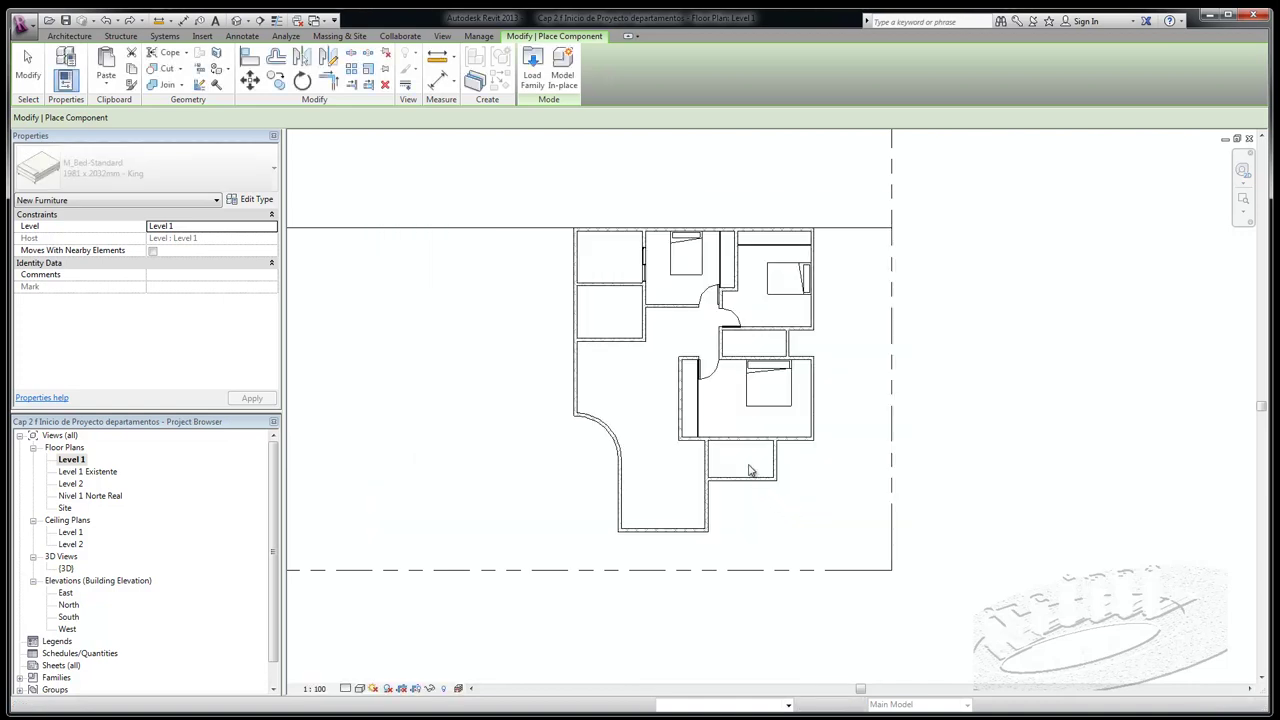
Rotate the M_Toilet-Domestic-3D toilet and place it at the midpoint of the small bathroom's top wall
scroll(753, 470, up, 3)
scroll(752, 466, up, 2)
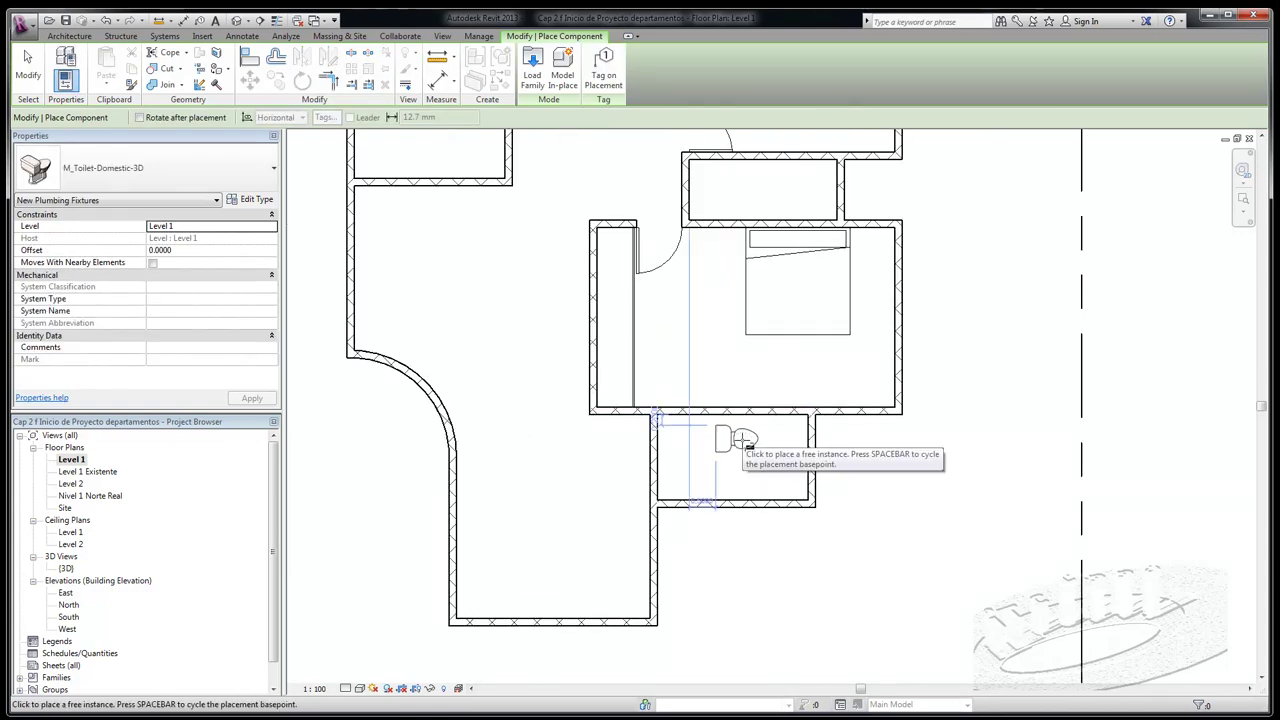
key(space)
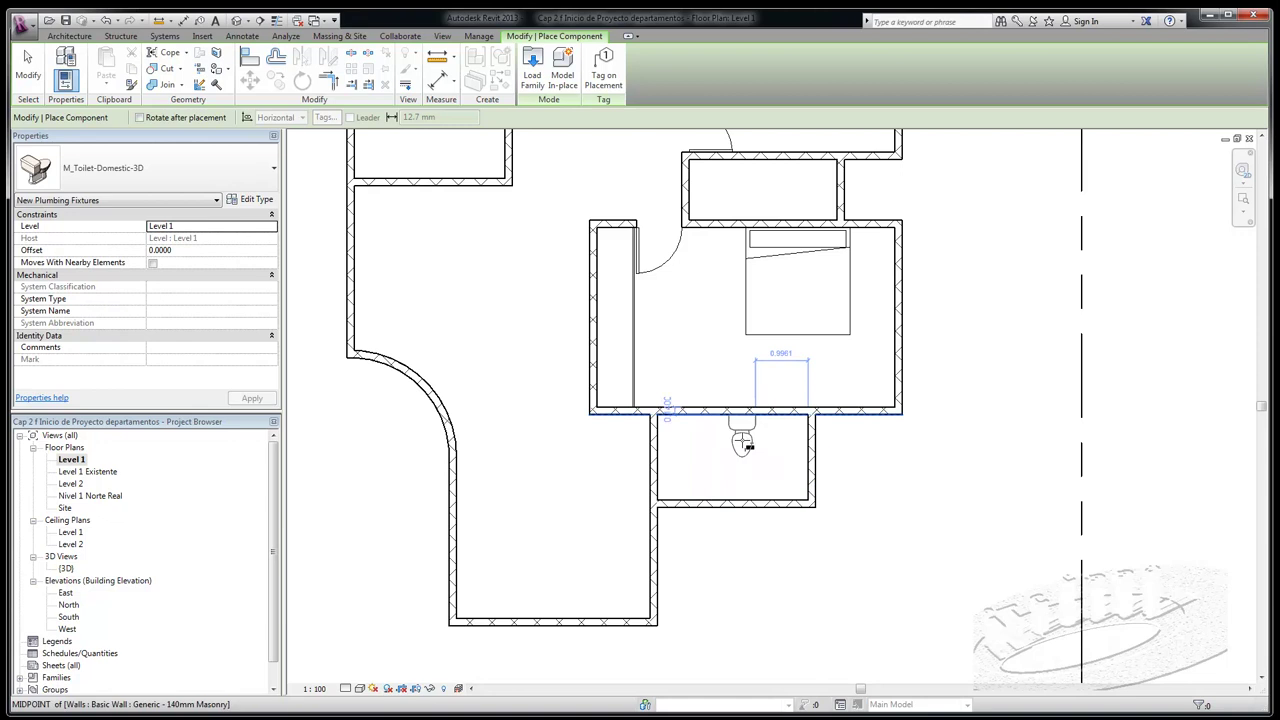
click(742, 444)
scroll(692, 505, down, 1)
scroll(692, 505, down, 1)
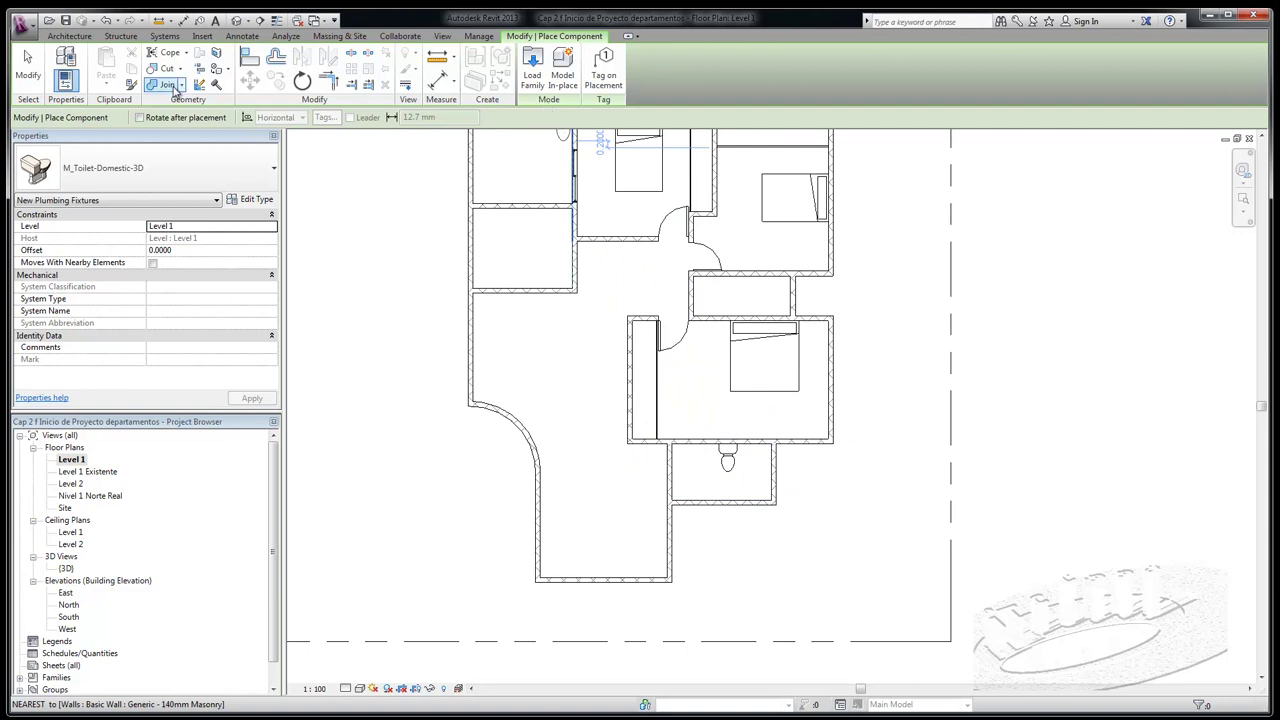
click(34, 64)
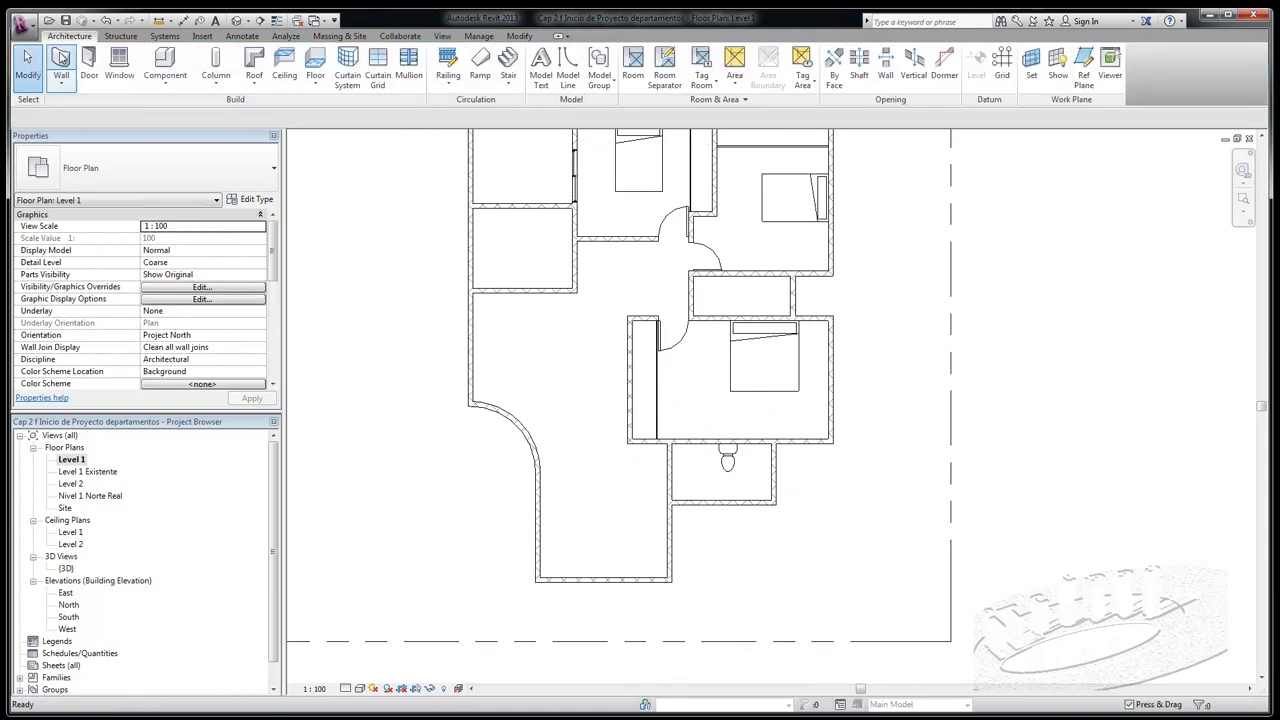
Start Systems > Plumbing Fixture, check the loaded fixture types, and open Load Family
click(166, 37)
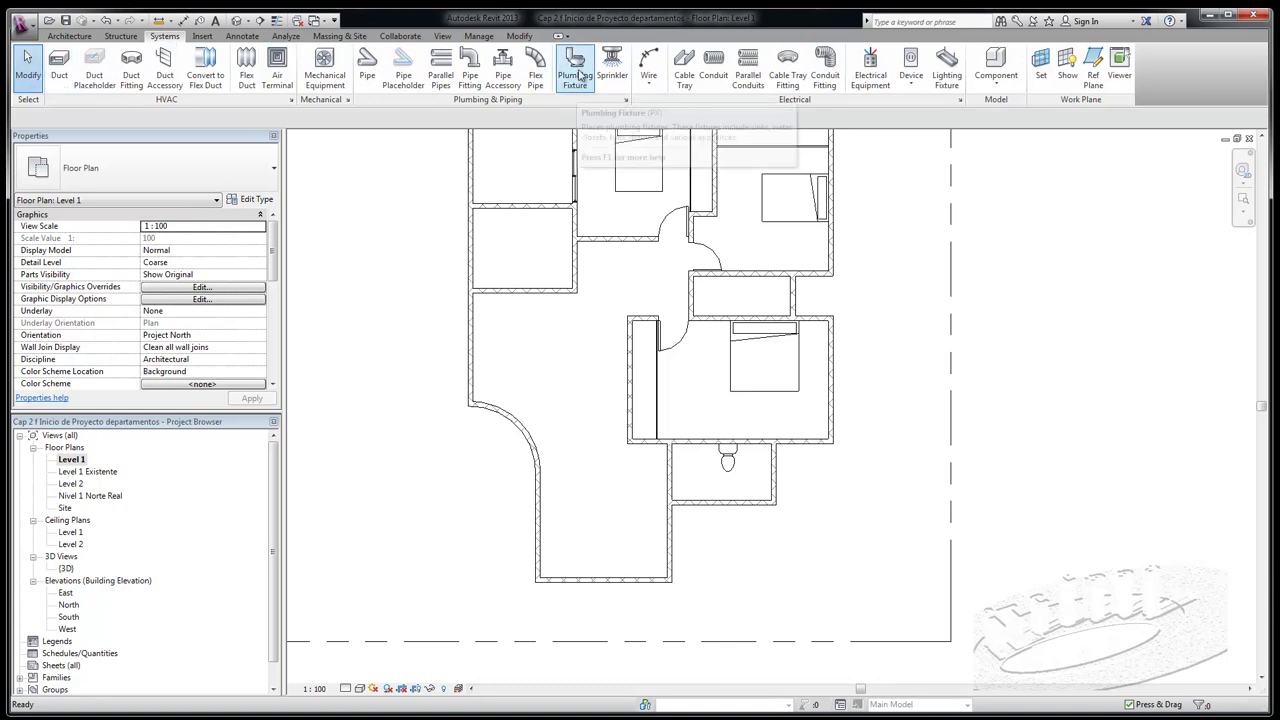
mouse_move(575, 70)
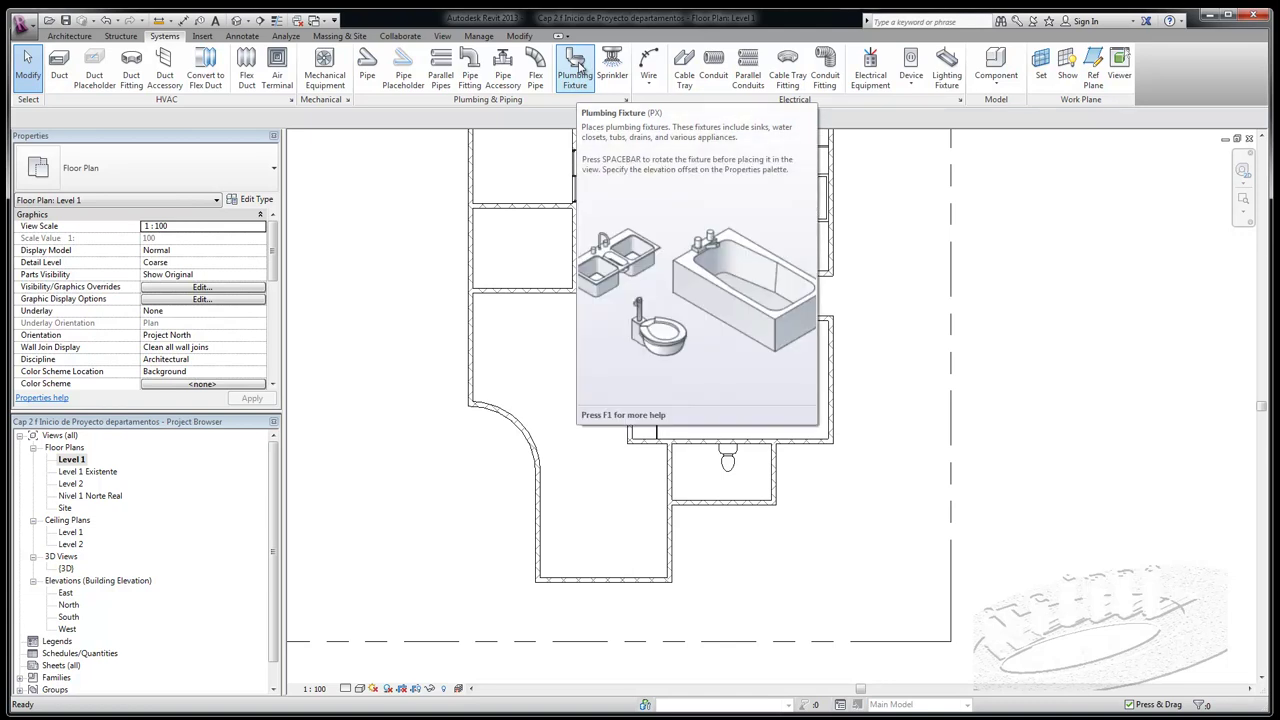
click(579, 66)
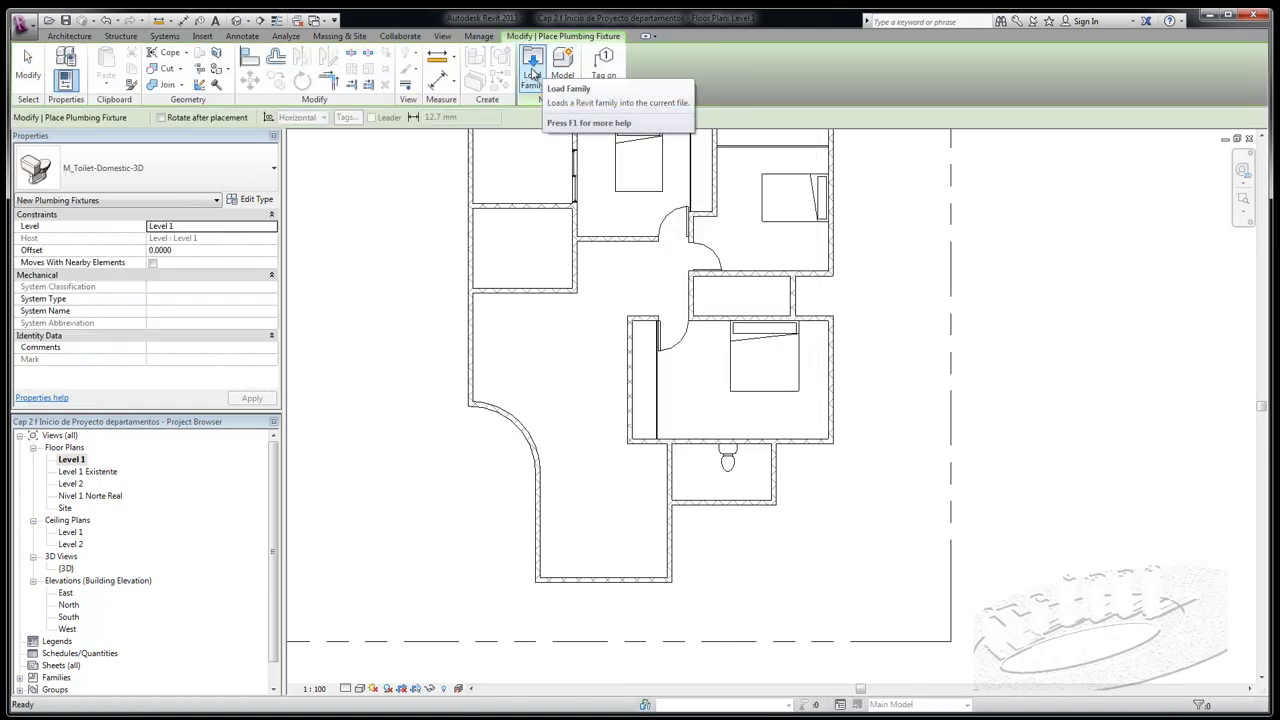
click(274, 170)
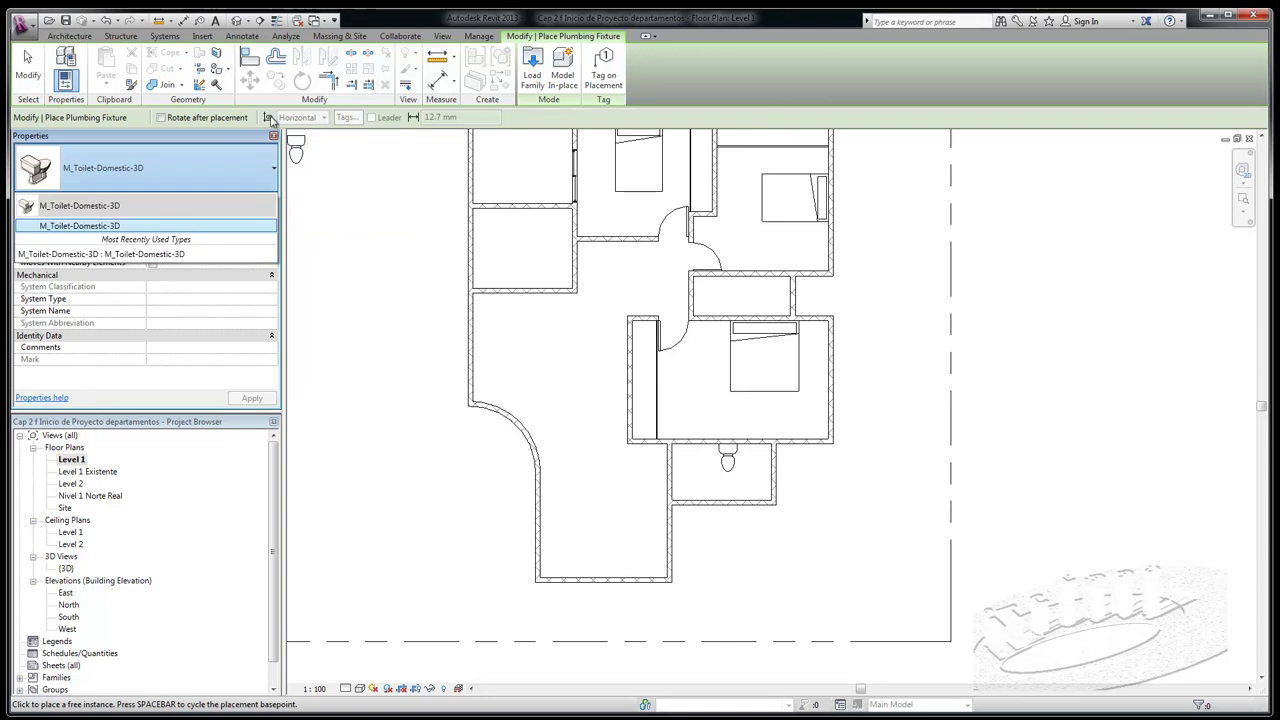
click(533, 64)
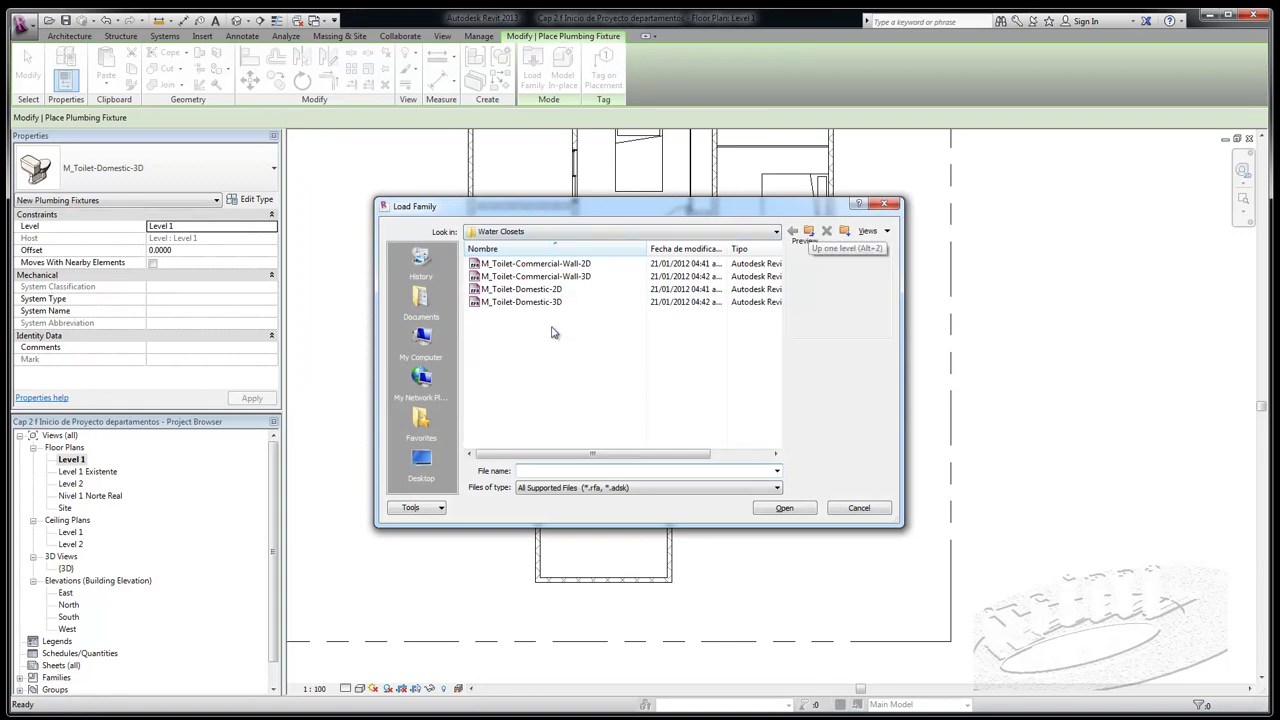
Navigate to the MEP Water Closets folder and step through the previews to M_Water Closet - Flush Tank
click(810, 233)
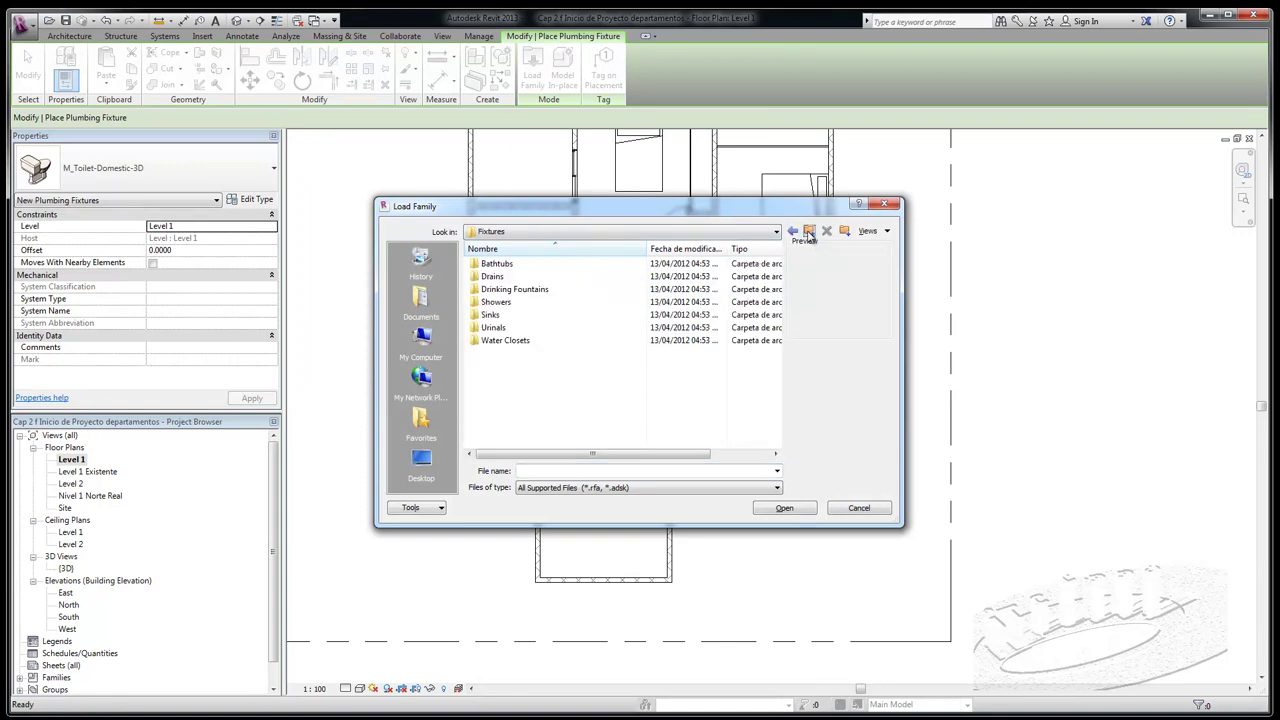
click(810, 233)
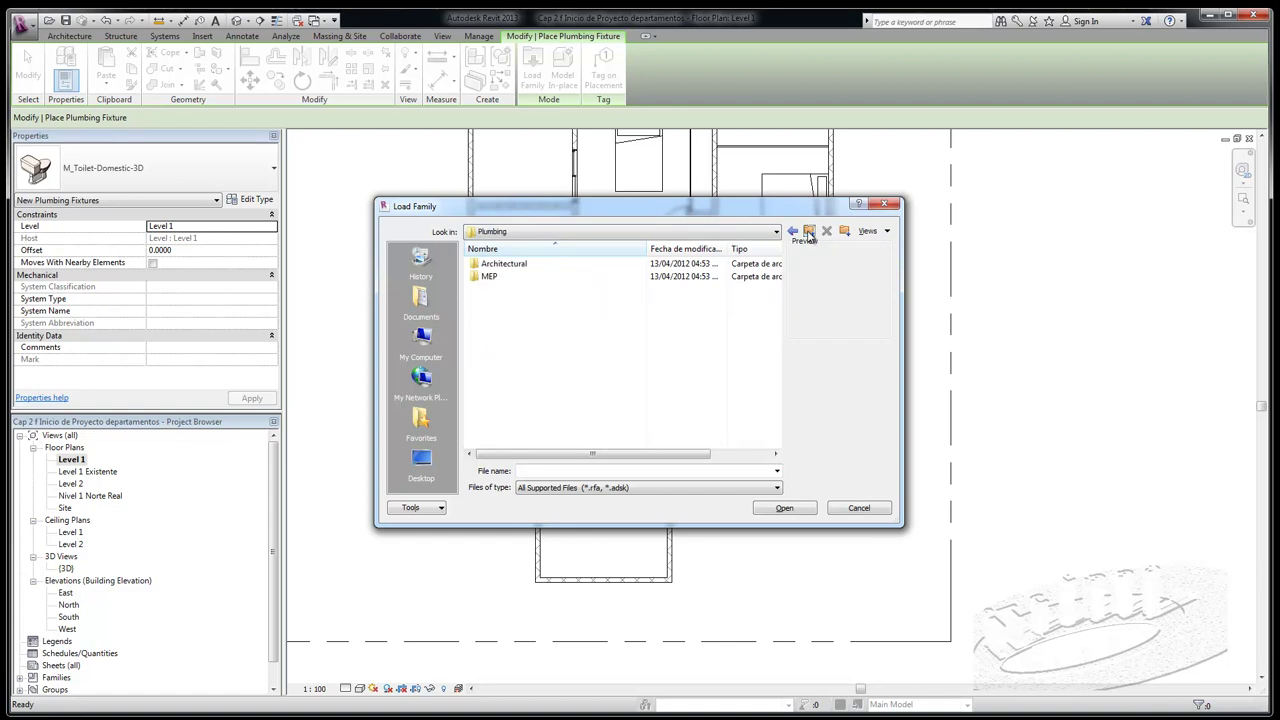
double_click(485, 276)
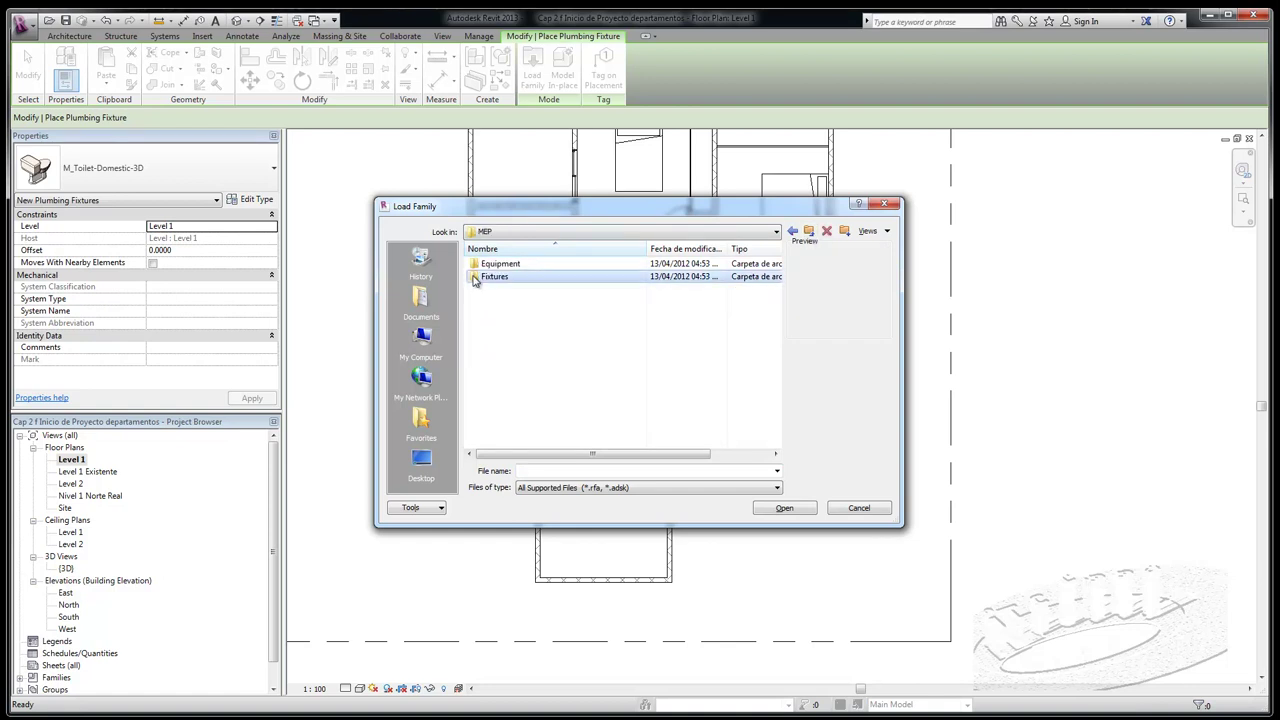
double_click(476, 278)
double_click(476, 393)
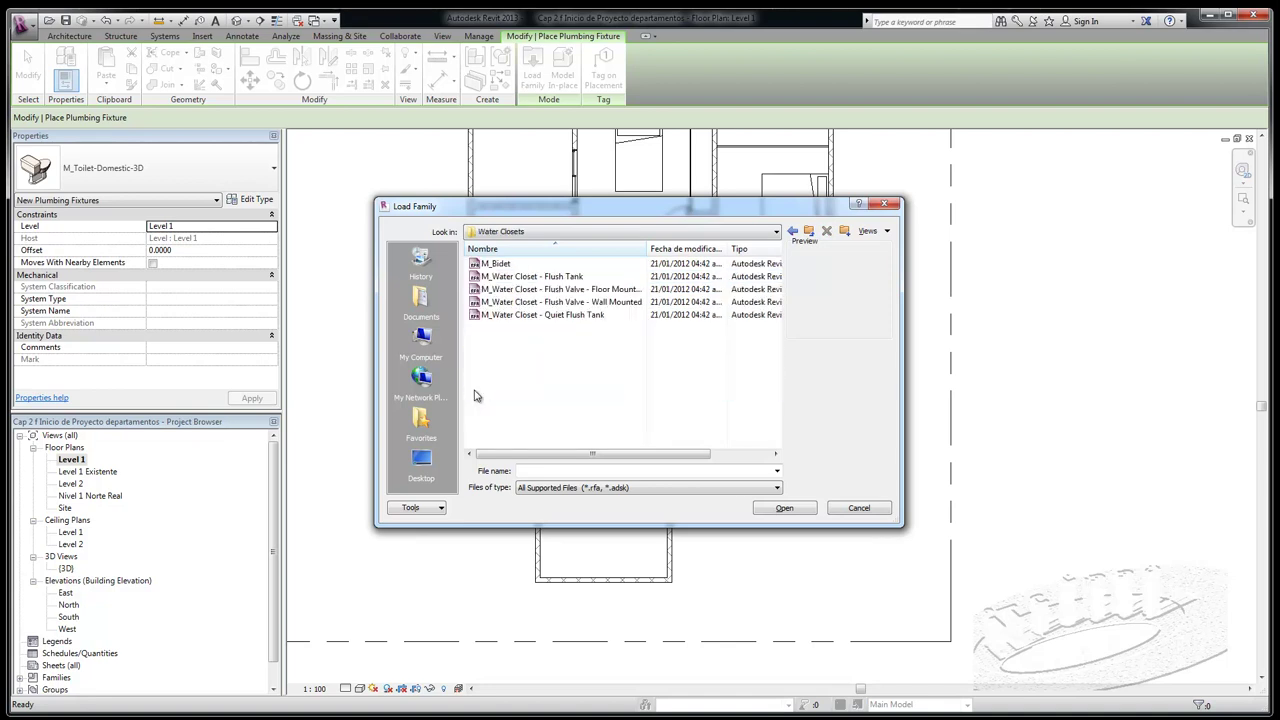
click(476, 318)
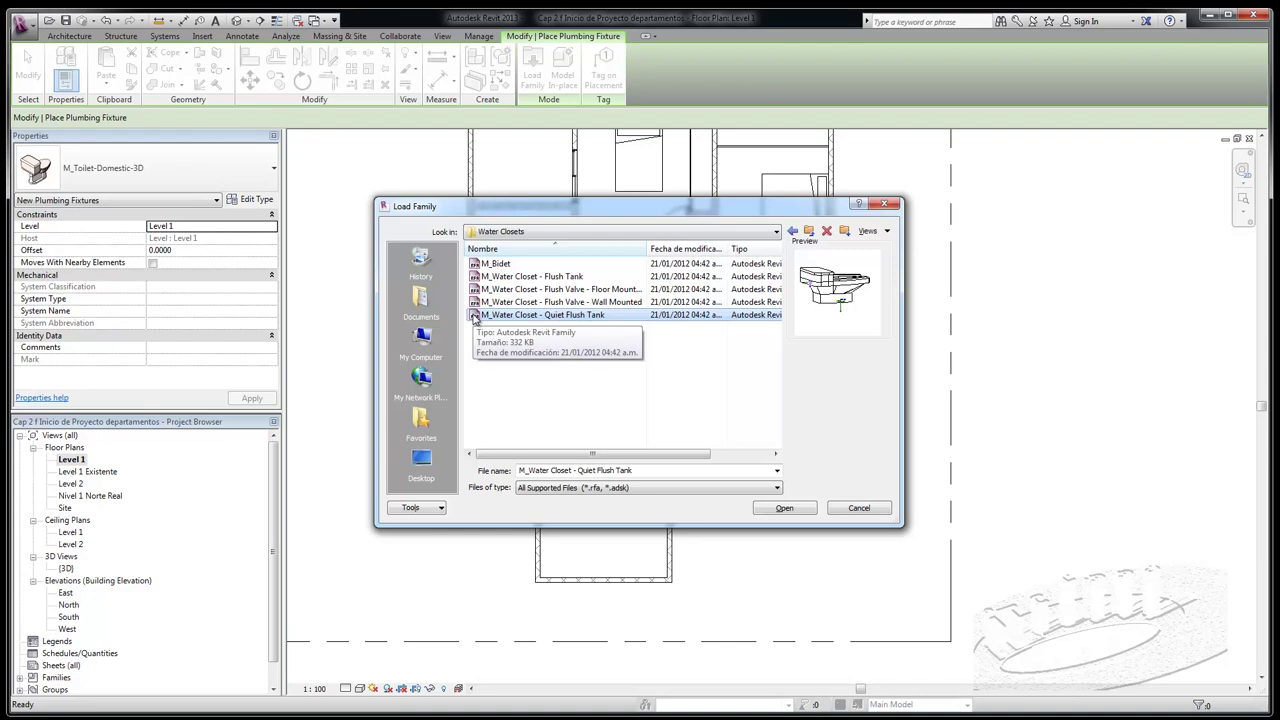
key(Up)
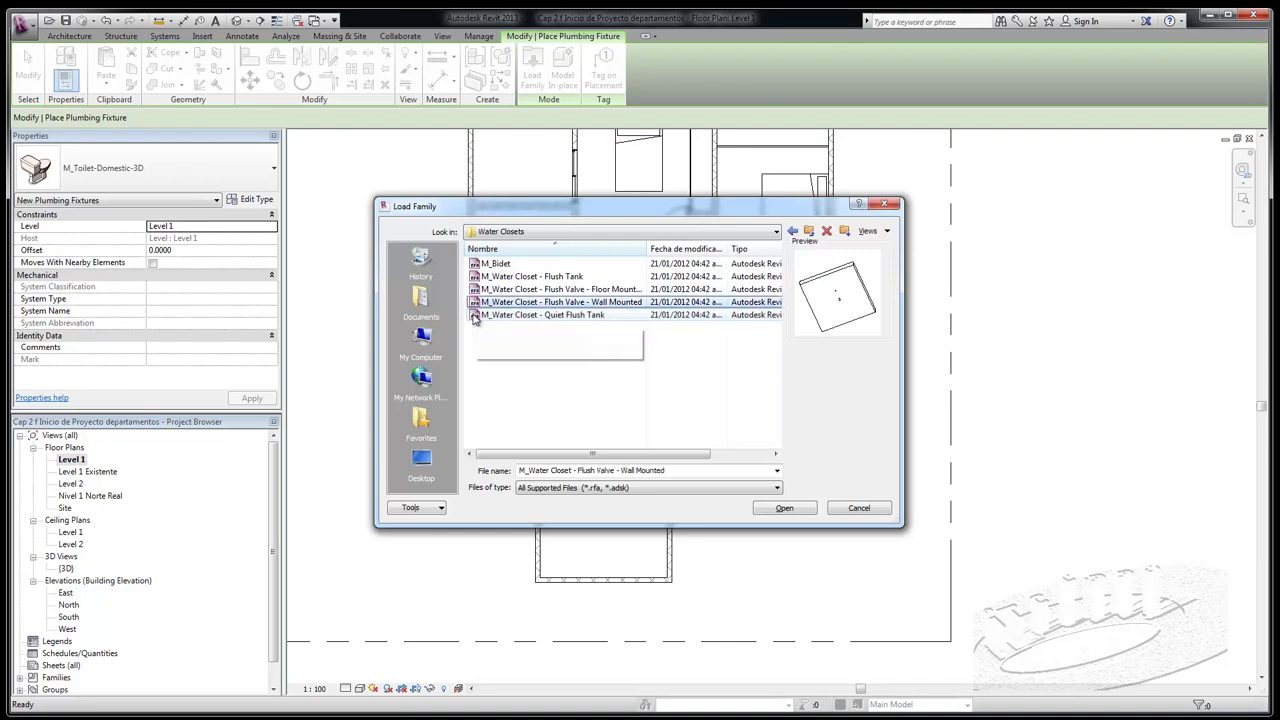
key(Up)
key(Up)
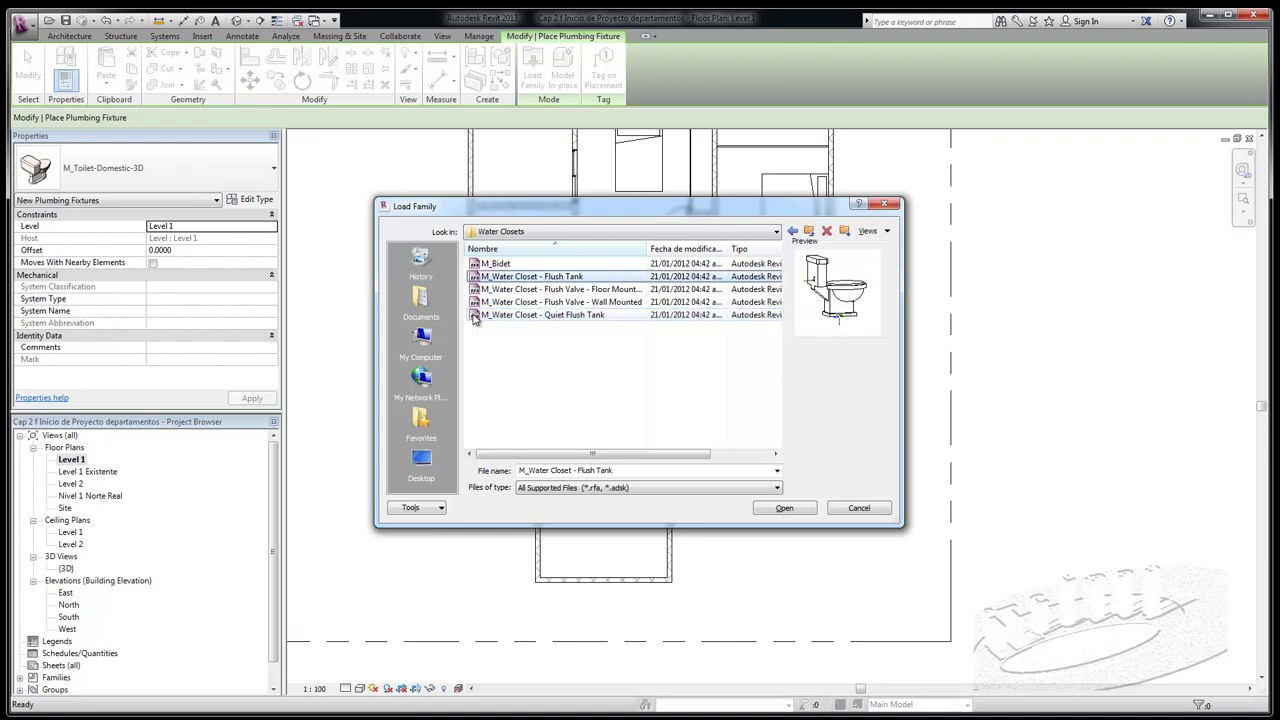
Load M_Water Closet - Flush Tank and place one, rotated, against the small bathroom's upper wall
click(785, 509)
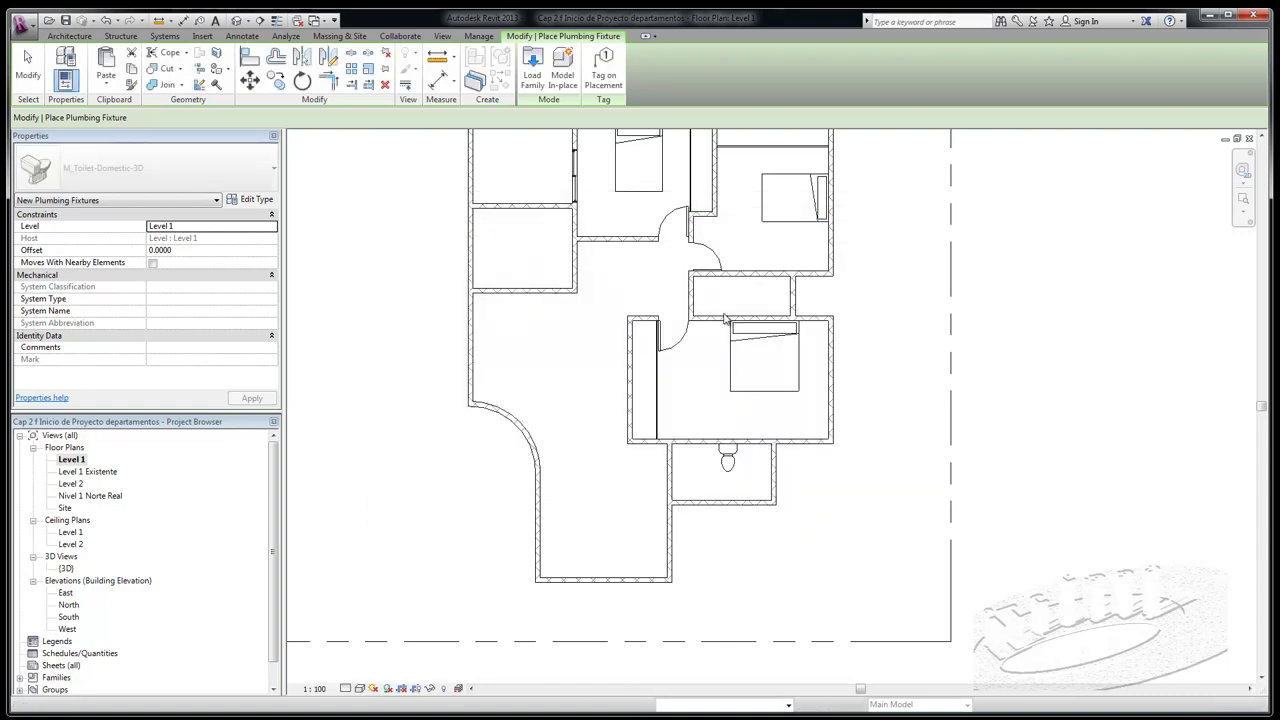
scroll(736, 291, up, 1)
scroll(740, 294, up, 1)
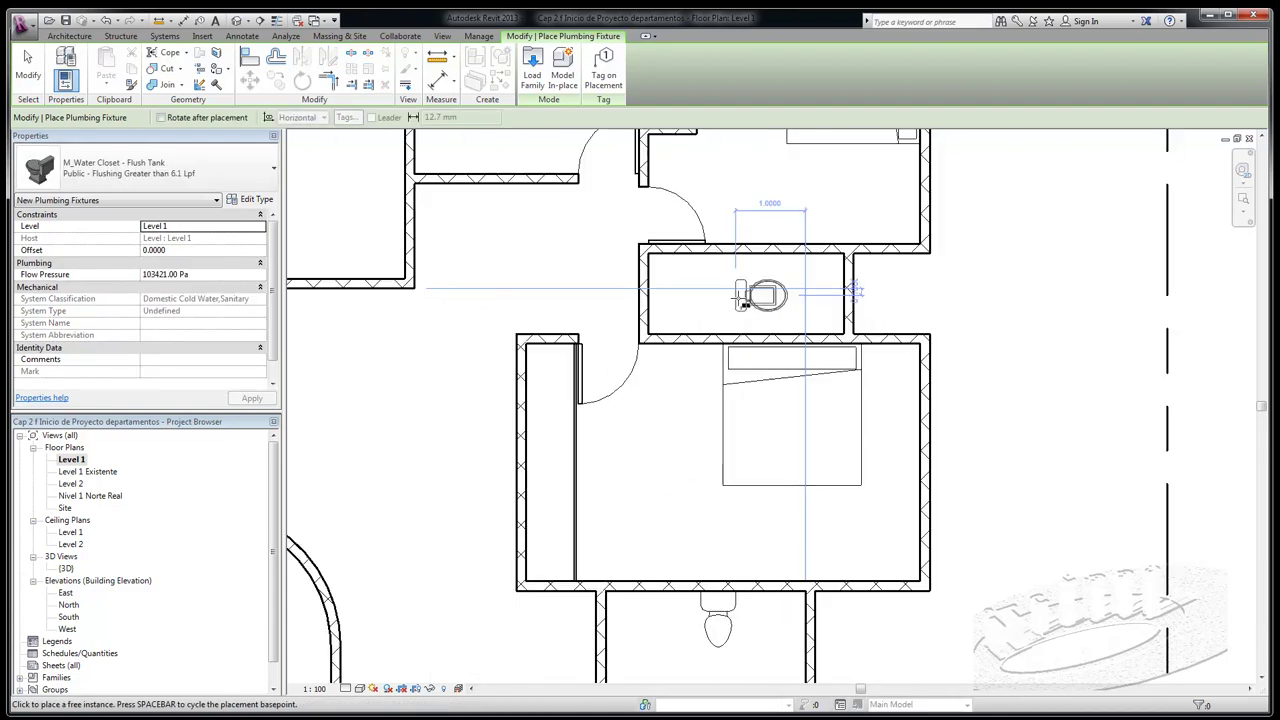
key(space)
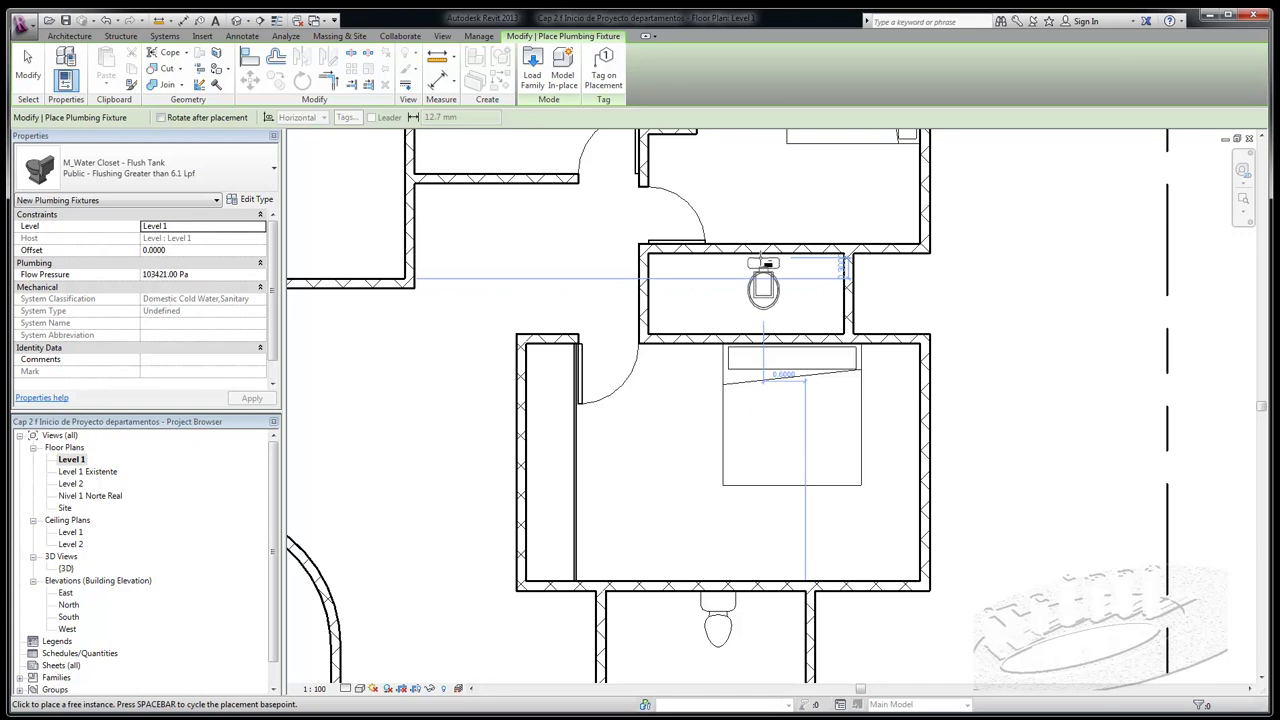
click(764, 260)
scroll(810, 280, up, 1)
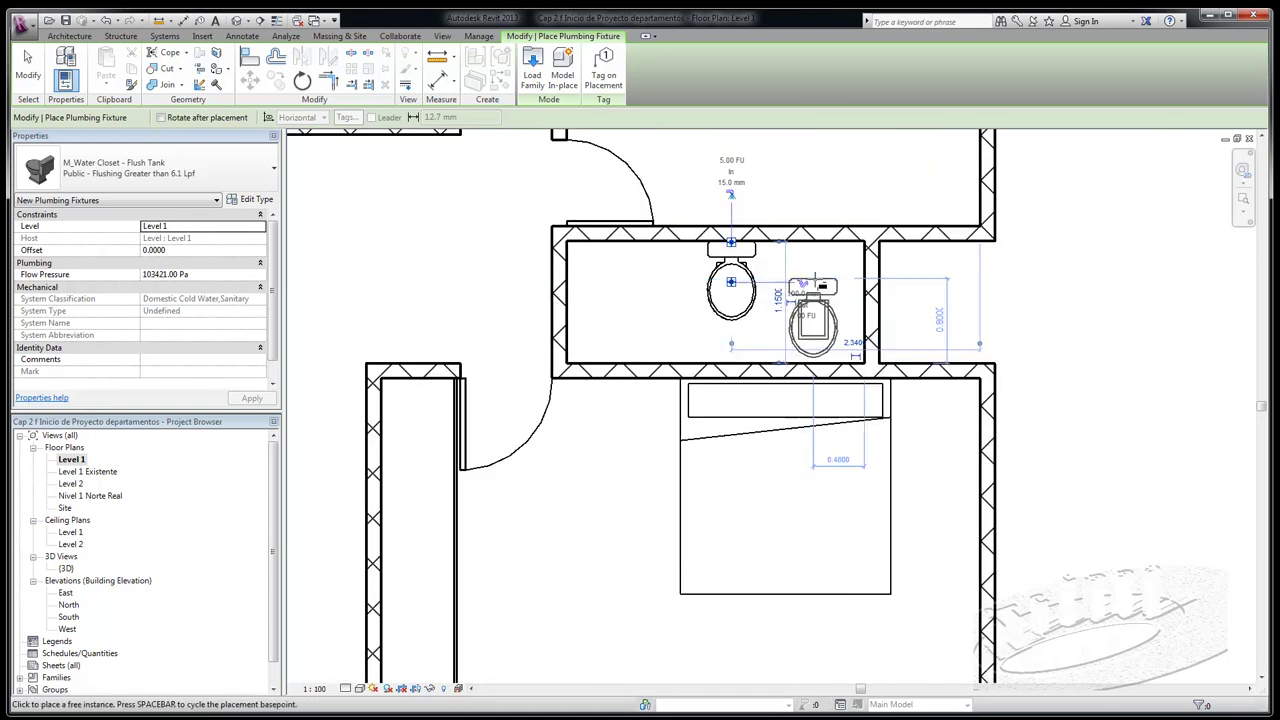
scroll(830, 284, up, 1)
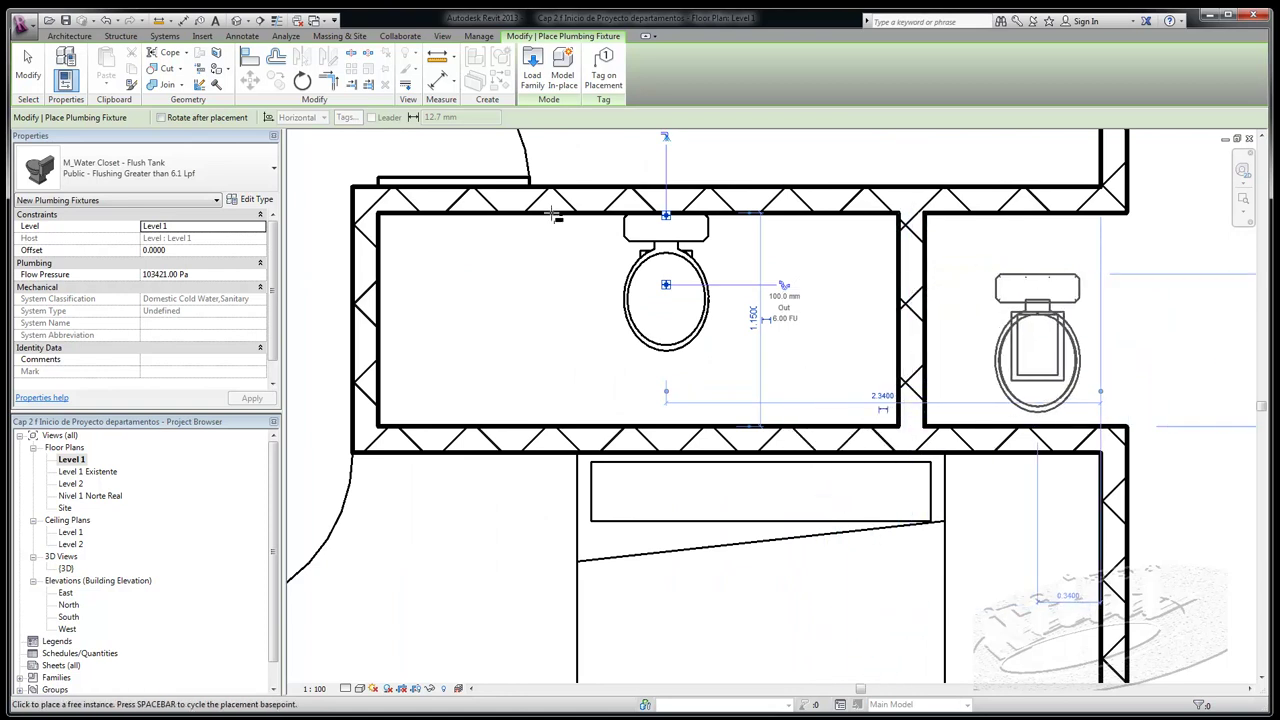
key(Escape)
key(Escape)
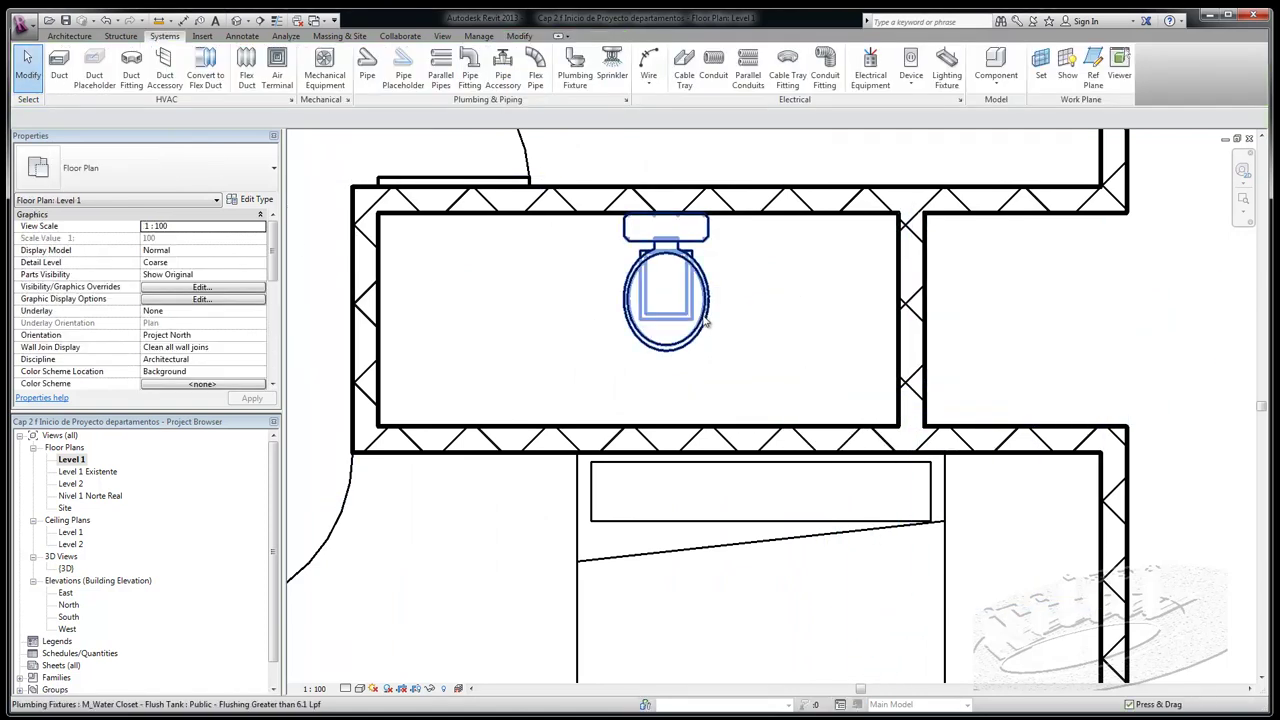
click(706, 320)
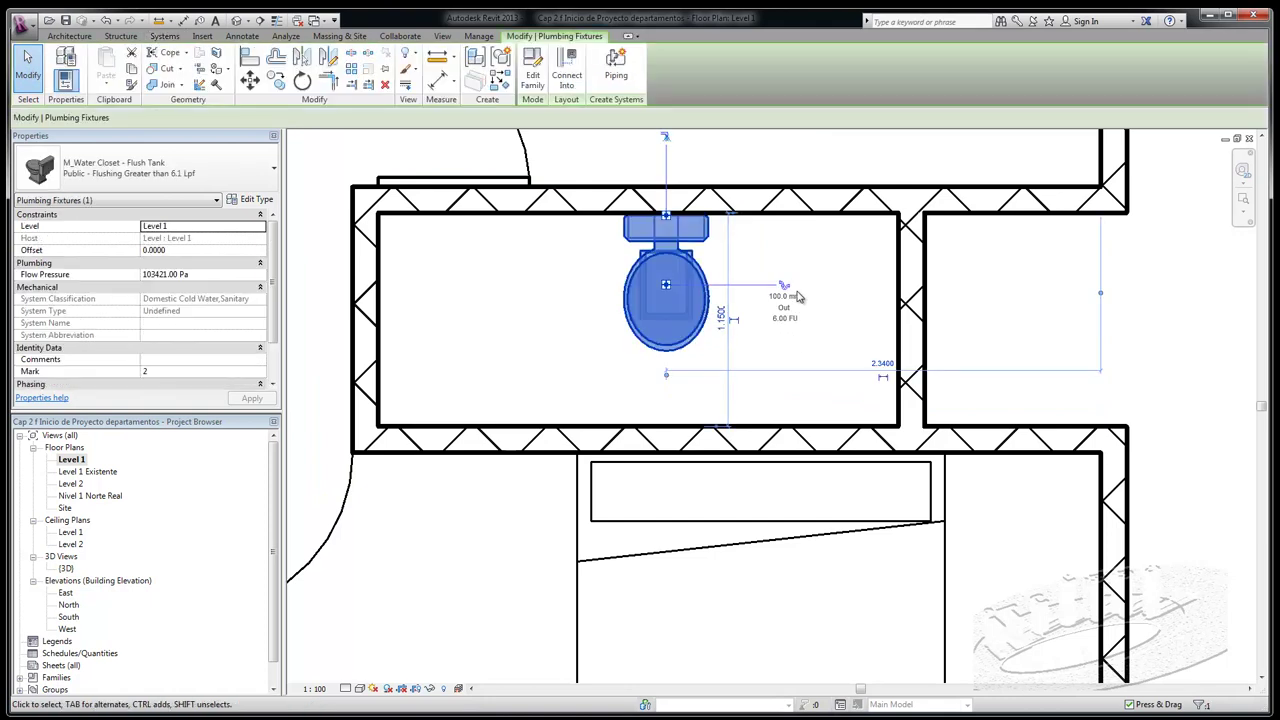
scroll(797, 293, up, 1)
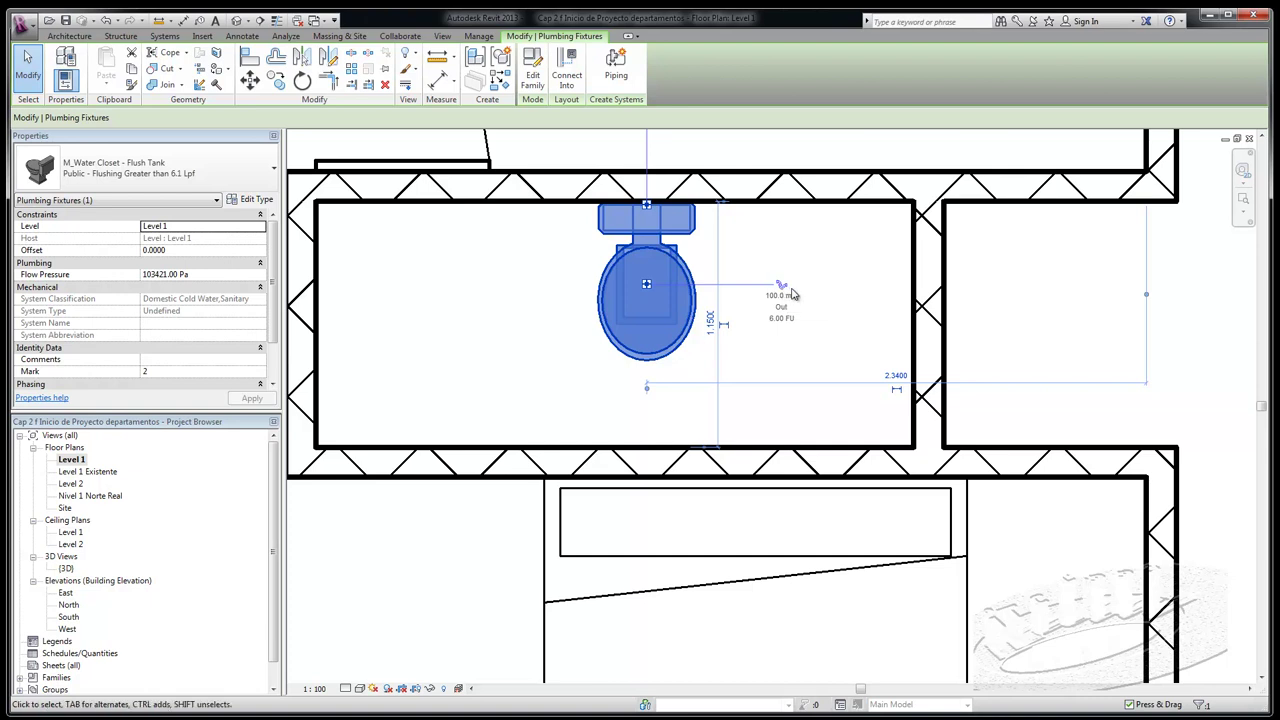
scroll(748, 388, down, 2)
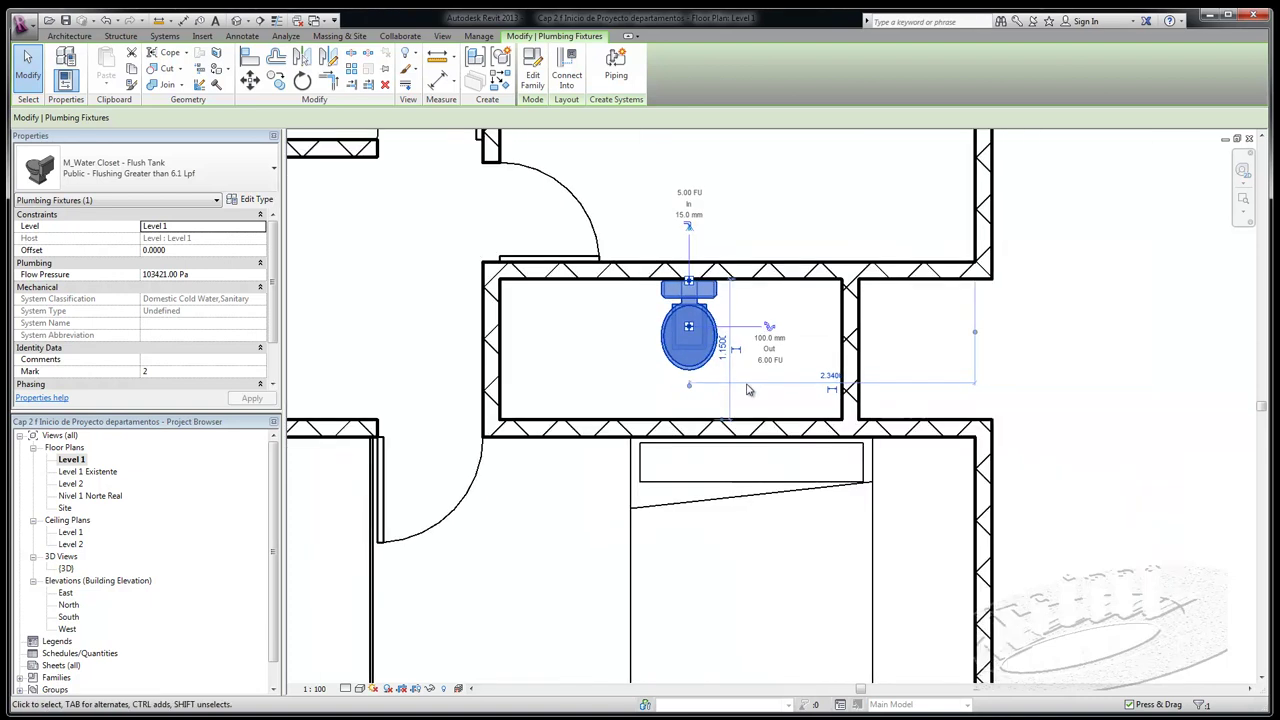
scroll(685, 222, up, 1)
scroll(685, 225, up, 1)
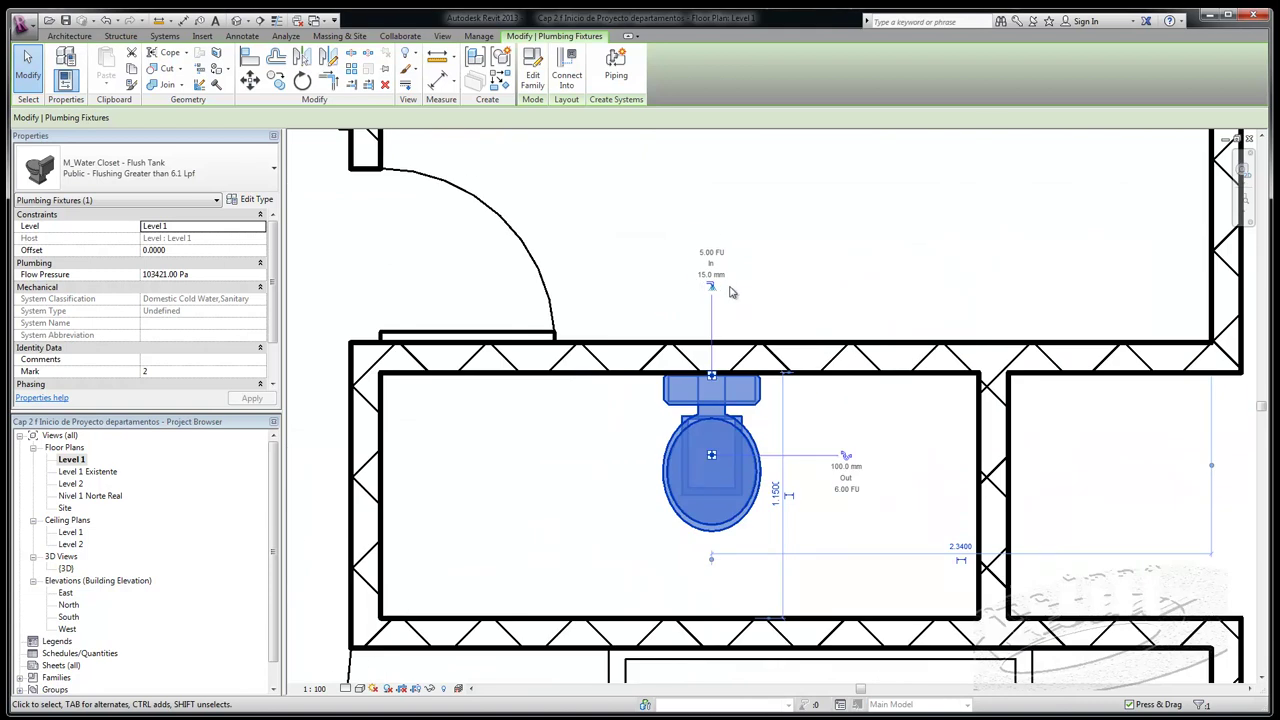
key(Escape)
scroll(691, 200, down, 2)
scroll(686, 194, down, 2)
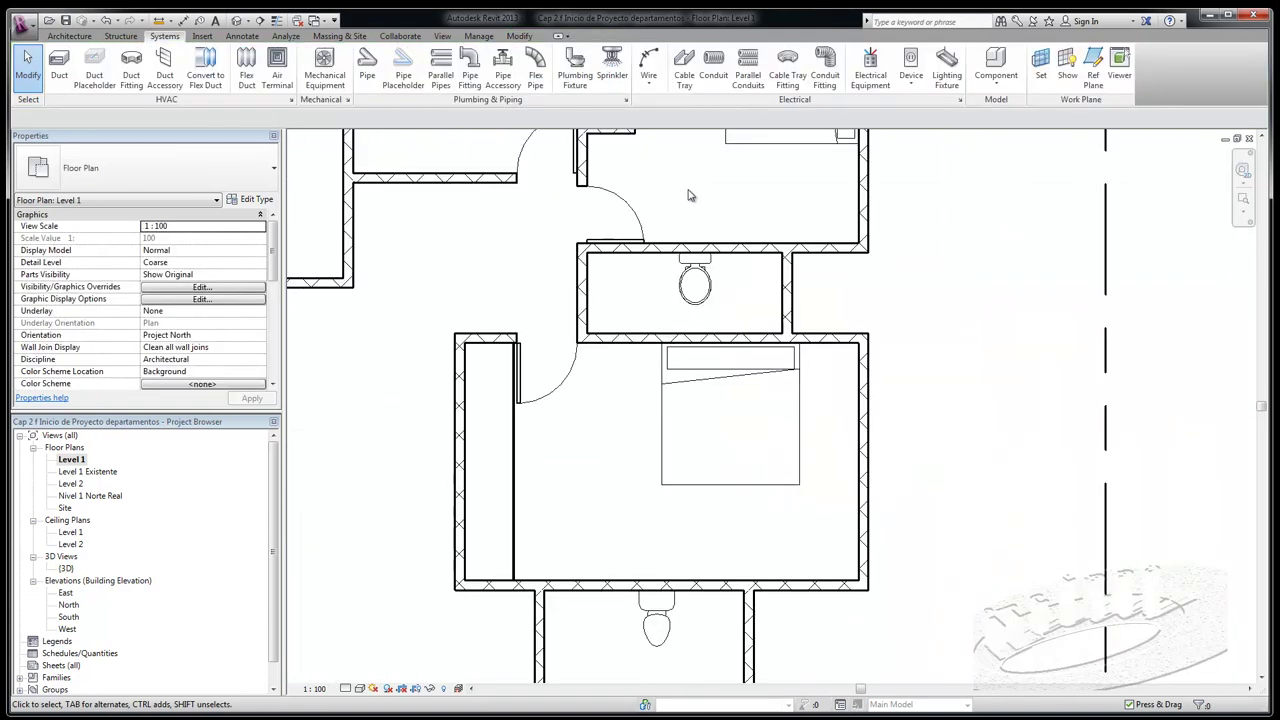
scroll(695, 190, down, 3)
scroll(677, 447, up, 2)
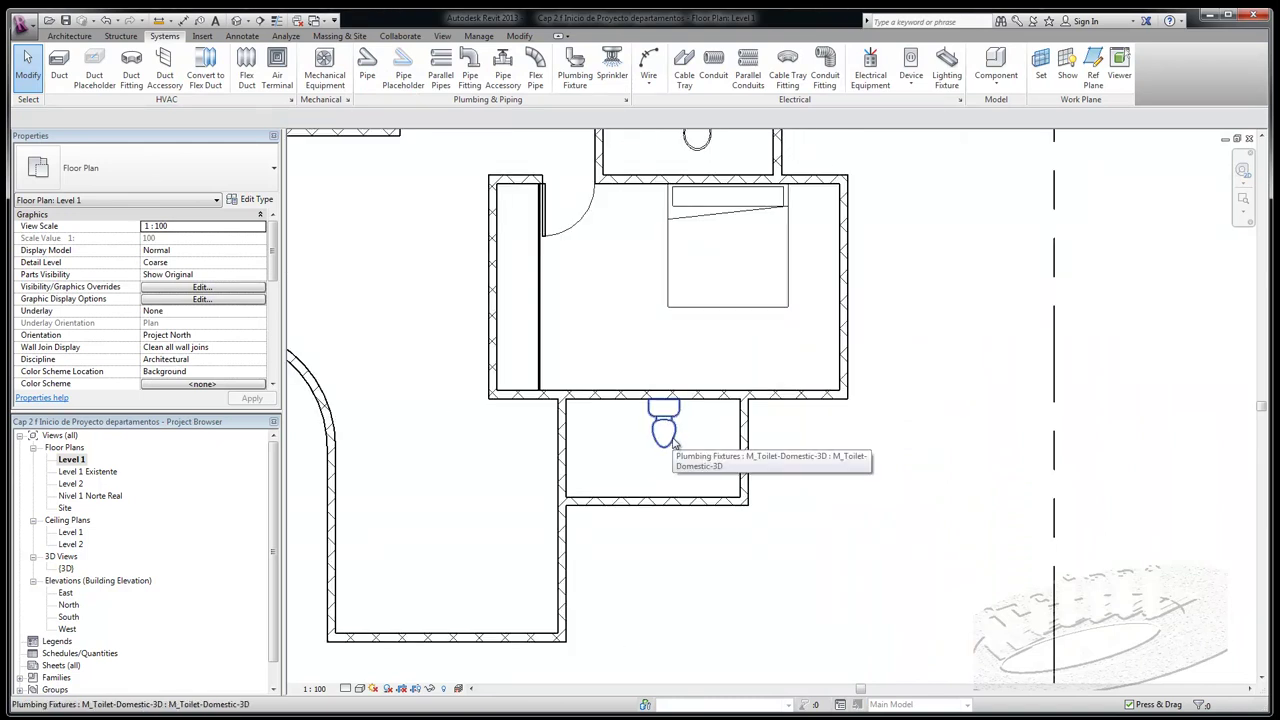
click(673, 443)
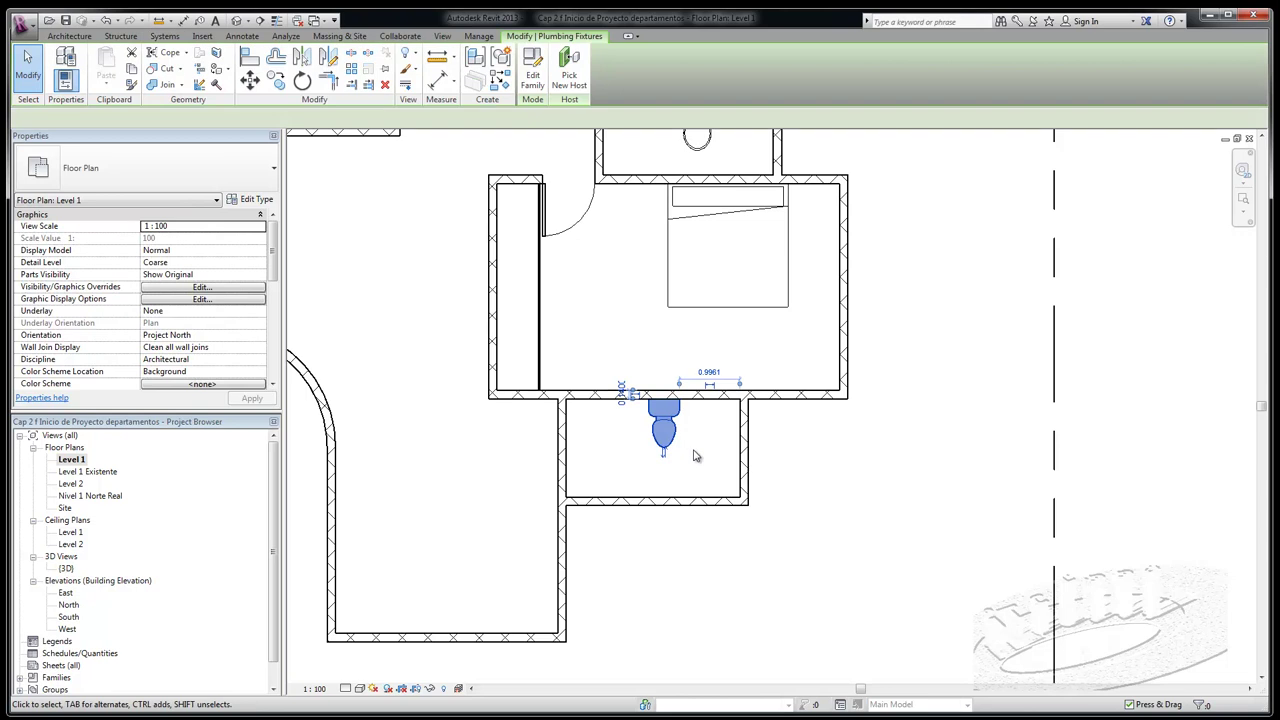
scroll(693, 445, up, 2)
scroll(694, 444, up, 2)
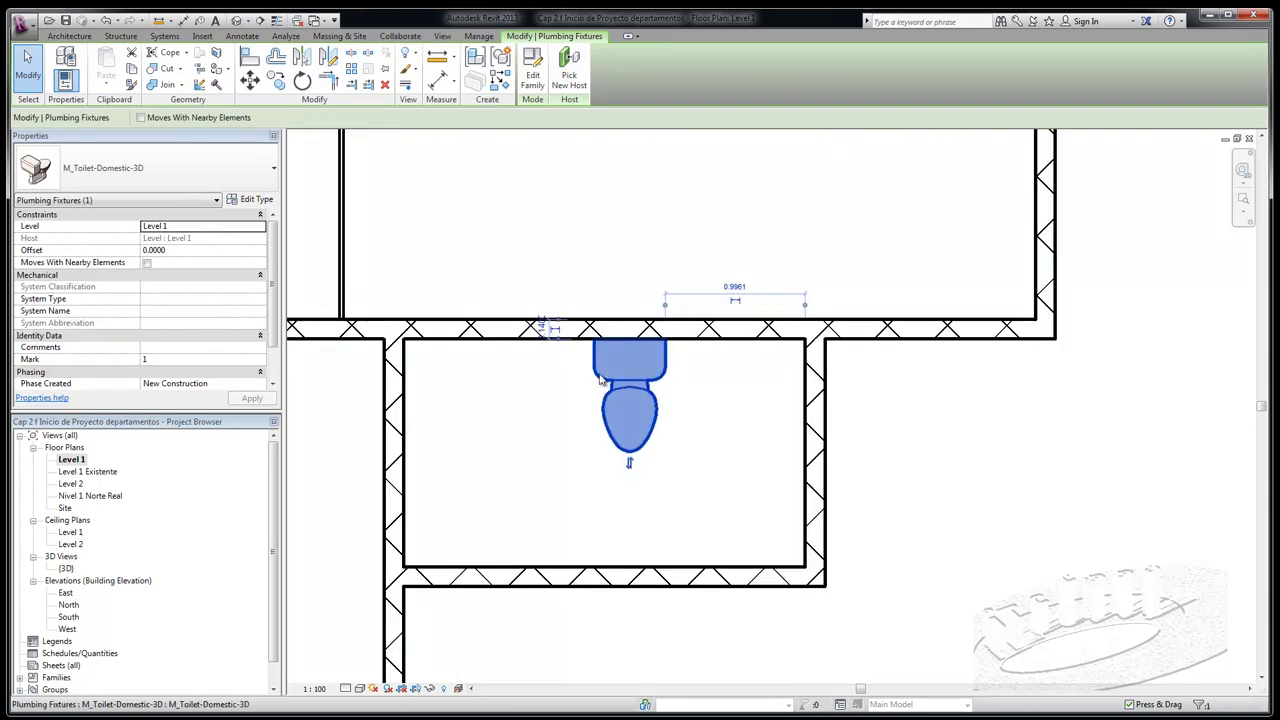
scroll(700, 491, down, 2)
scroll(654, 471, down, 2)
click(817, 189)
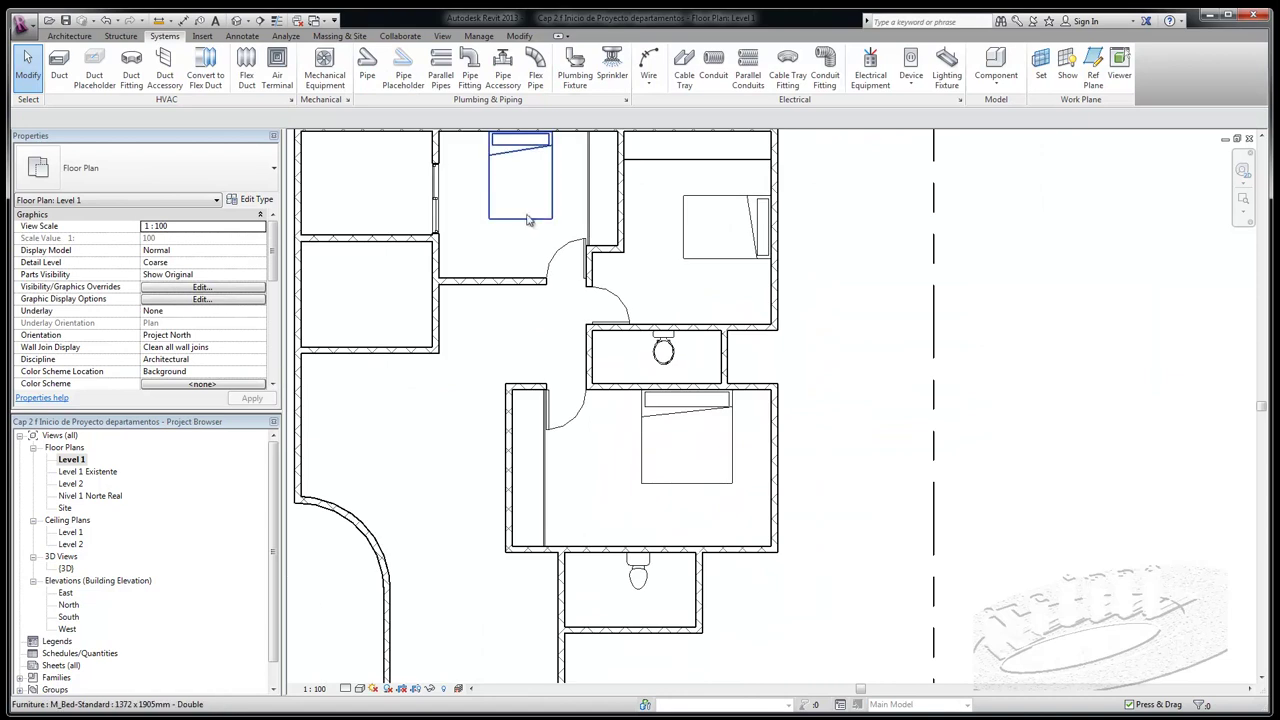
Restart Plumbing Fixture placement, cancel Load Family, and confirm the Flush Tank type is current
click(573, 68)
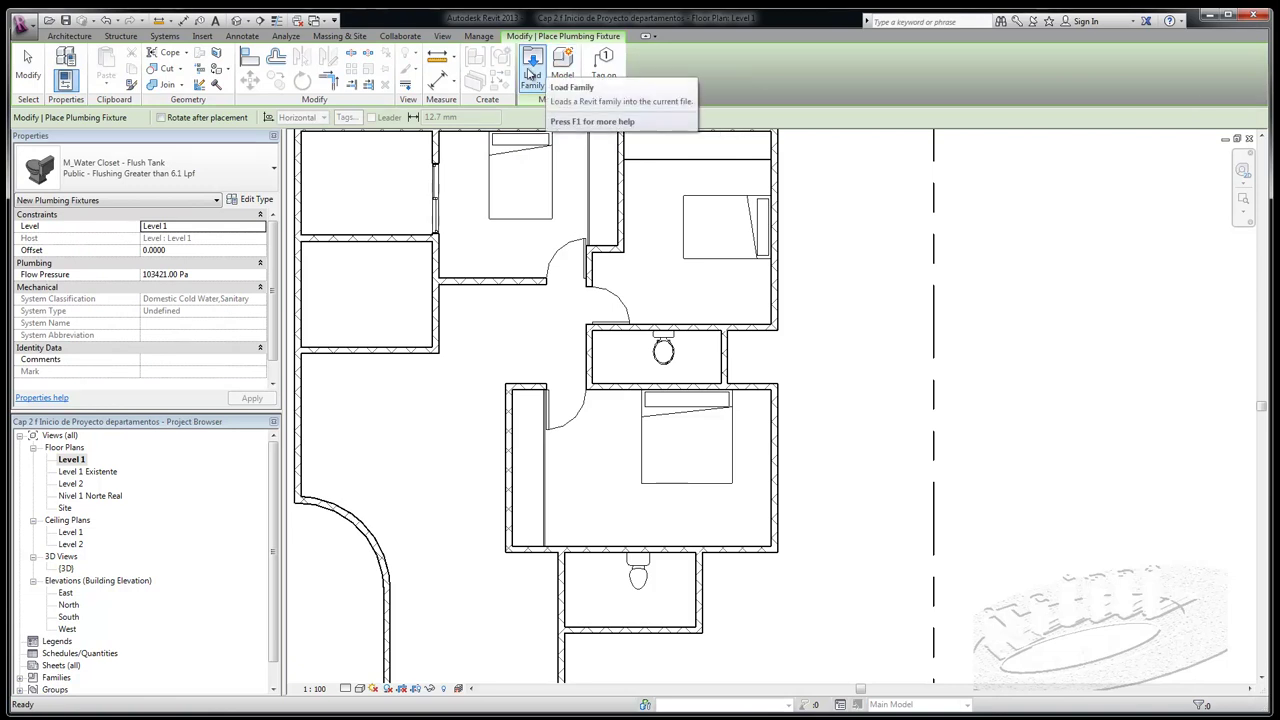
click(533, 70)
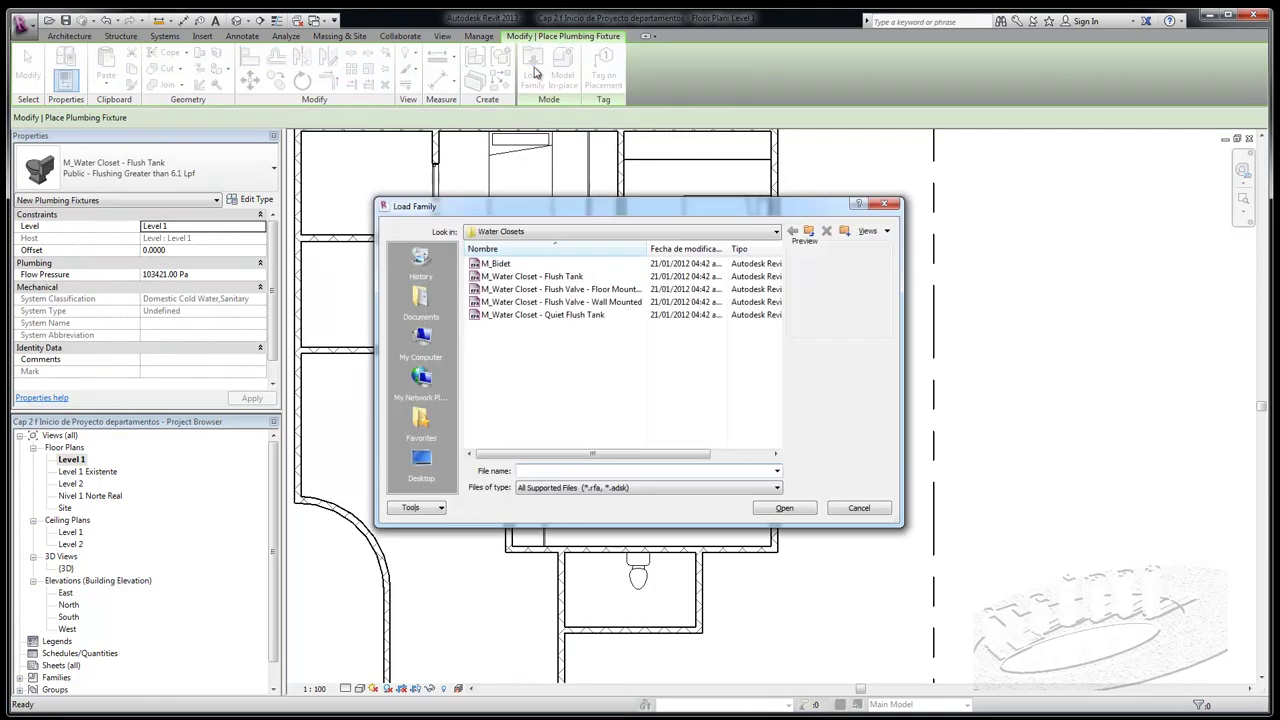
click(860, 508)
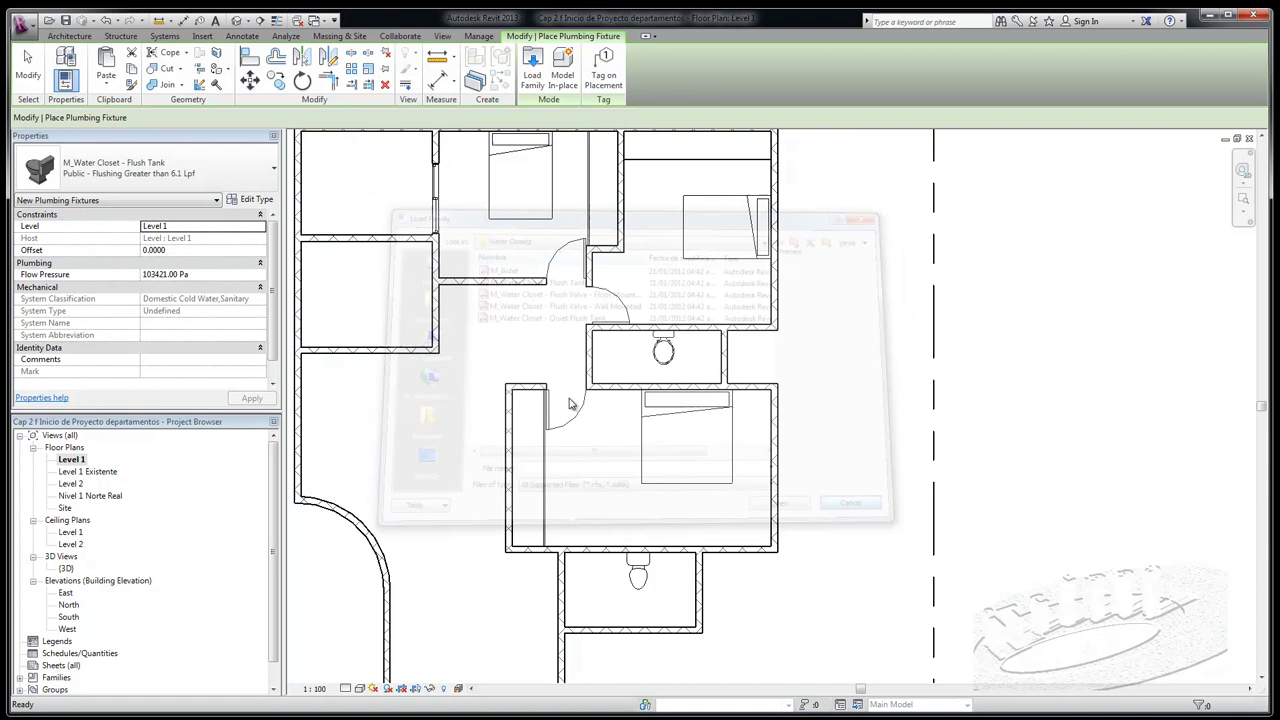
click(274, 170)
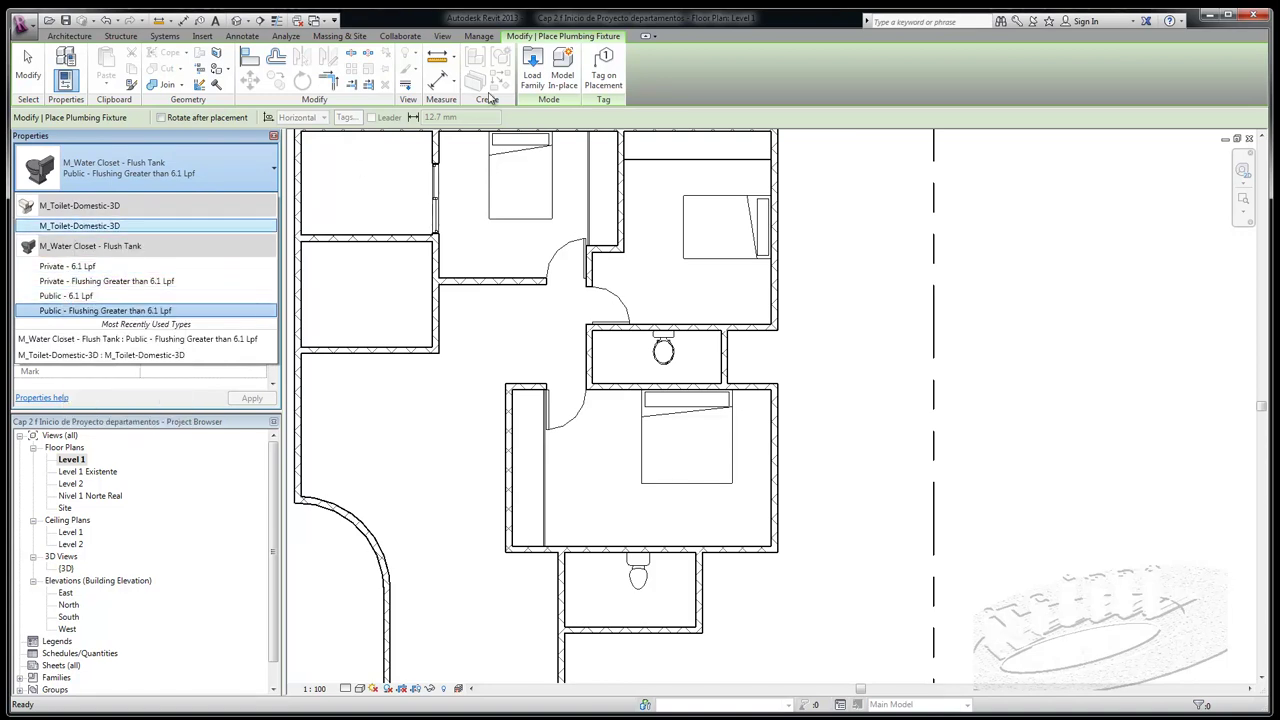
Reopen Load Family, preview the corner and rectangular shower stalls, then return to Fixtures
click(533, 66)
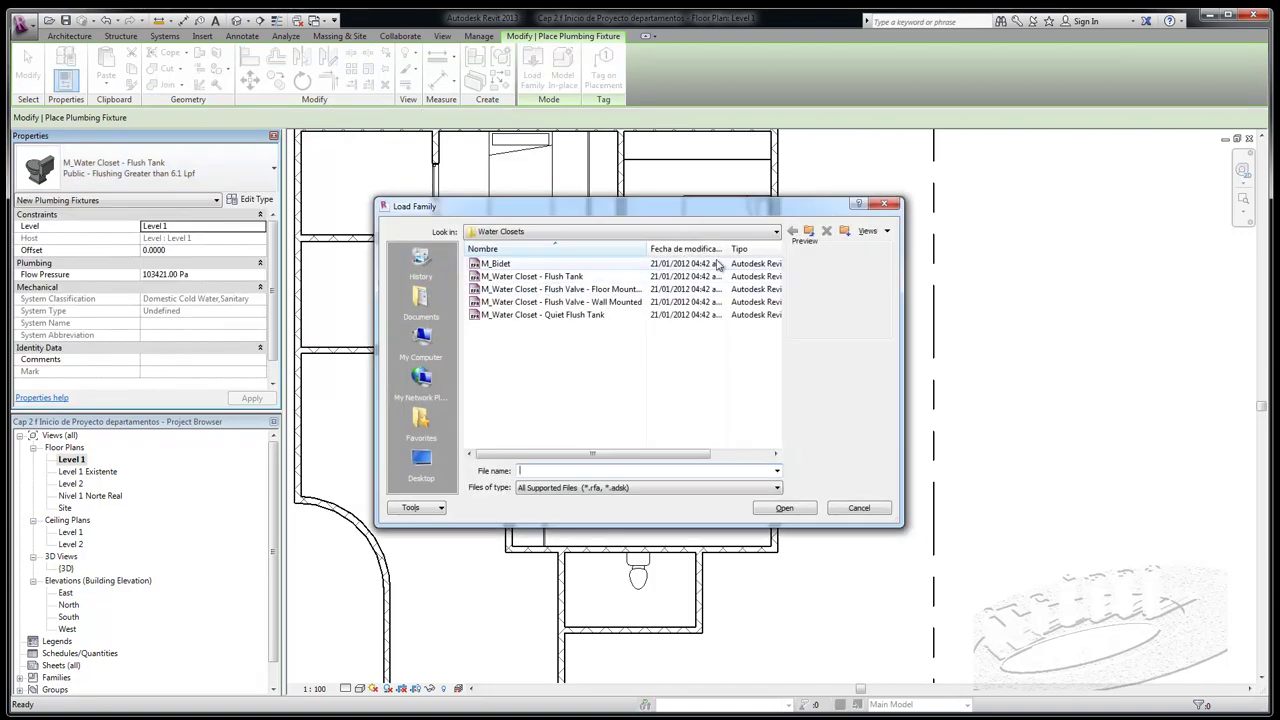
click(809, 231)
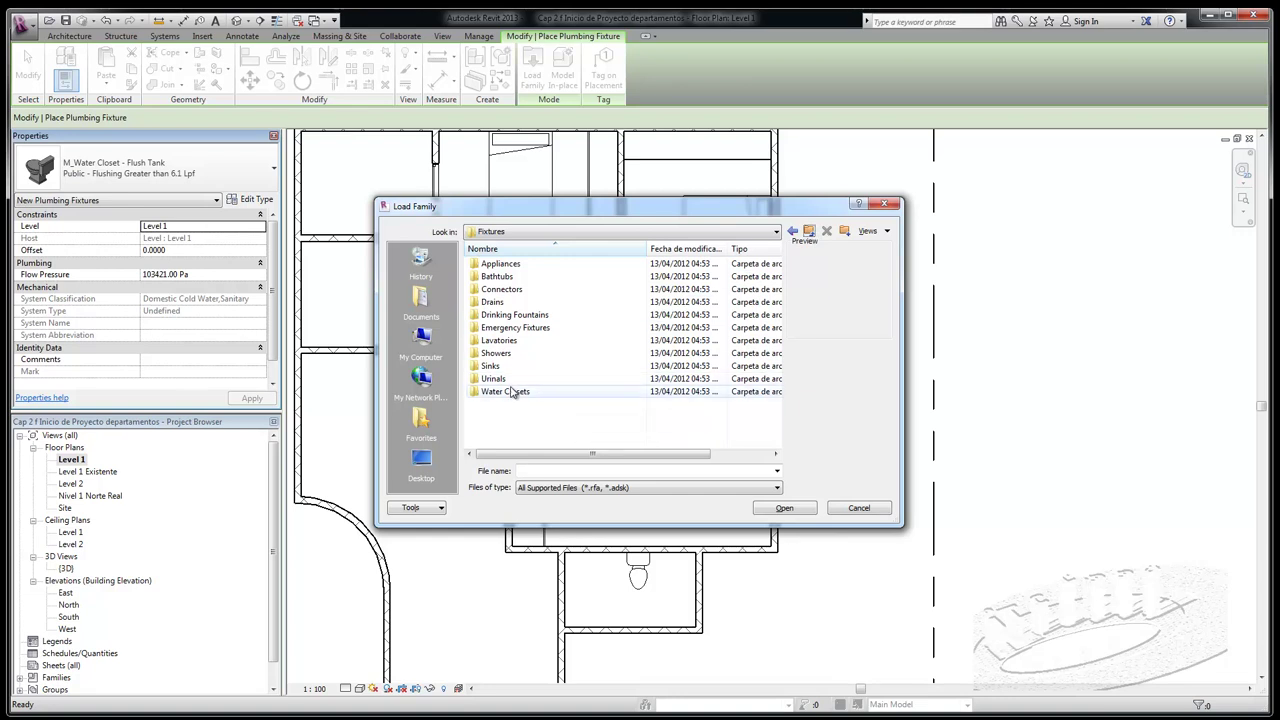
double_click(478, 353)
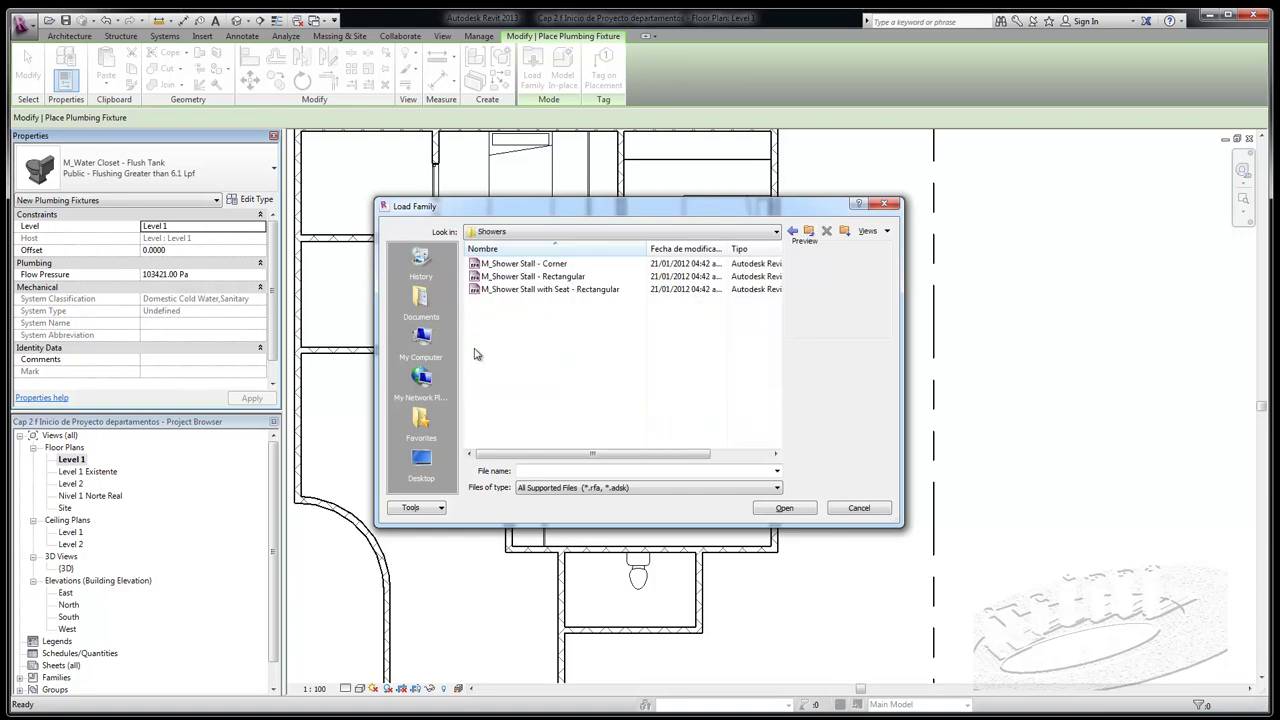
click(476, 264)
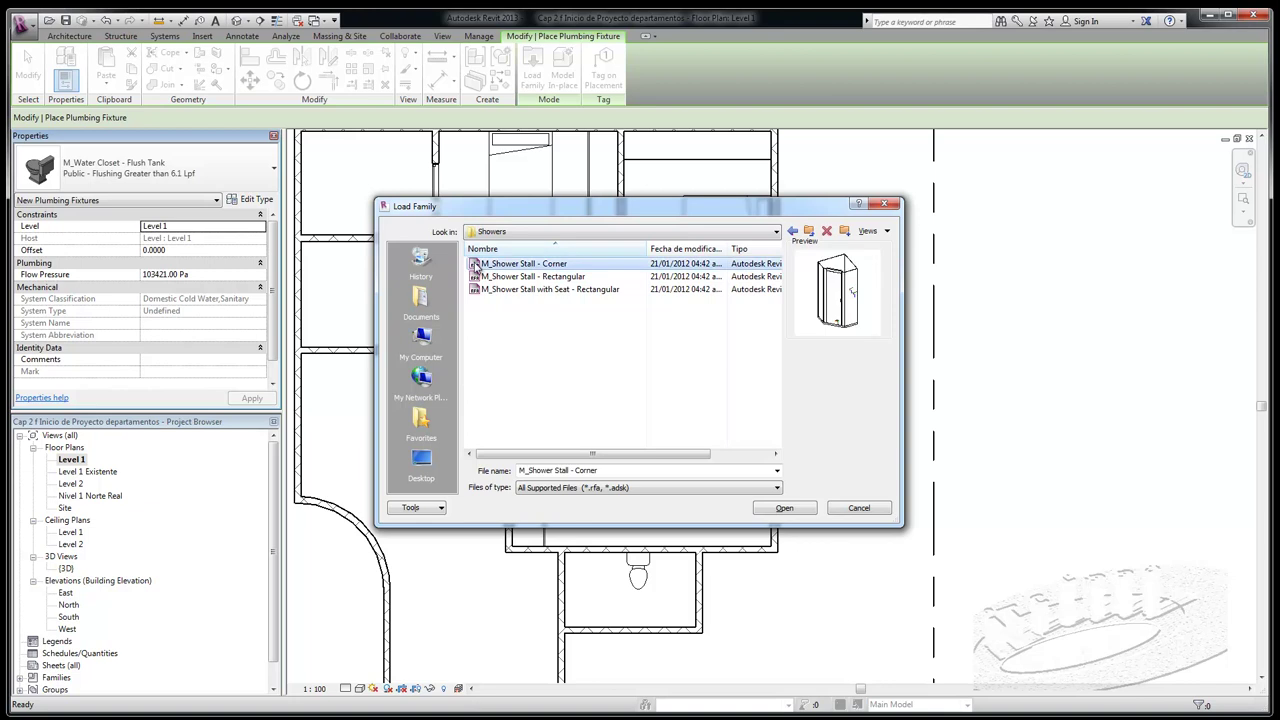
key(Down)
key(Down)
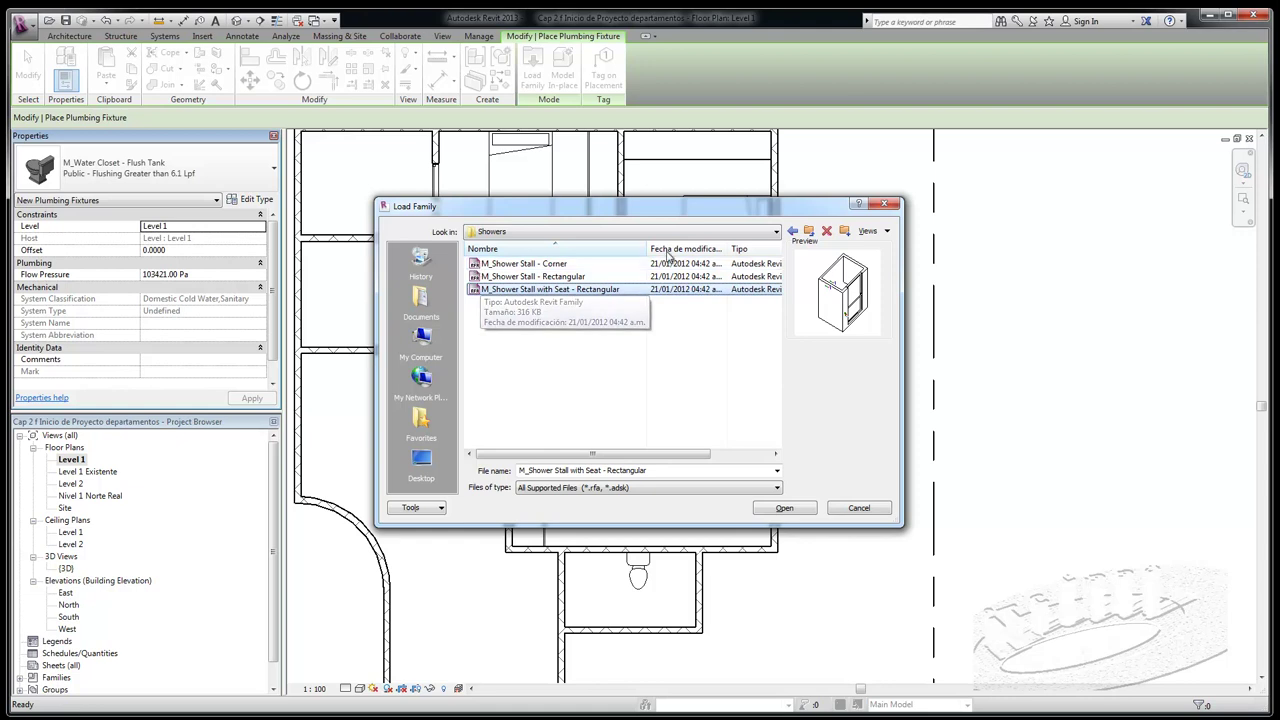
click(809, 231)
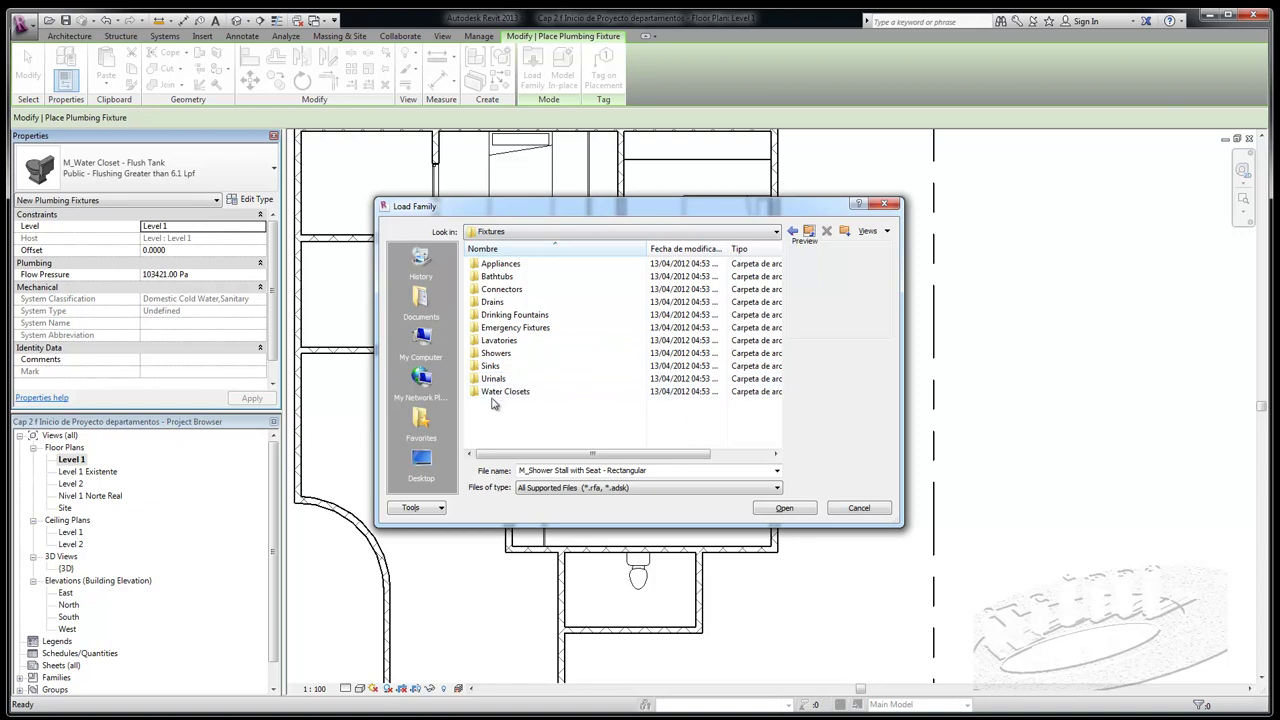
Preview the Appliances, Bathtubs and Connectors families in the Fixtures library
double_click(476, 265)
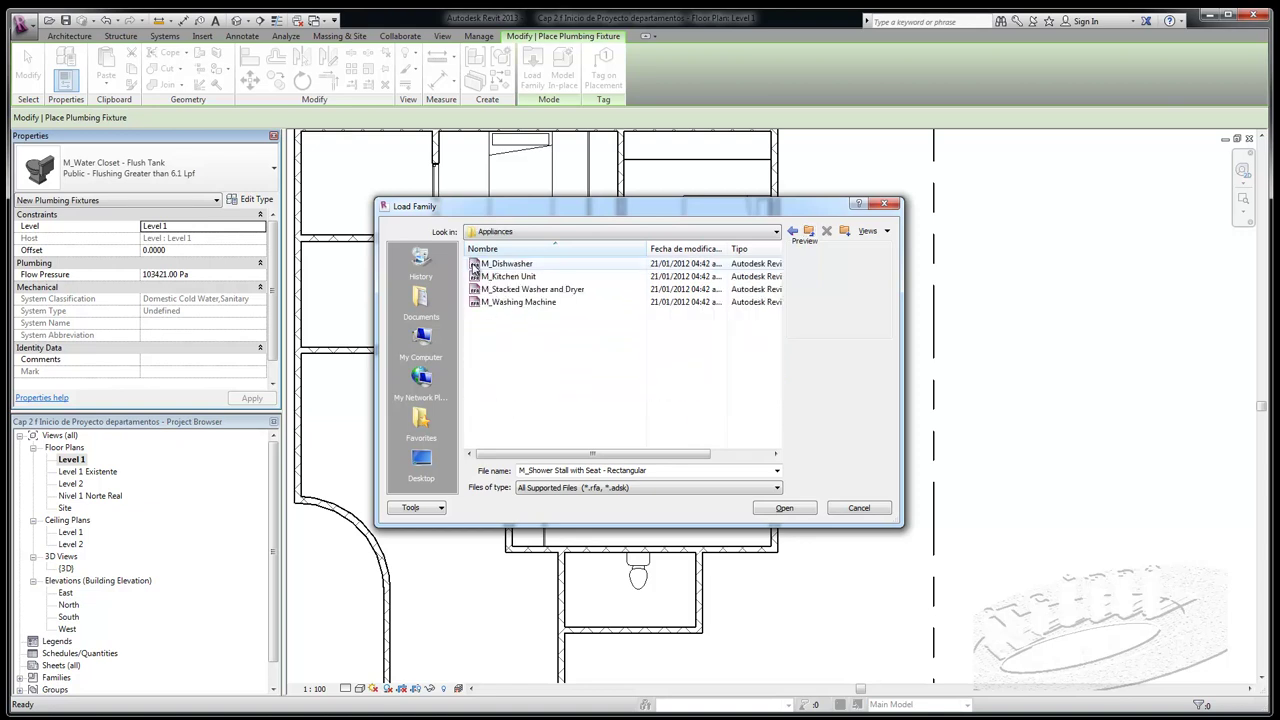
click(476, 263)
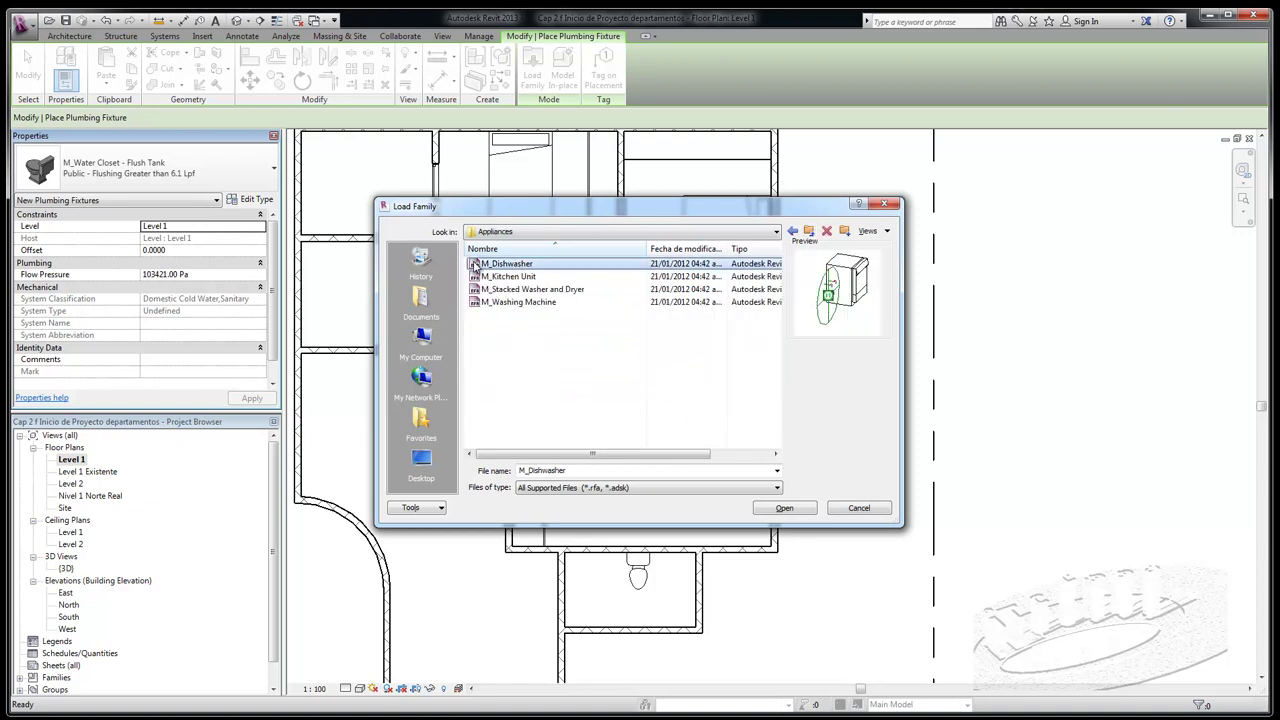
key(Down)
key(Down)
key(Down)
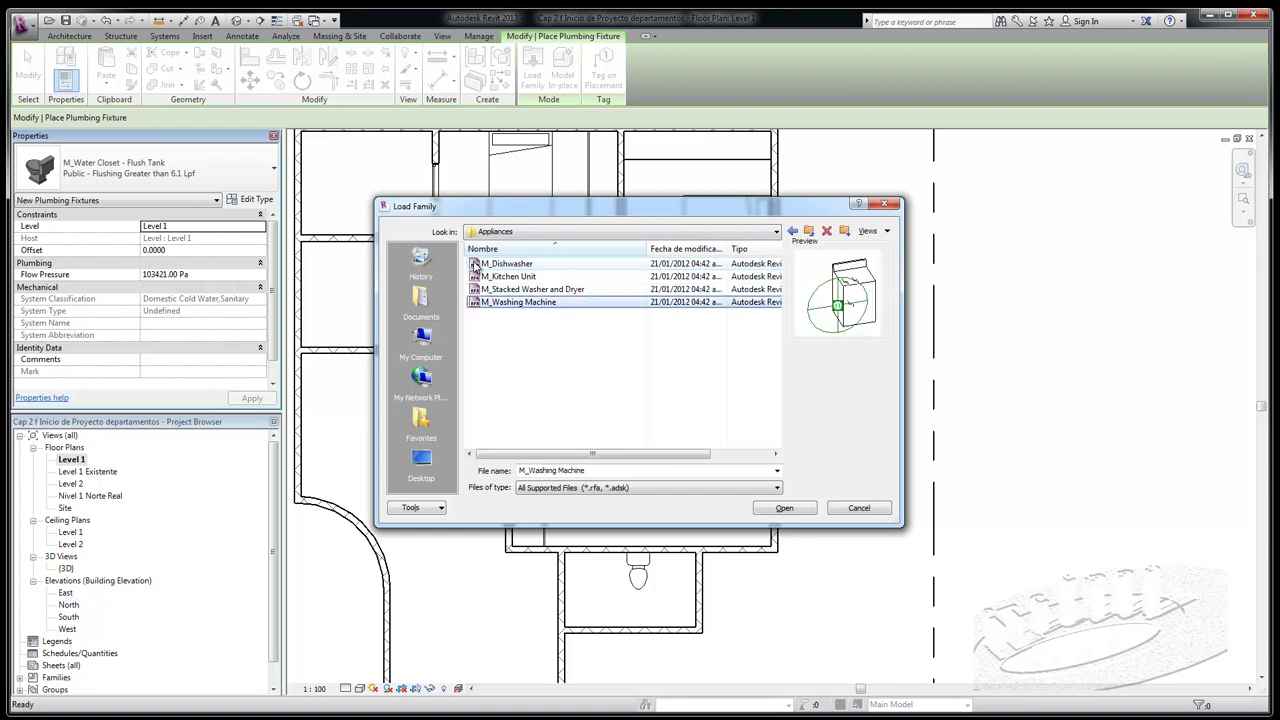
click(809, 231)
double_click(472, 278)
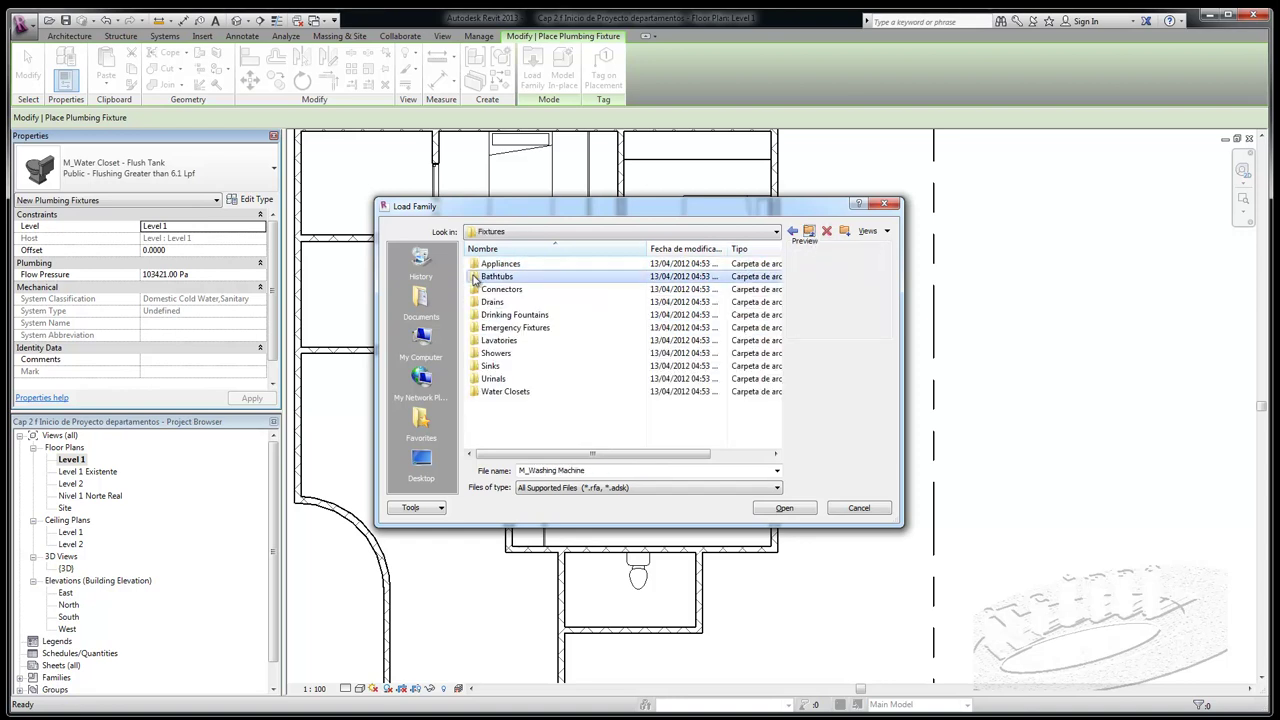
click(478, 264)
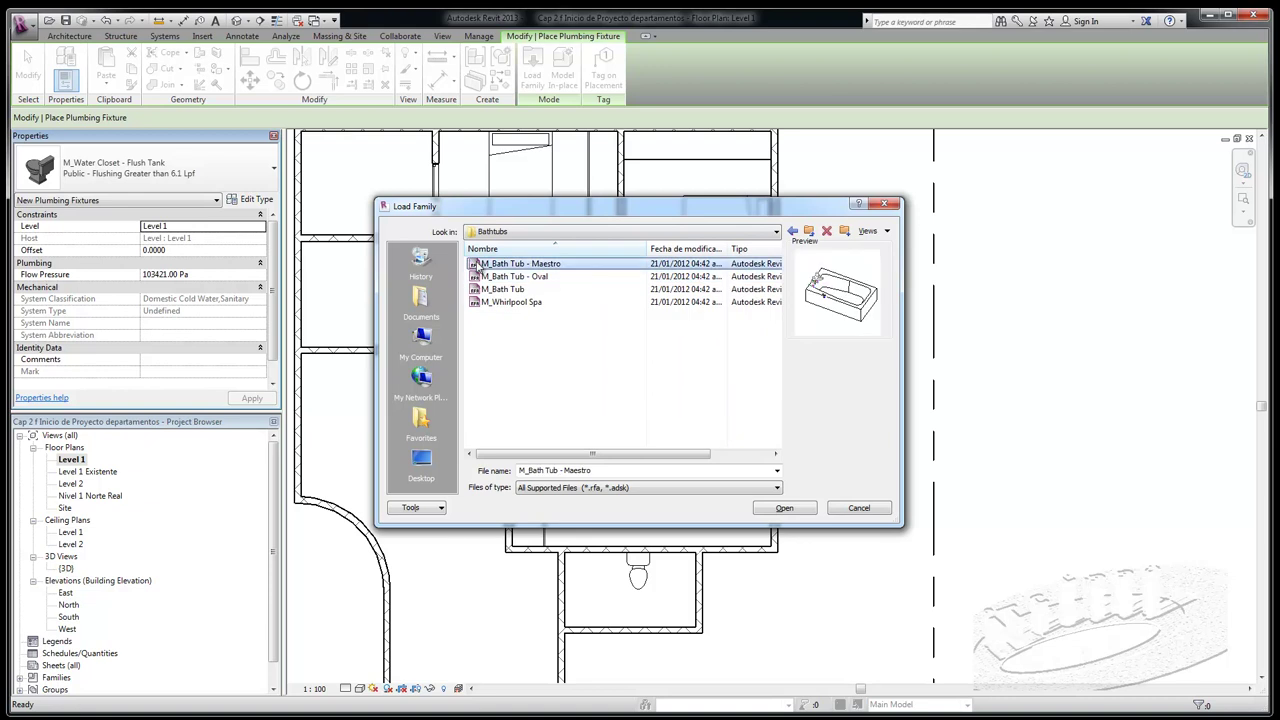
key(Down)
key(Down)
key(Down)
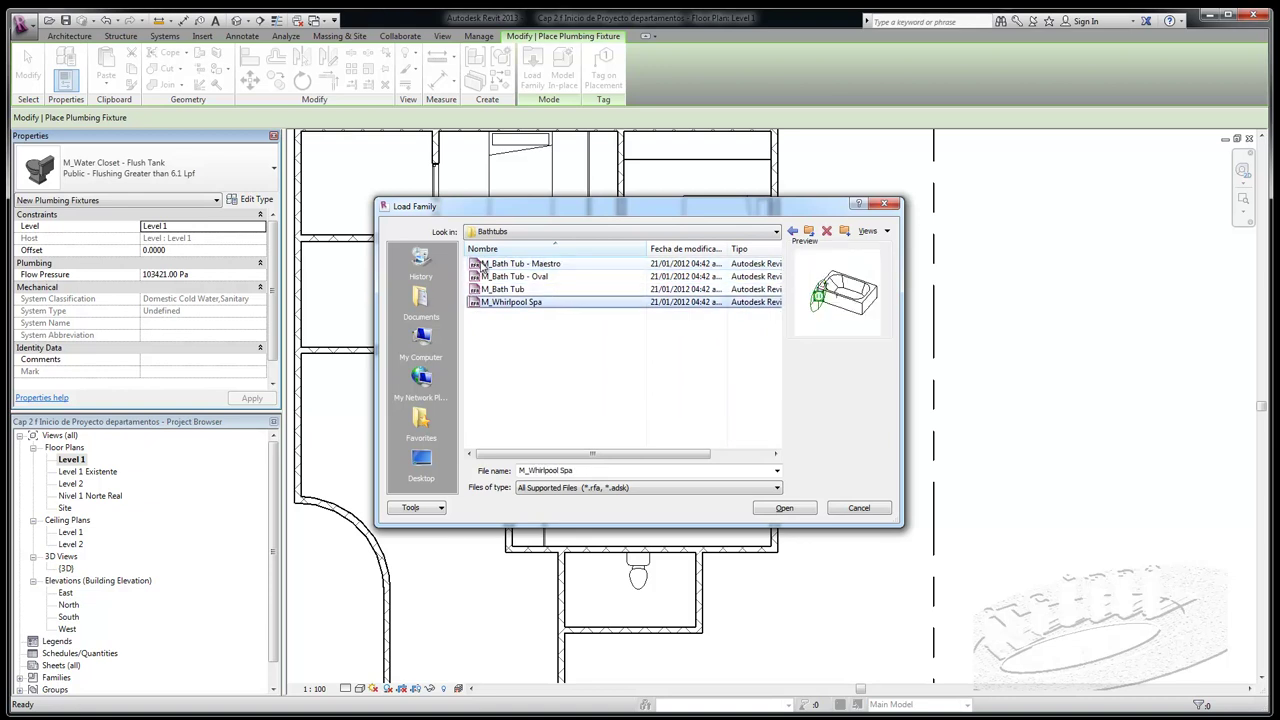
click(809, 231)
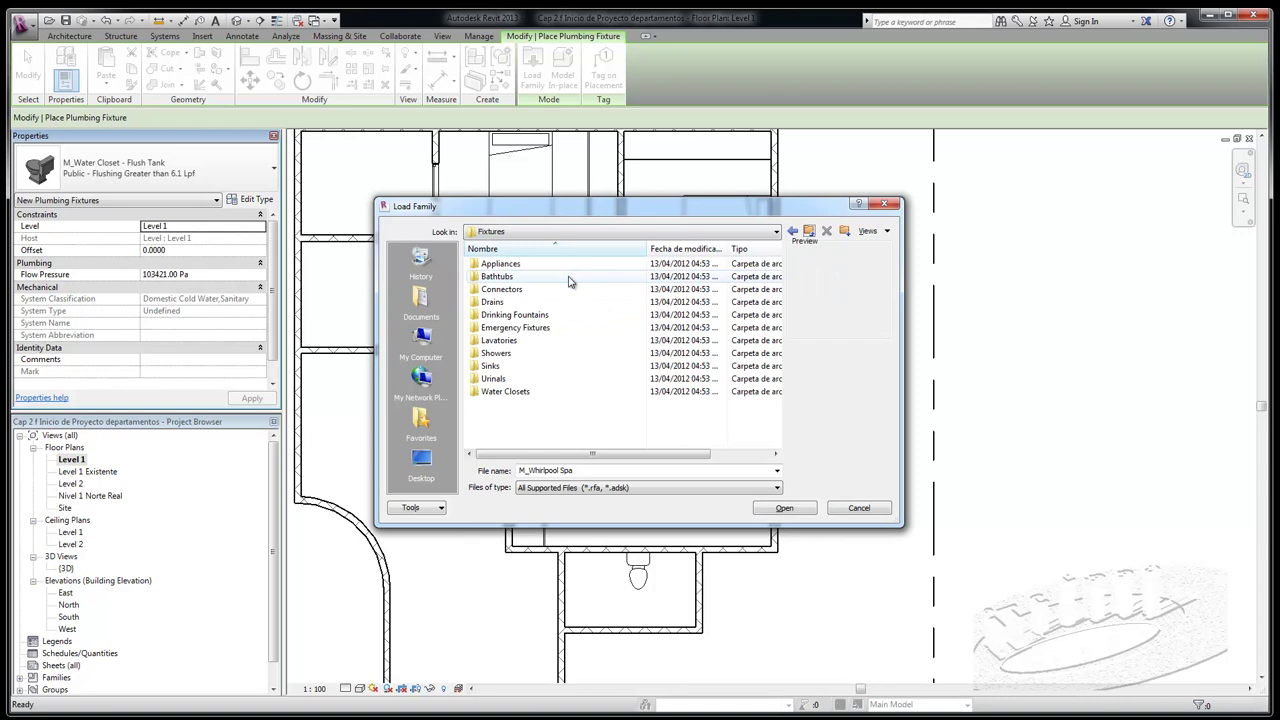
double_click(477, 290)
click(478, 264)
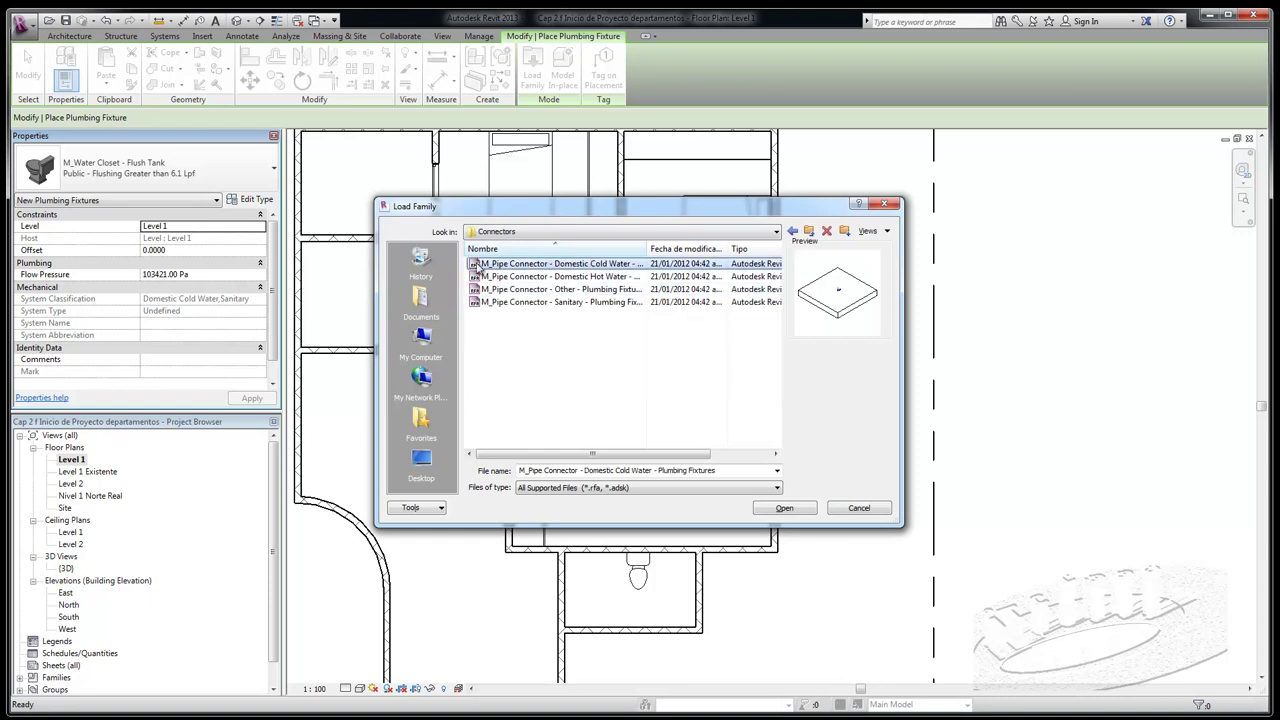
key(Down)
key(Down)
key(Down)
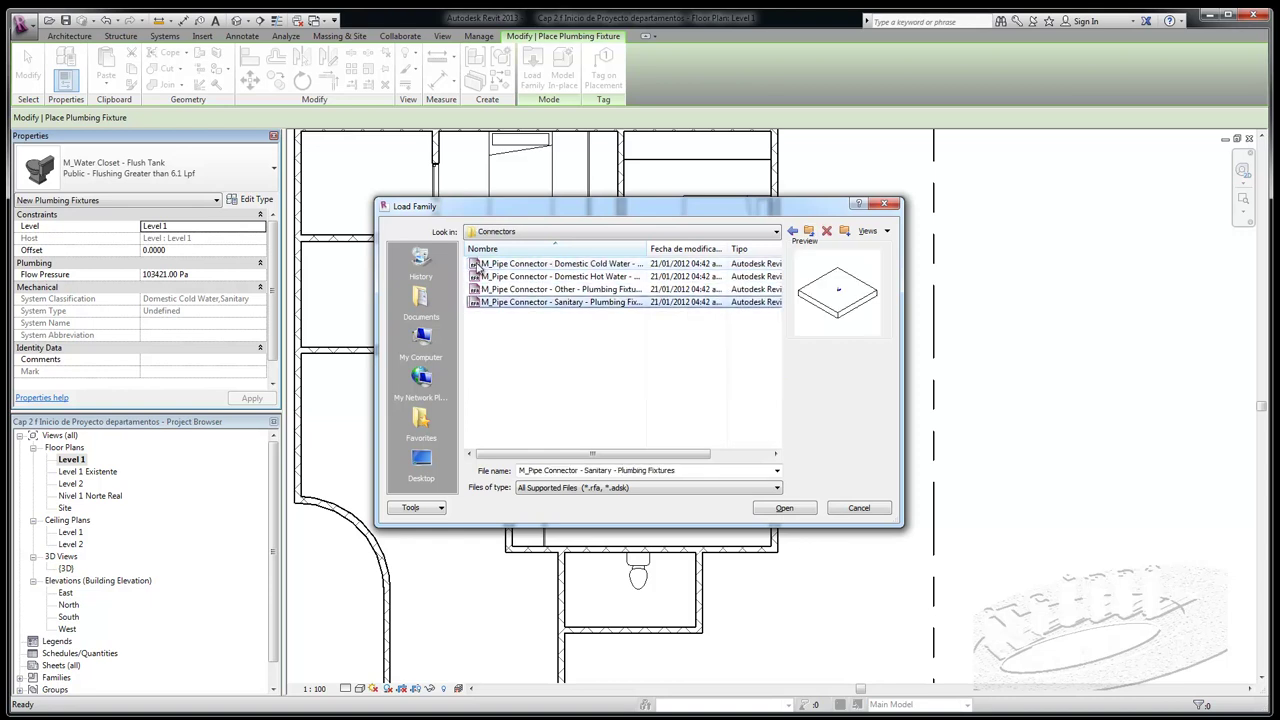
click(809, 231)
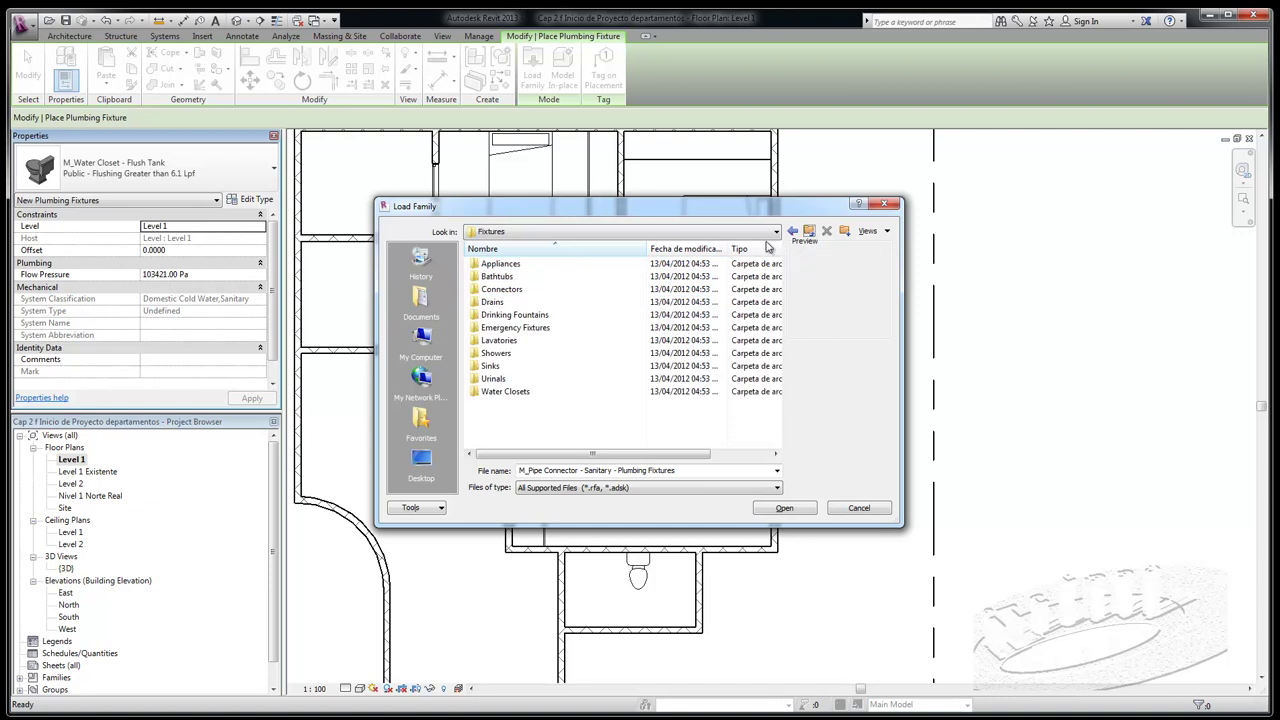
Preview the Drains and Drinking Fountains families in the Fixtures library
double_click(478, 303)
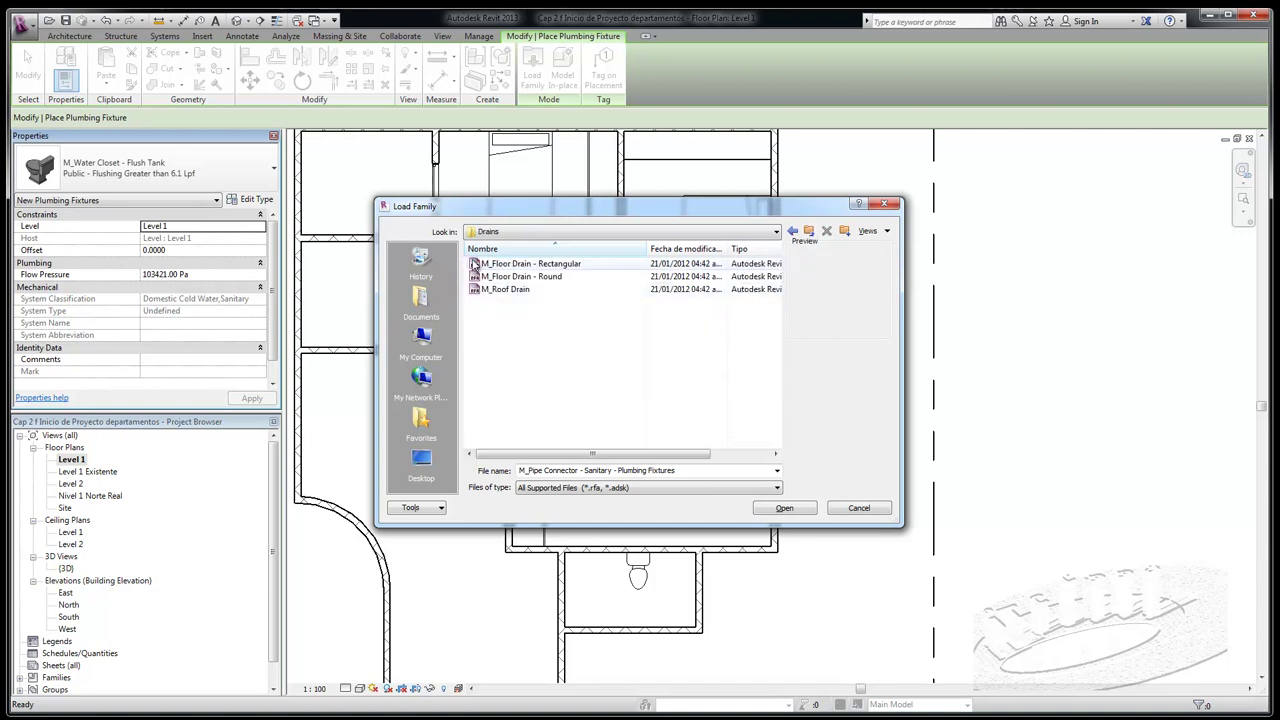
click(475, 265)
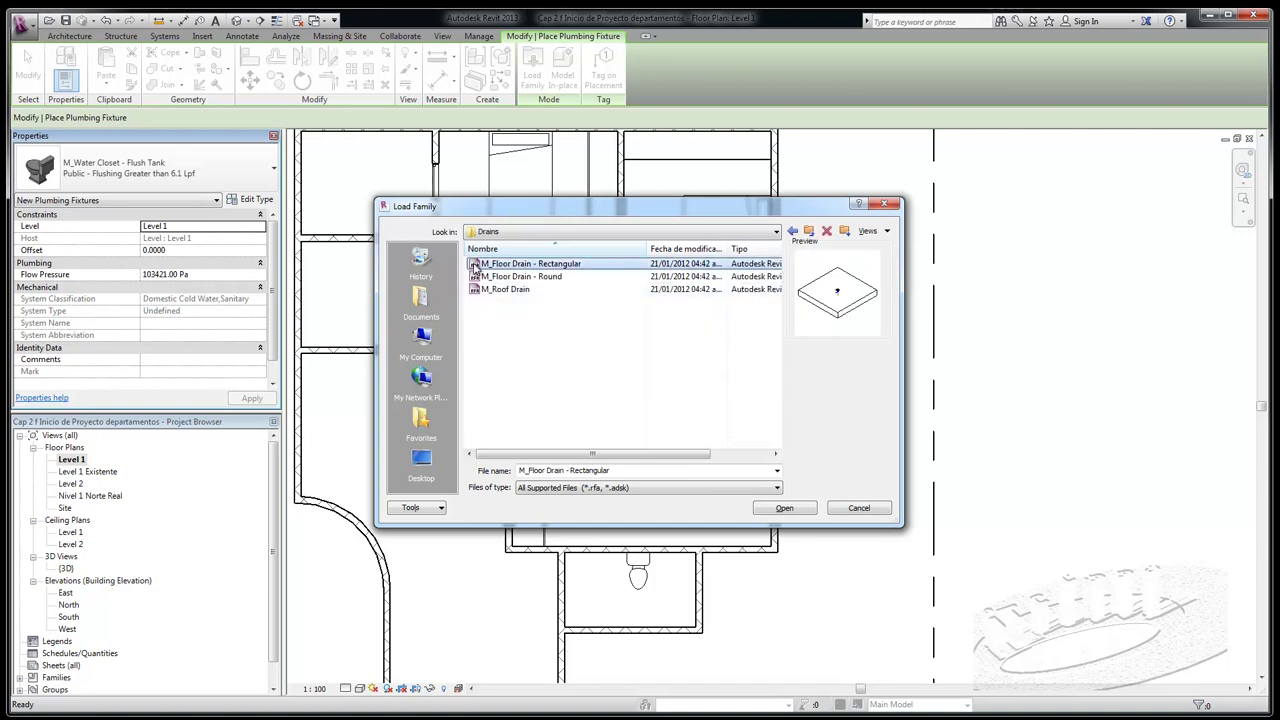
key(Down)
key(Down)
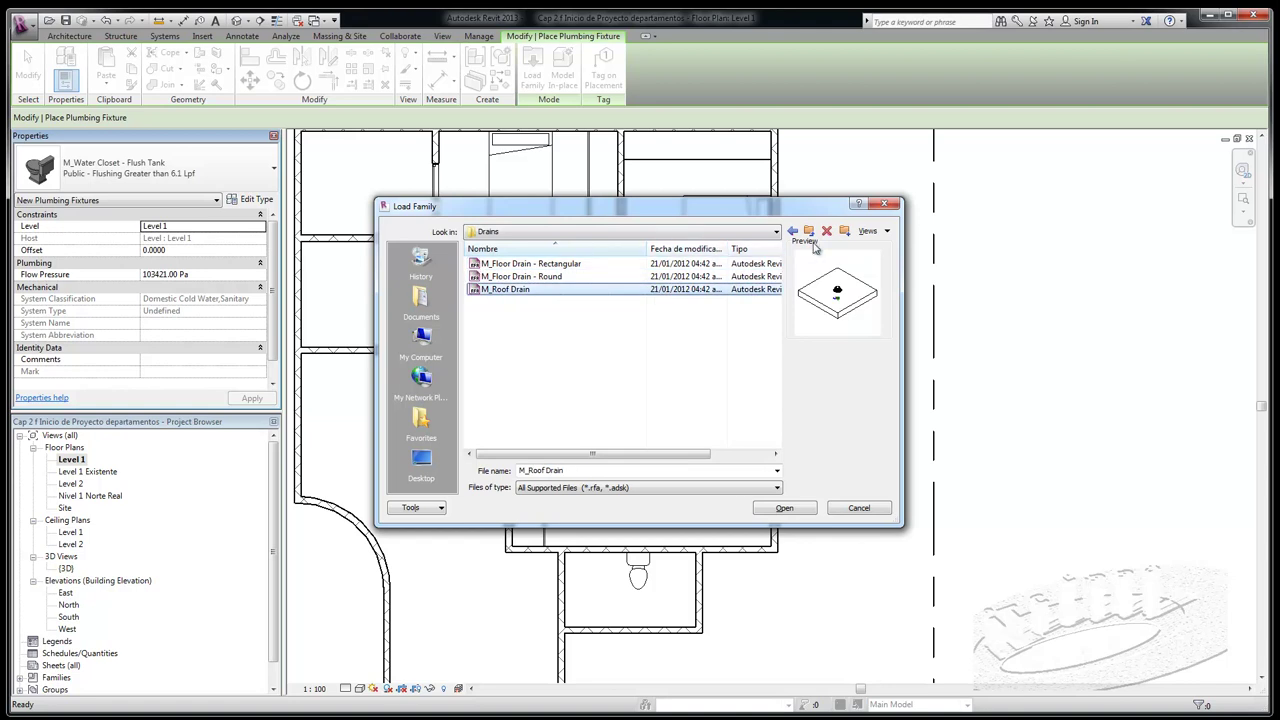
click(809, 231)
double_click(476, 316)
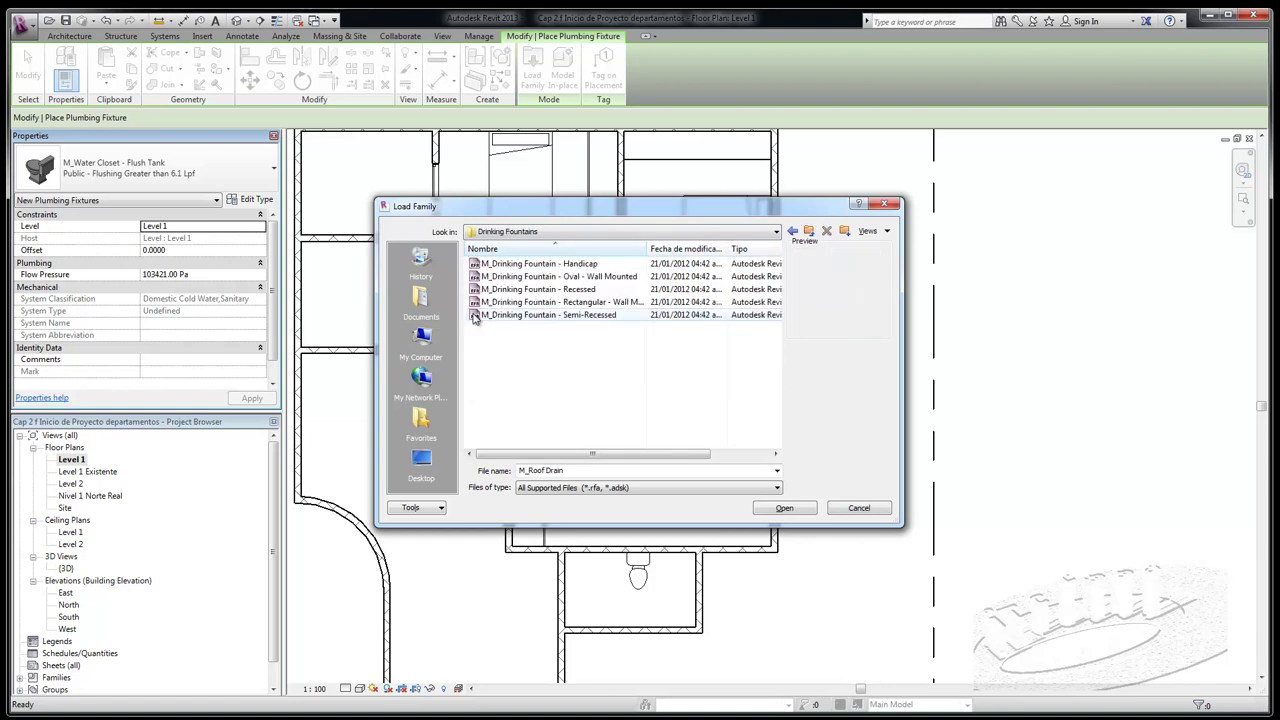
click(508, 264)
click(510, 277)
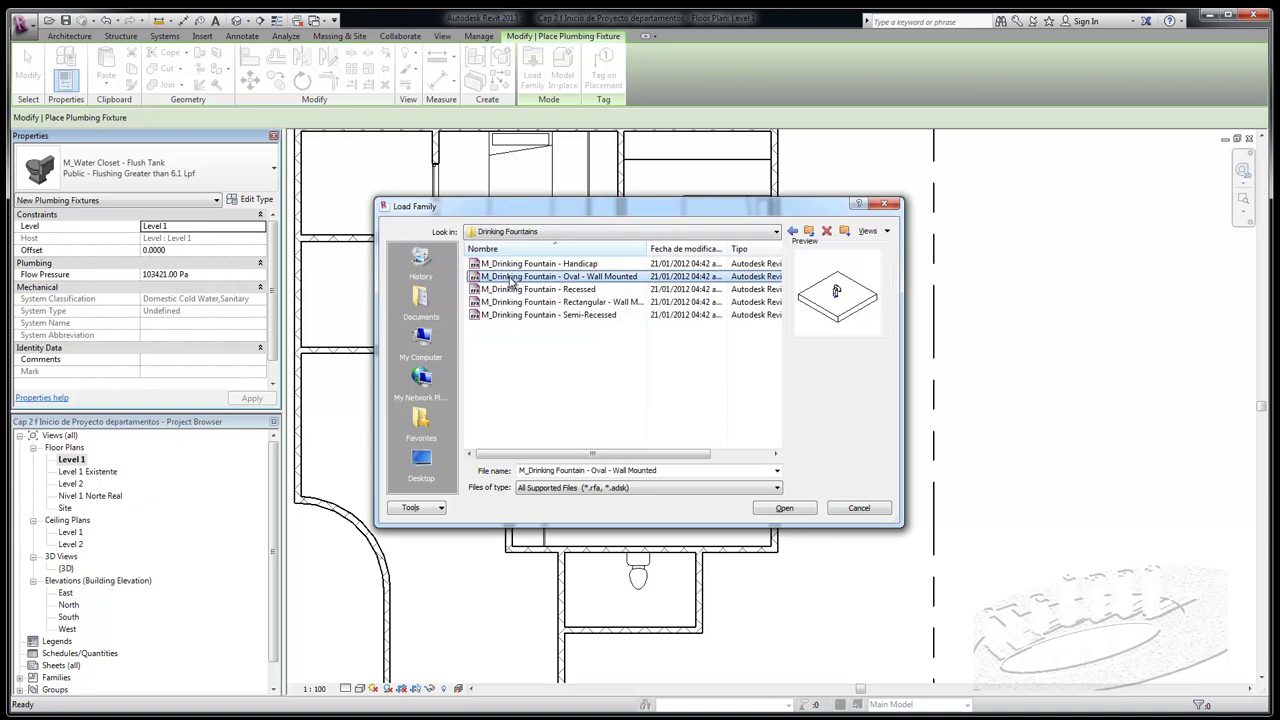
key(Down)
key(Down)
key(Down)
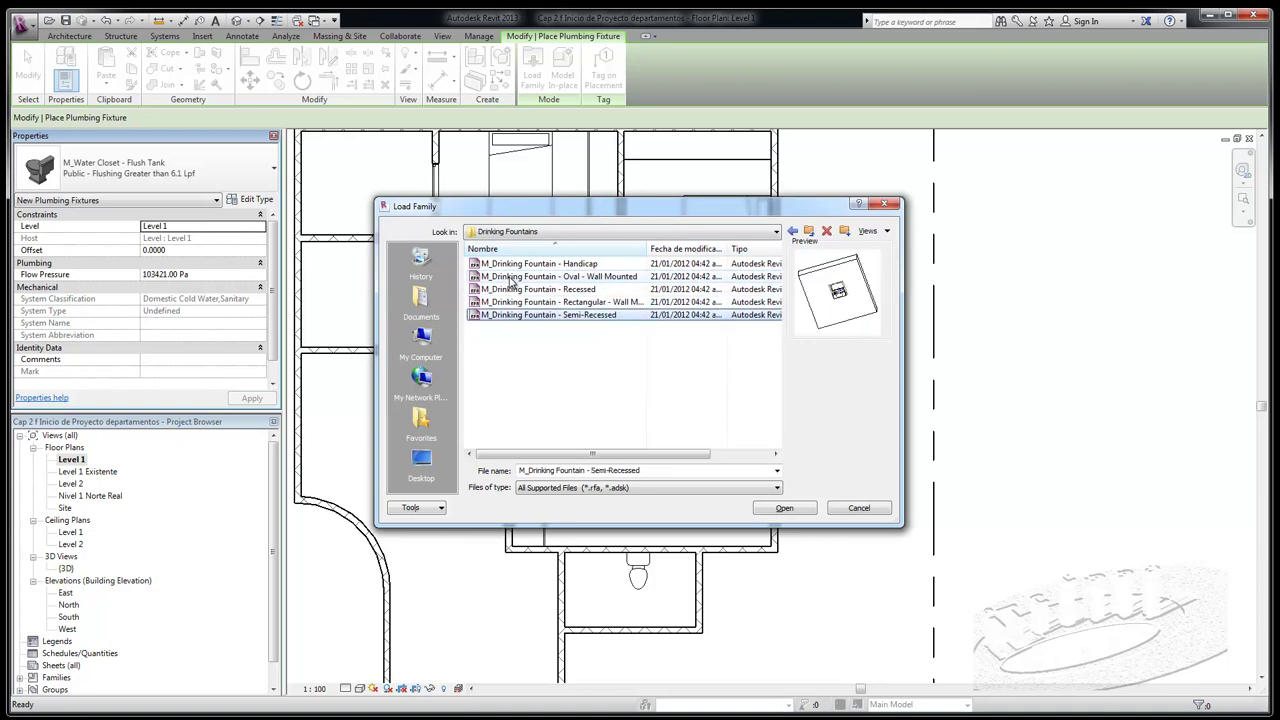
click(810, 231)
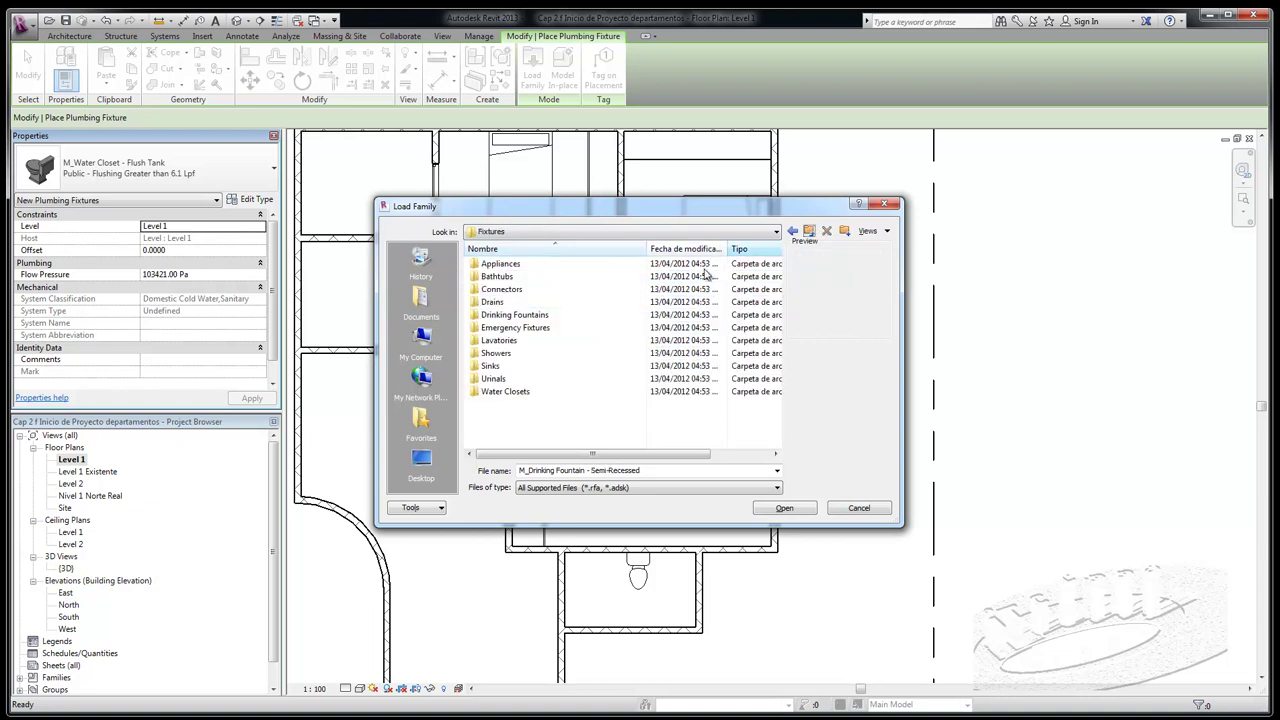
Open Lavatories, compare the previews, and load M_Lavatory - Oval
double_click(479, 342)
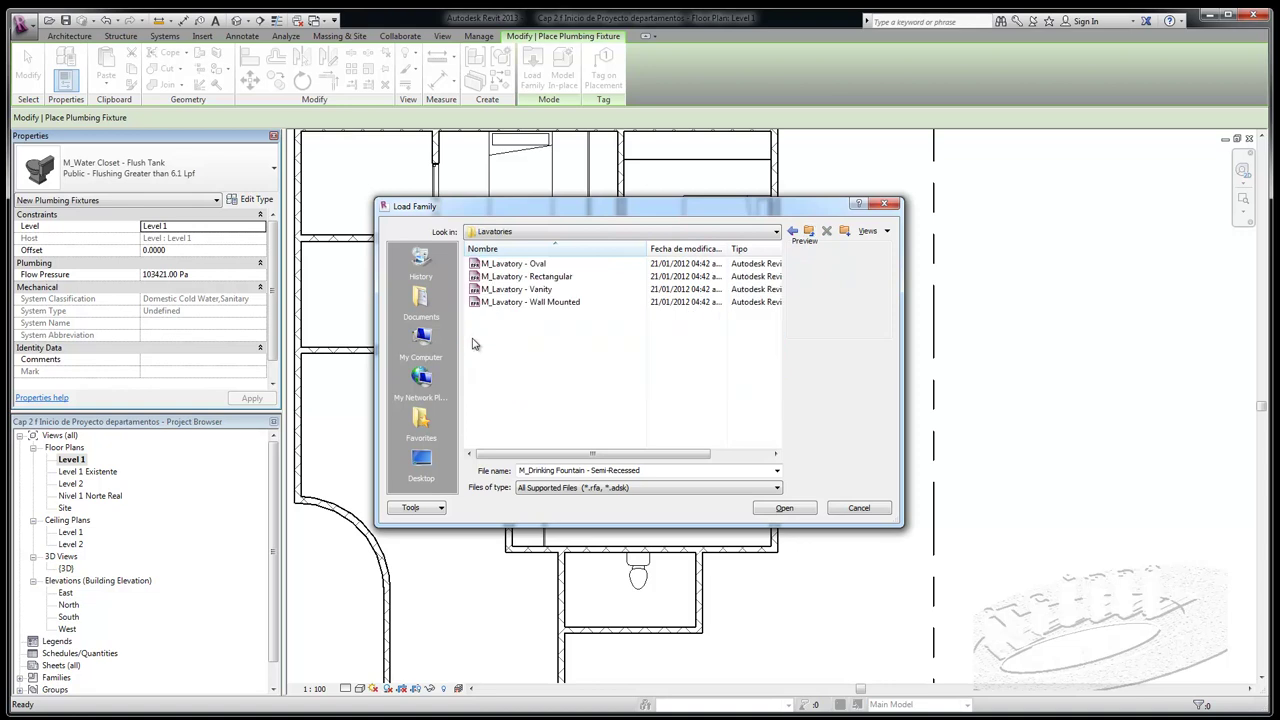
click(507, 264)
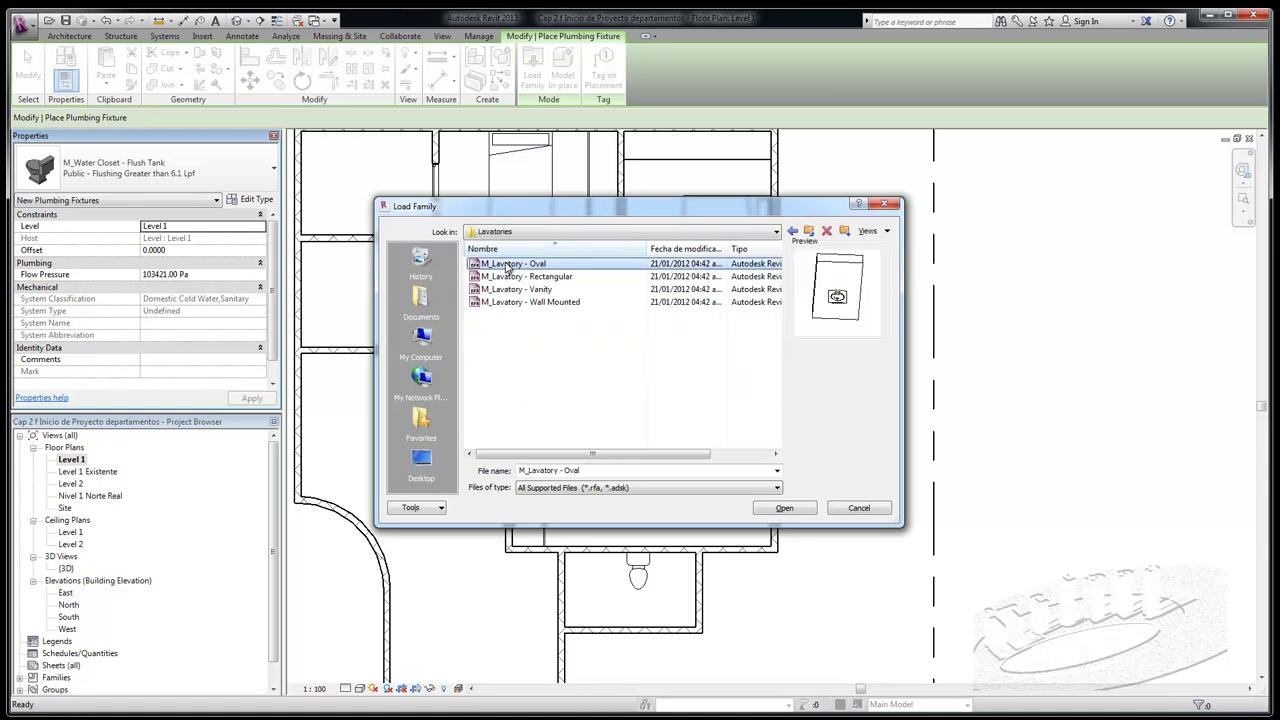
key(Down)
key(Down)
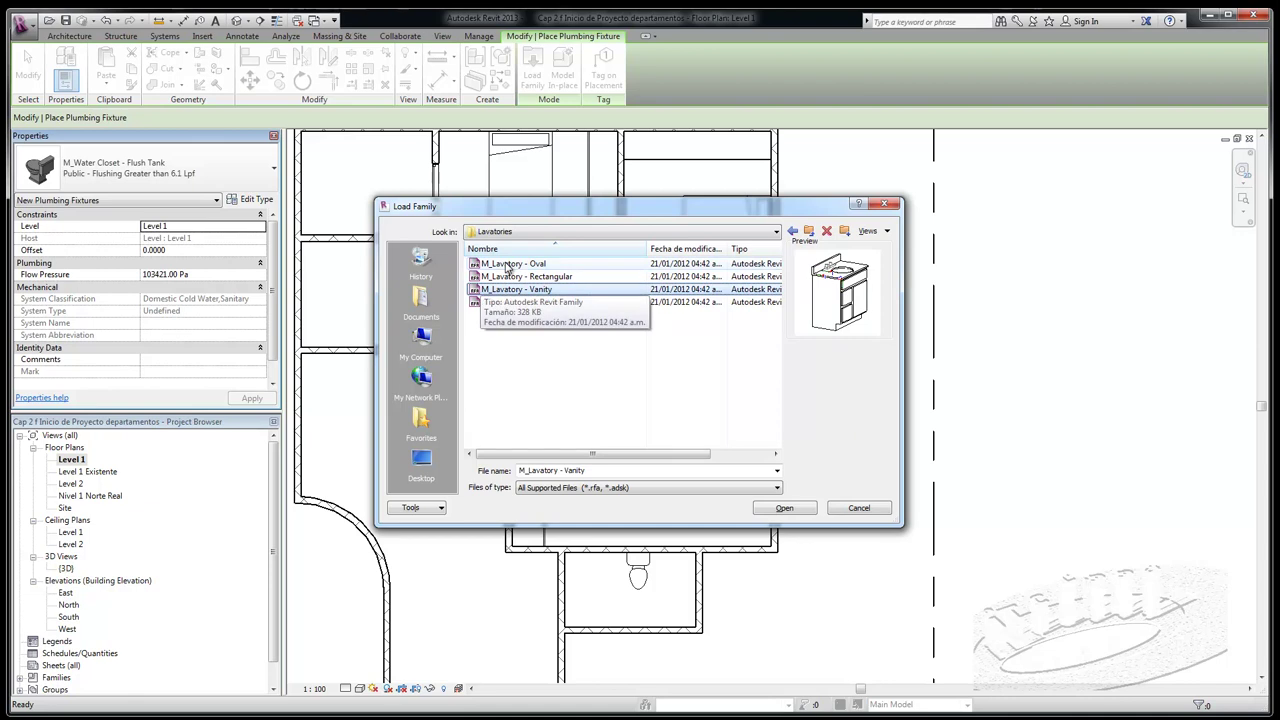
key(Up)
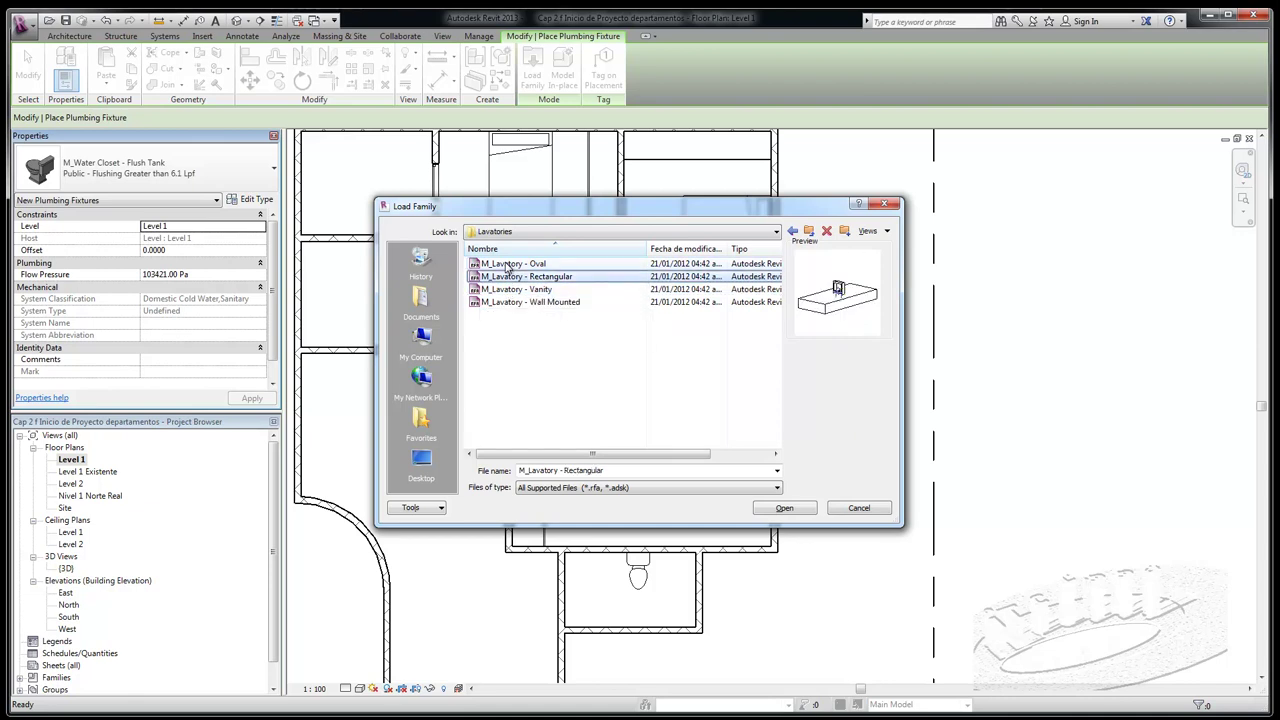
key(Up)
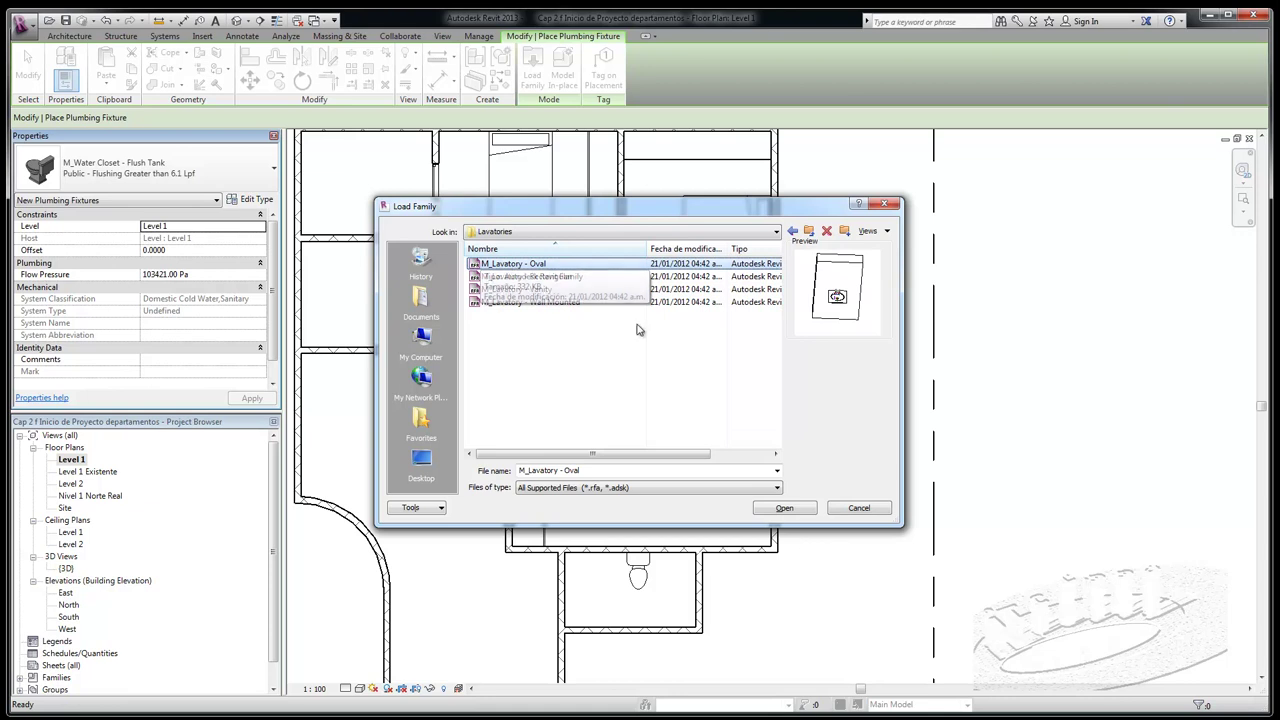
click(788, 509)
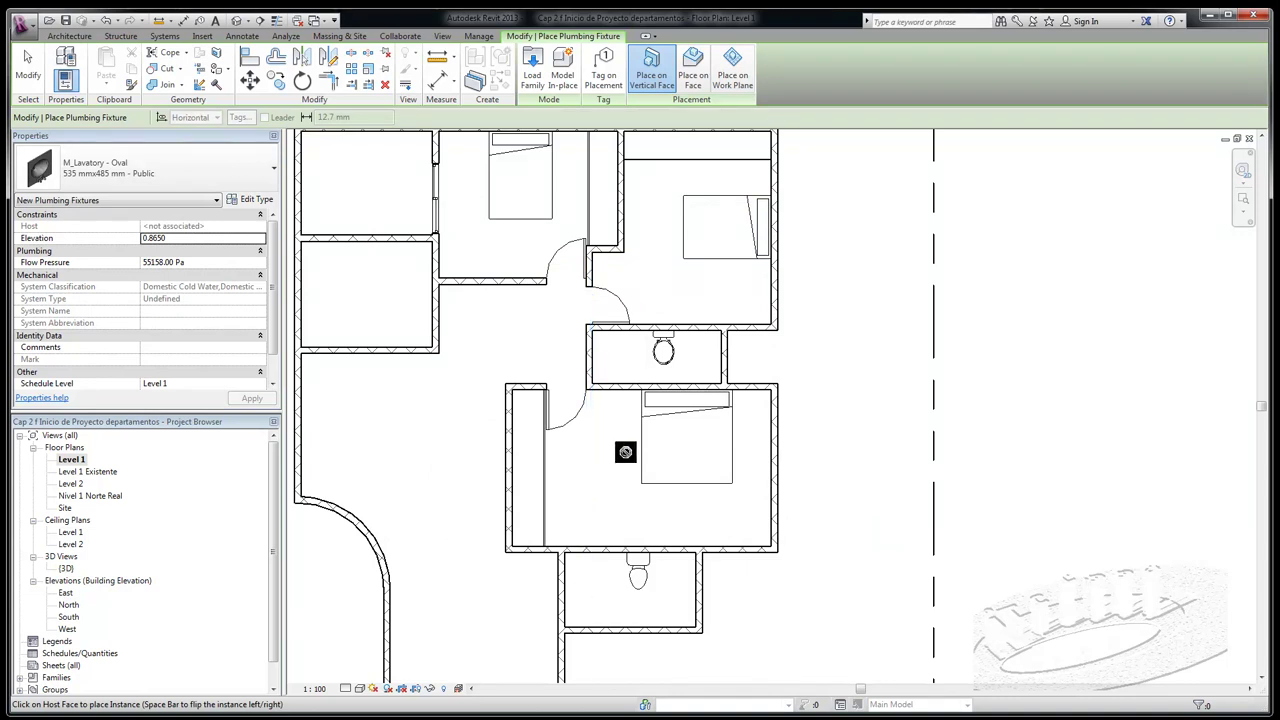
Place oval lavatories beside the toilets in both bathrooms, undoing one misplaced lavatory
scroll(626, 452, down, 2)
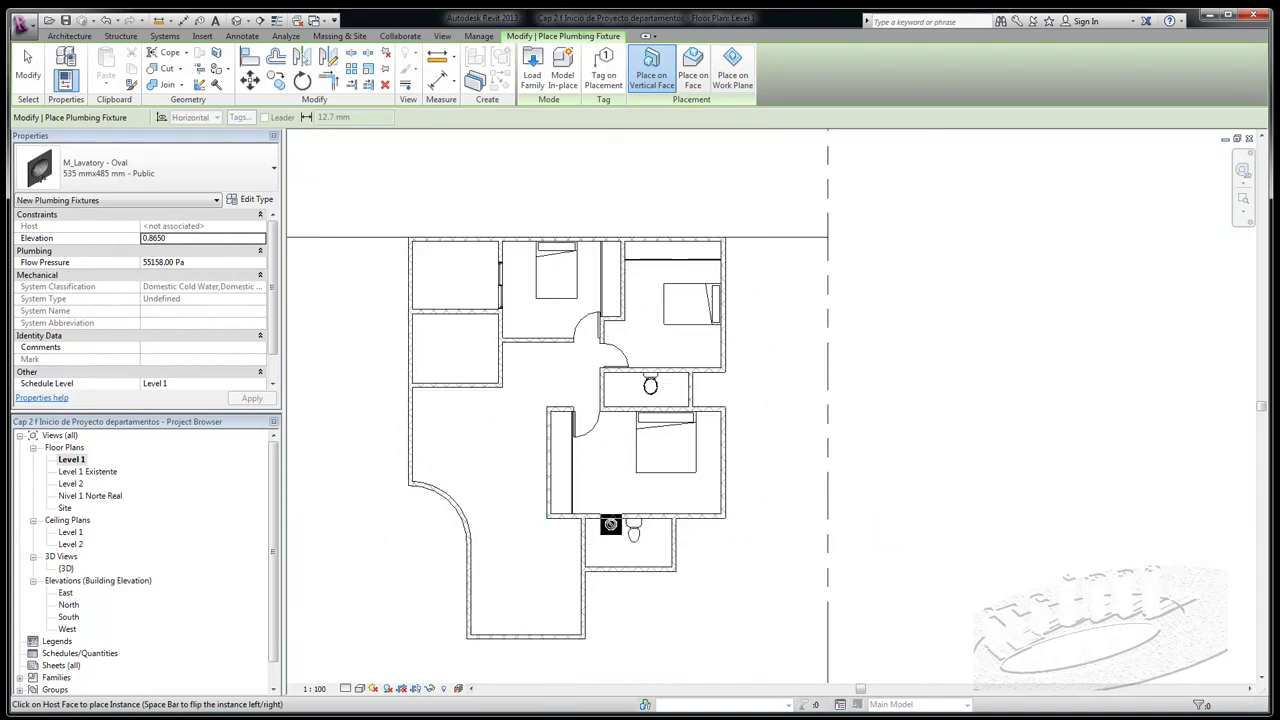
scroll(592, 536, up, 2)
click(592, 545)
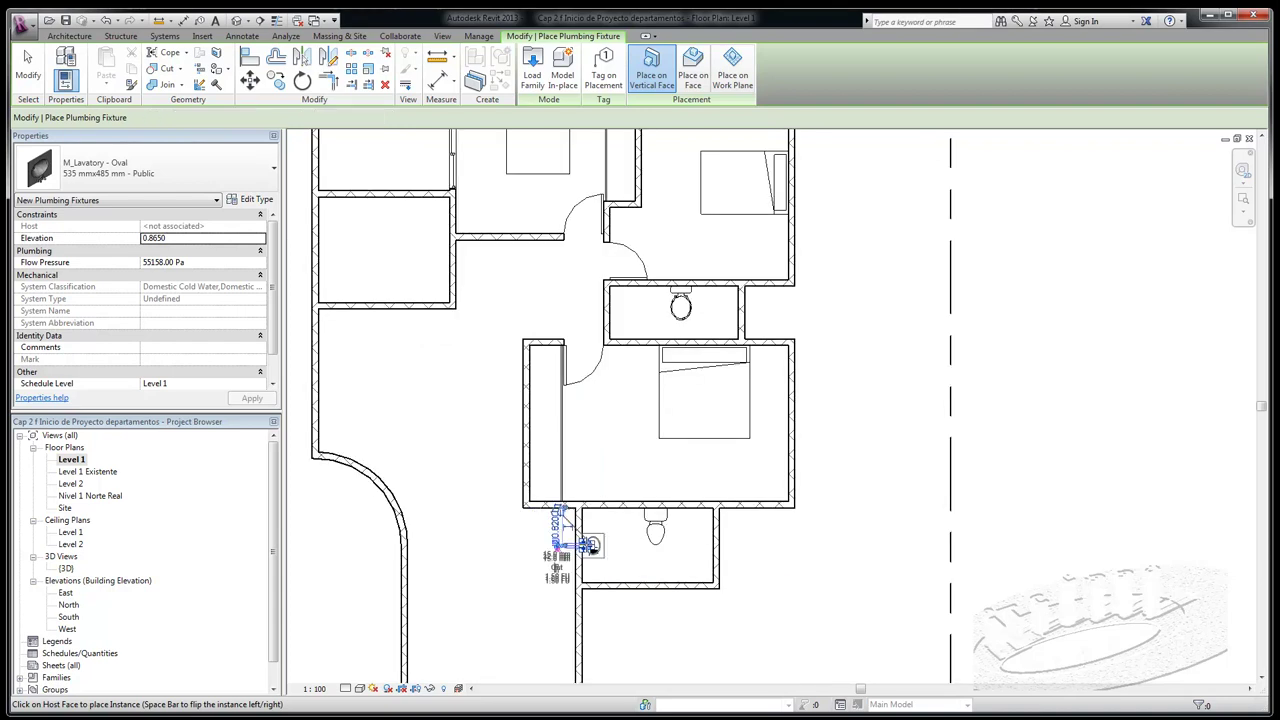
scroll(602, 570, up, 2)
scroll(602, 570, up, 1)
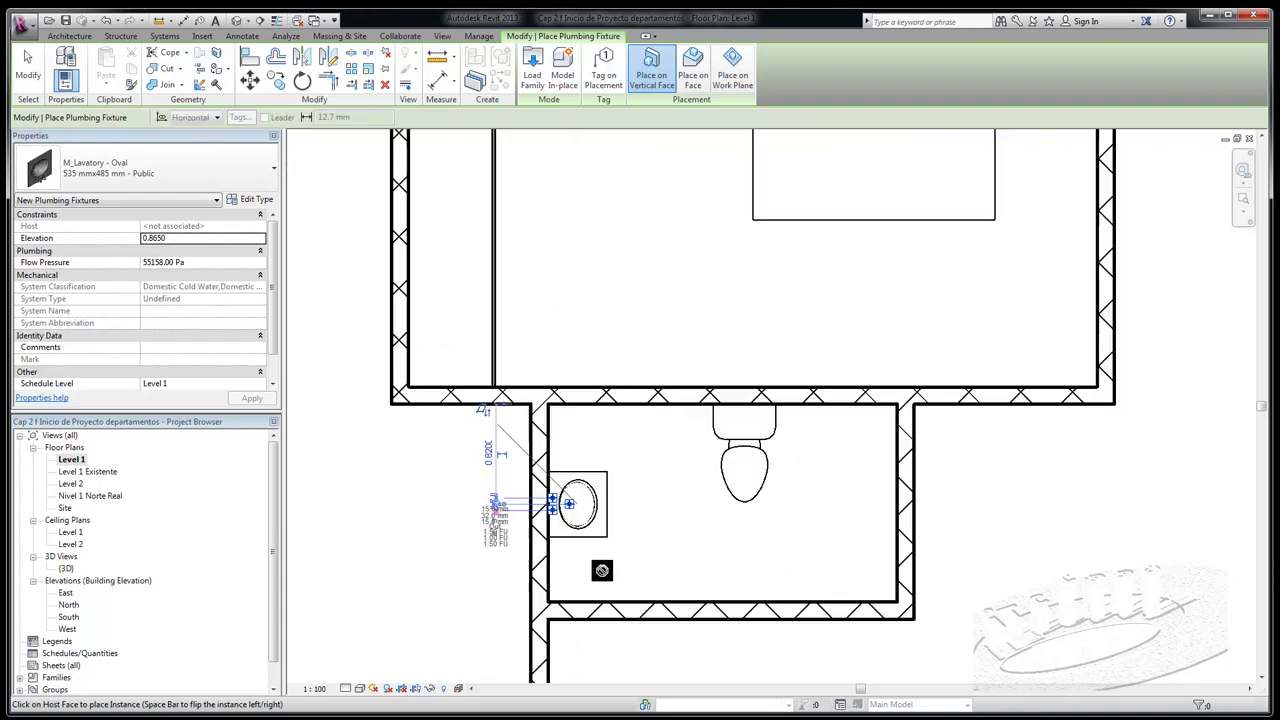
scroll(602, 570, up, 1)
scroll(602, 570, up, 1)
key(ctrl+z)
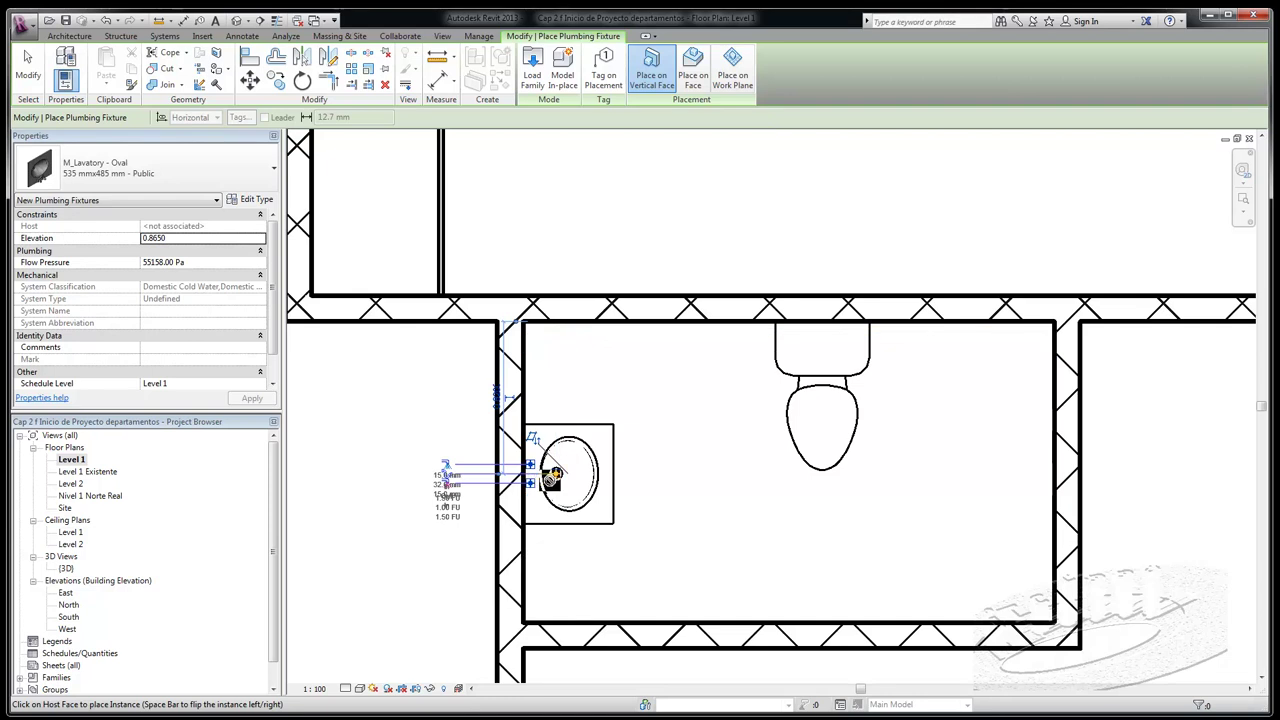
scroll(597, 573, down, 1)
scroll(597, 573, down, 3)
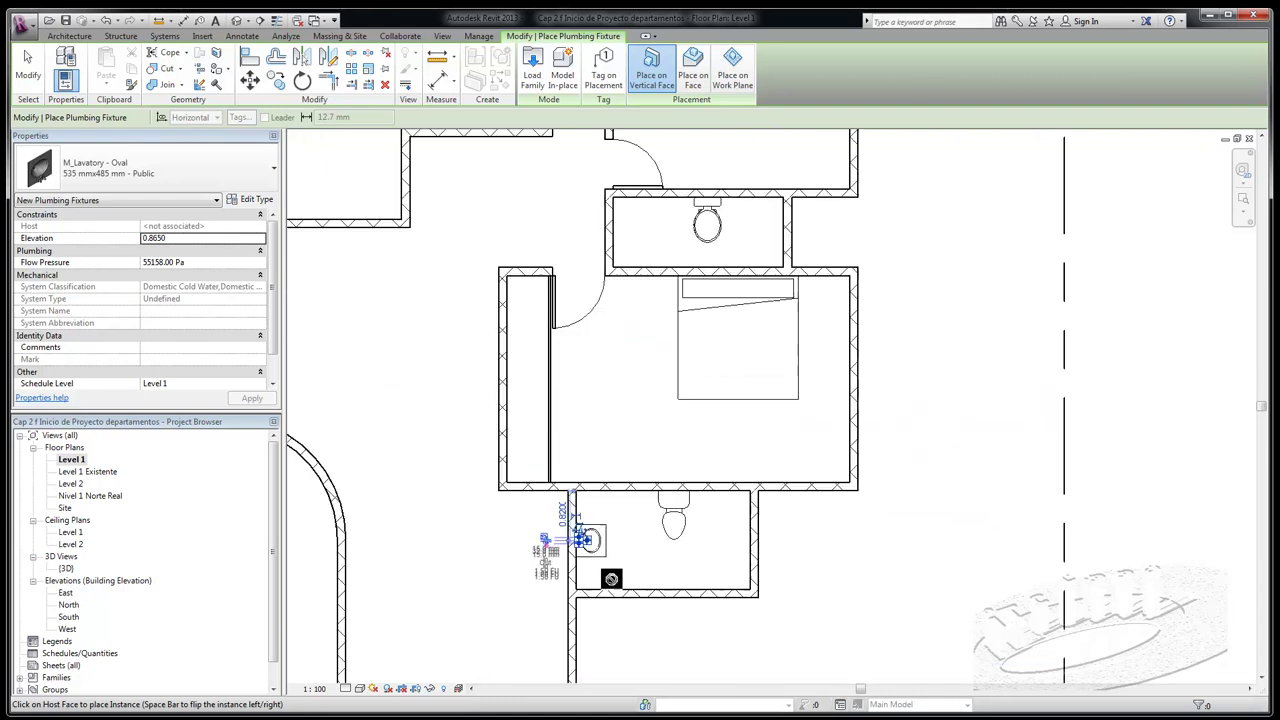
scroll(622, 335, up, 1)
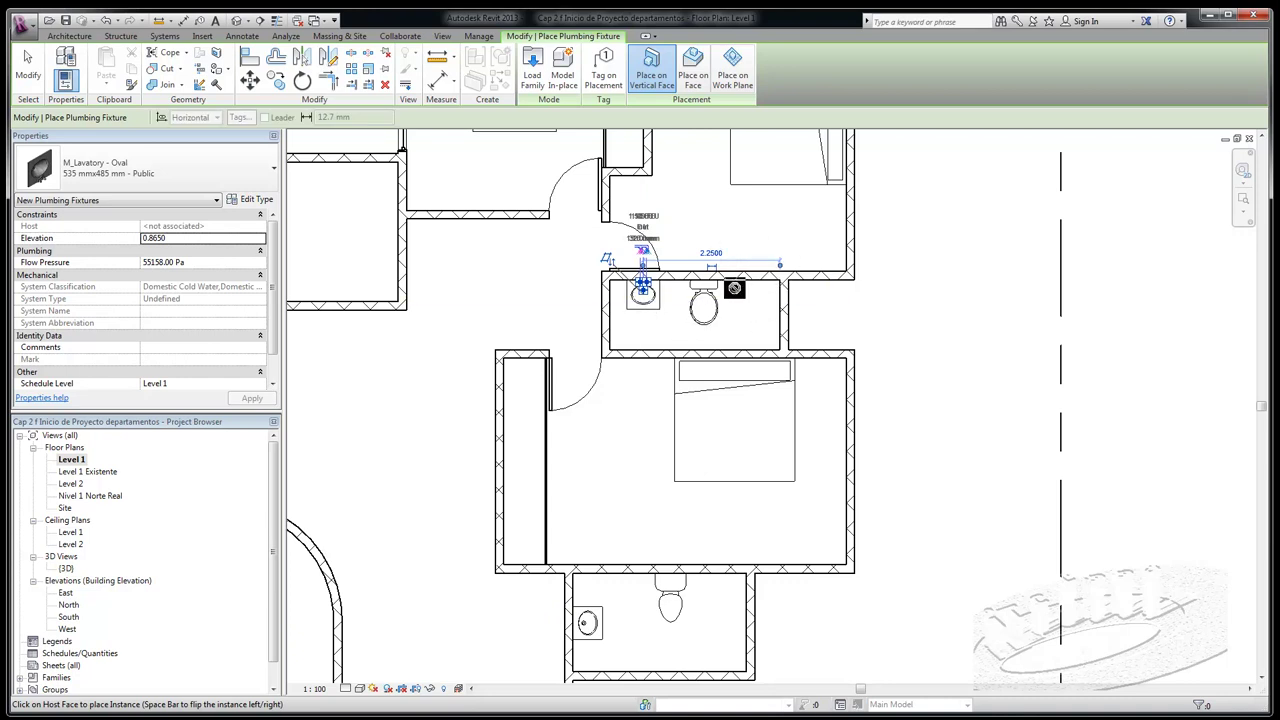
key(Escape)
key(Escape)
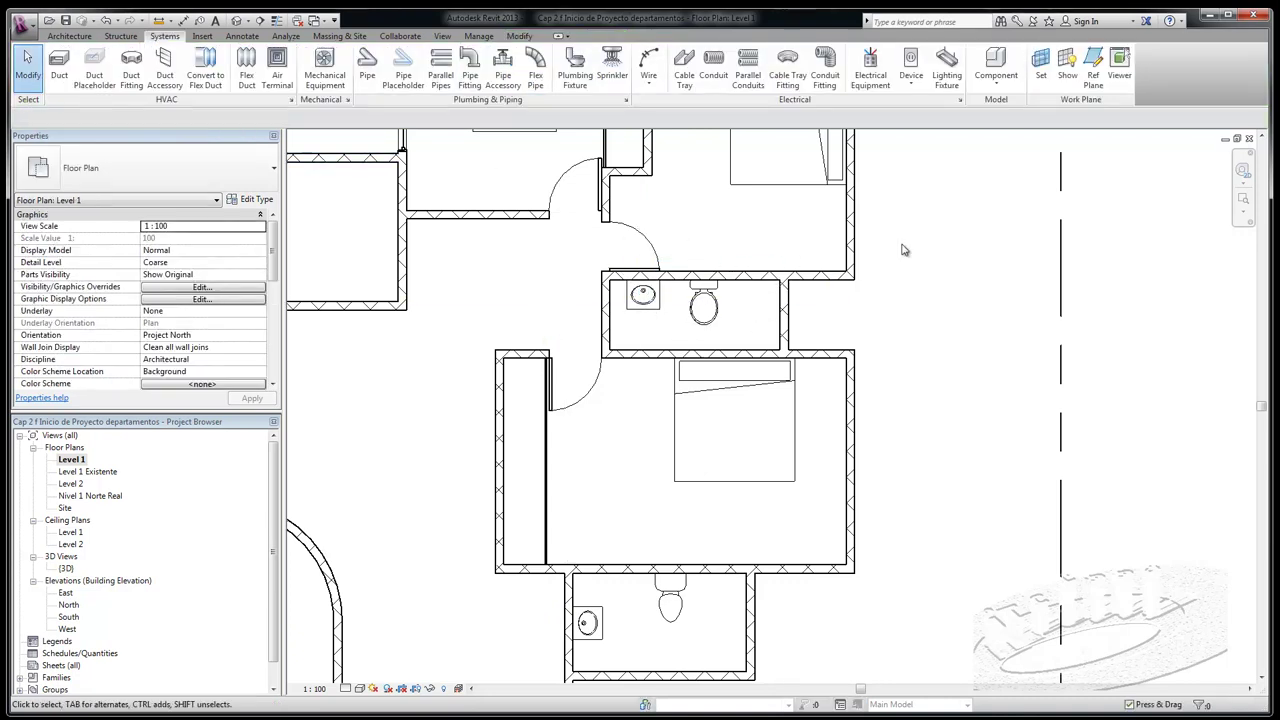
scroll(903, 250, down, 2)
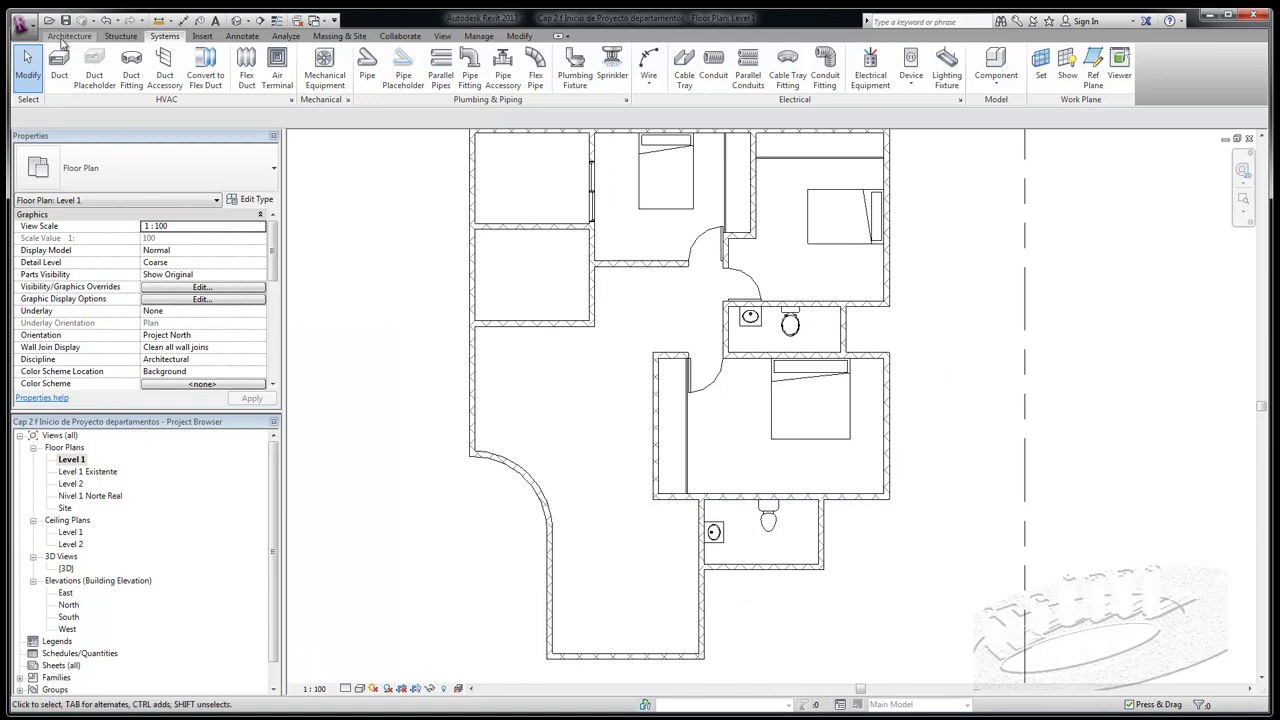
Place an M_Single-Flush 0762 x 2134mm door in the wall between the lower bedroom and bathroom
click(62, 37)
click(90, 65)
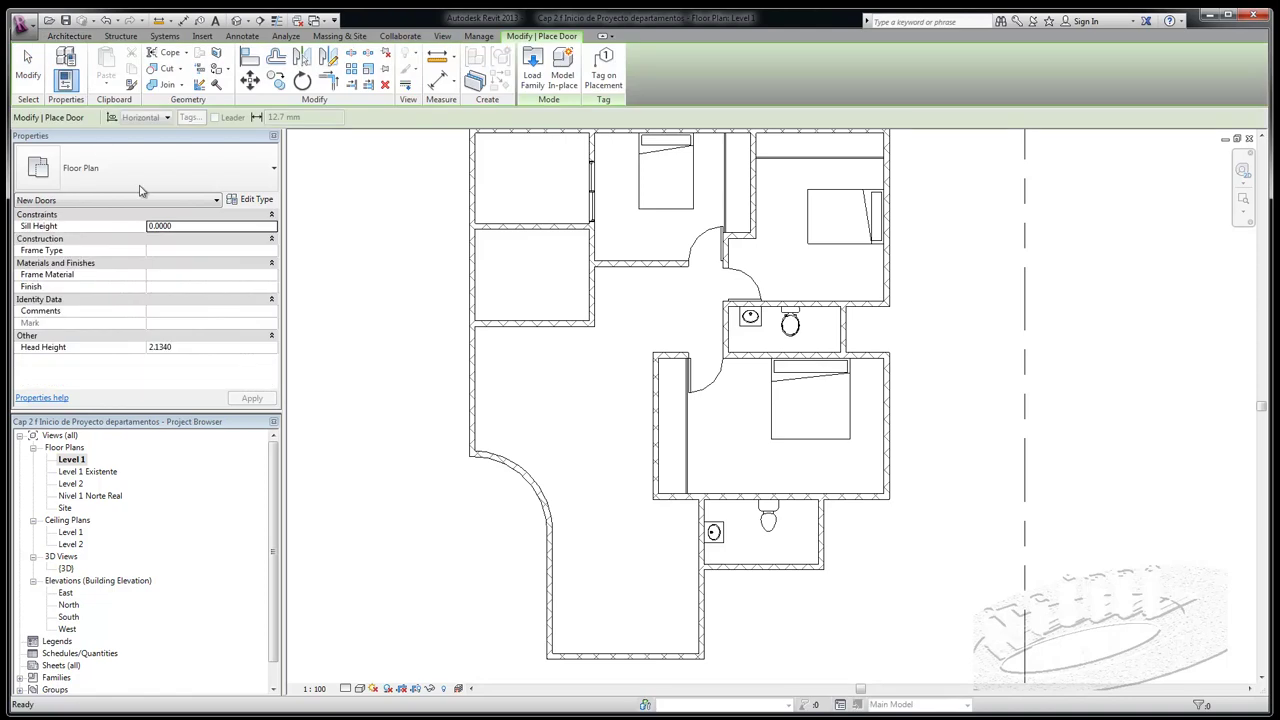
click(262, 172)
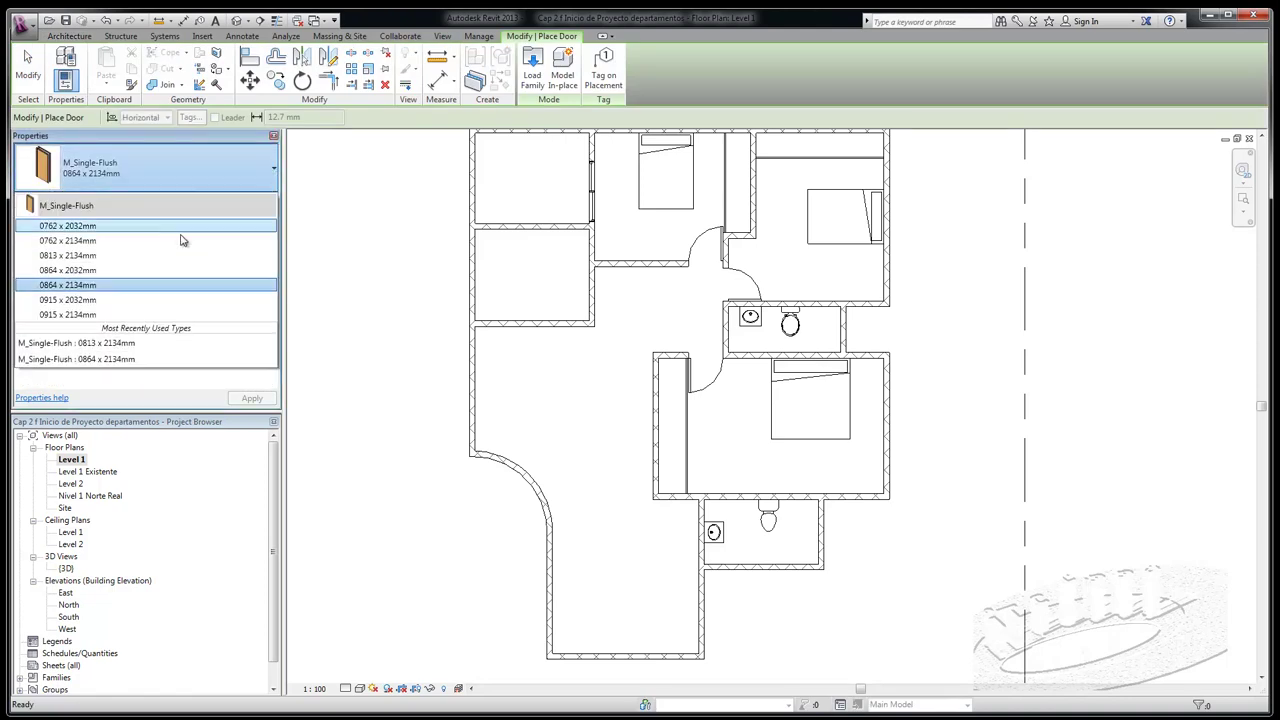
click(78, 243)
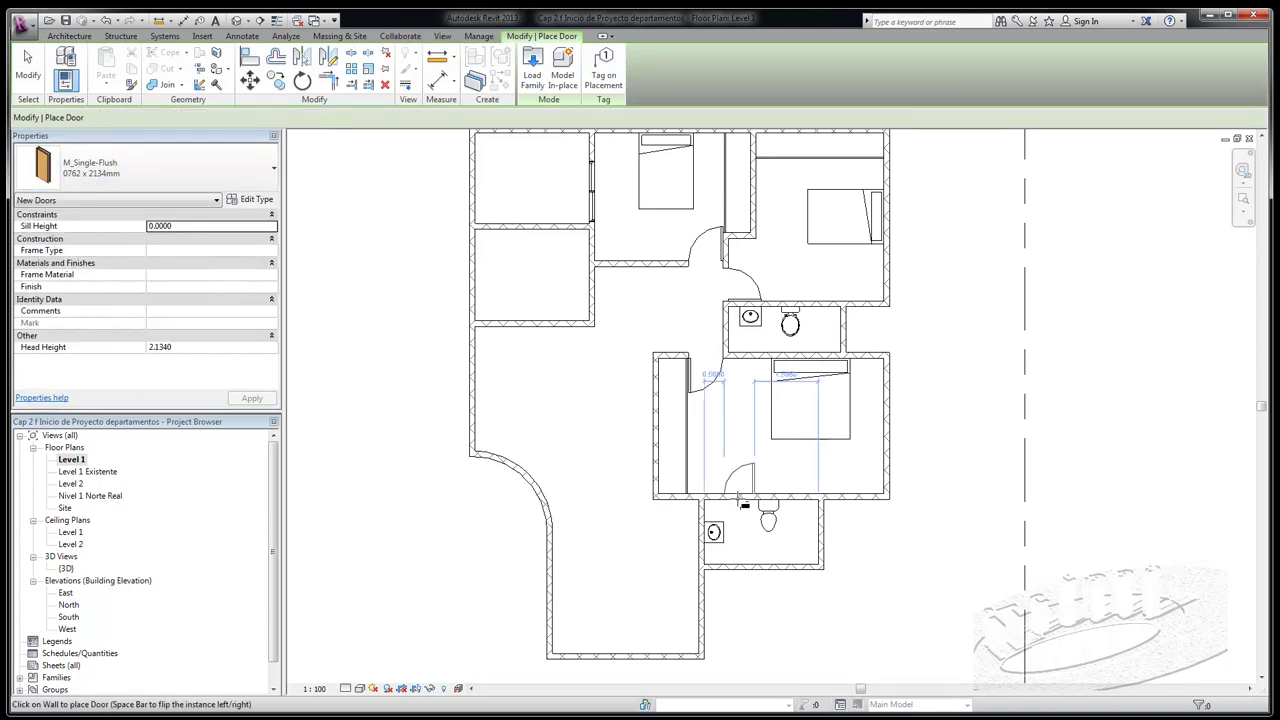
scroll(745, 505, up, 2)
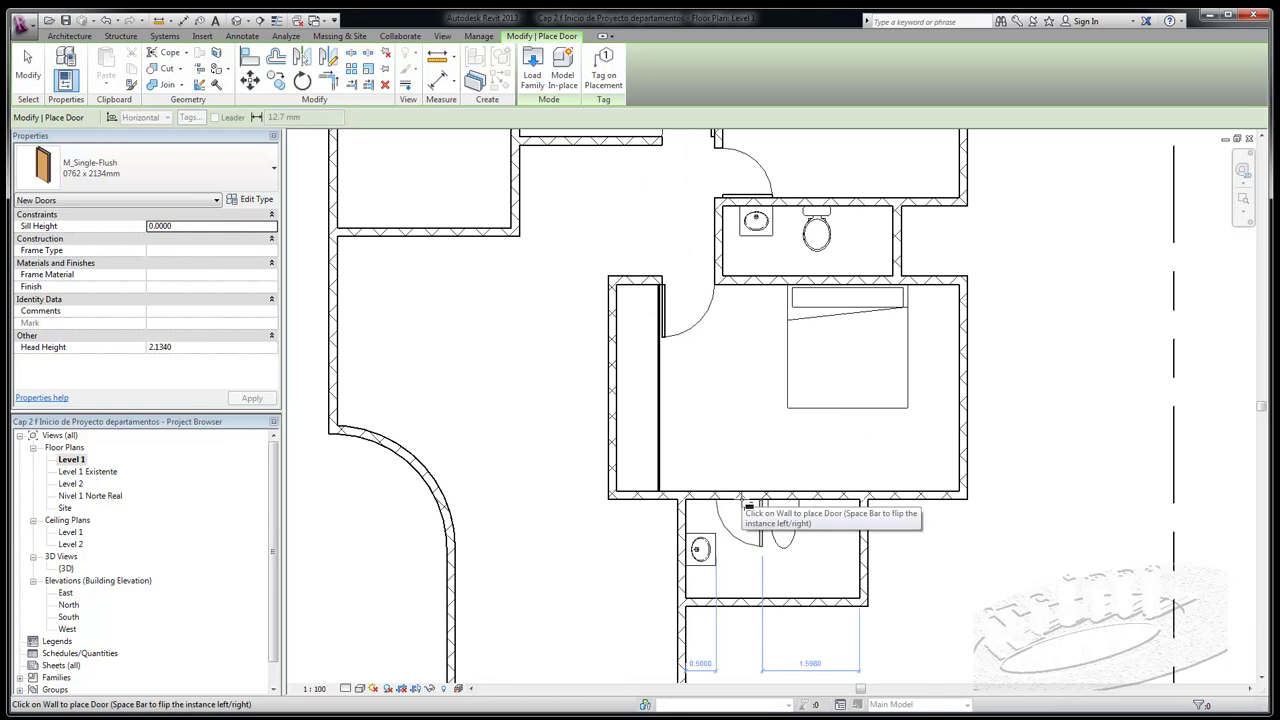
click(745, 505)
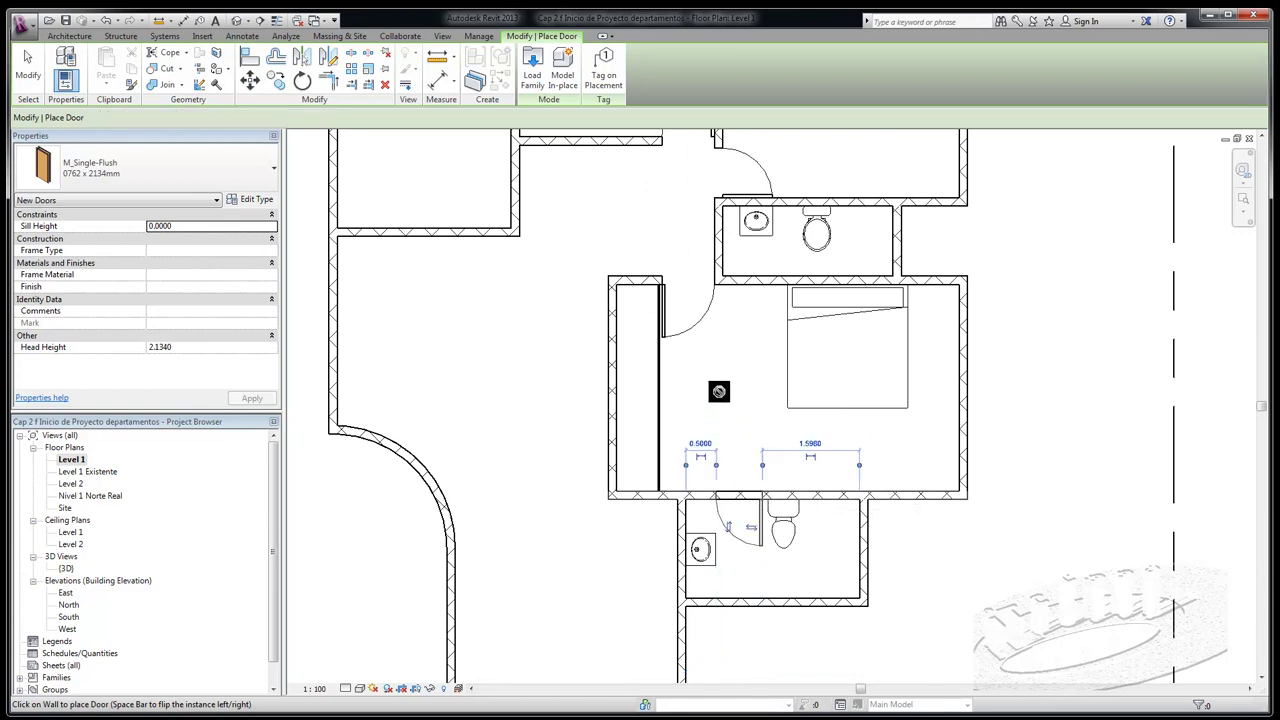
scroll(720, 390, down, 2)
key(Escape)
scroll(614, 414, down, 1)
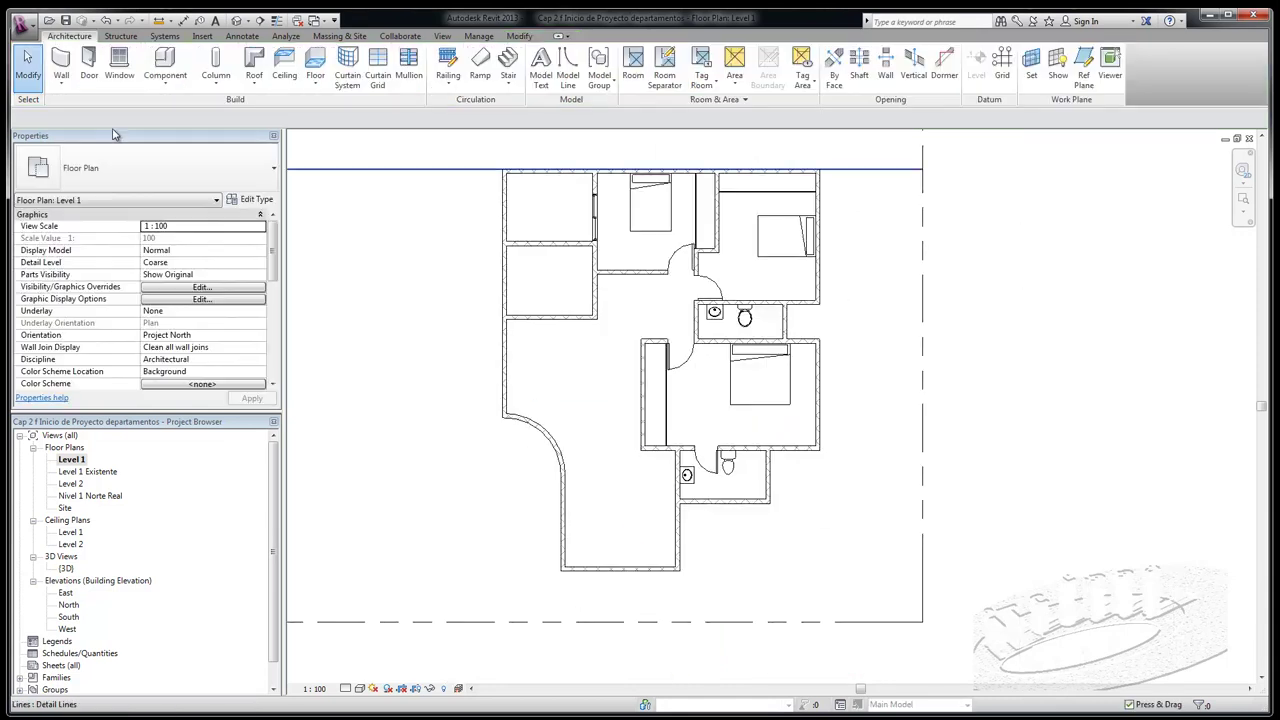
Start placing a plumbing fixture from the Systems tools and view its type list
click(165, 65)
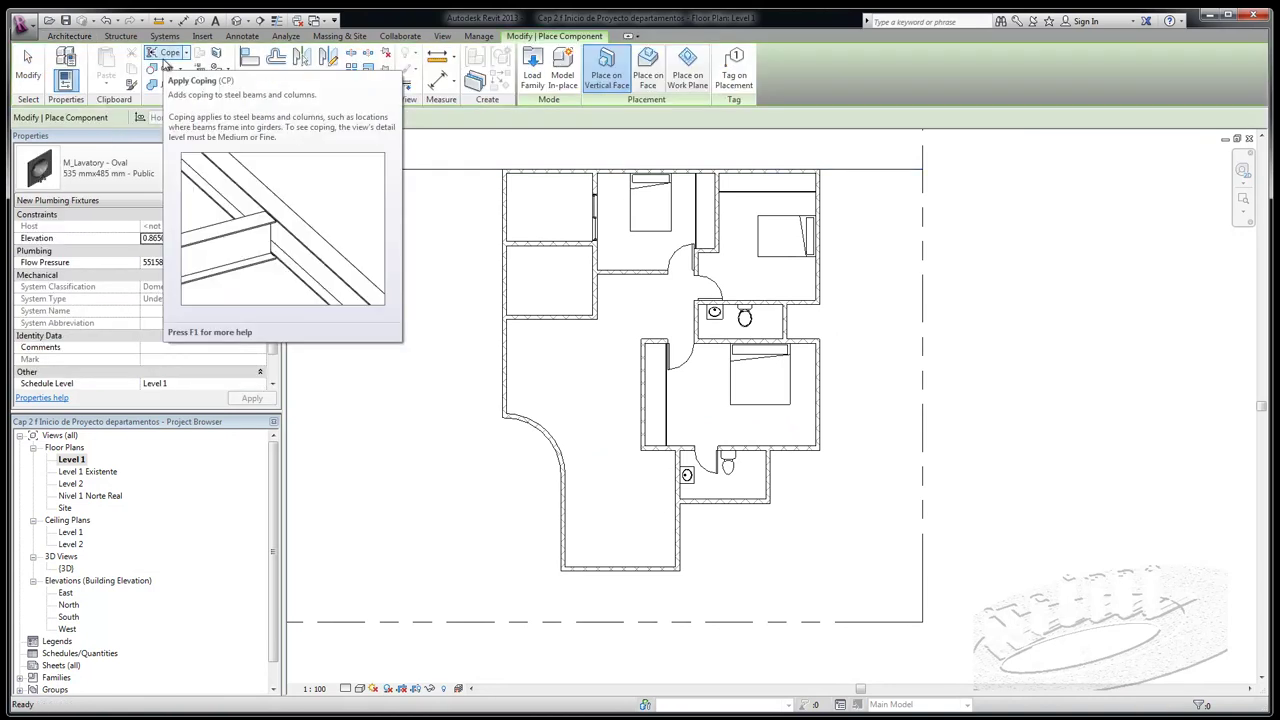
click(28, 65)
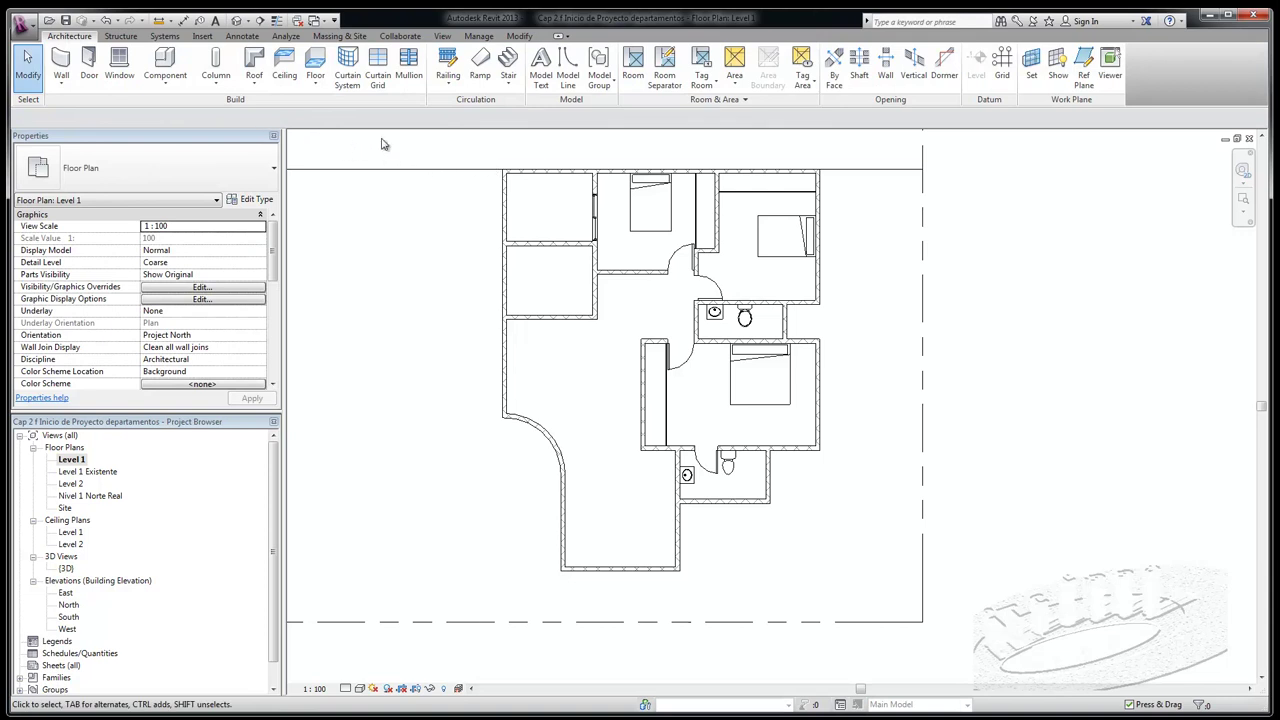
click(164, 36)
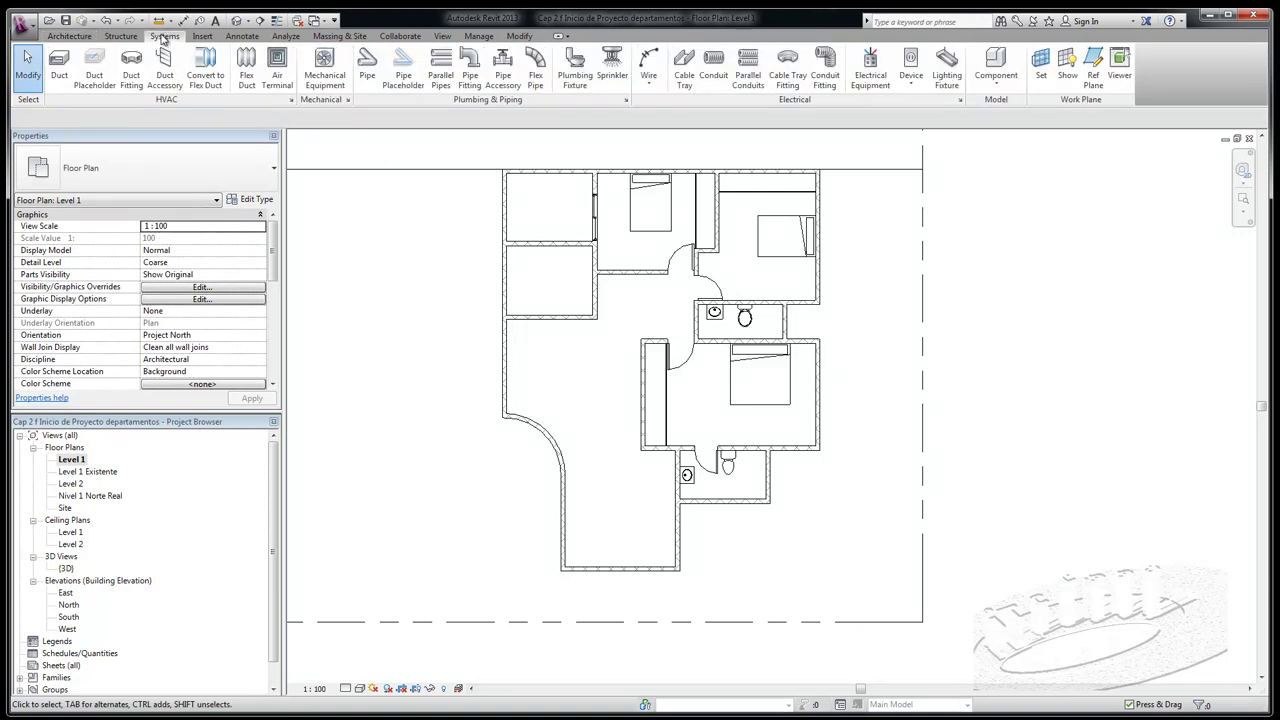
click(575, 68)
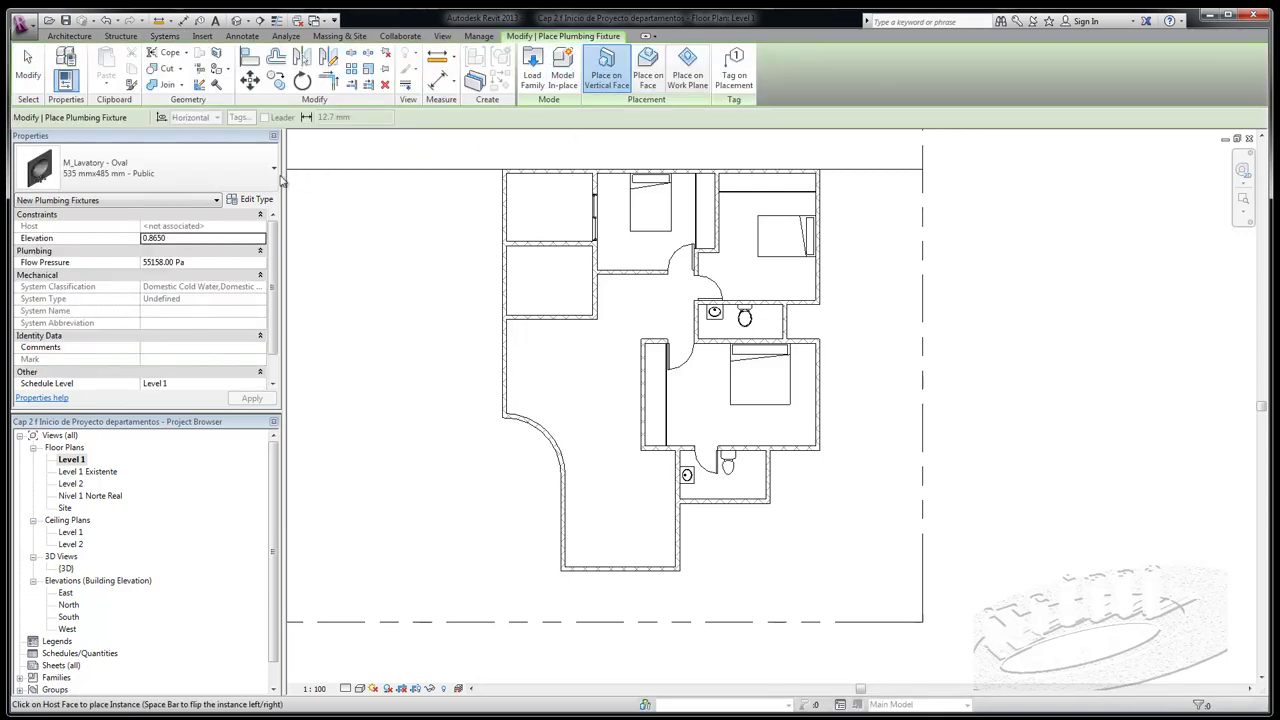
click(272, 173)
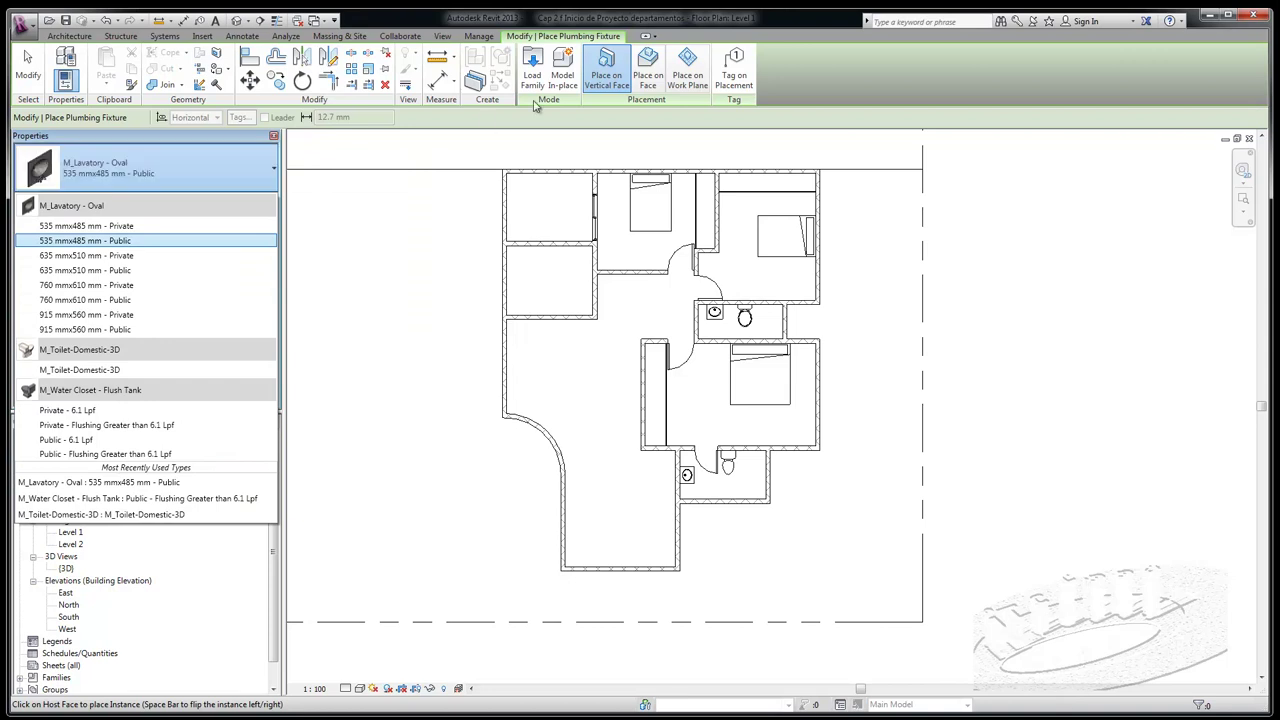
Load the M_Kitchen Unit family from the Fixtures > Appliances library folder
click(536, 62)
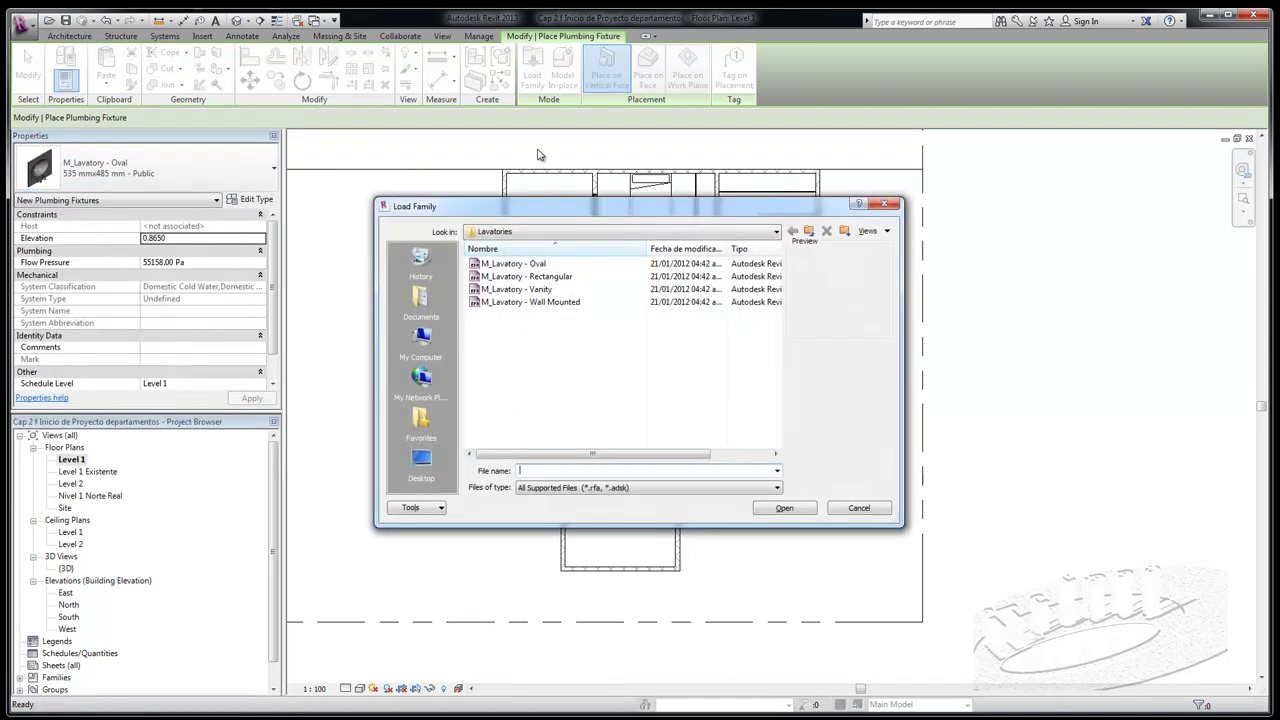
click(810, 231)
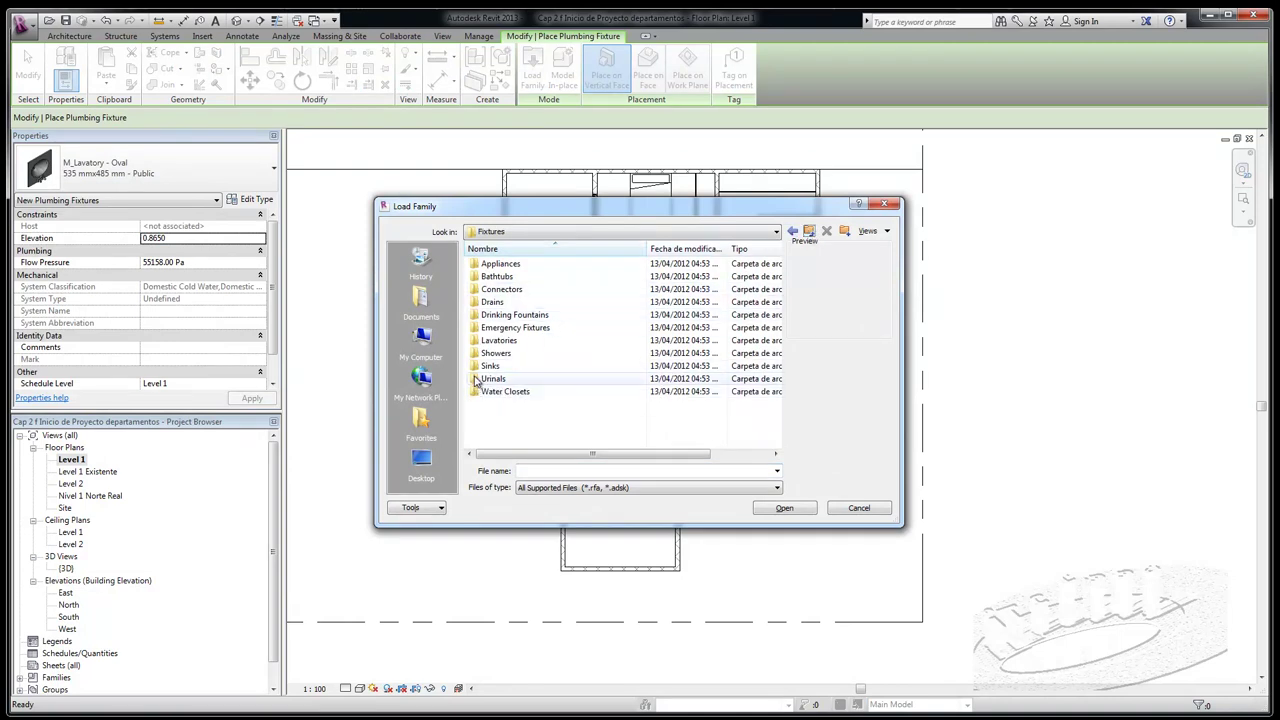
double_click(474, 264)
click(476, 267)
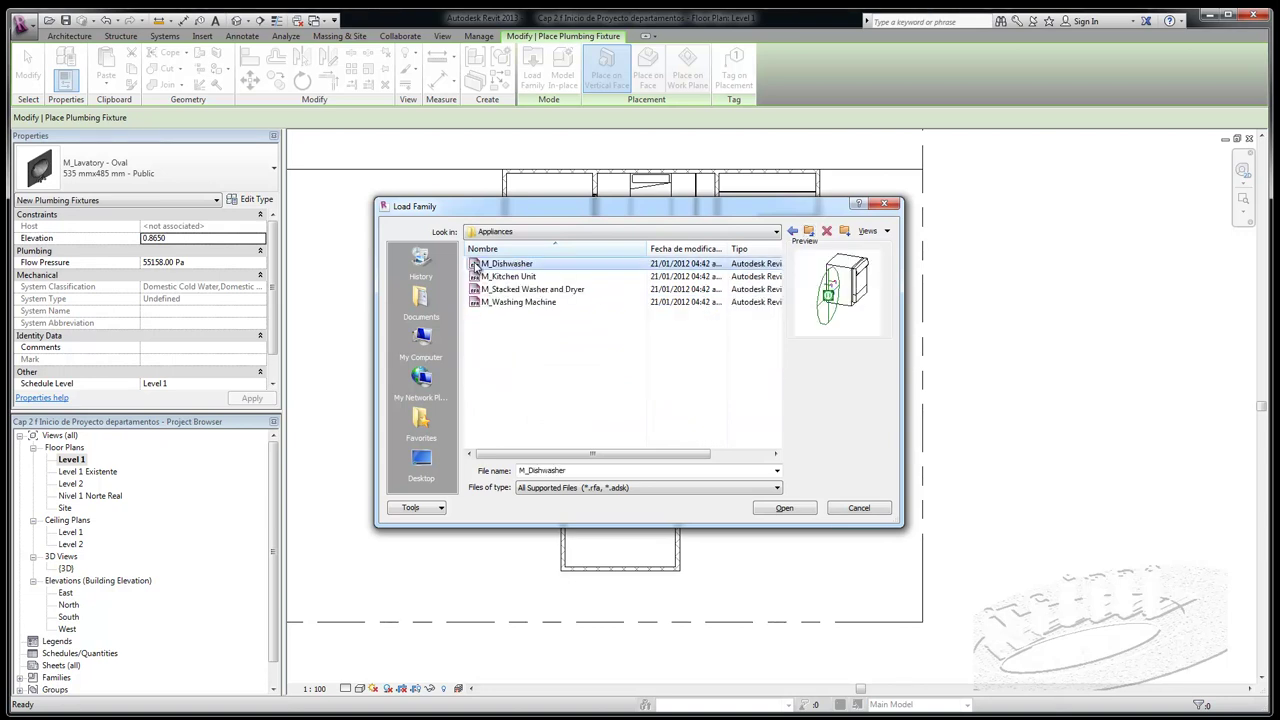
key(Down)
key(Down)
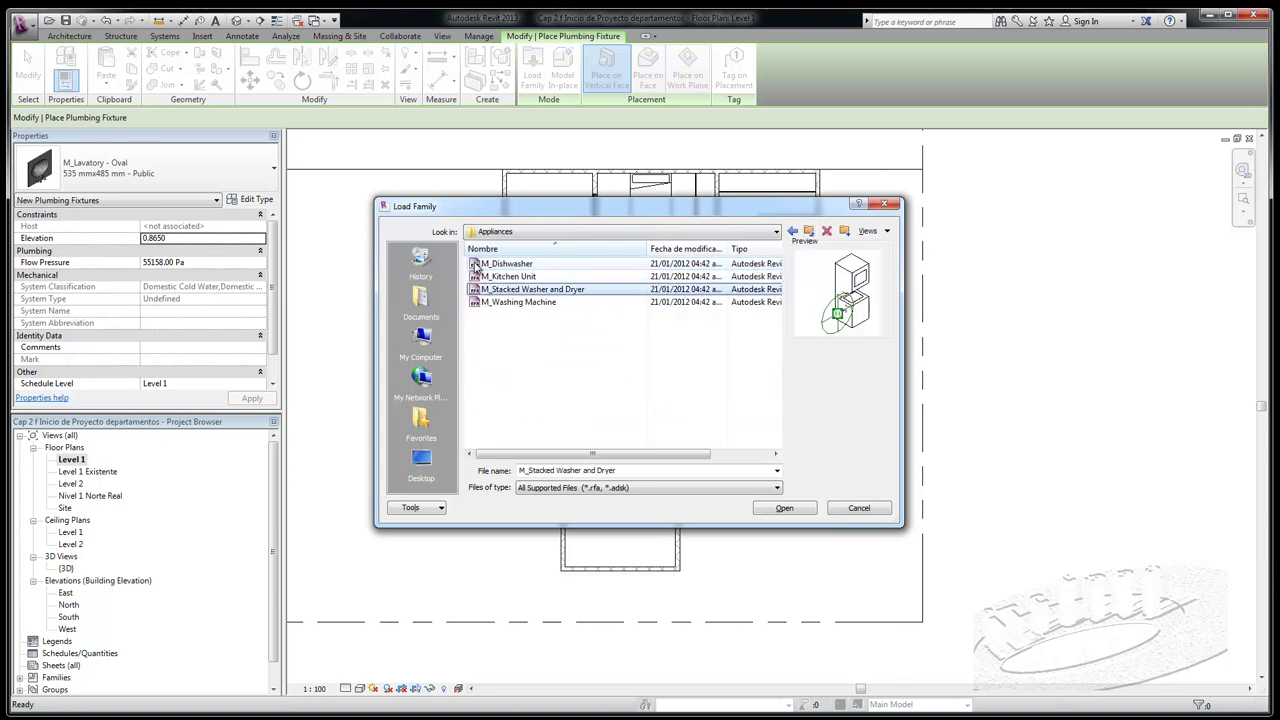
key(Down)
key(Up)
key(Up)
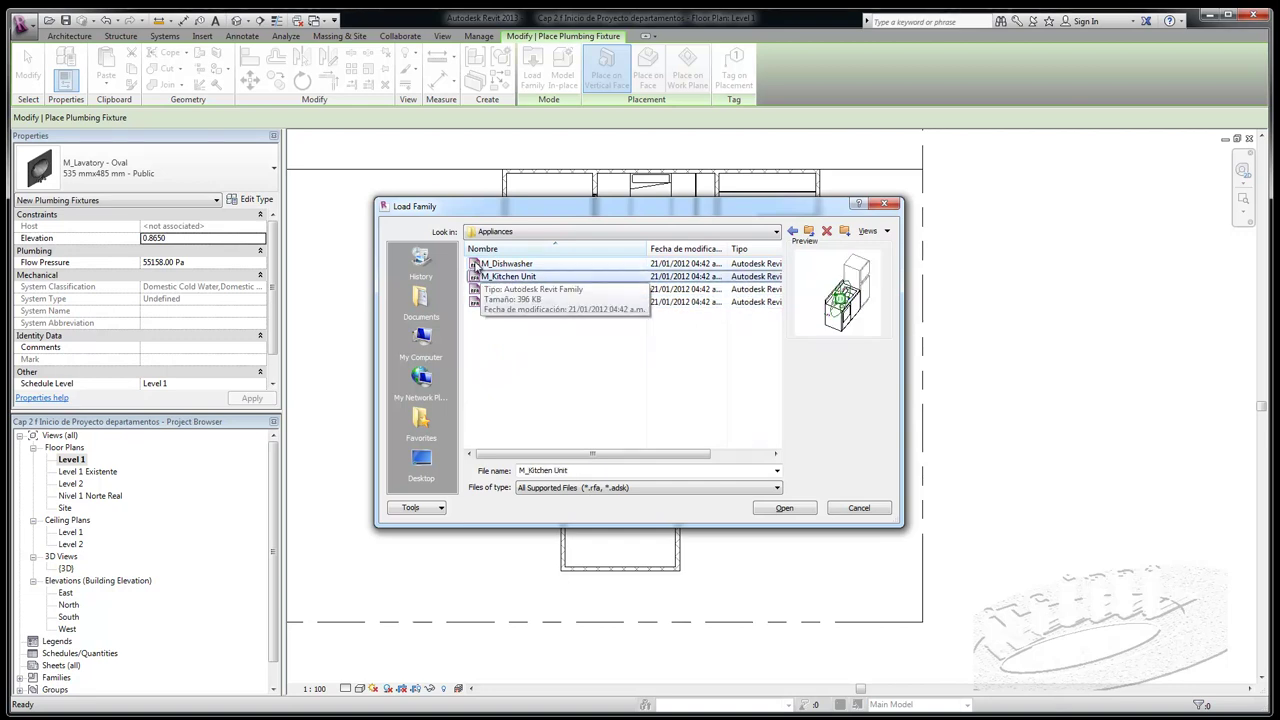
click(786, 509)
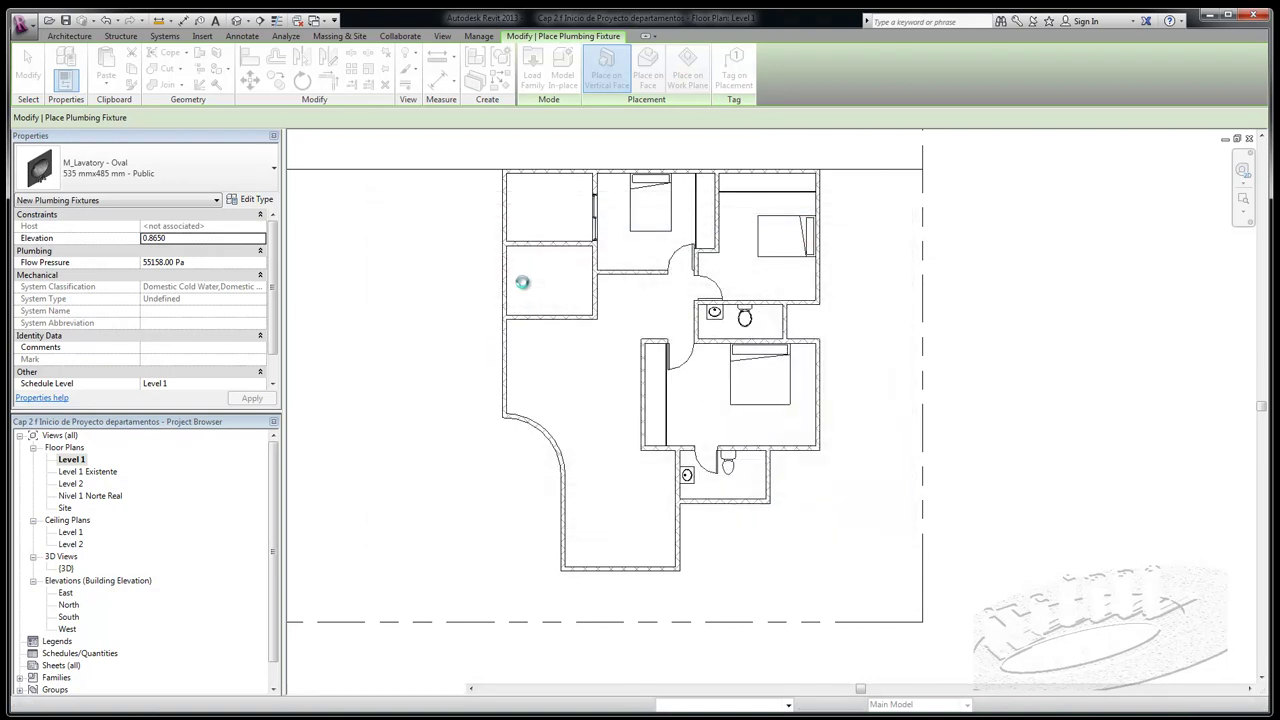
Place the M_Kitchen Unit 635 x 2135 mm against the left wall of the top-left room
scroll(518, 285, up, 2)
scroll(515, 288, up, 3)
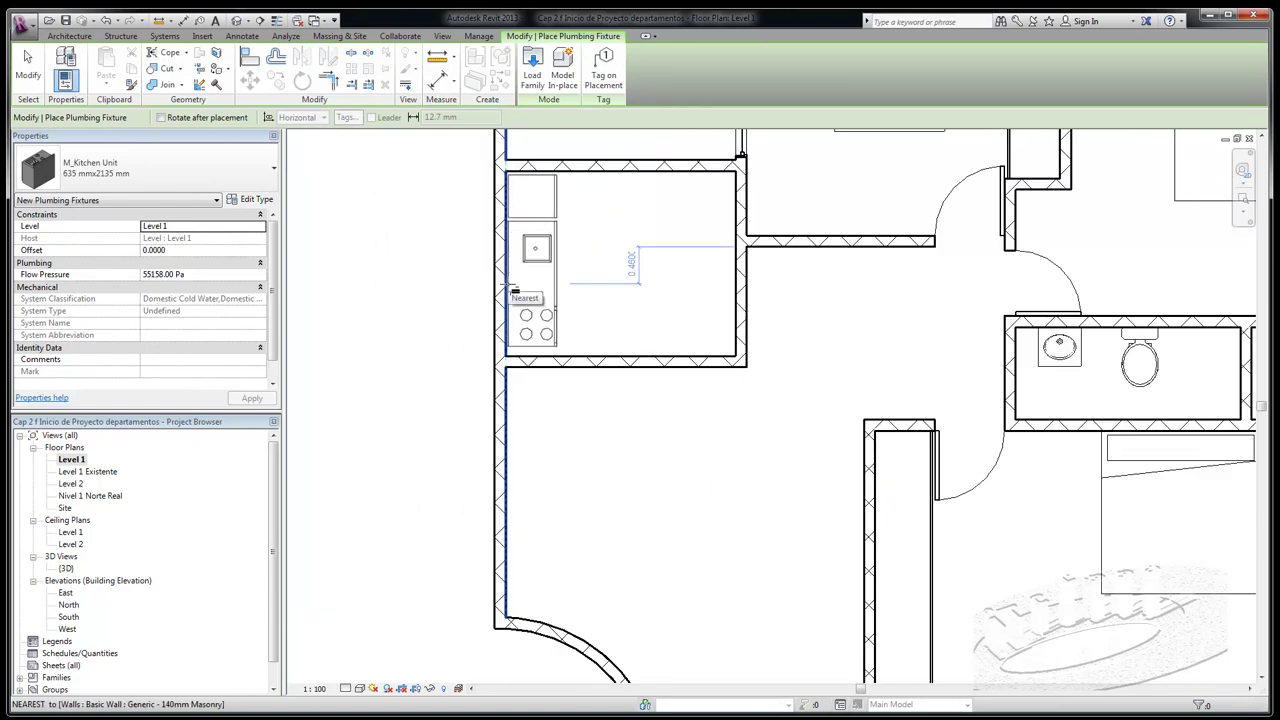
click(514, 290)
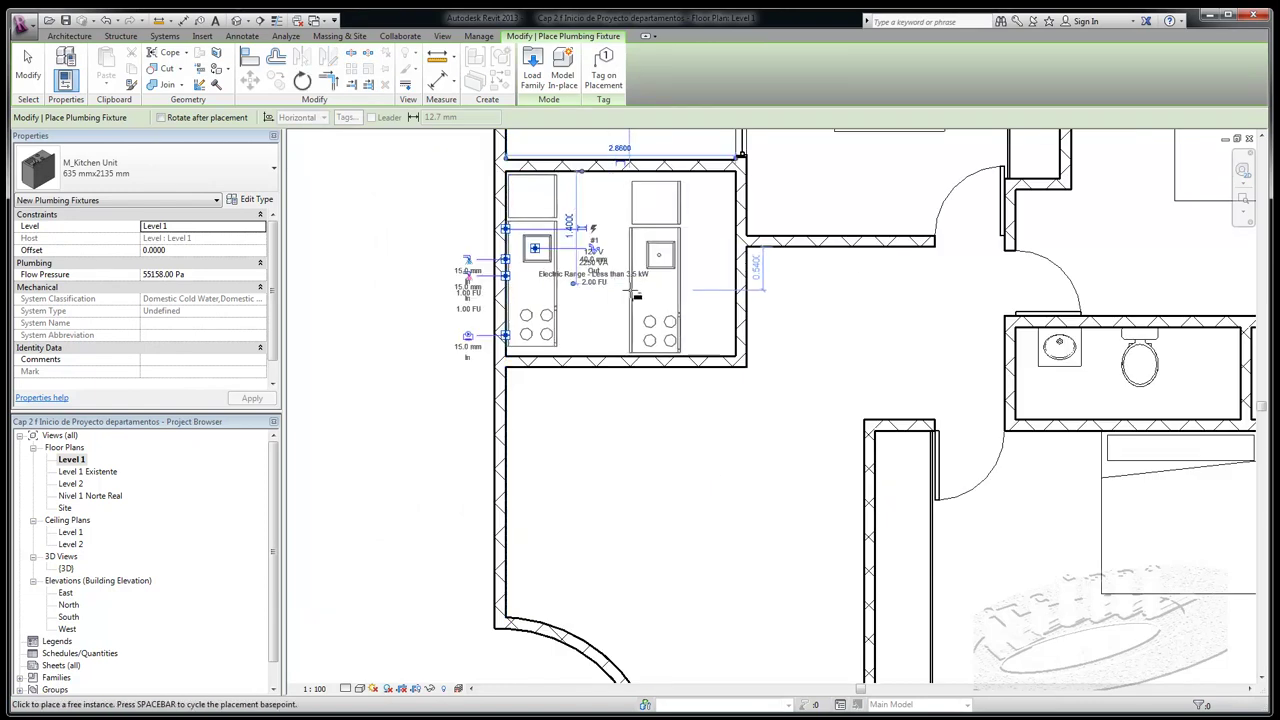
scroll(632, 292, up, 1)
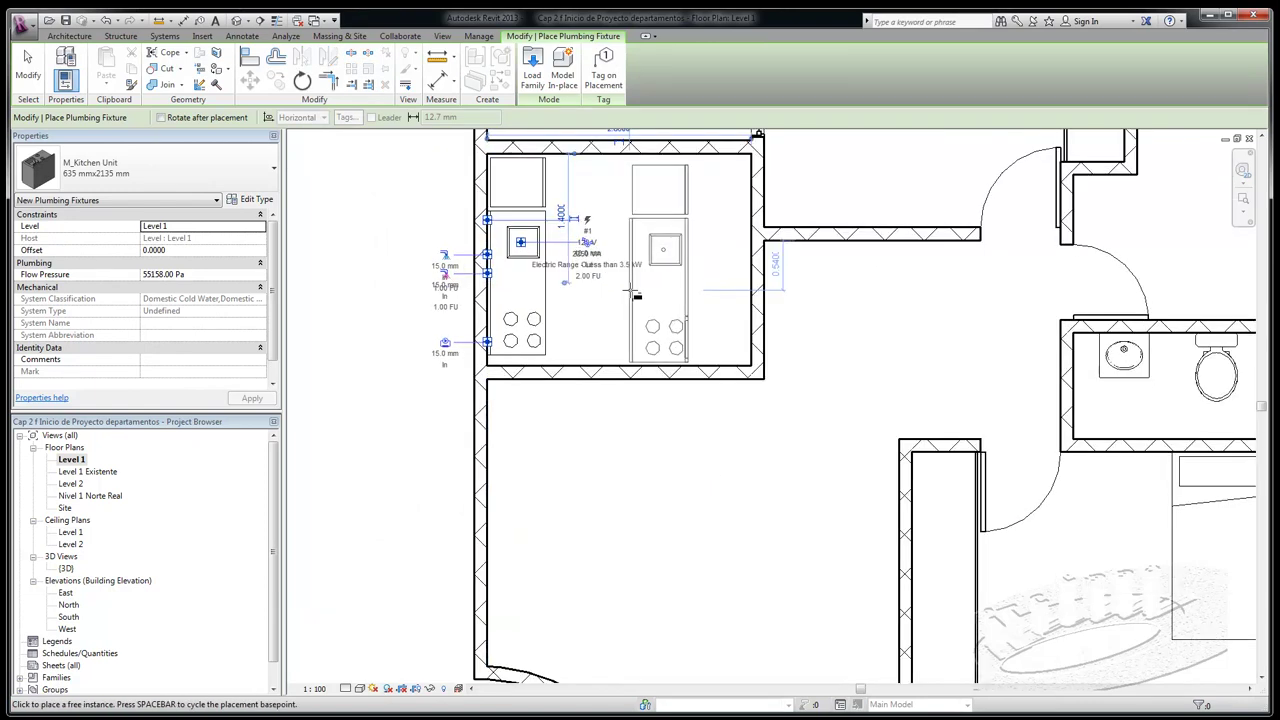
scroll(632, 292, up, 1)
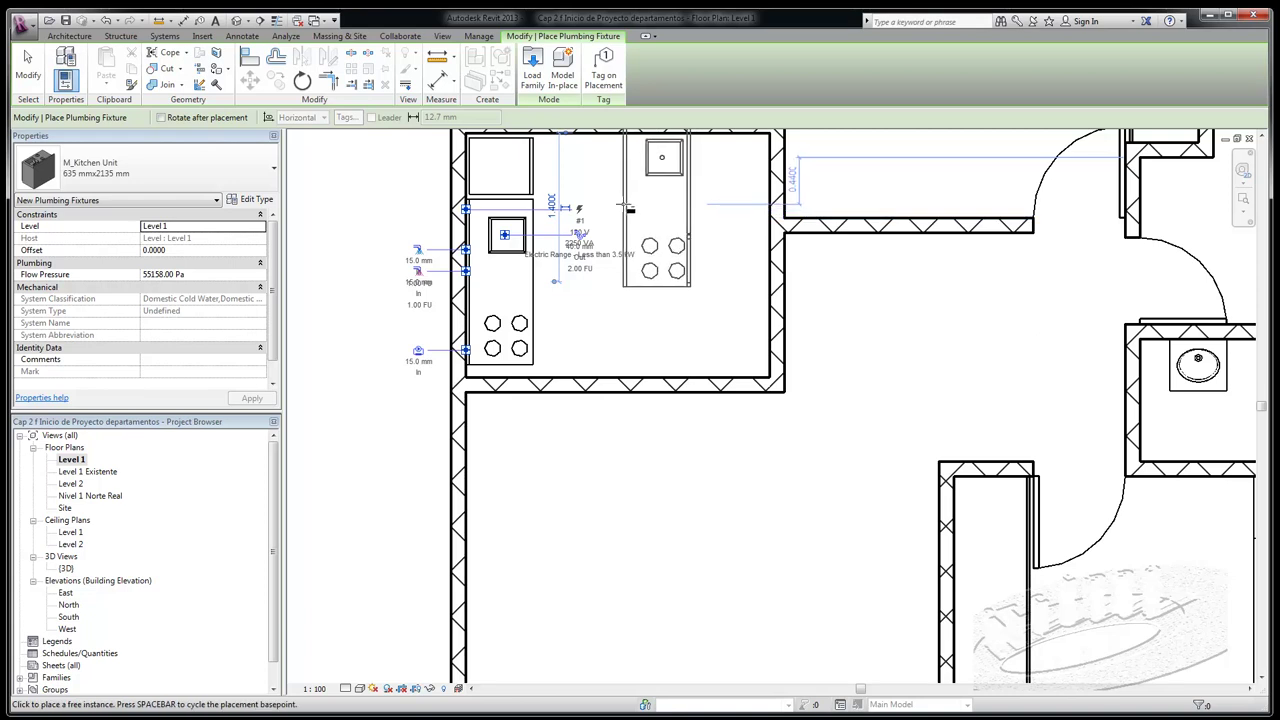
click(28, 65)
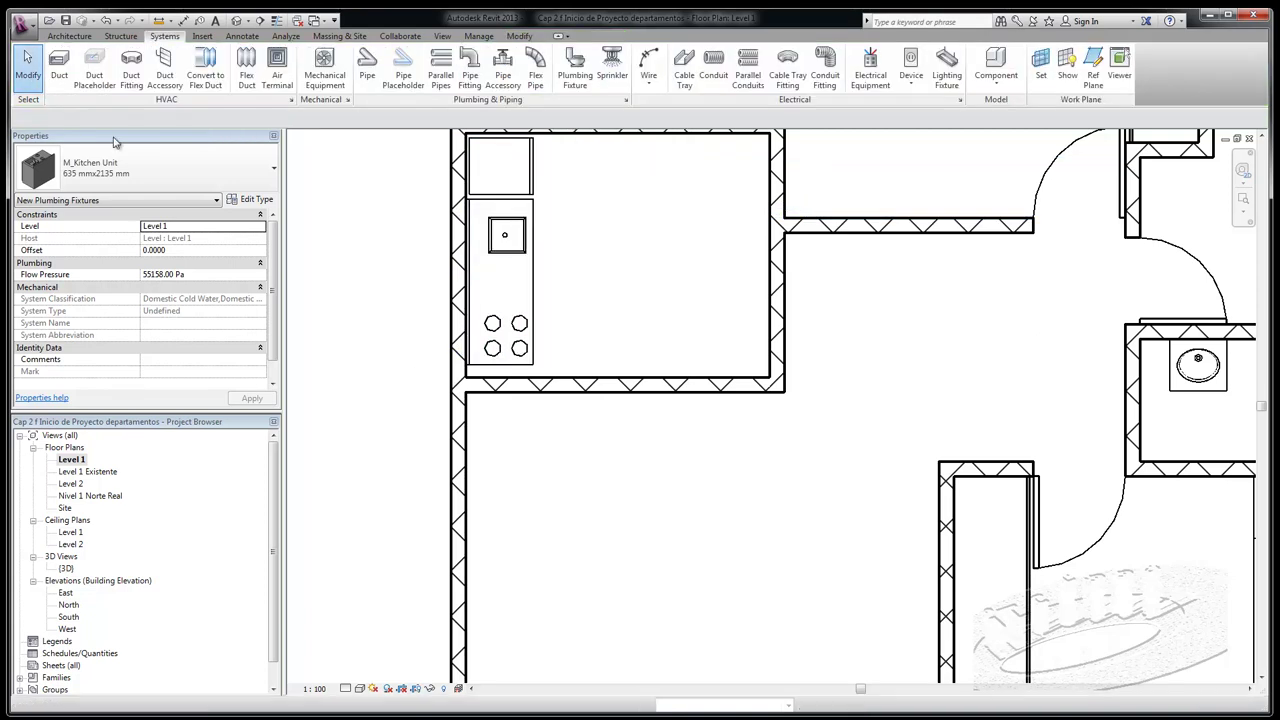
click(567, 266)
scroll(612, 258, up, 2)
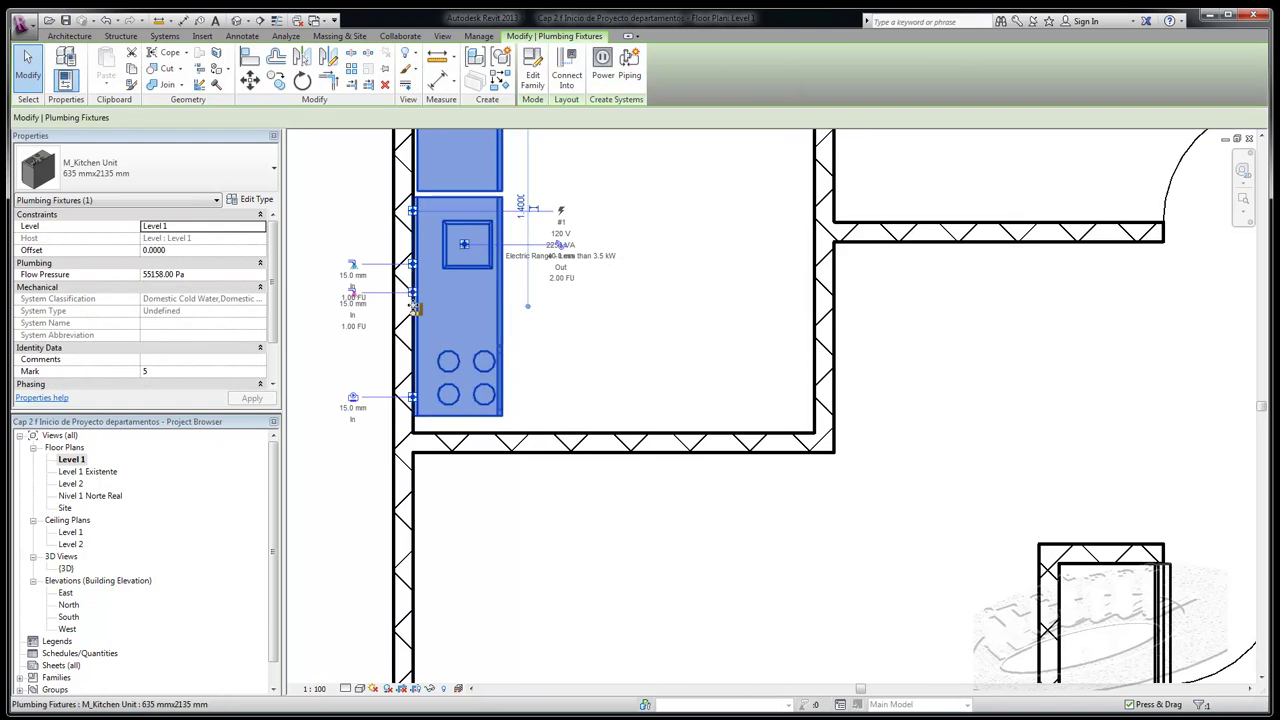
Drag the right end of the wall below the kitchen leftward, opening the kitchen to the living area
click(650, 332)
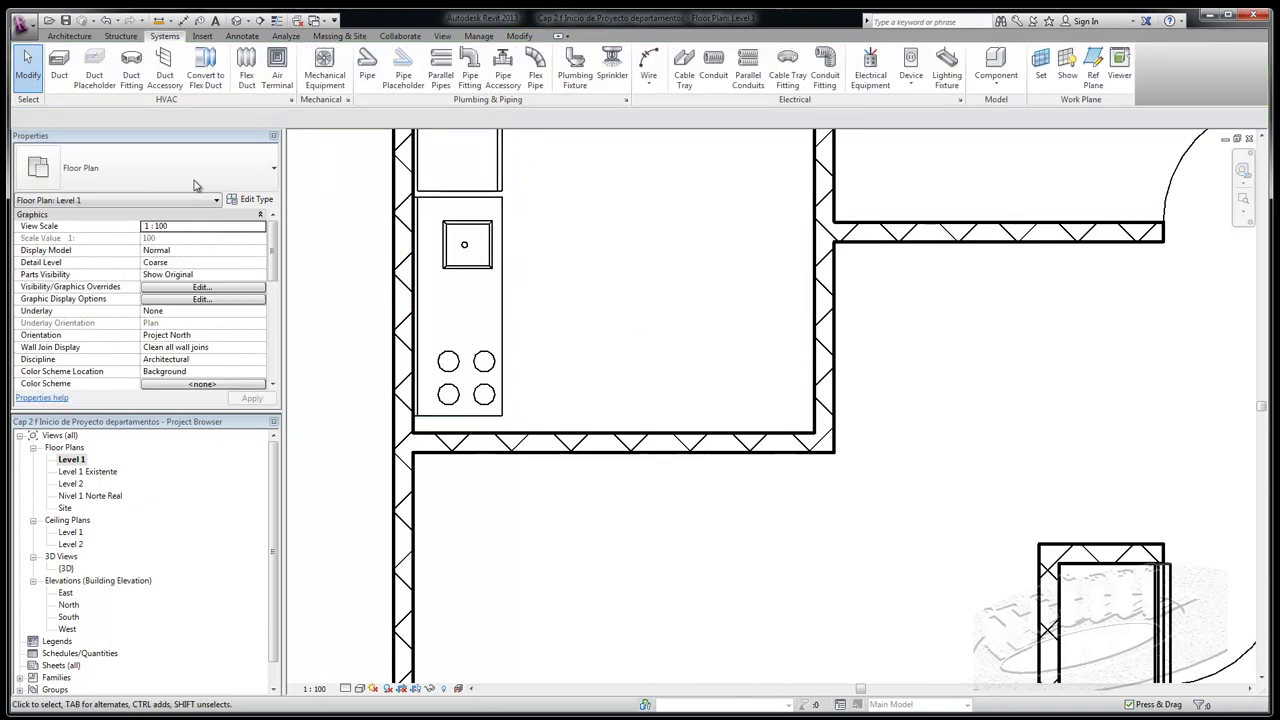
scroll(575, 425, down, 3)
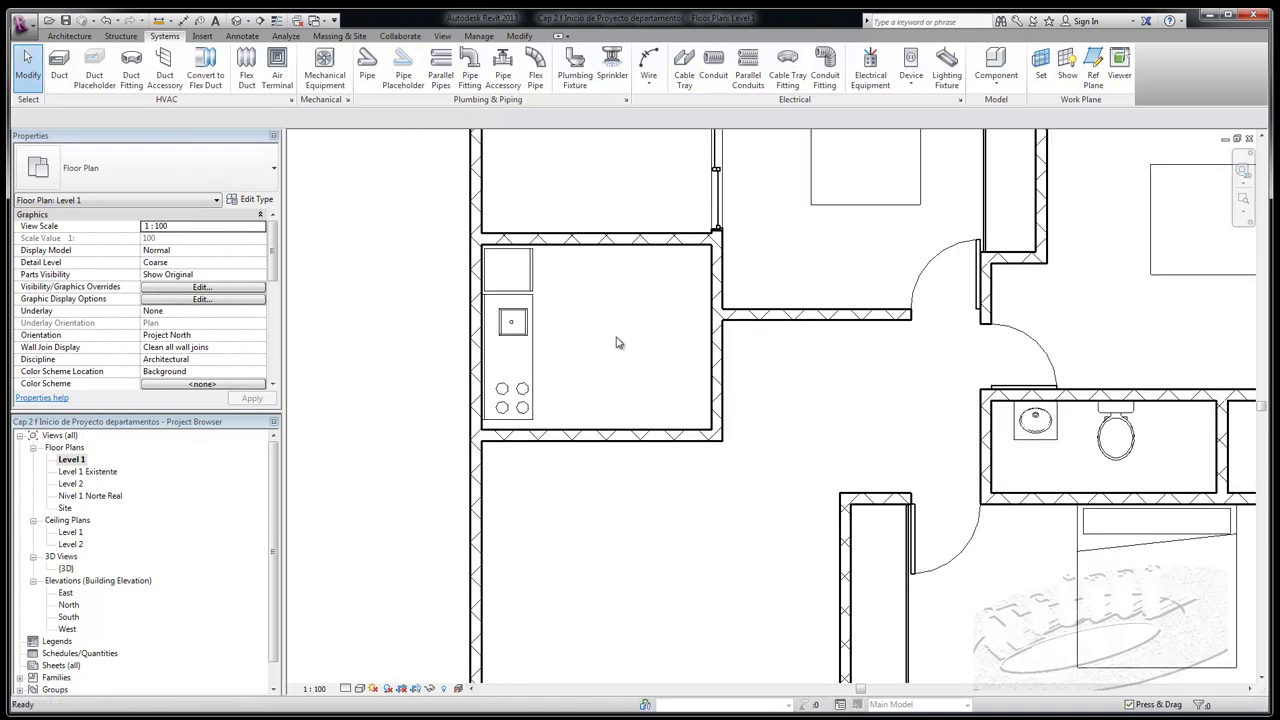
click(605, 433)
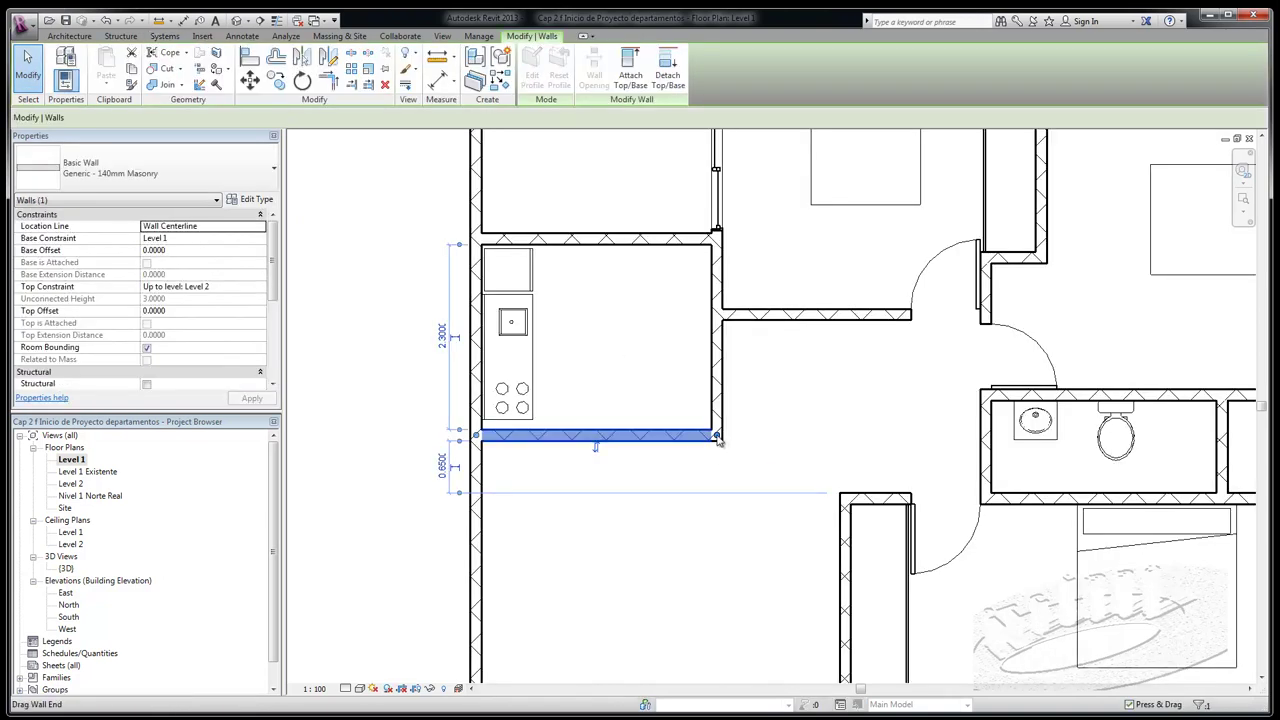
mouse_move(716, 437)
mouse_down()
mouse_move(543, 437)
mouse_move(569, 437)
mouse_up()
click(603, 364)
scroll(589, 286, down, 3)
scroll(571, 191, down, 2)
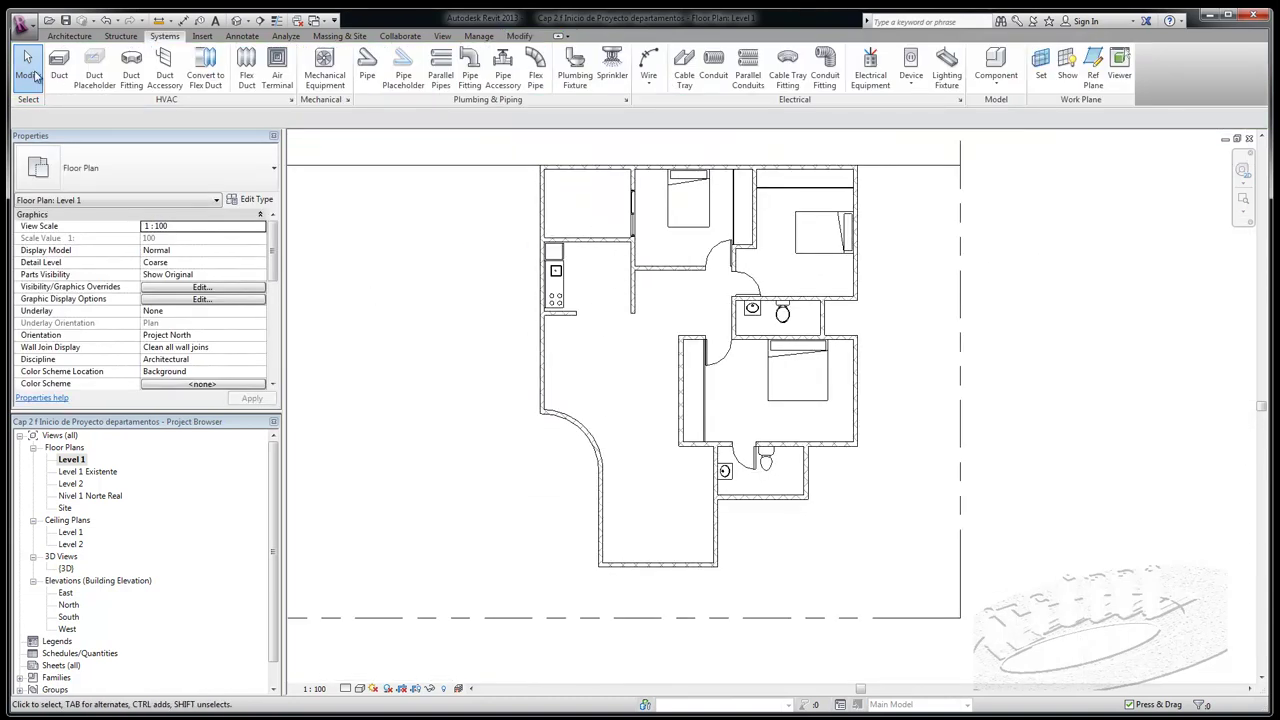
Place an M_Single-Flush 0915 x 2134mm entry door in the straight left outer wall
click(76, 37)
click(88, 65)
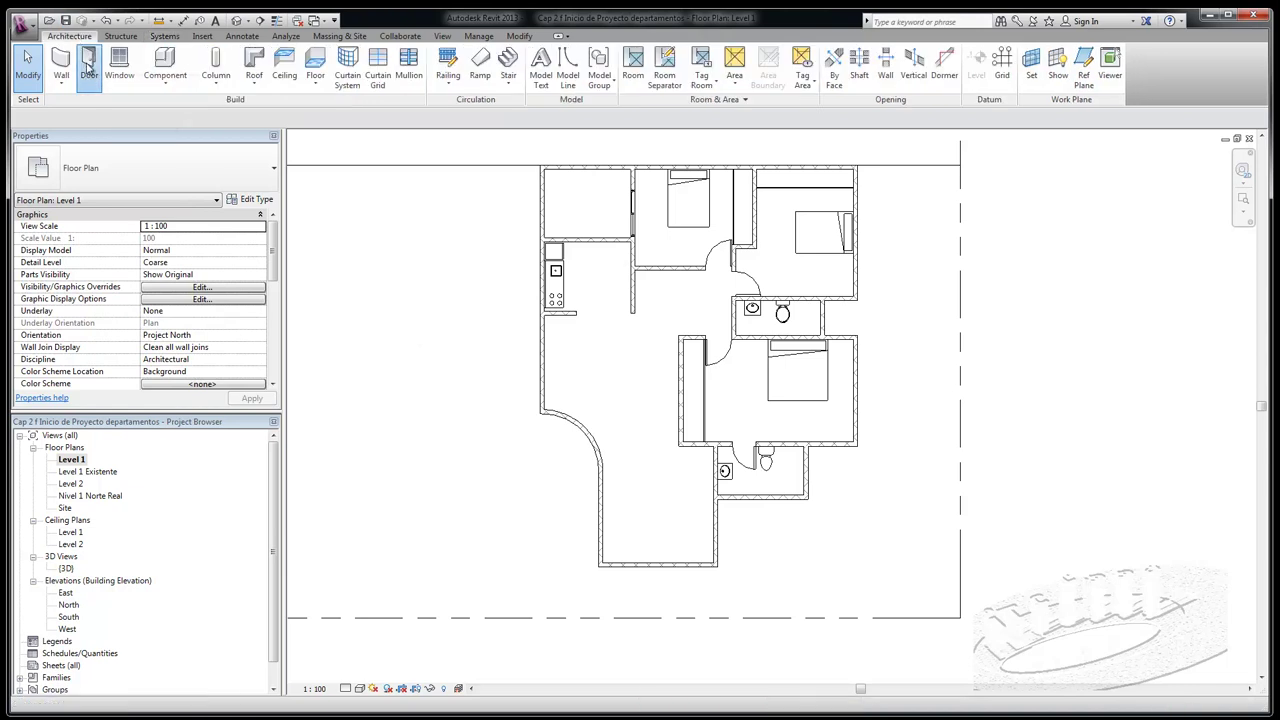
click(274, 170)
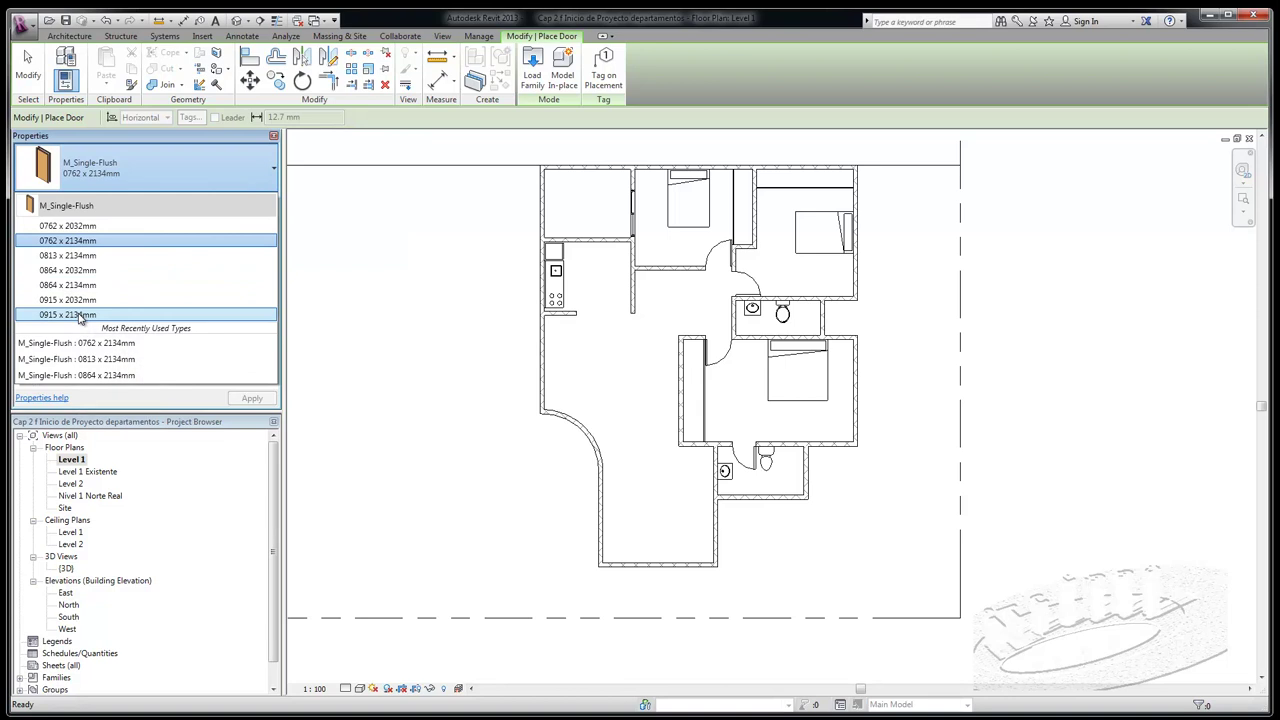
click(80, 316)
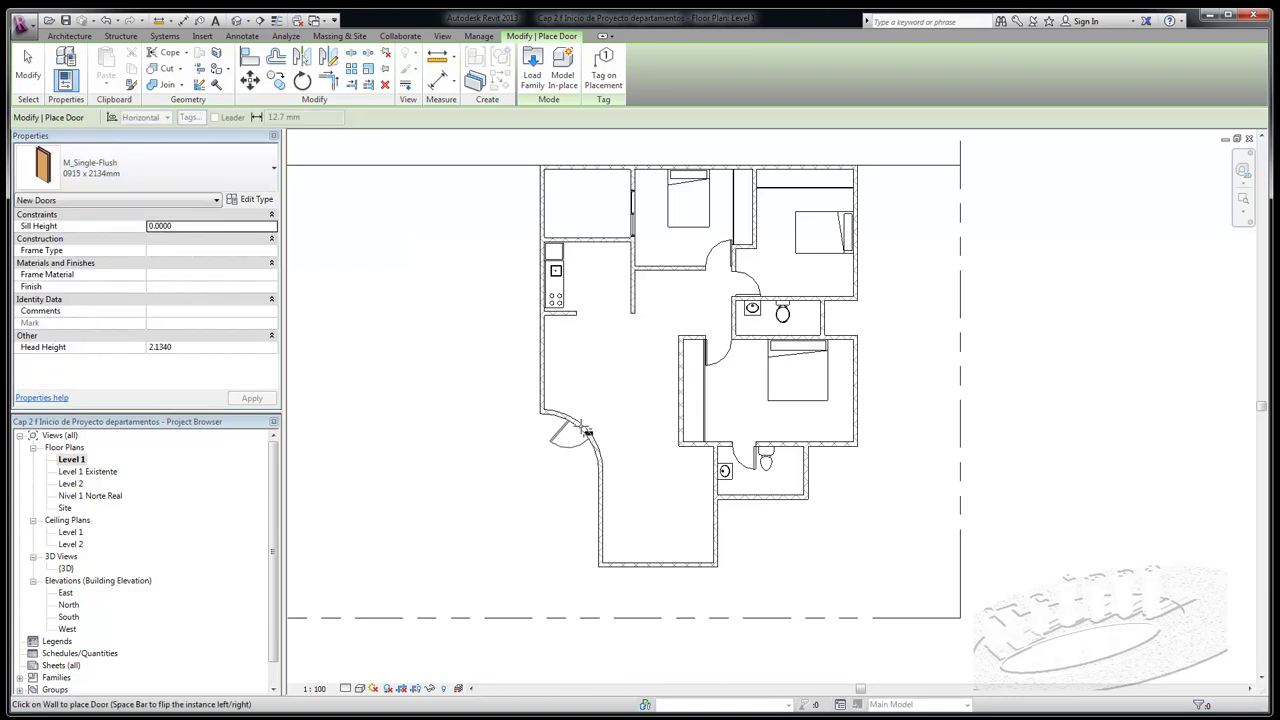
scroll(588, 432, up, 2)
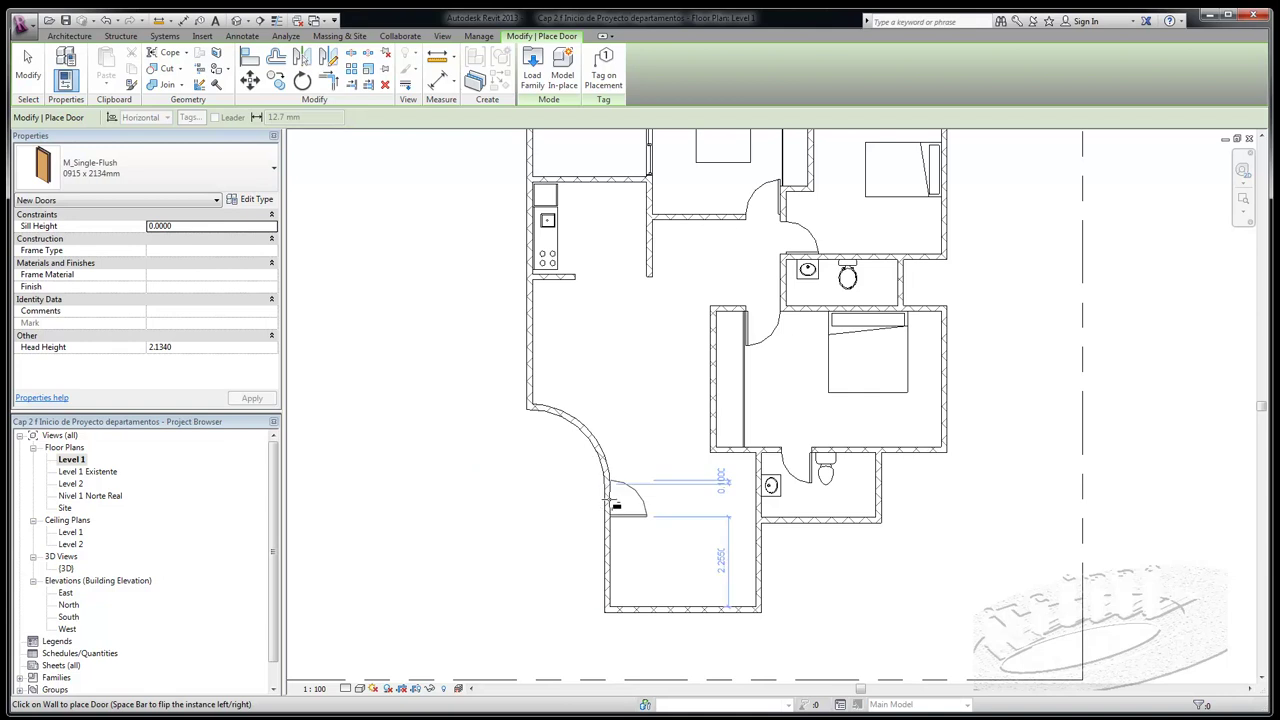
click(607, 498)
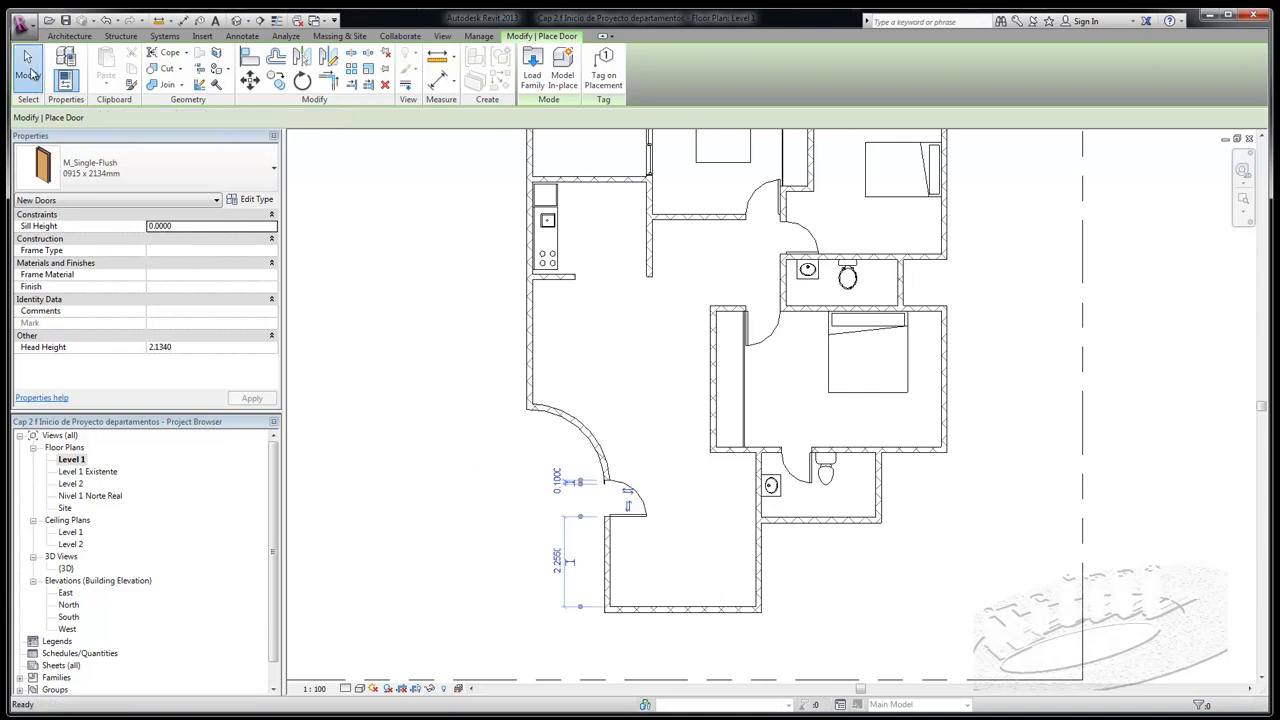
key(Escape)
key(Escape)
Slide the entry door flush against the end of the curved wall
scroll(627, 513, up, 2)
scroll(627, 513, up, 2)
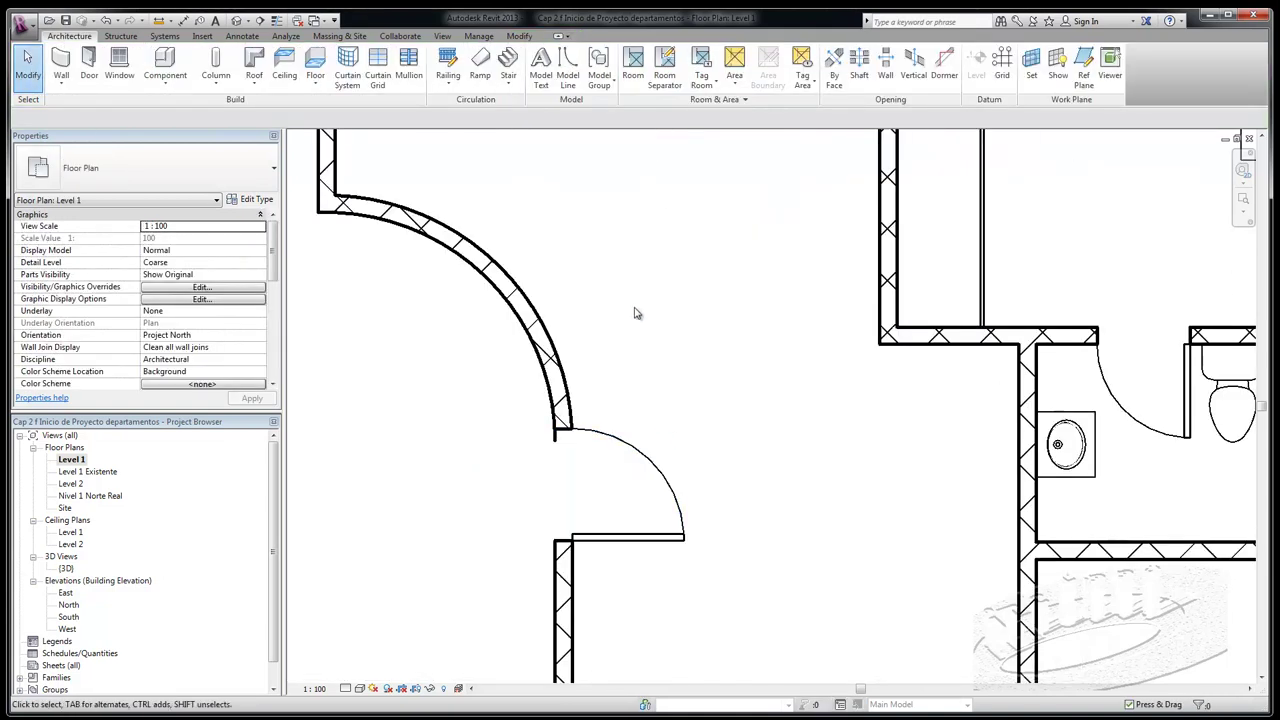
click(632, 487)
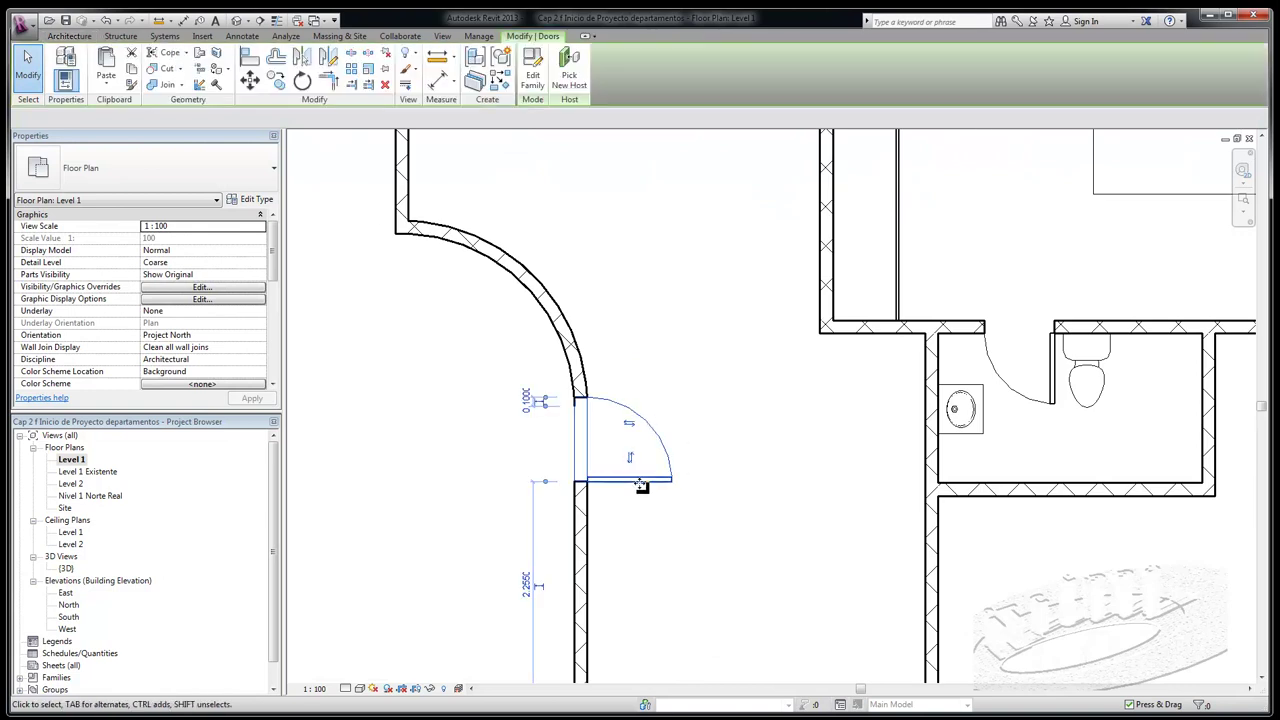
drag(642, 497, 642, 492)
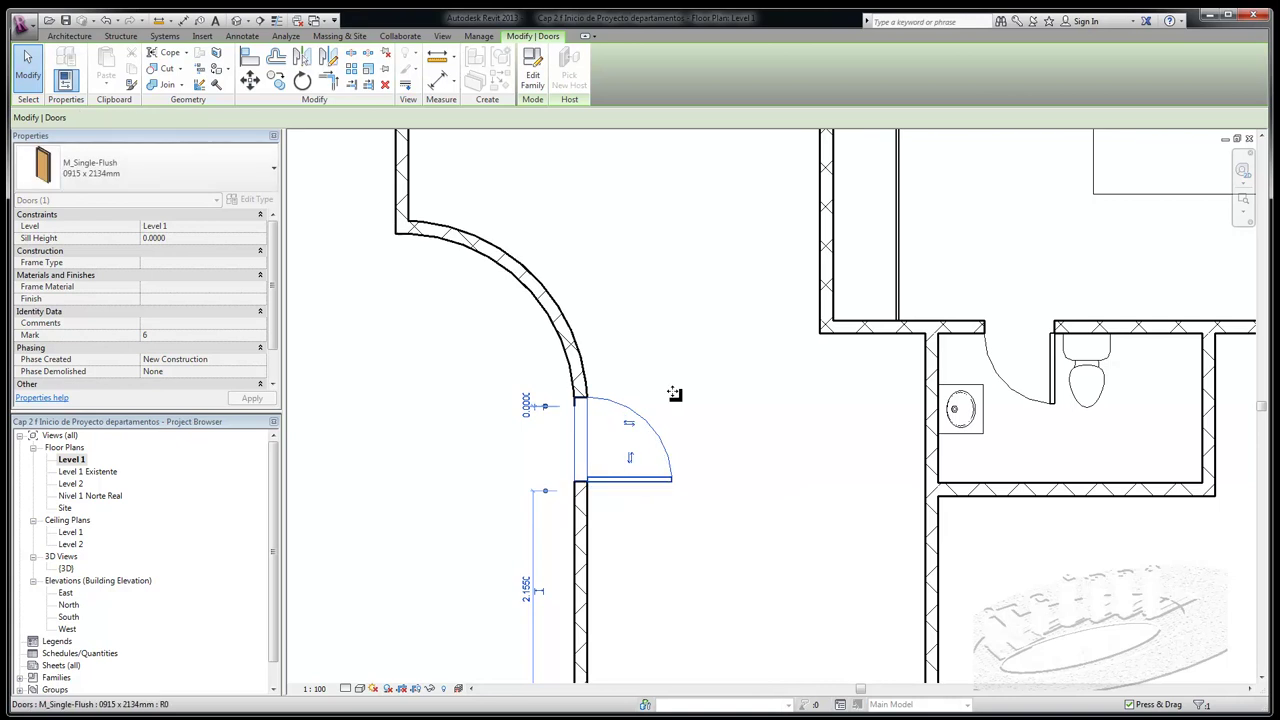
click(666, 349)
scroll(428, 310, down, 5)
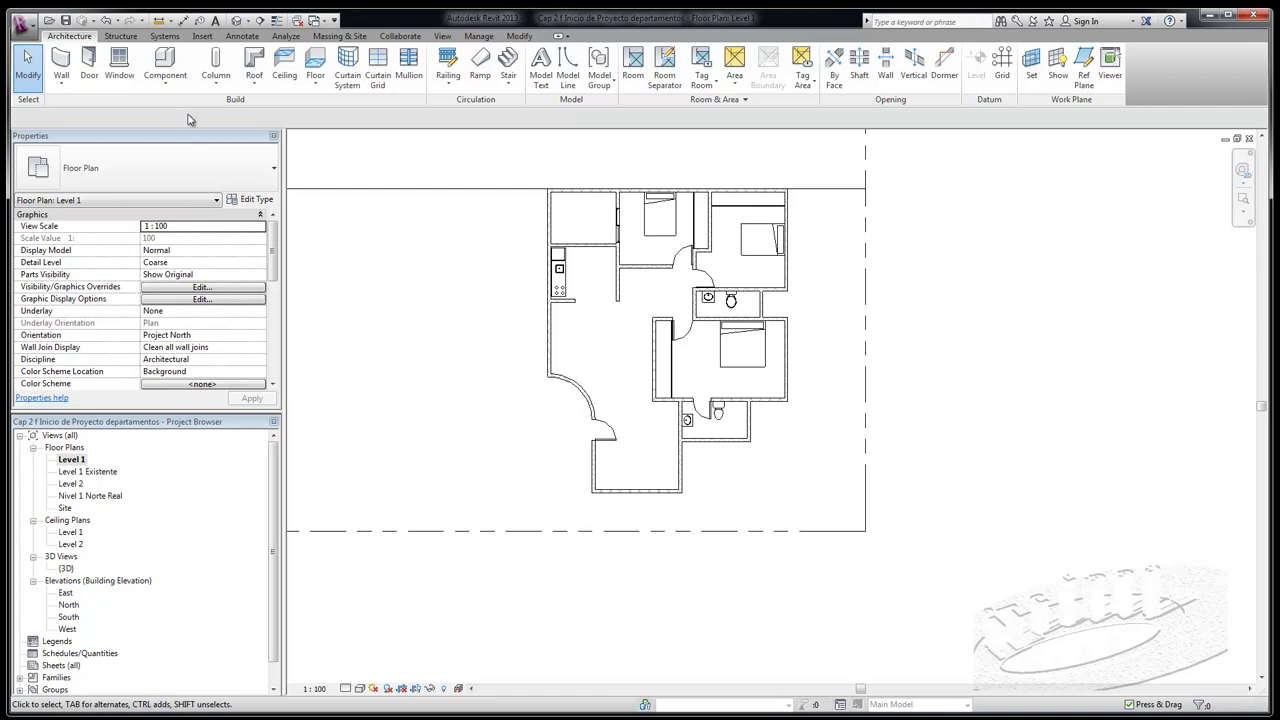
Load the M_Table-Dining Round w Chairs family from US Metric > Furniture > Tables
click(165, 65)
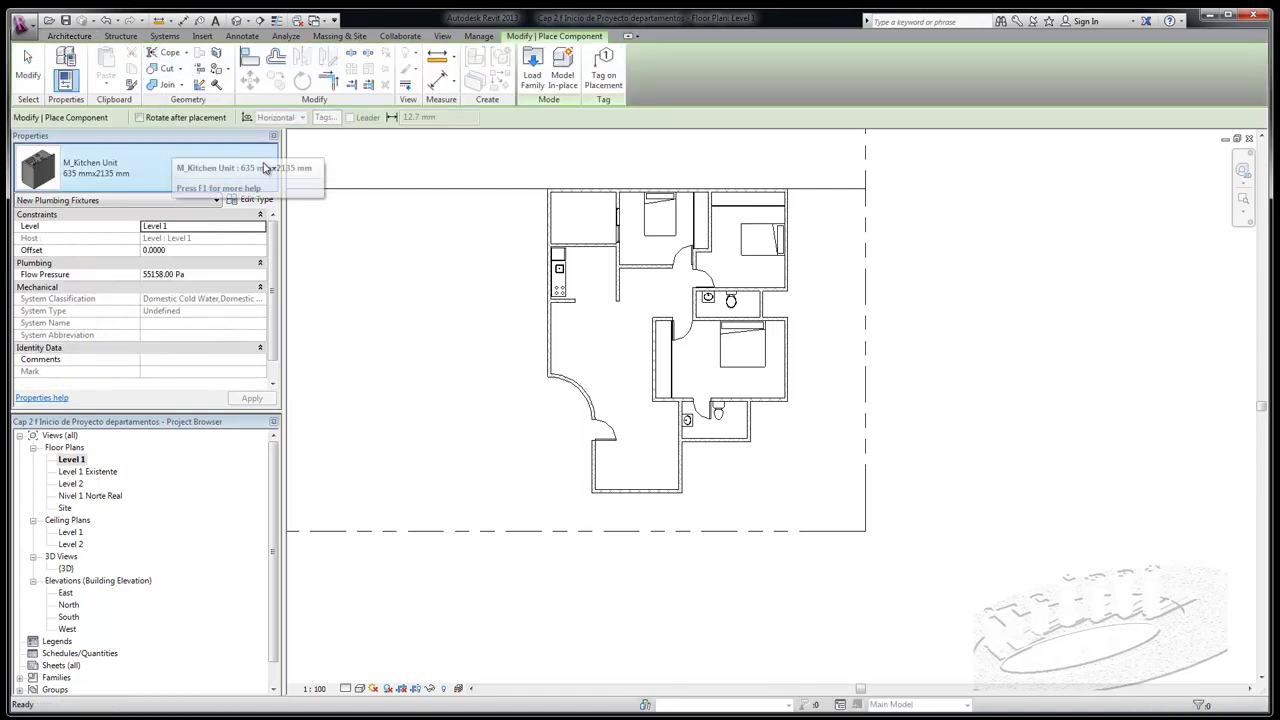
click(532, 70)
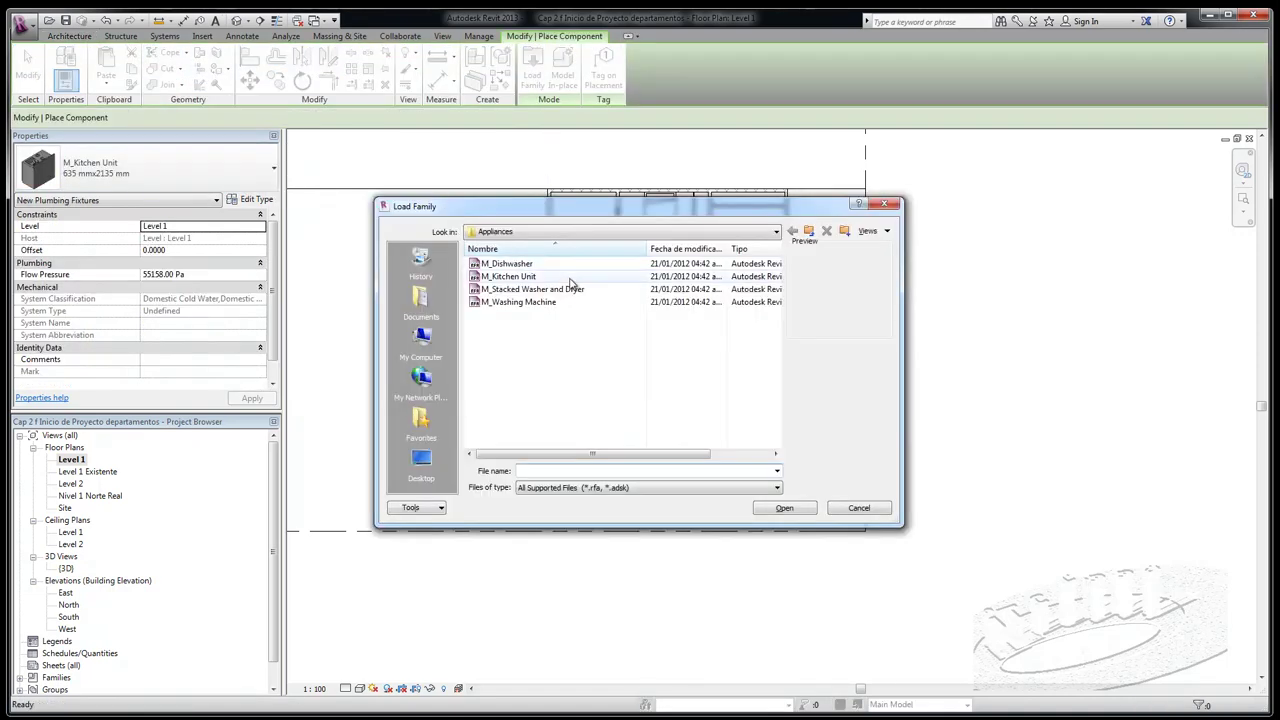
click(810, 231)
click(810, 231)
click(810, 231)
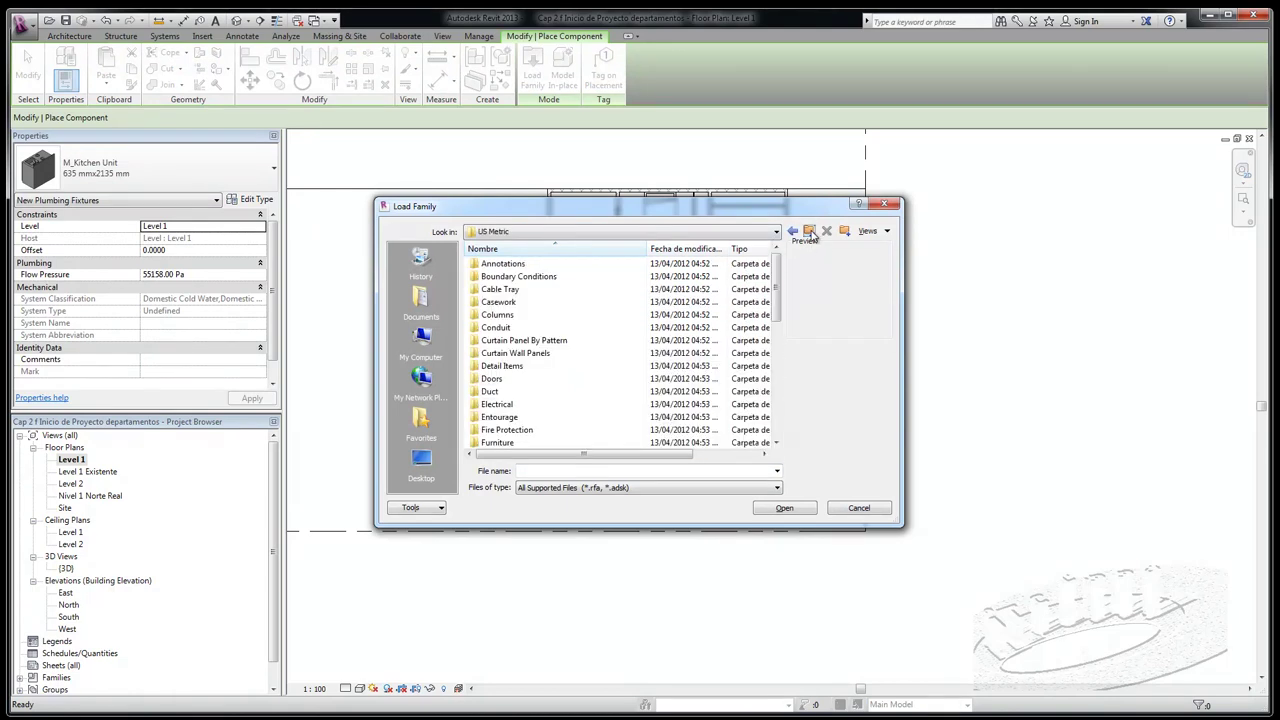
scroll(480, 420, down, 1)
double_click(485, 417)
double_click(490, 302)
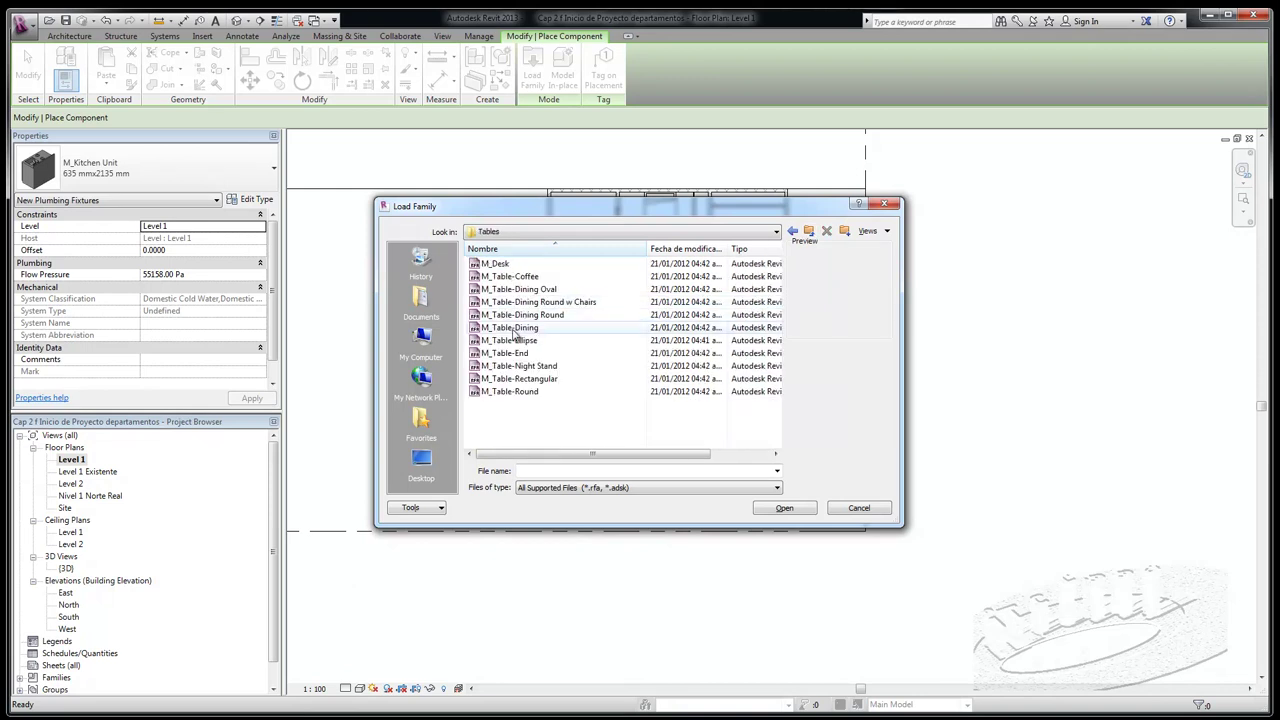
click(497, 265)
key(Down)
key(Down)
key(Down)
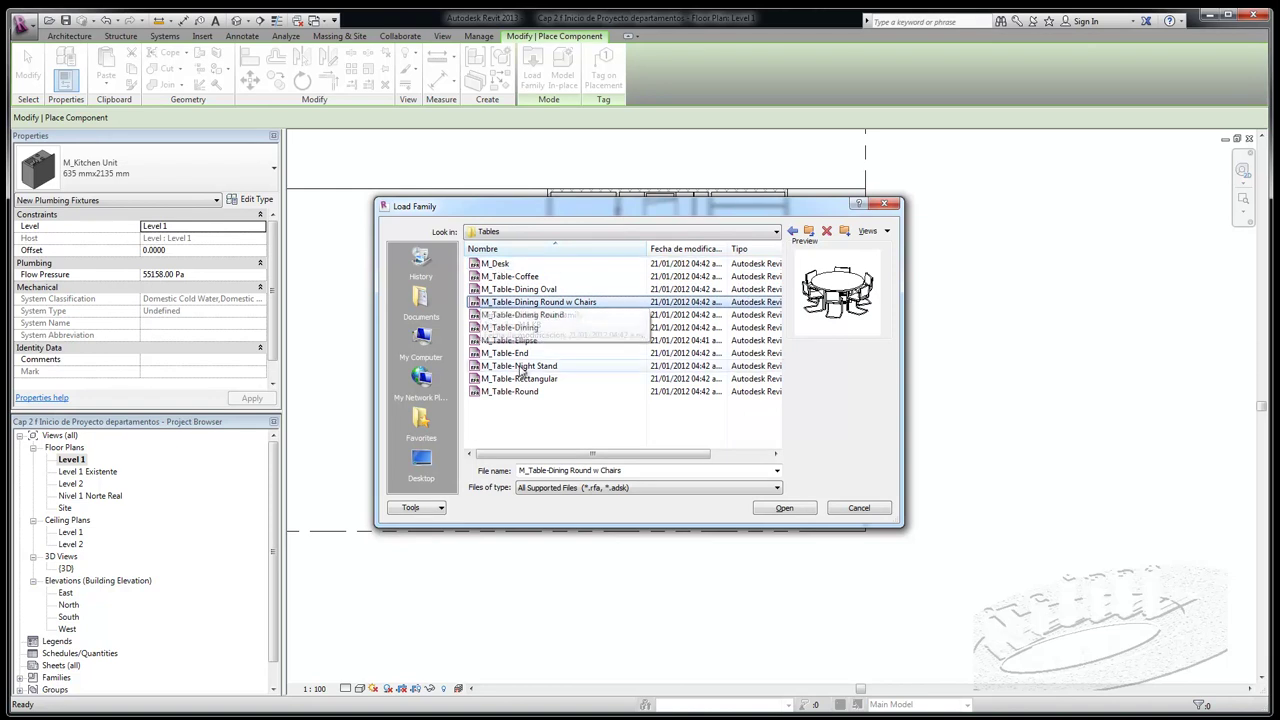
click(784, 509)
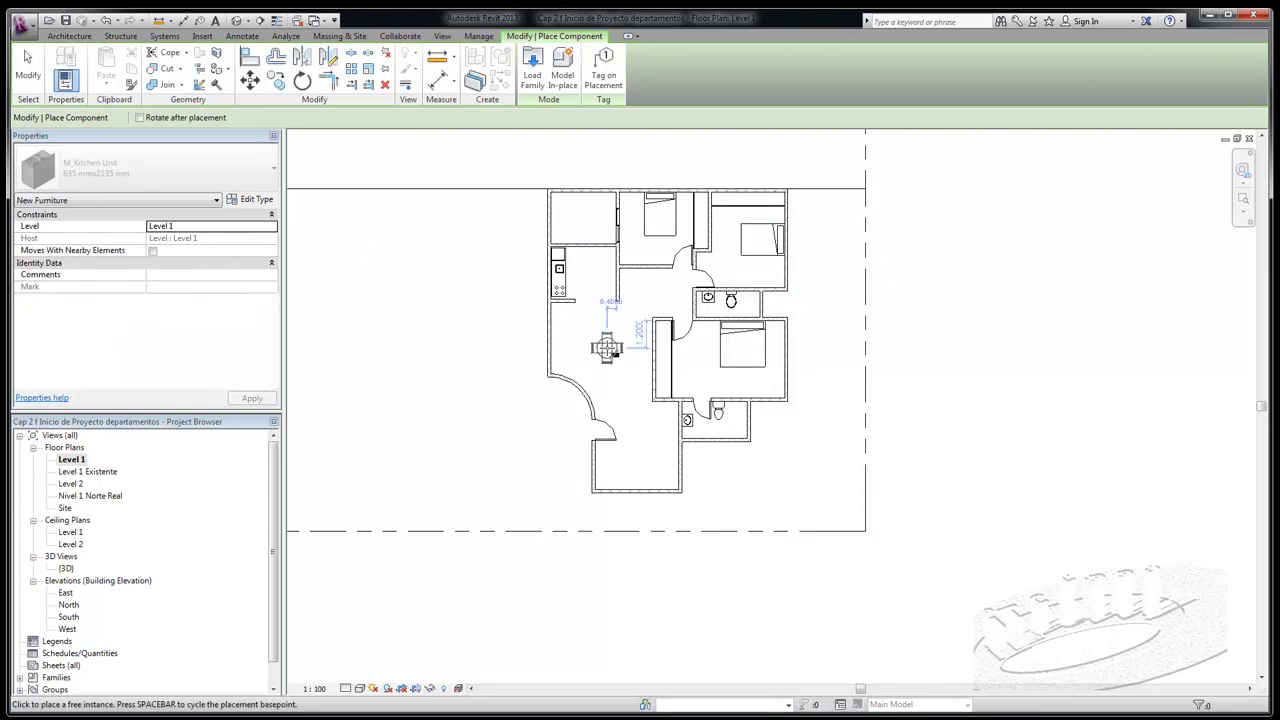
Place a 1525mm Diameter round dining table with chairs in the living area
click(274, 170)
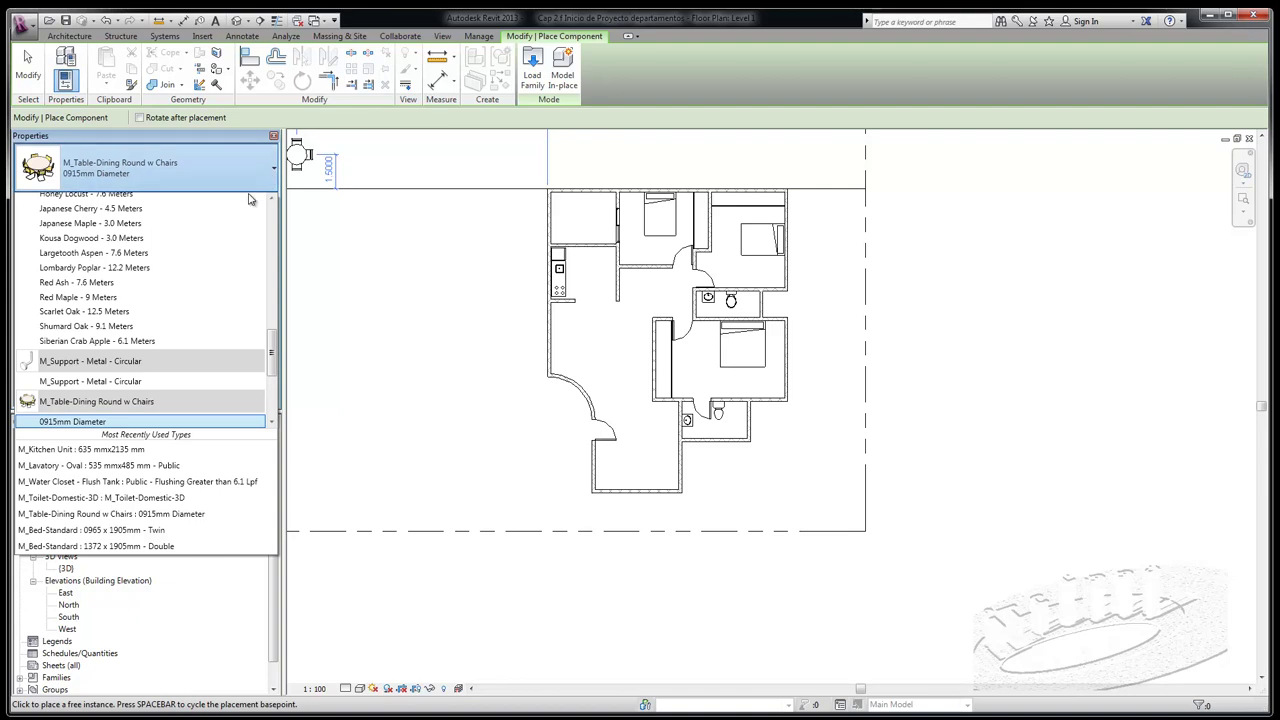
scroll(150, 330, down, 2)
mouse_move(72, 378)
click(87, 379)
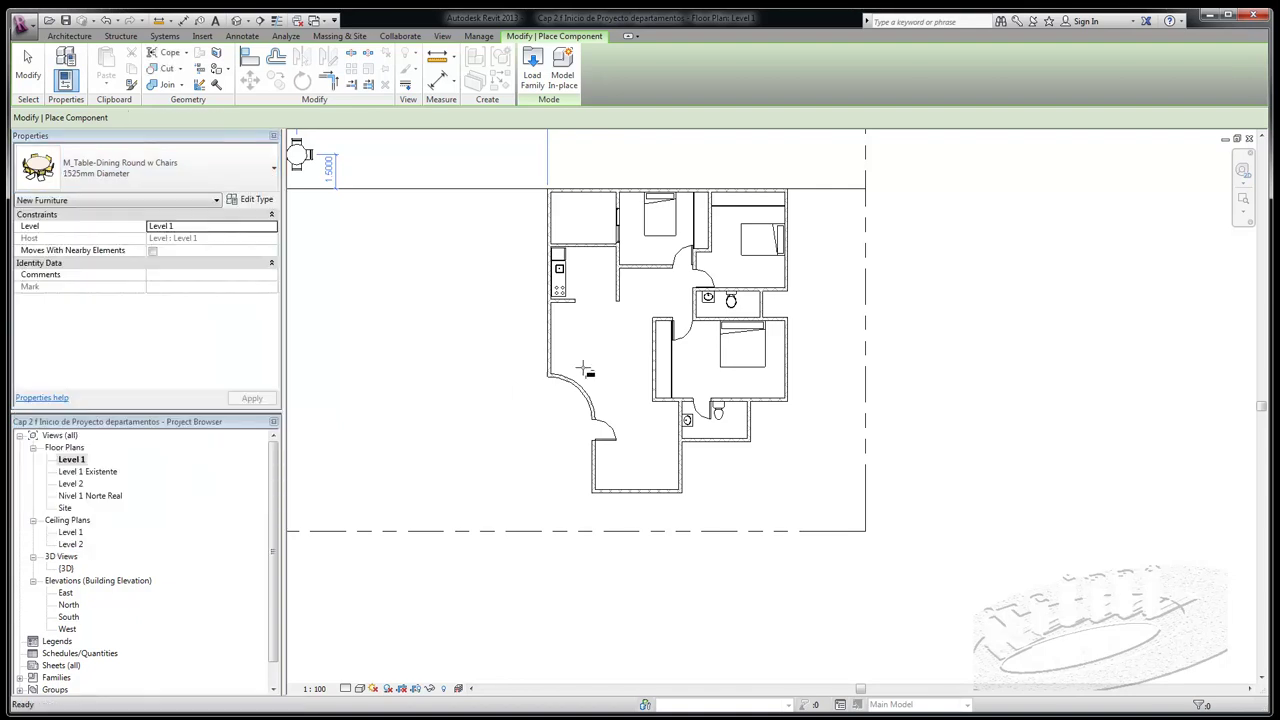
scroll(604, 349, up, 2)
click(604, 349)
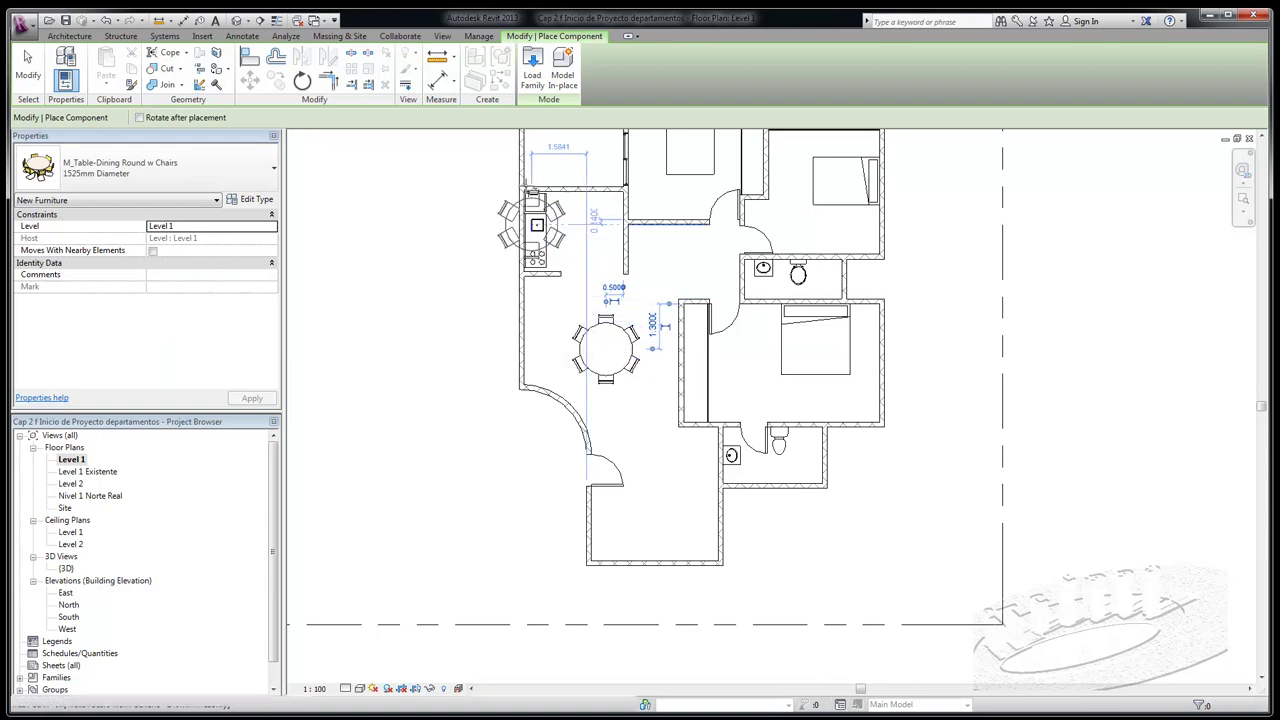
click(532, 72)
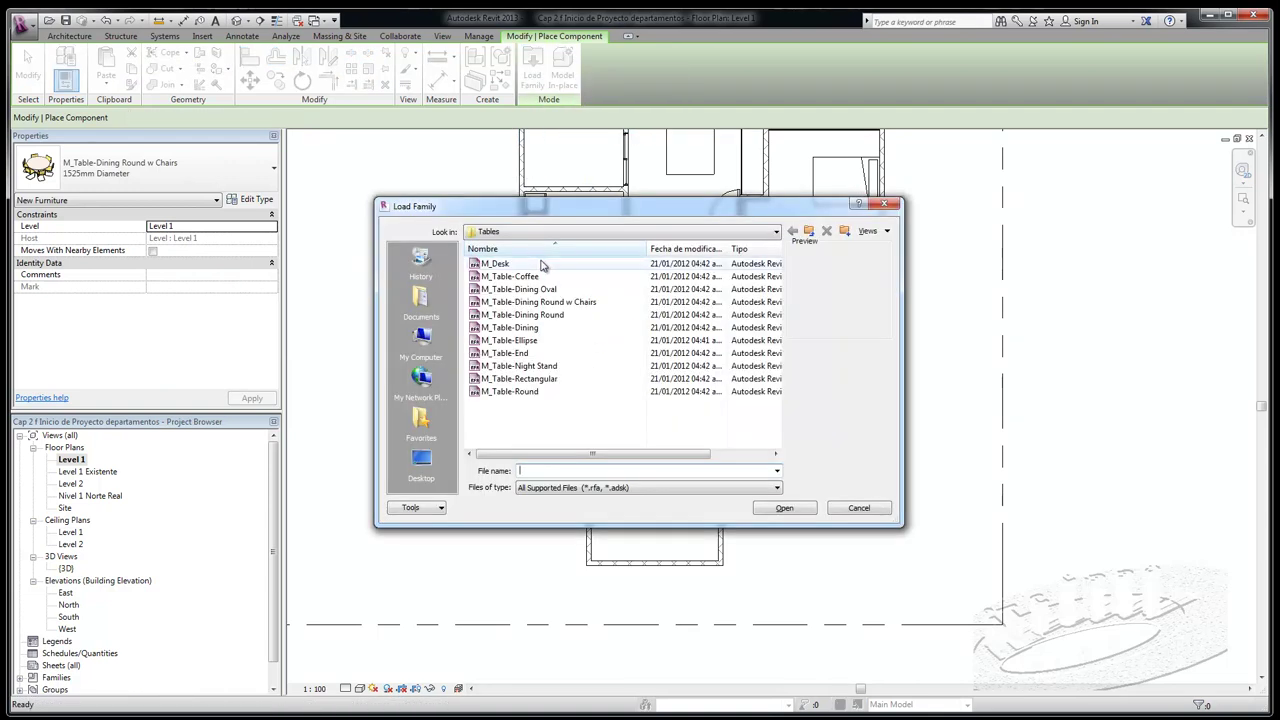
Load the M_Sofa family from the Furniture > Seating library folder
click(809, 232)
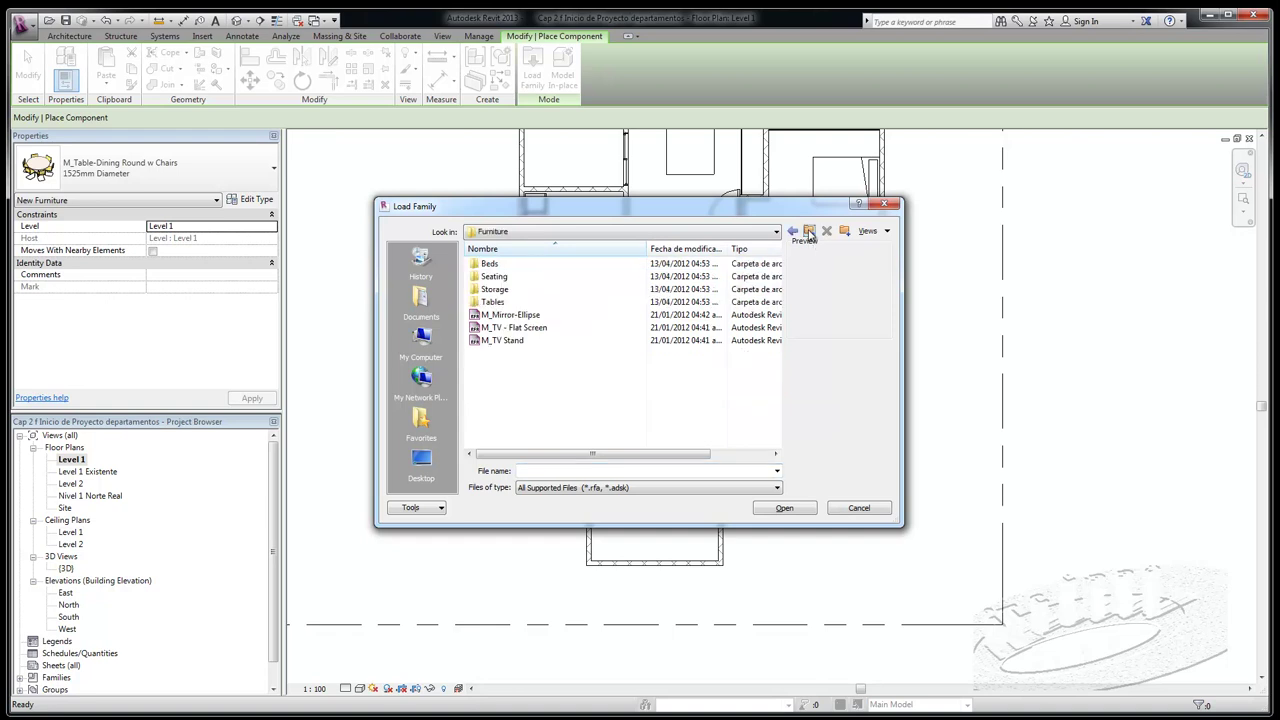
double_click(484, 276)
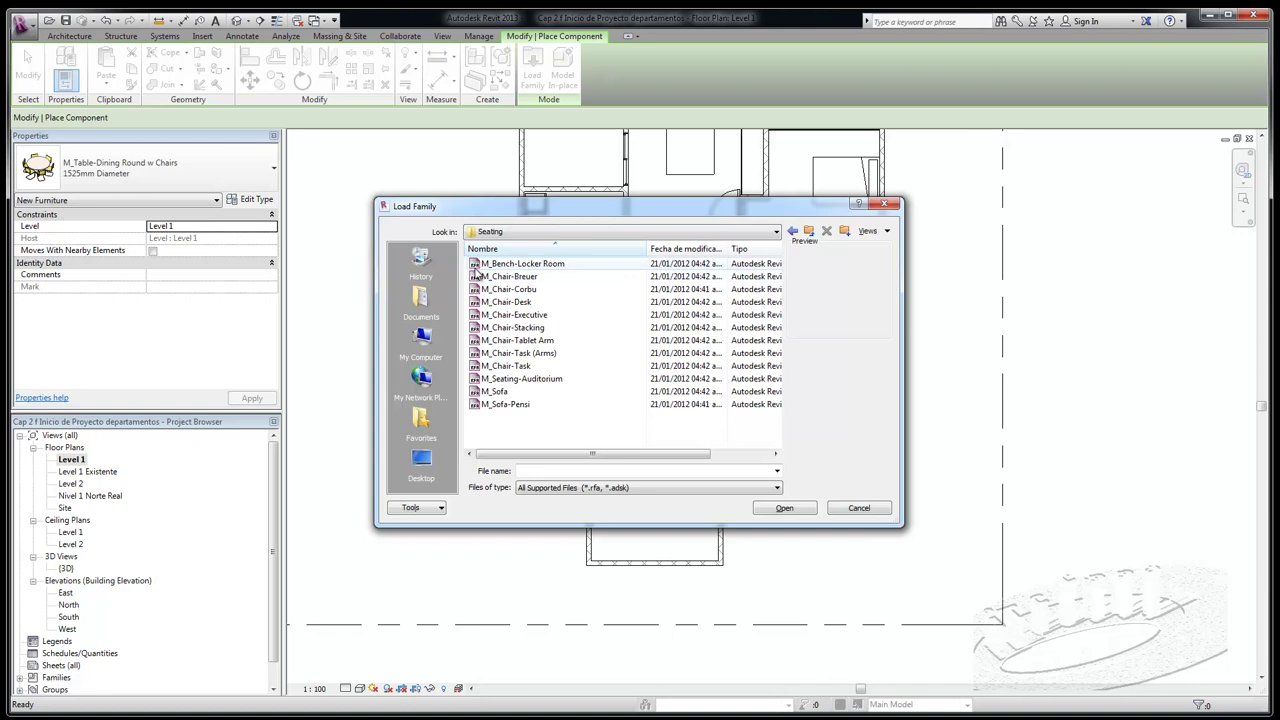
click(475, 266)
key(Down)
key(Down)
key(Down)
key(Down)
key(Down)
key(Down)
key(Down)
key(Down)
key(Down)
key(Down)
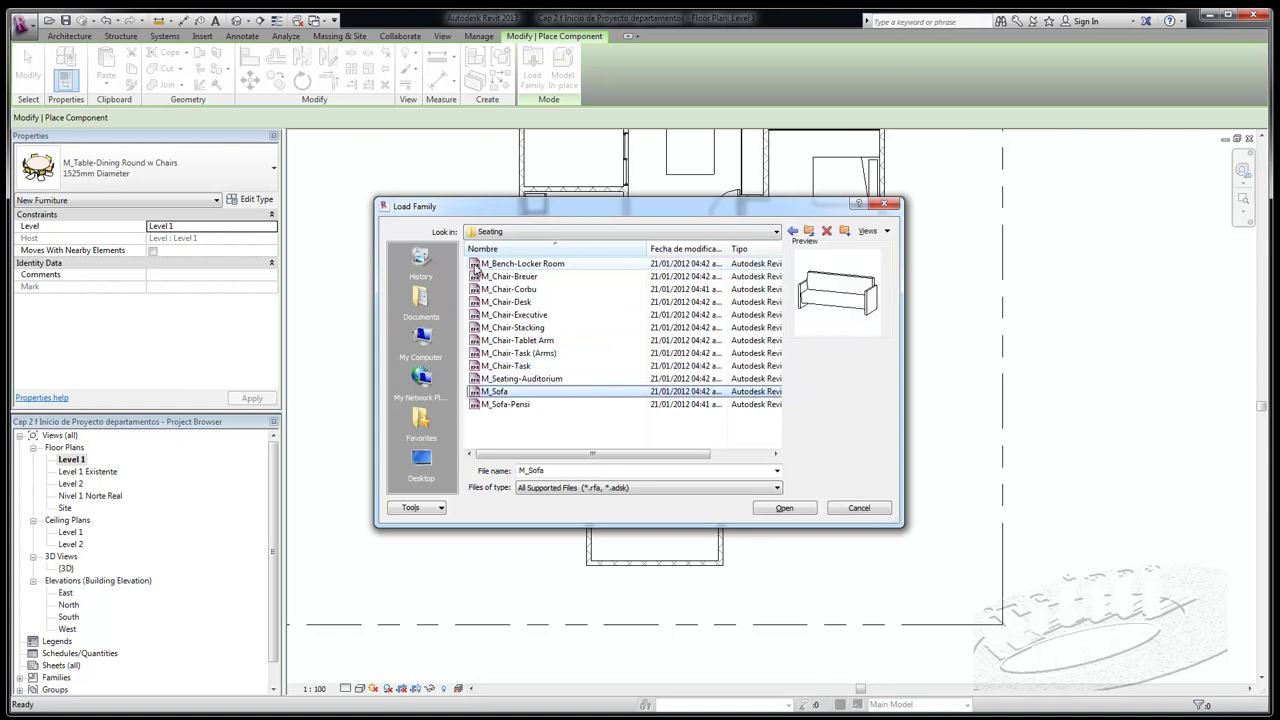
key(Down)
key(Up)
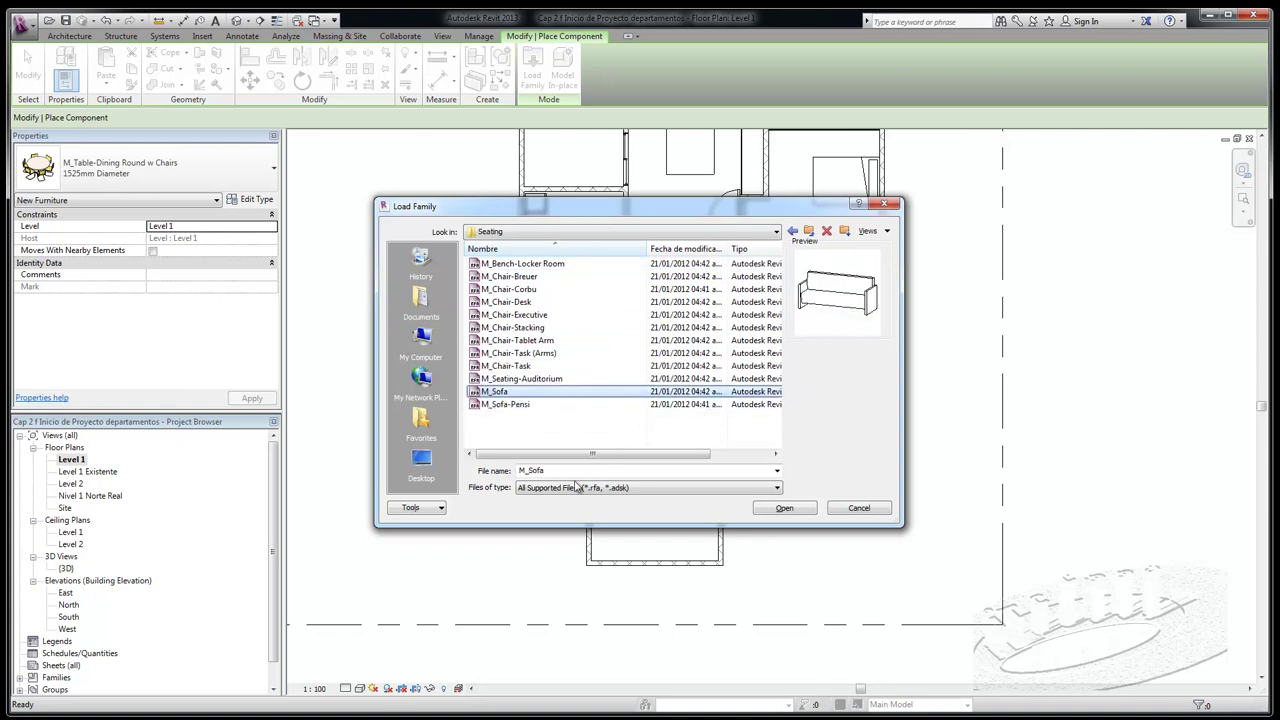
click(785, 509)
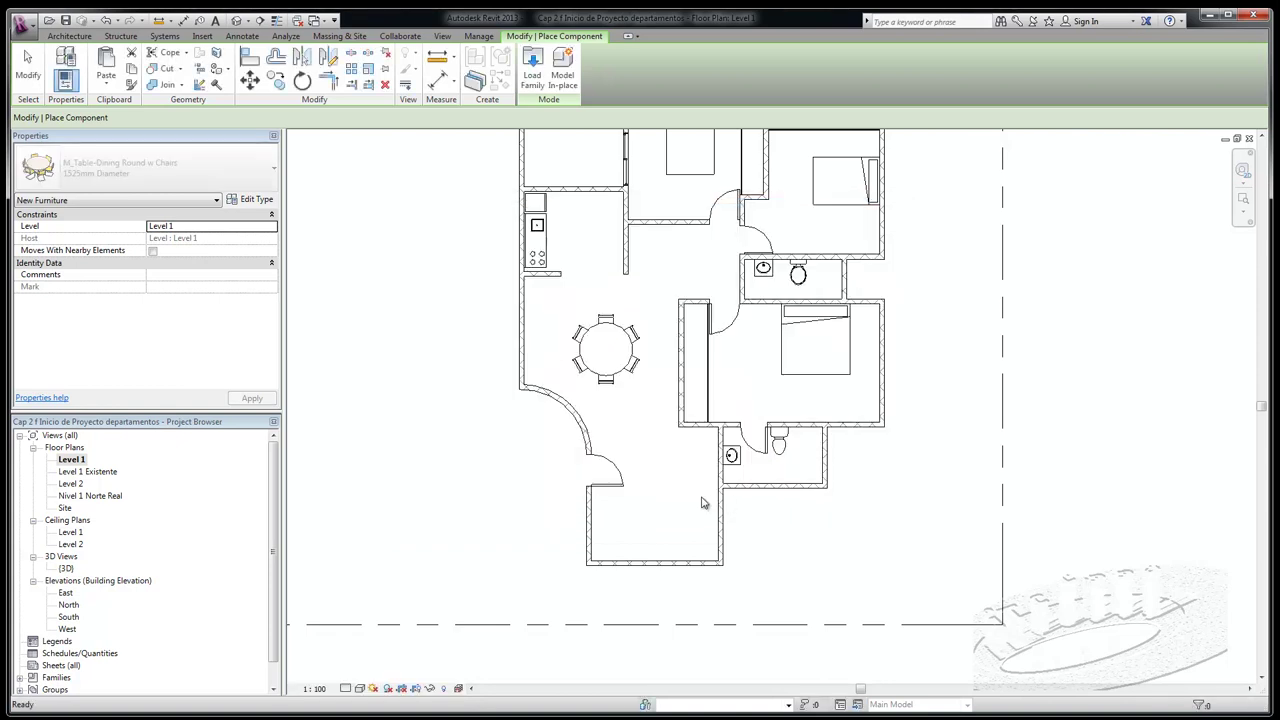
Rotate and place an 1830mm M_Sofa along the living area's right wall
key(space)
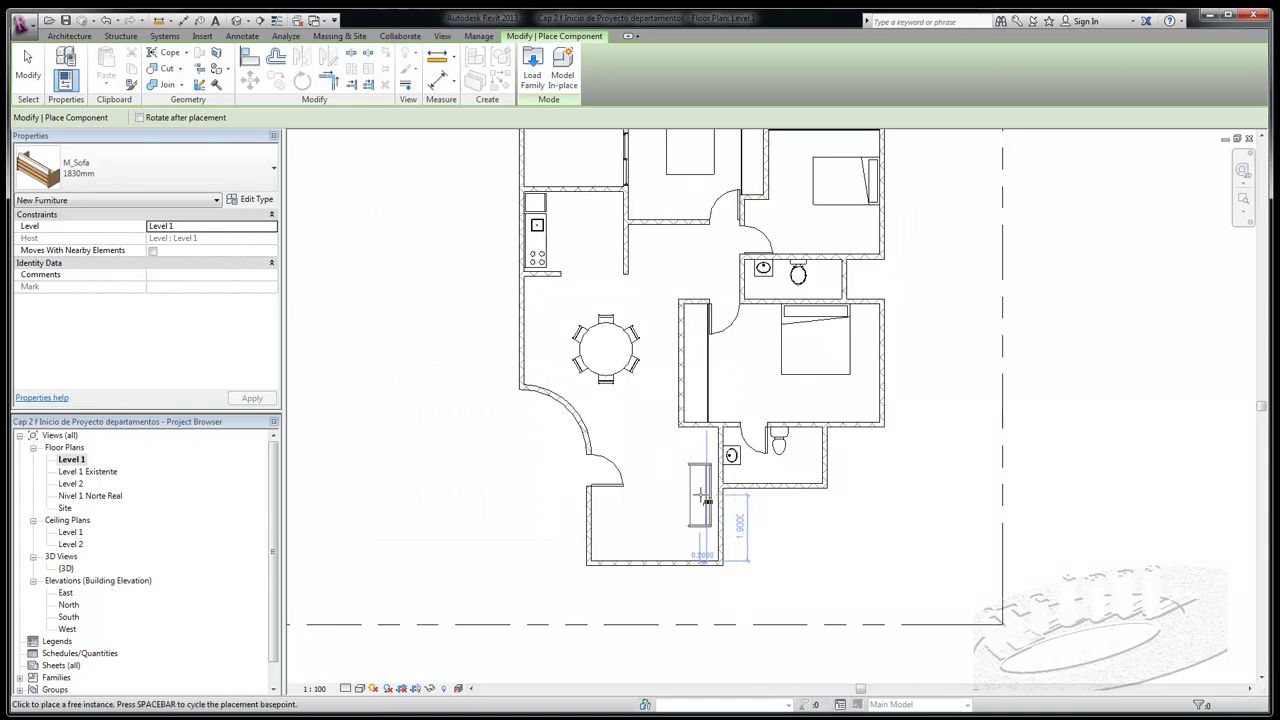
scroll(710, 495, up, 1)
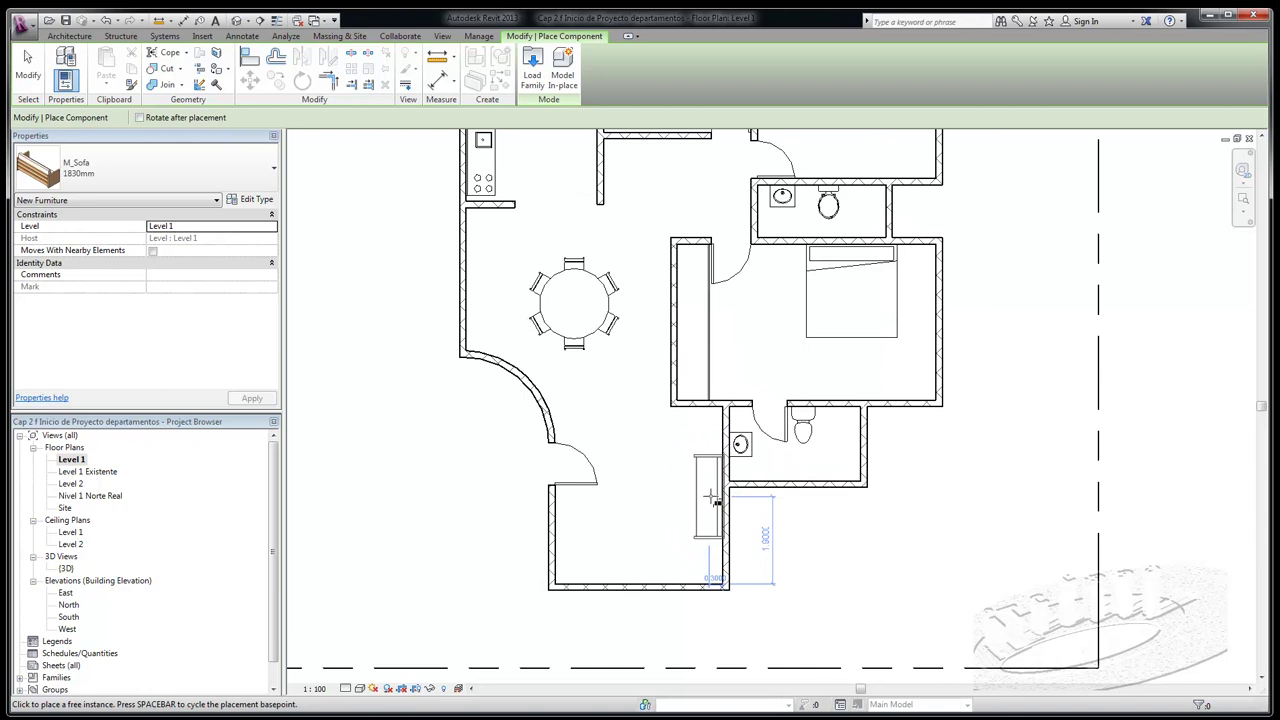
click(710, 497)
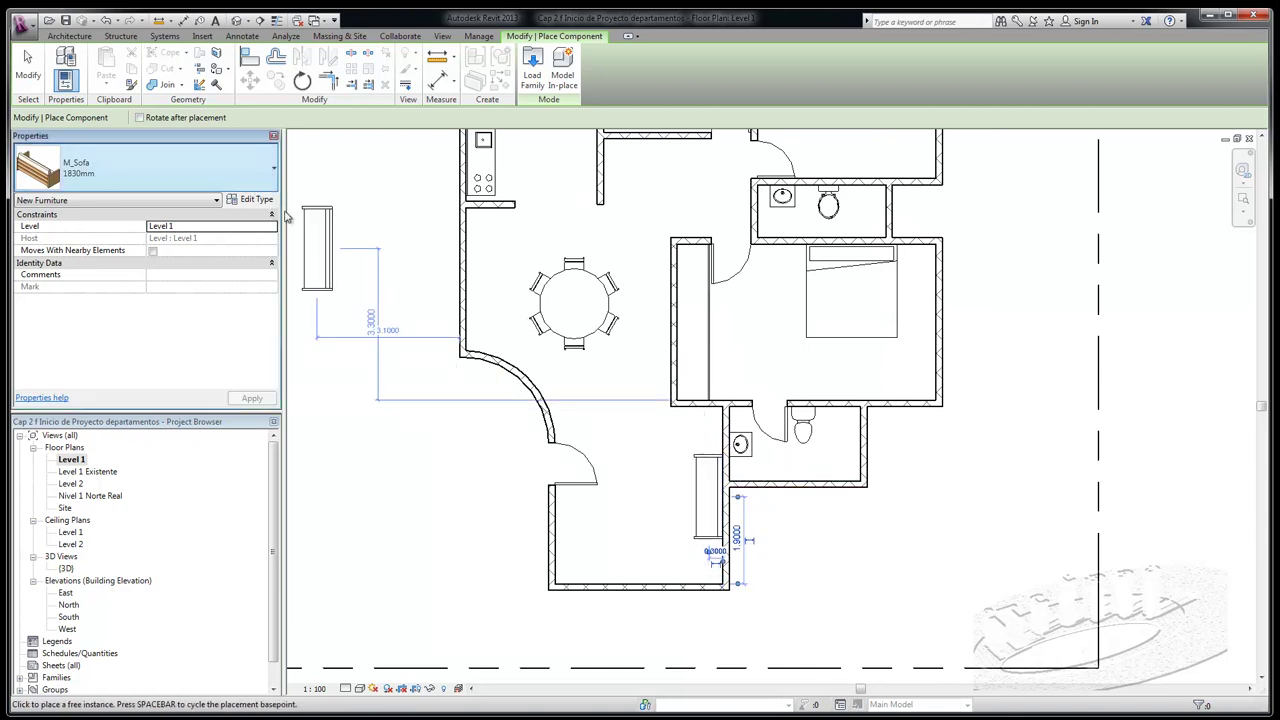
Place a 1372mm M_Sofa by the living area's bottom wall
click(274, 170)
click(106, 323)
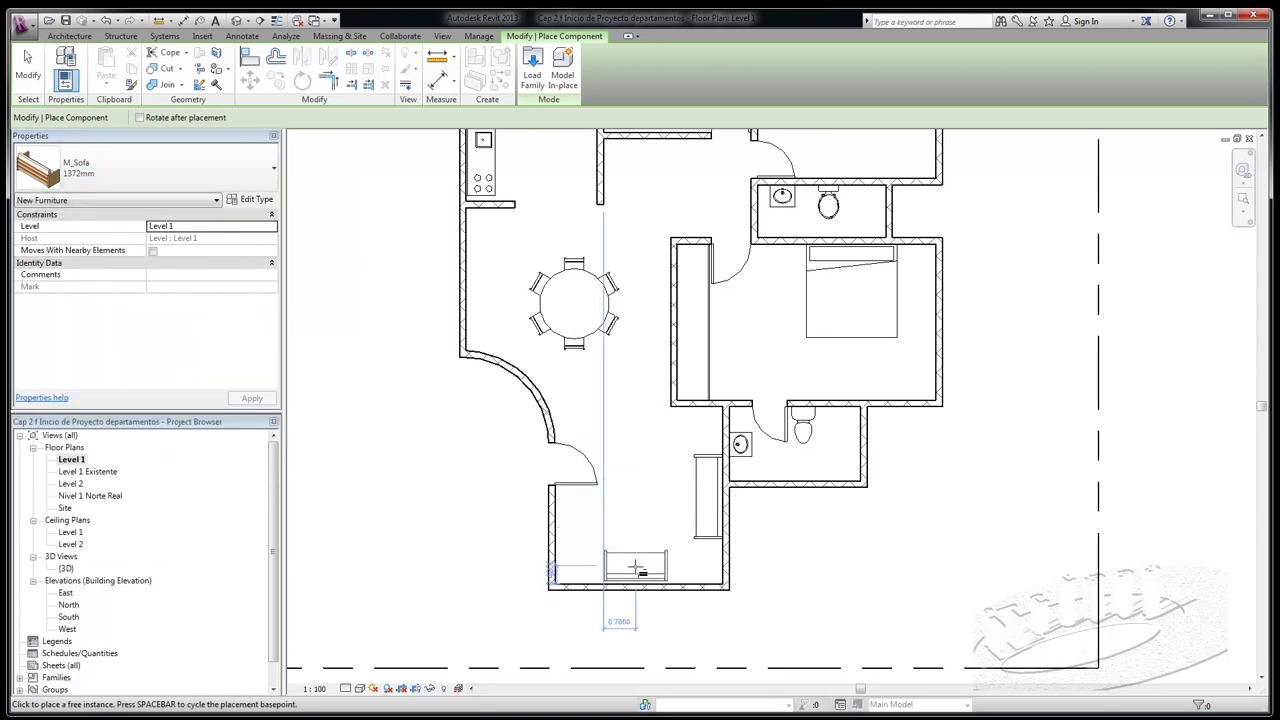
click(636, 570)
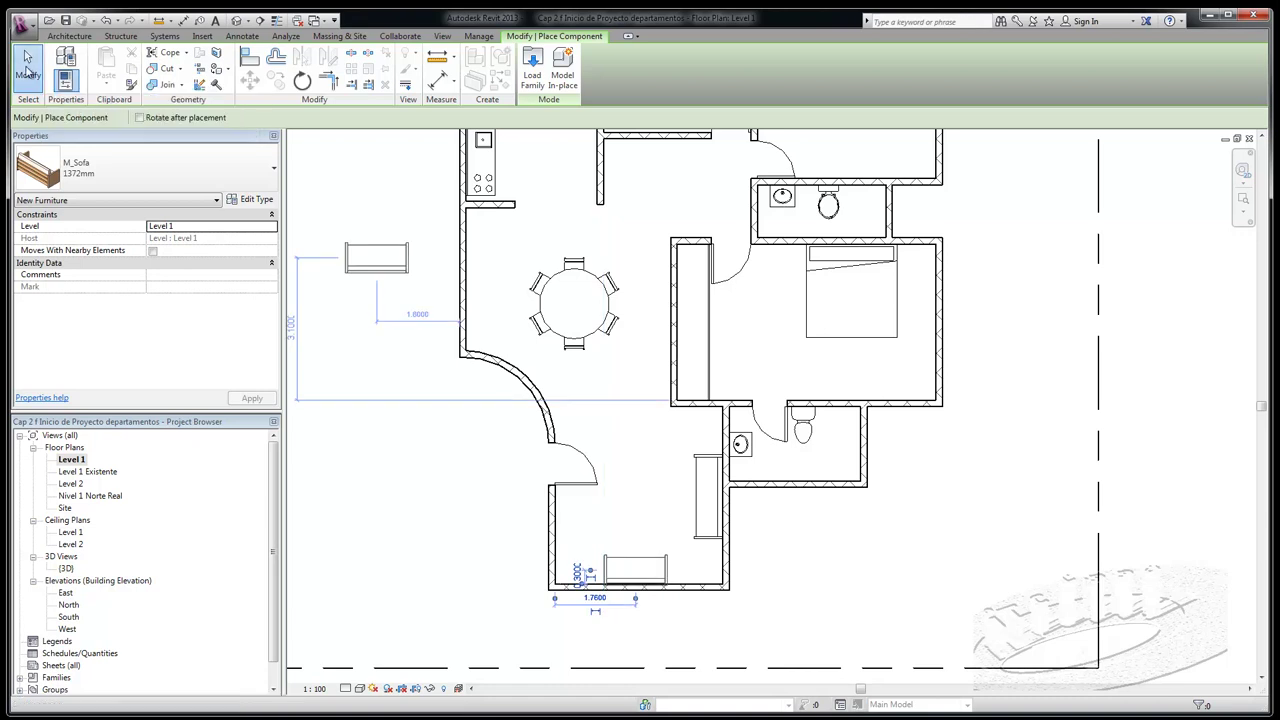
click(28, 65)
scroll(784, 565, down, 2)
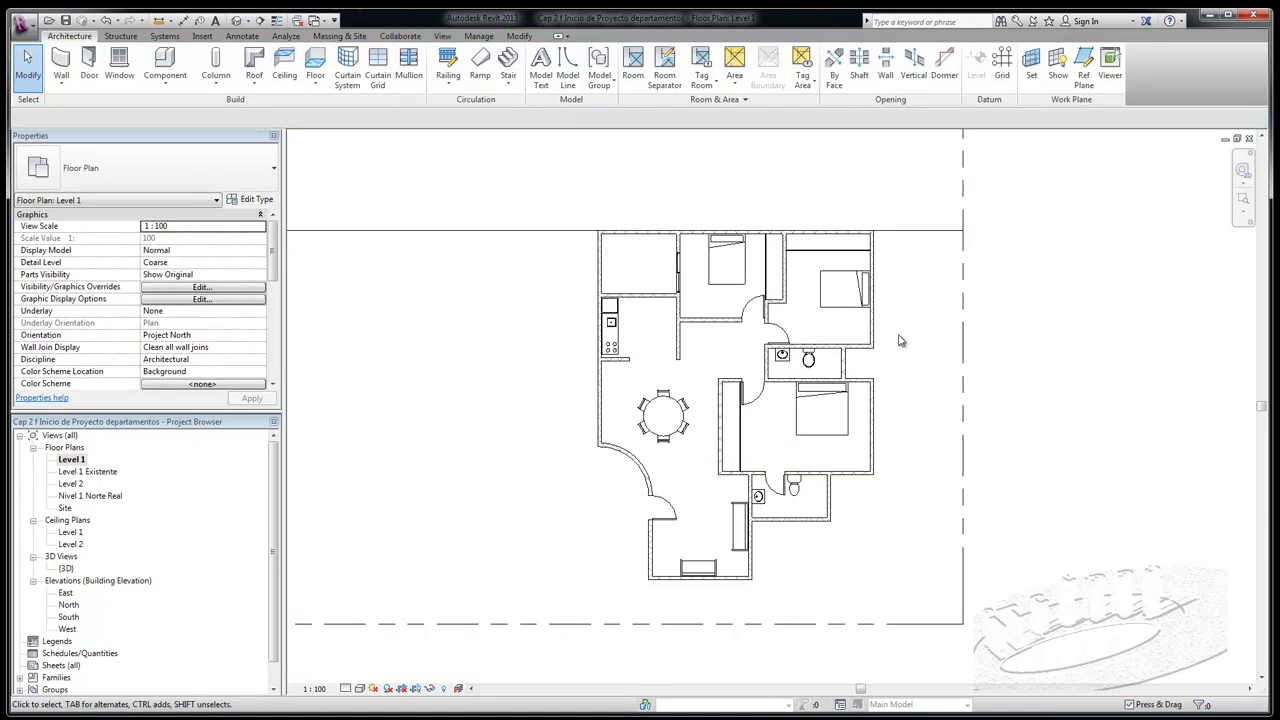